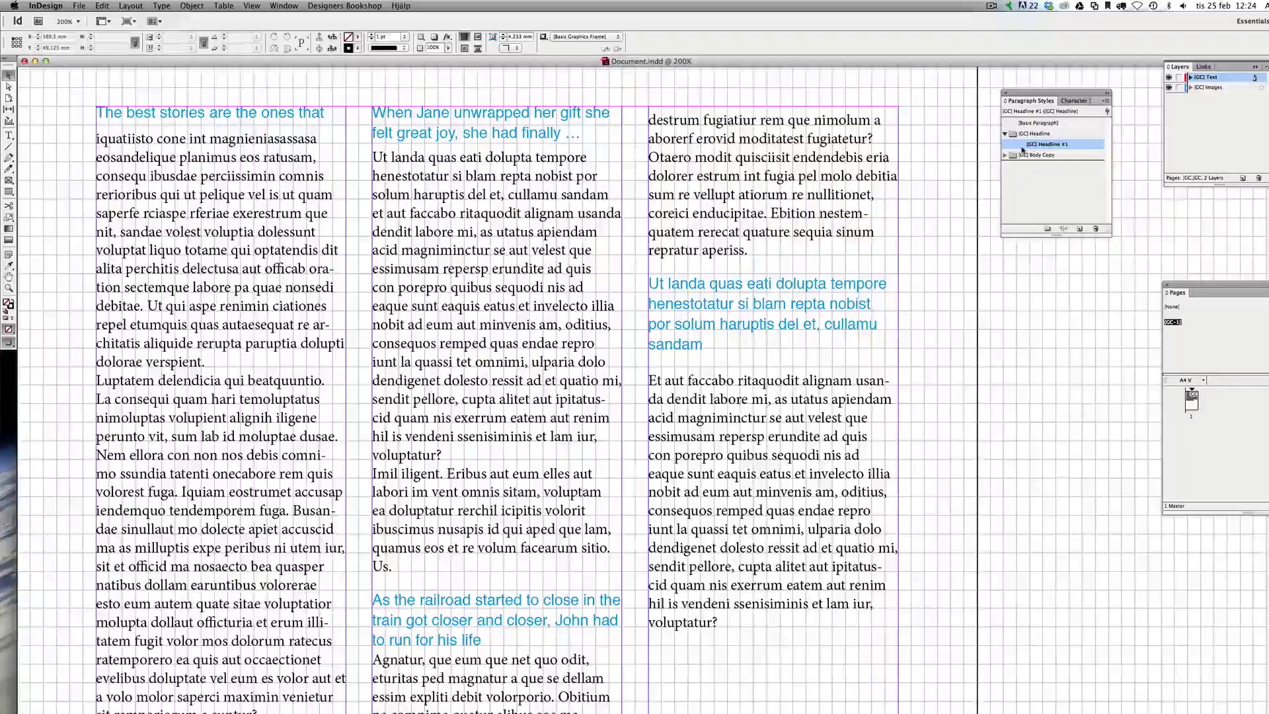
Step: Check the baseline grid increment in the Grids preferences and close them
key("super+k")
key("super+7")
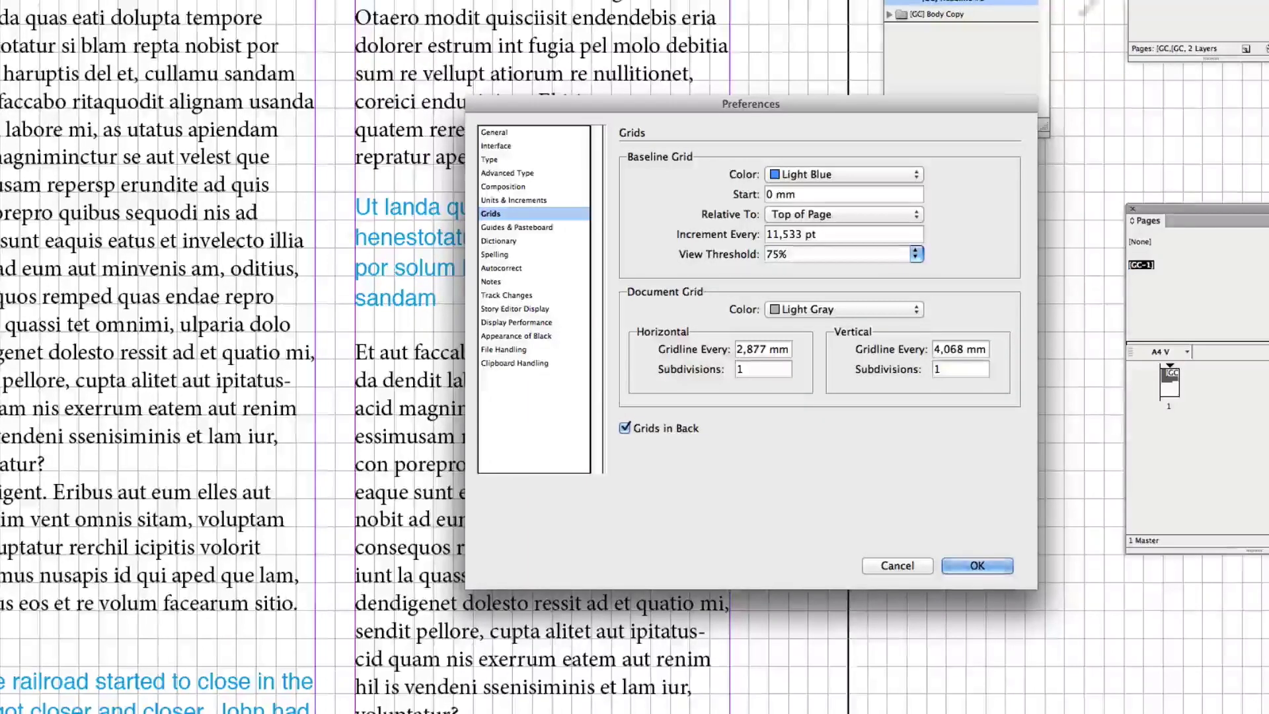
left_click_drag(706, 106, 637, 96)
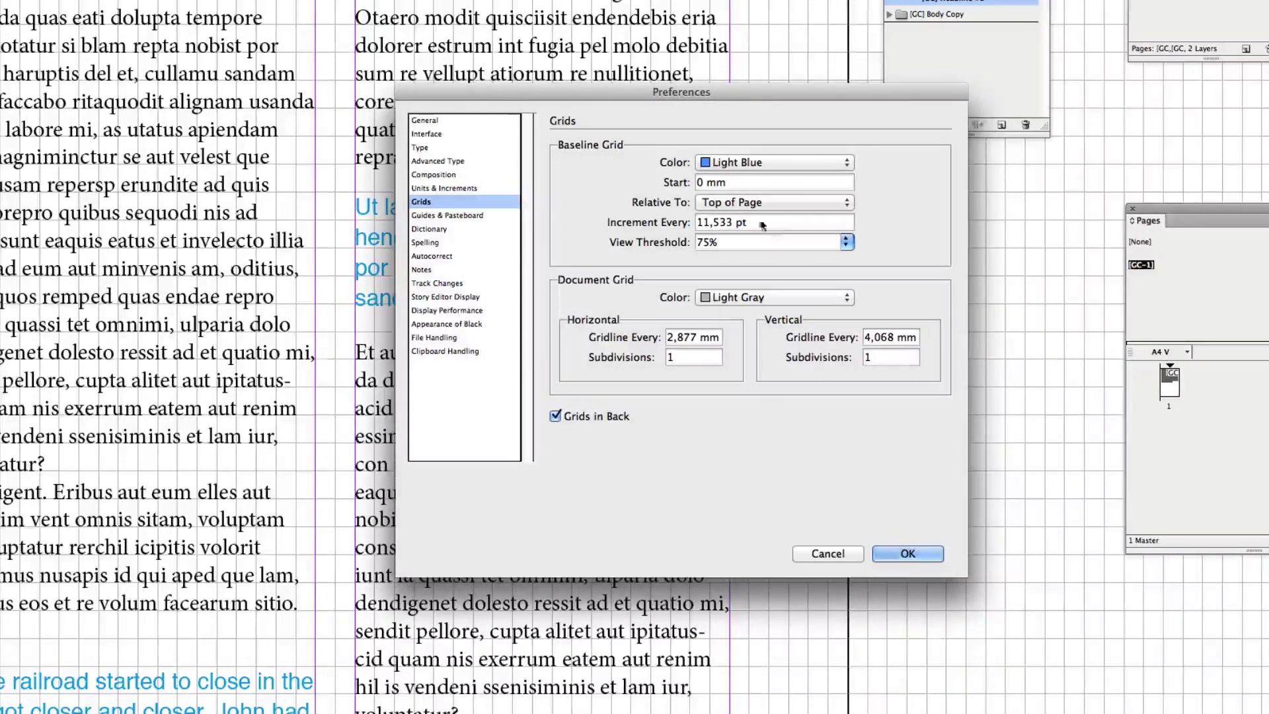
left_click(908, 554)
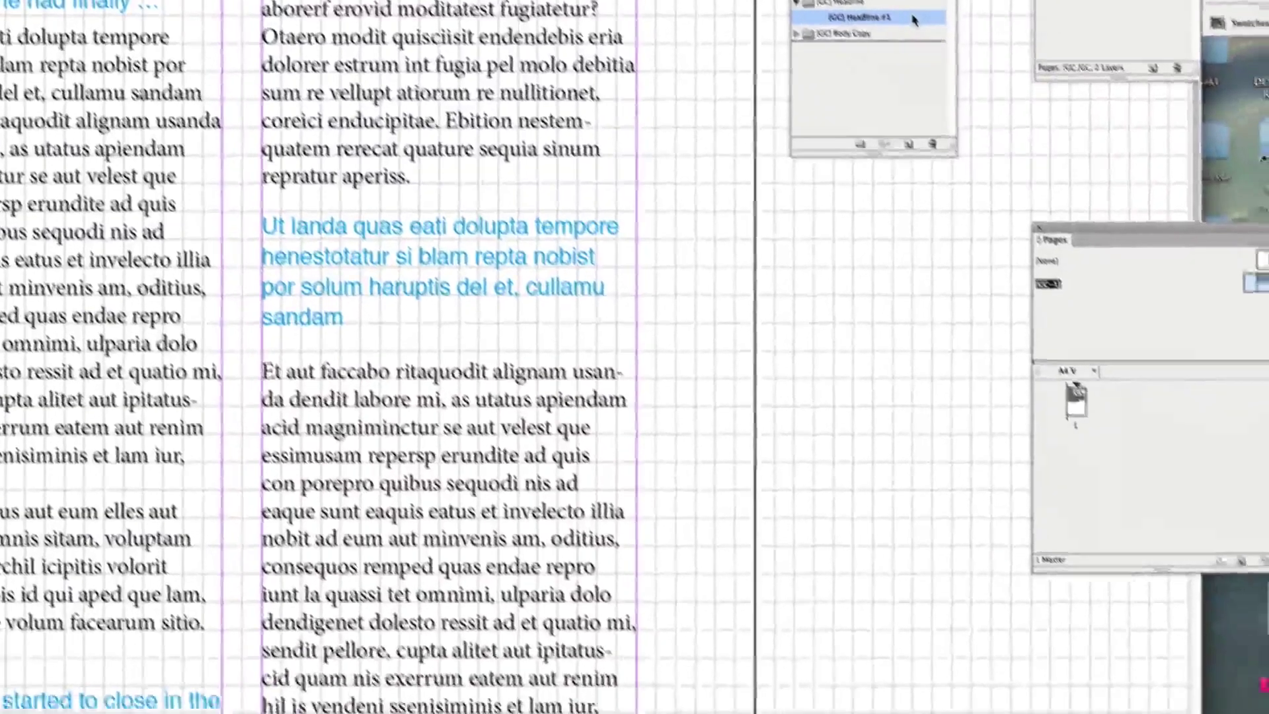
Step: Open the basic character formats of the [GC] Headline #1 paragraph style and try repeatedly raising and lowering its leading with preview on
double_click(976, 110)
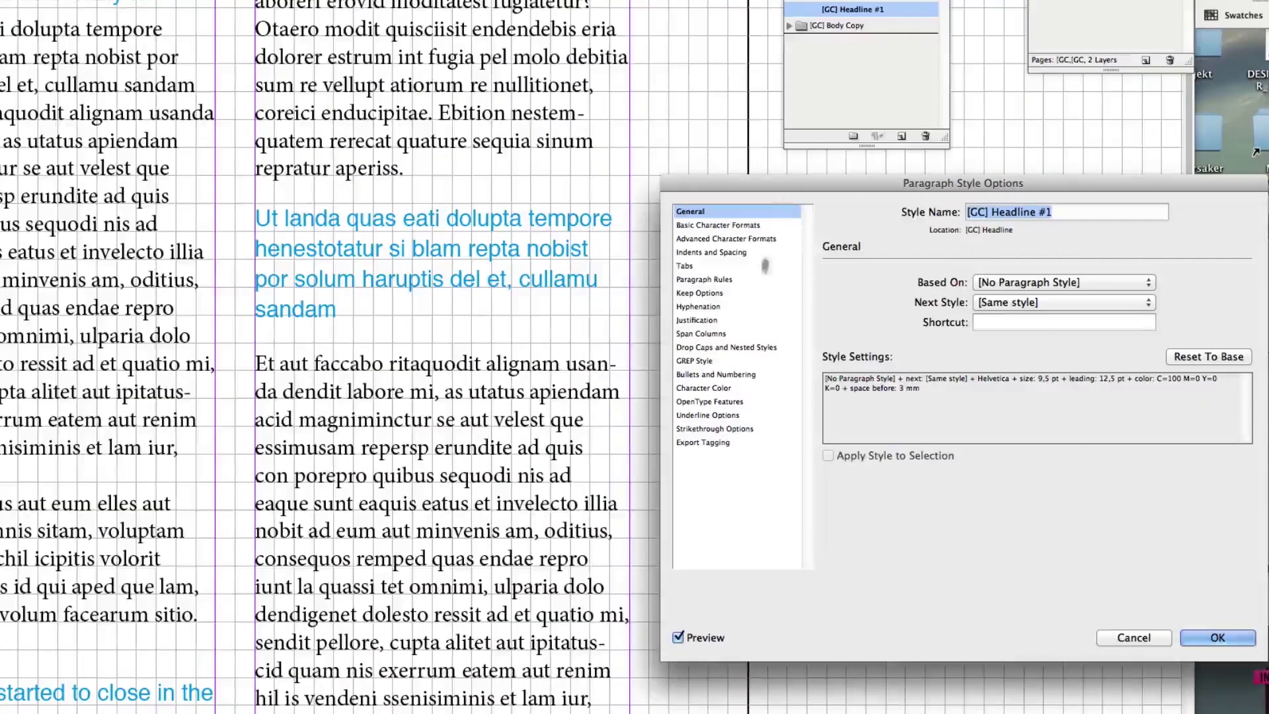
left_click(601, 229)
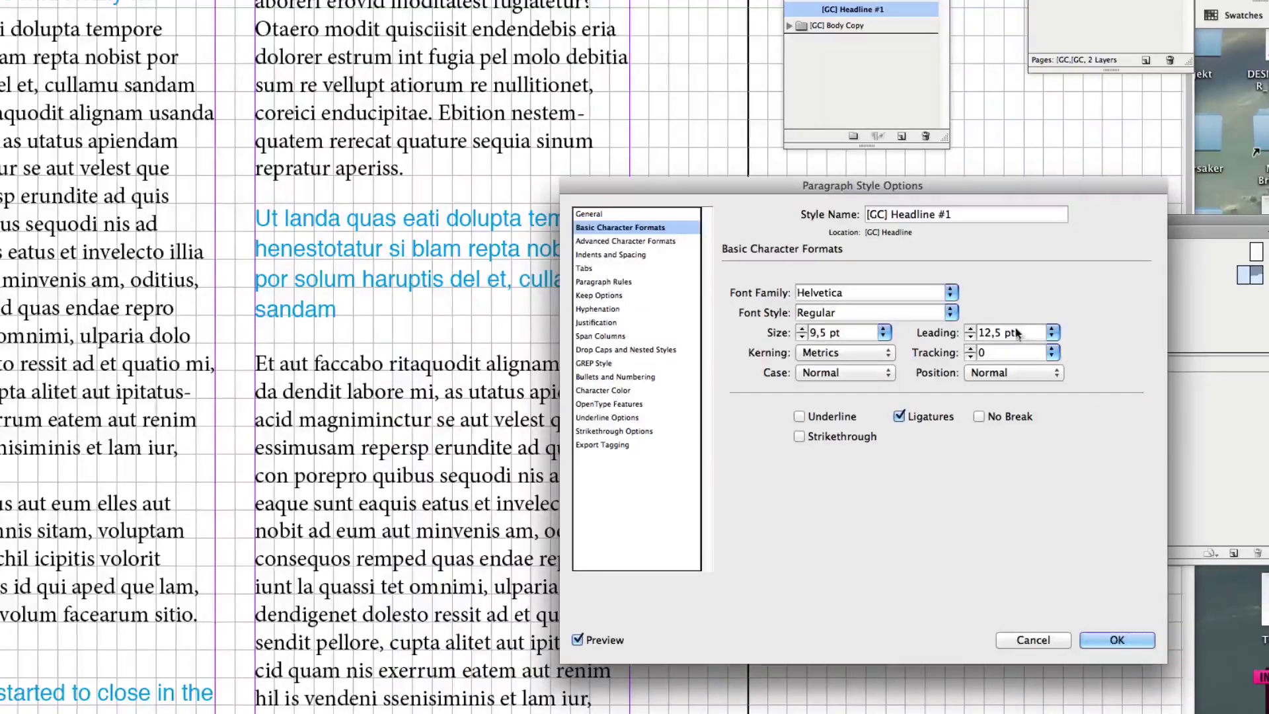
key("Up")
key("Up")
key("Up")
key("Up")
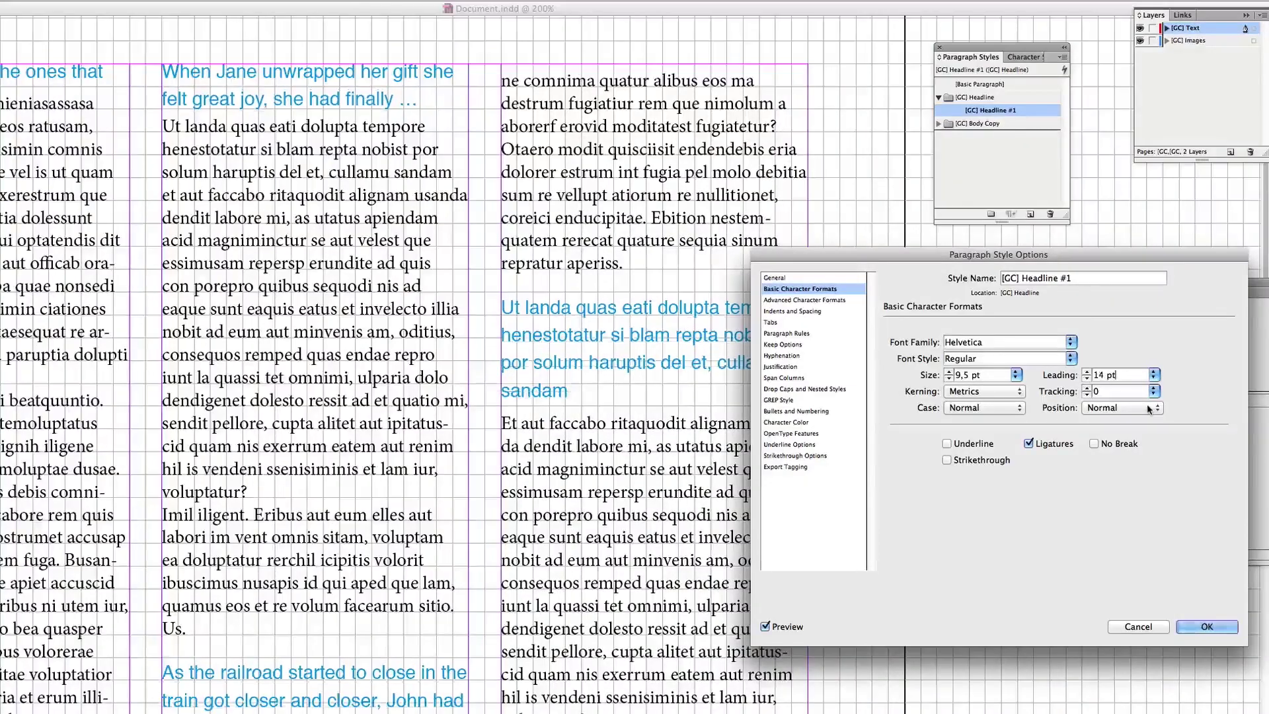
key("Down")
key("Down")
key("Down")
key("Down")
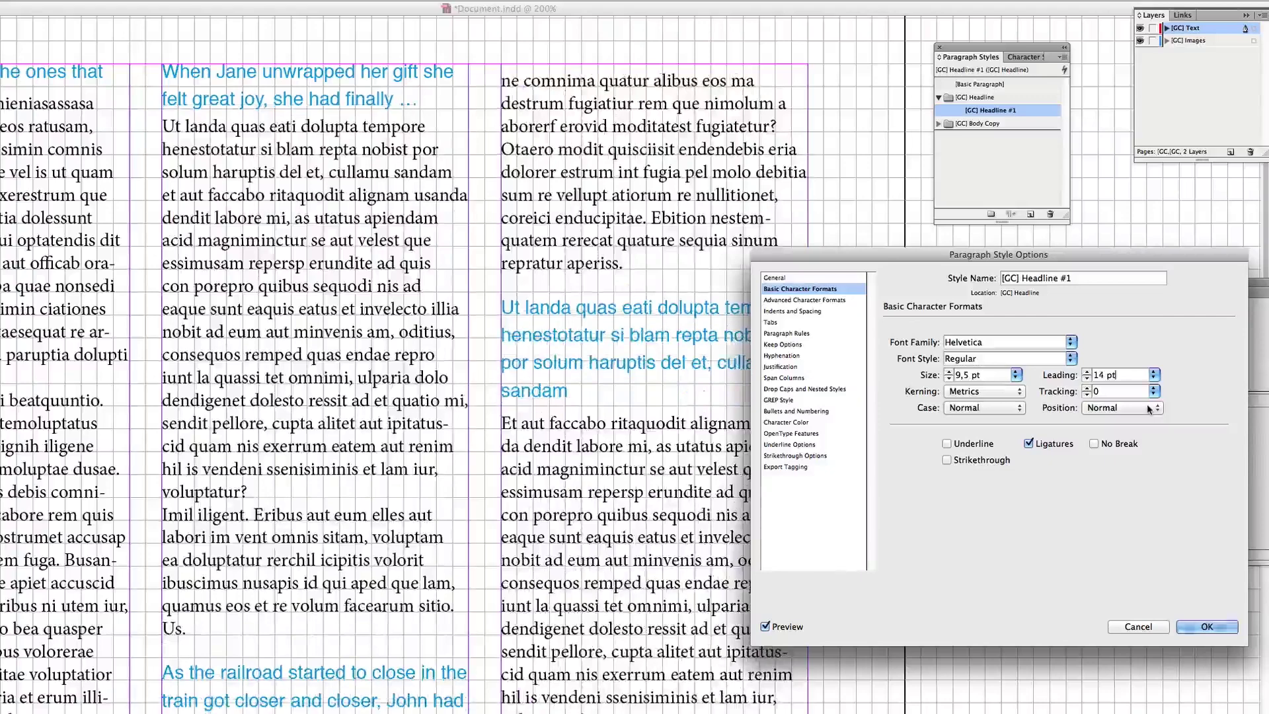
key("Up")
key("Up")
key("Up")
key("Up")
key("Up")
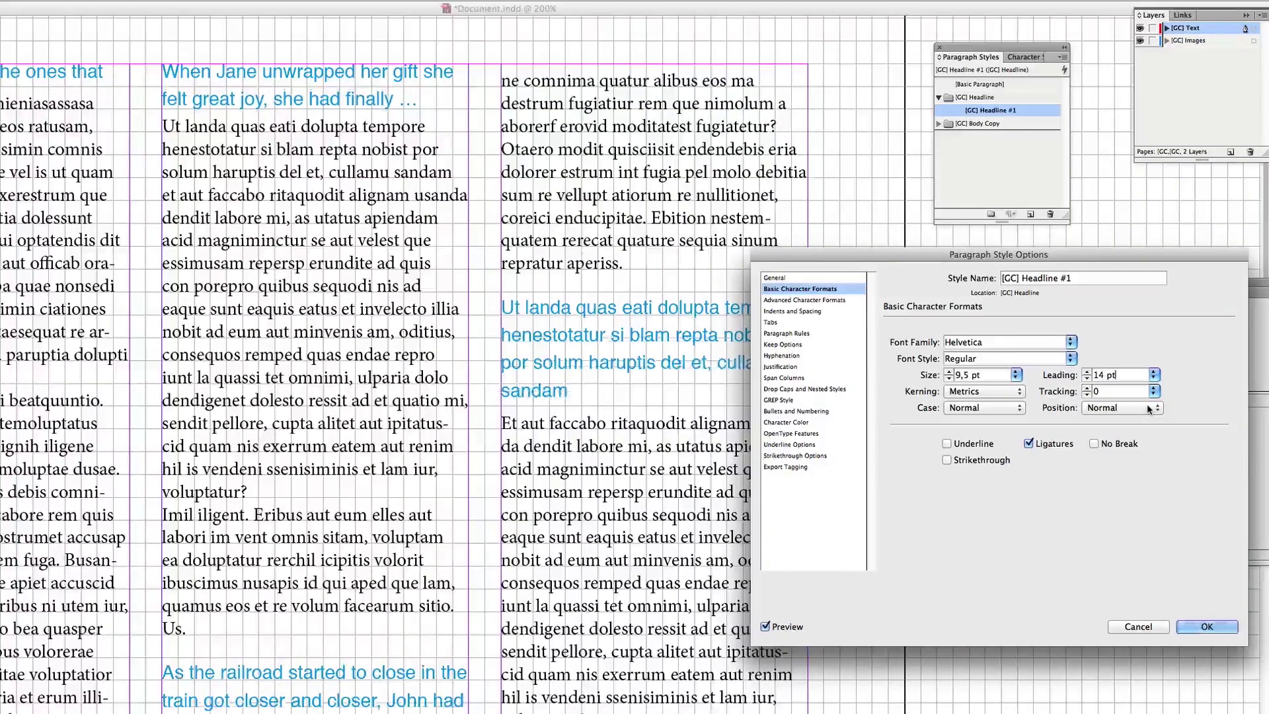
key("Down")
key("Down")
key("Down")
key("Down")
key("Down")
key("Down")
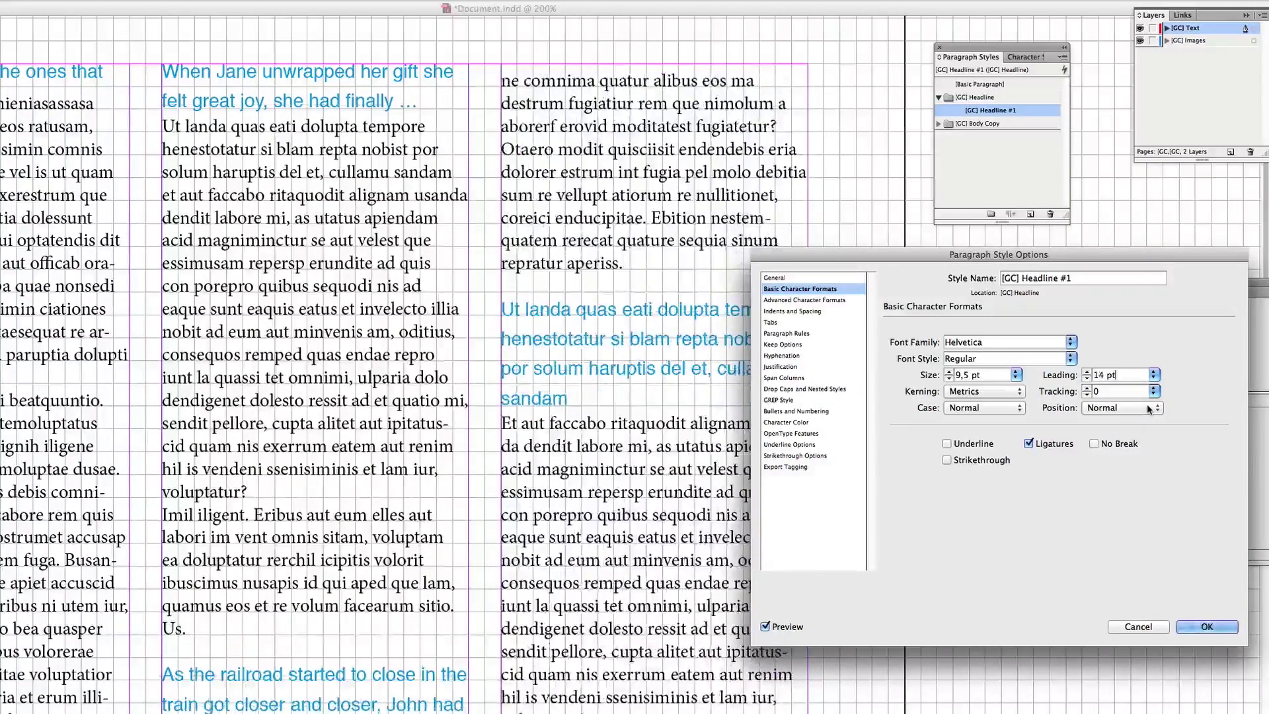
key("Up")
key("Up")
key("Up")
key("Up")
key("Up")
key("Up")
key("Up")
key("Up")
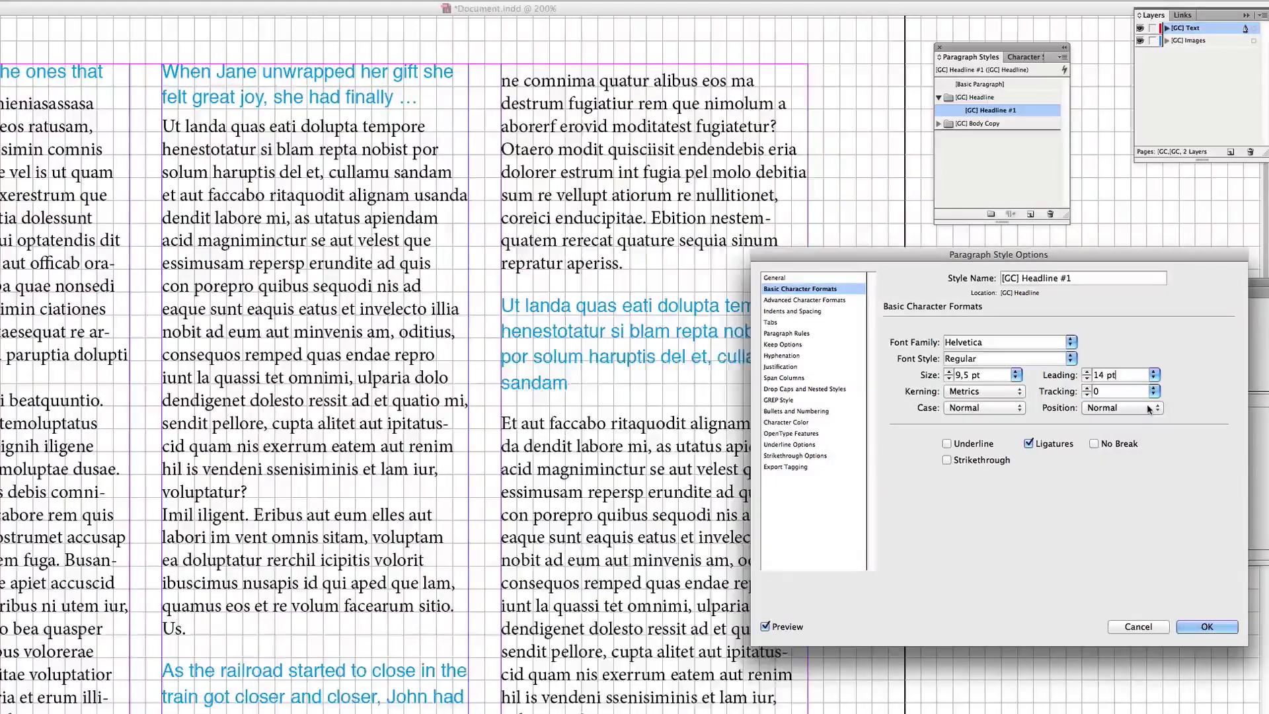
key("Down")
key("Down")
key("Down")
key("Down")
key("Down")
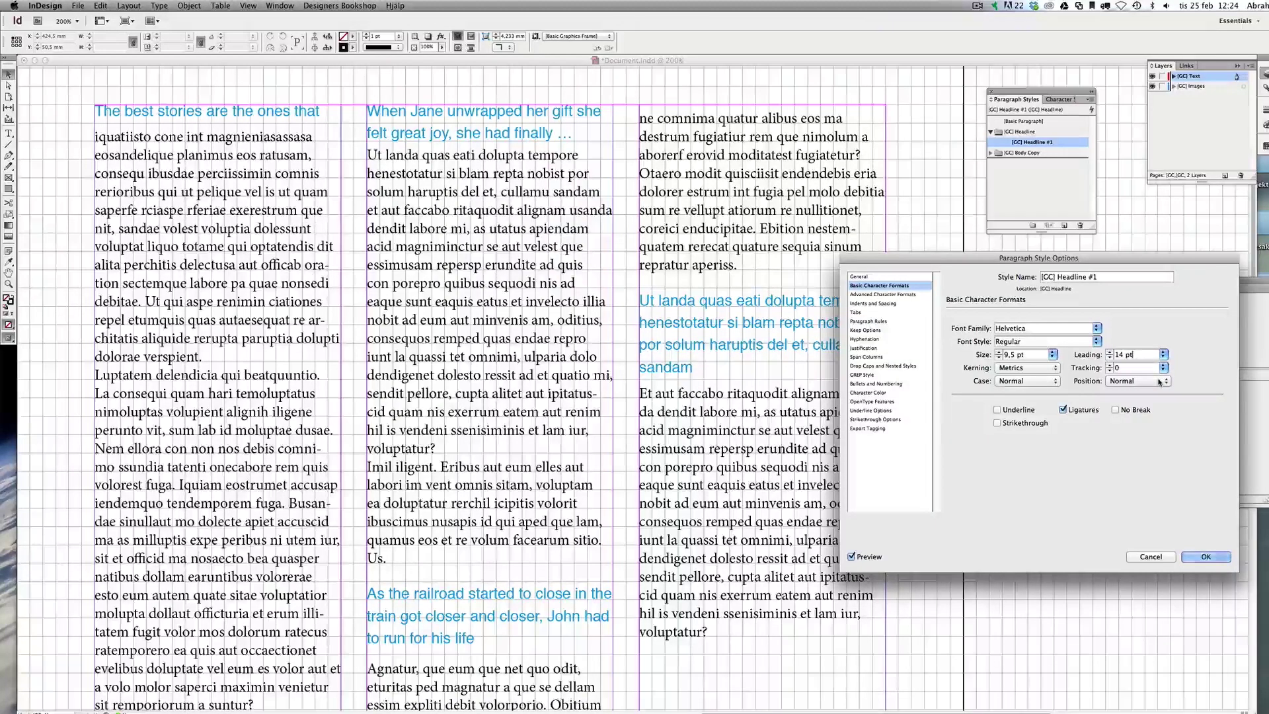
Step: Try the headline leading at 17 pt, lower it to 12 pt, and raise it to 13 pt
key("Up")
key("Up")
key("Up")
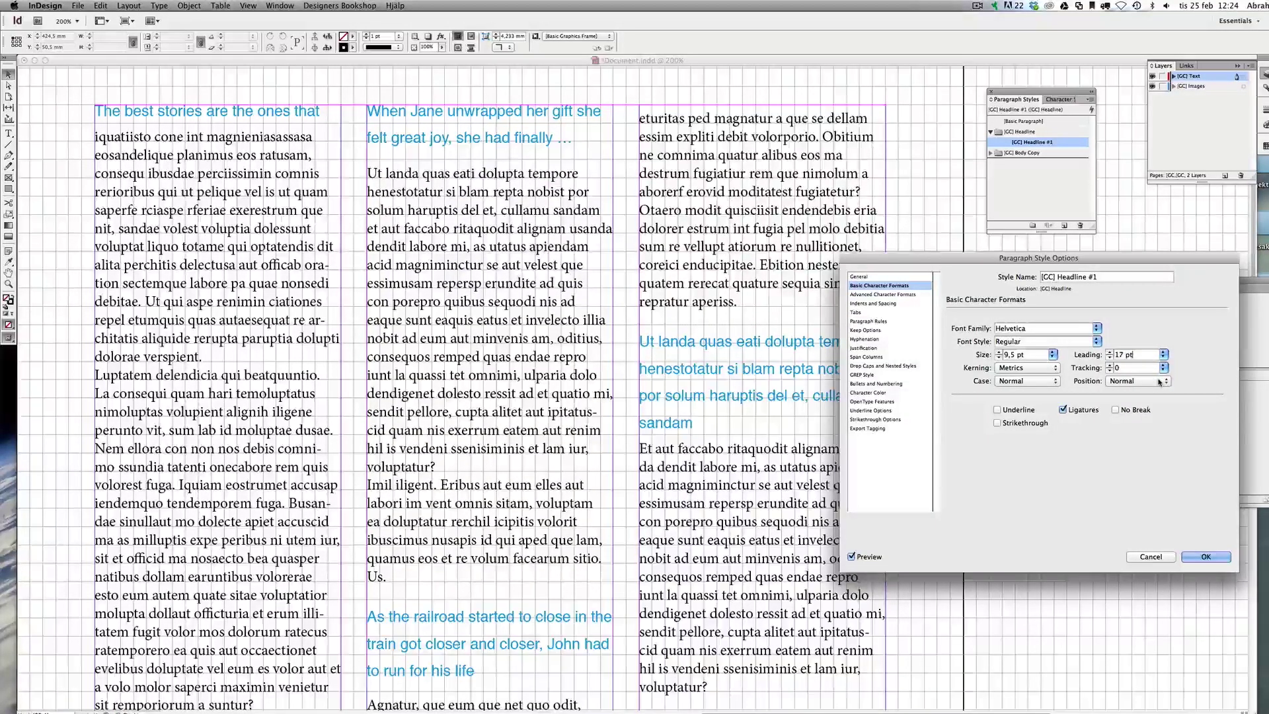
key("Down")
key("Down")
key("Down")
key("Down")
key("Down")
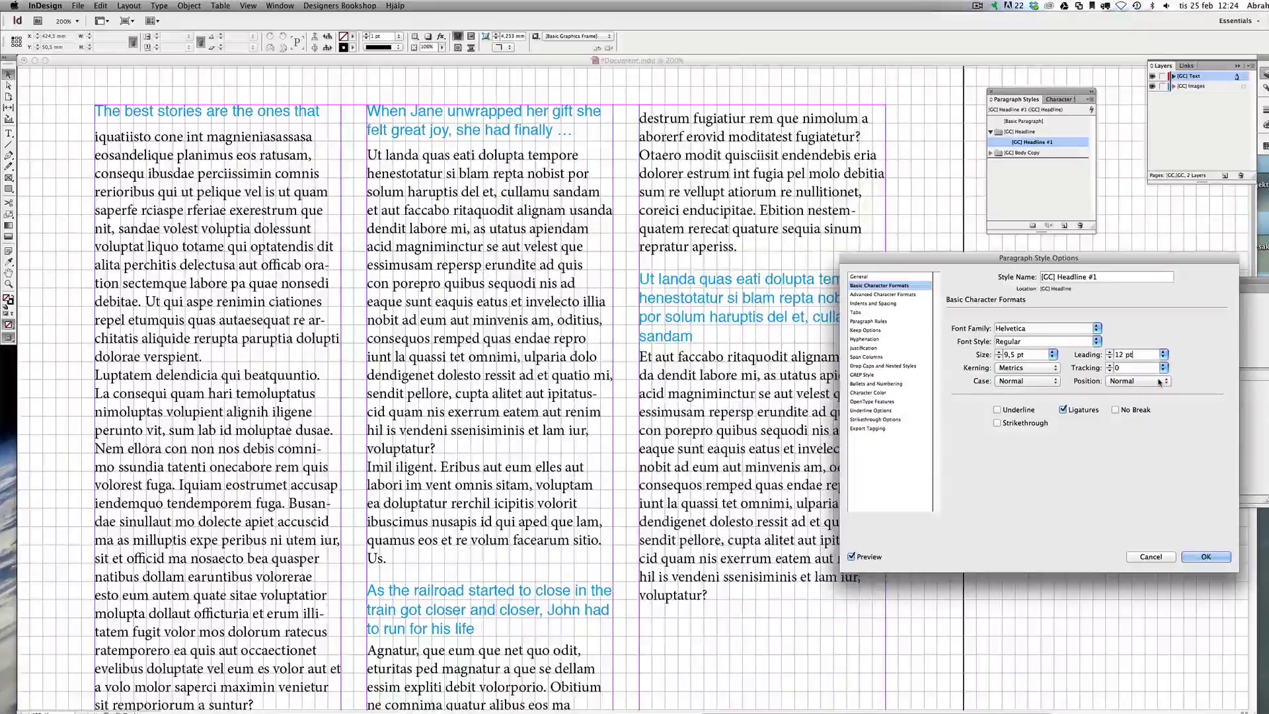
key("Up")
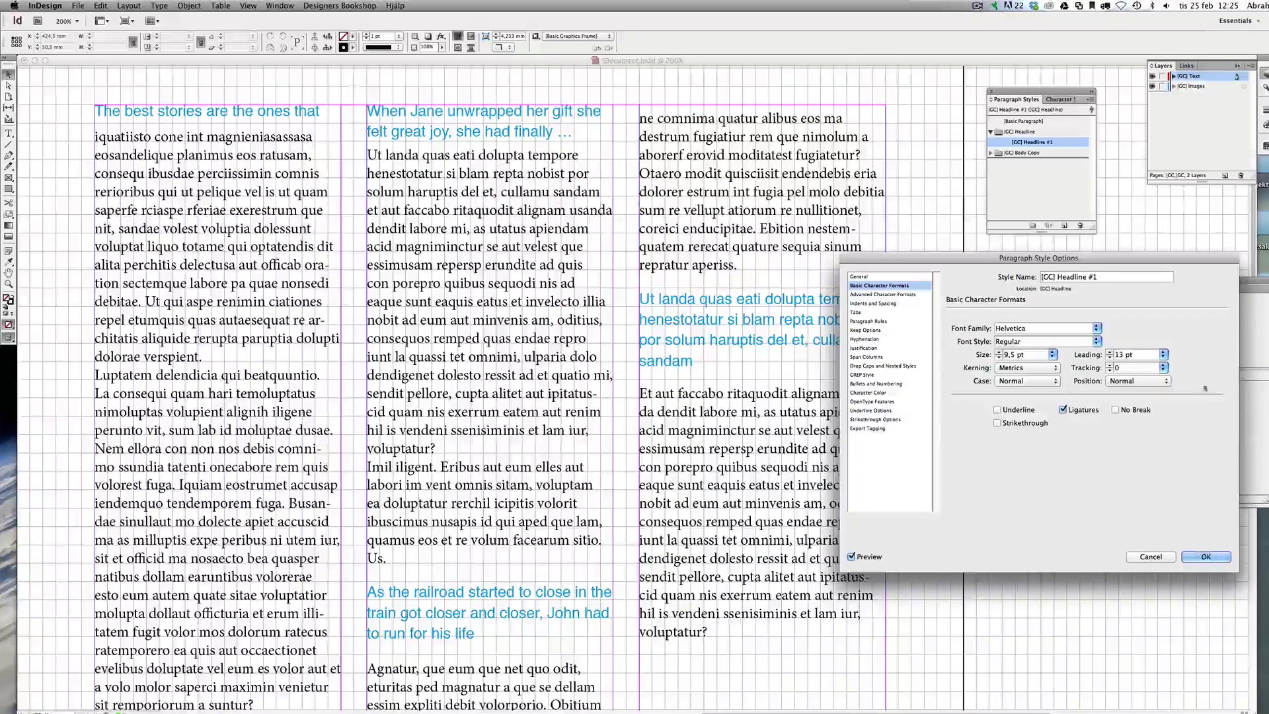
Step: Set the headline style's leading to 12,5 pt and compare the headlines with the grid
double_click(1143, 352)
type("12,5")
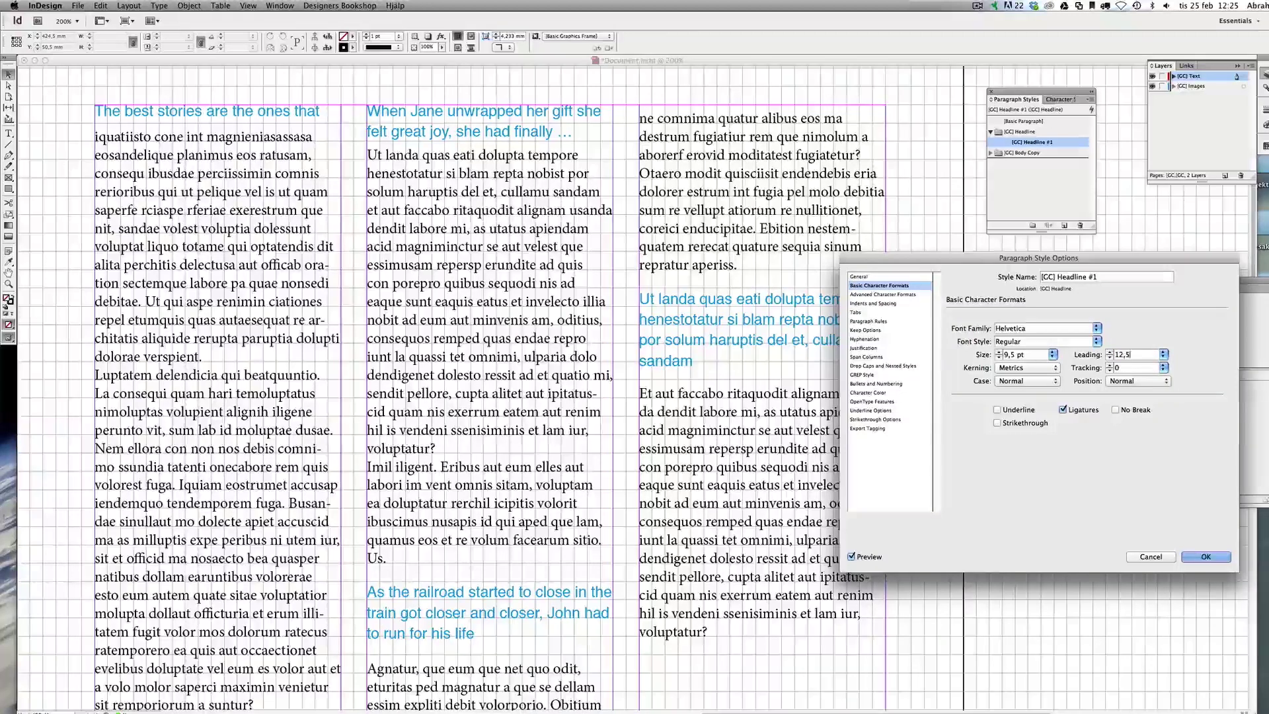
key("Tab")
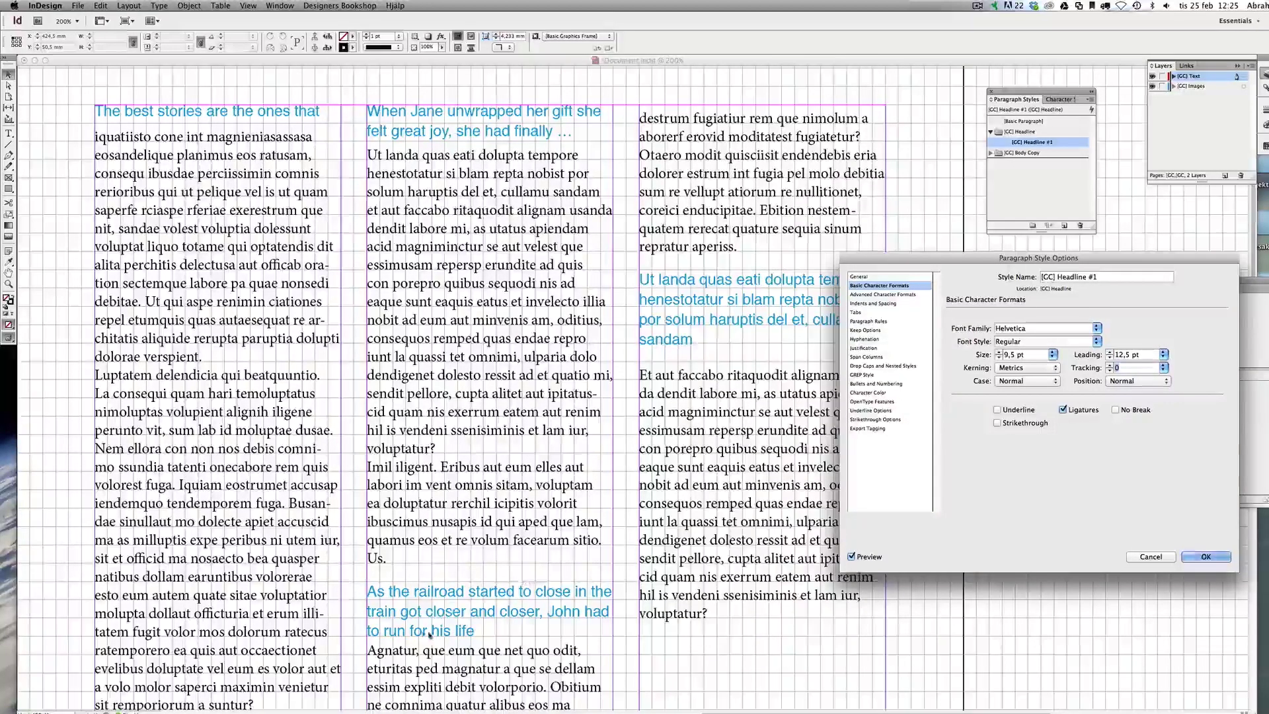
scroll(429, 632, "up", 2)
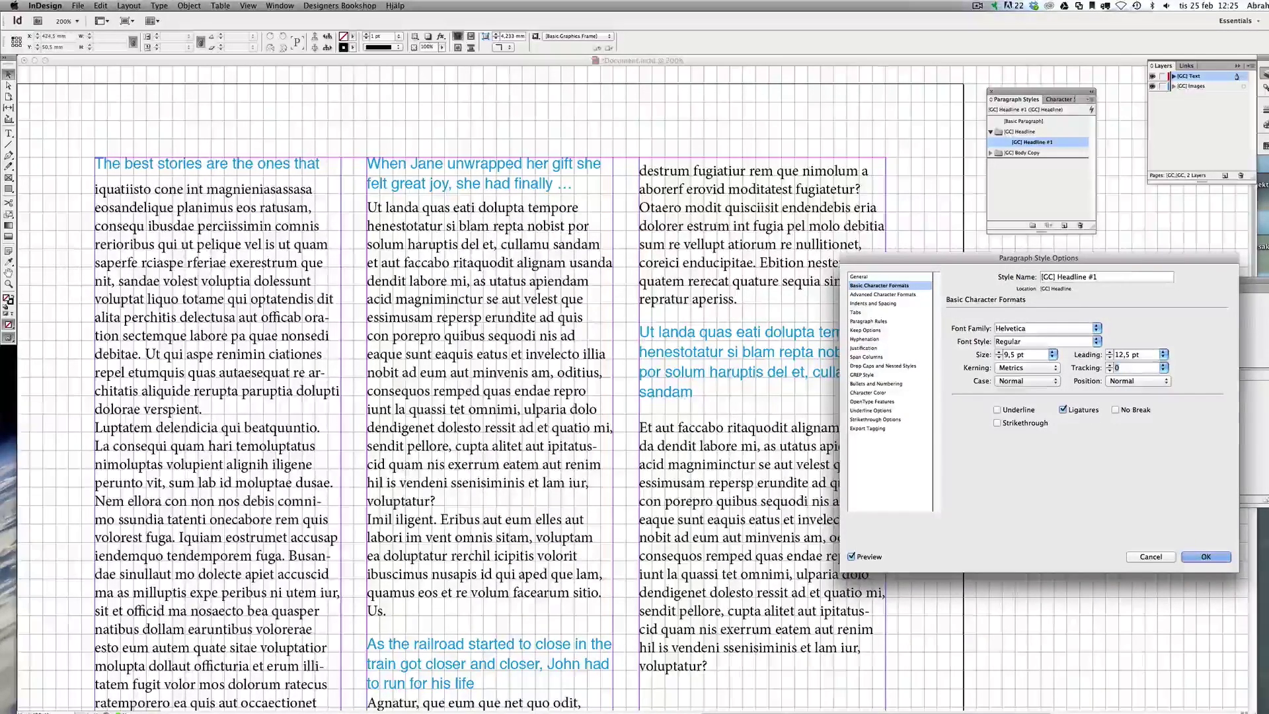
Step: Try a leading of 13 pt for the headline style
key("shift+Tab")
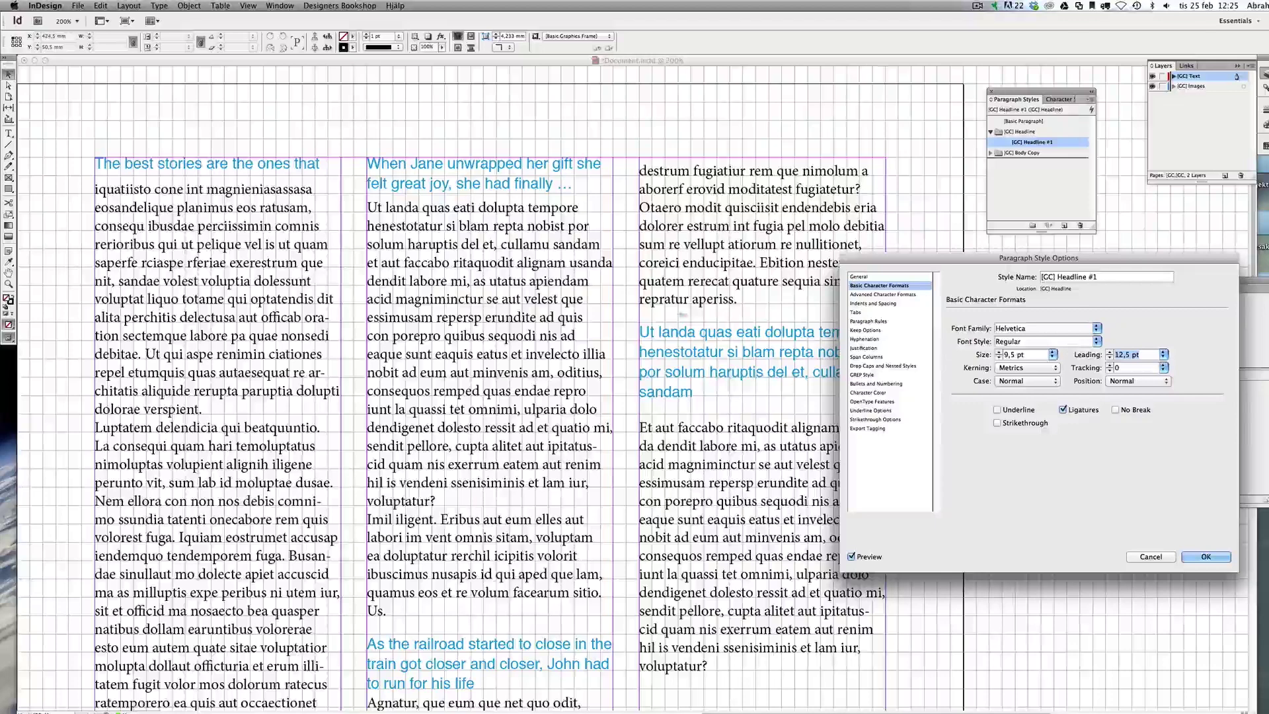
type("13")
key("Tab")
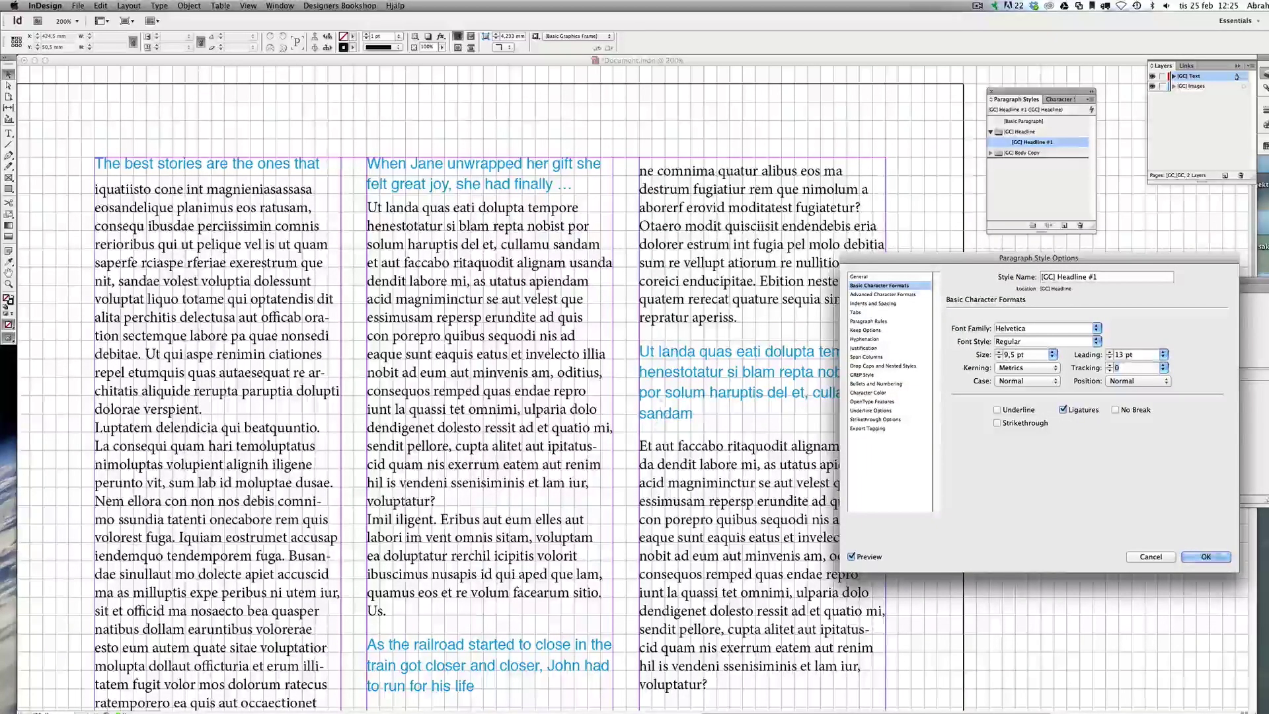
Step: Return the headline style's leading to 12,5 pt
left_click_drag(1144, 356, 1115, 356)
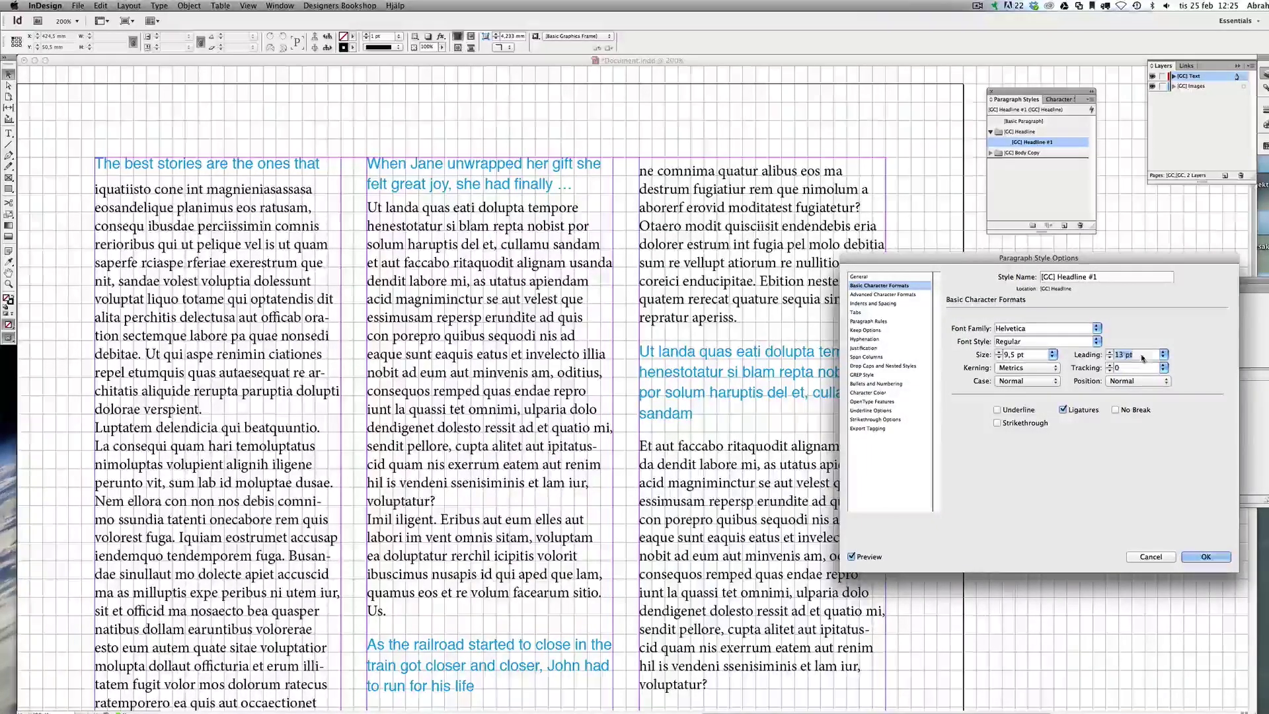
type("12,5")
key("Tab")
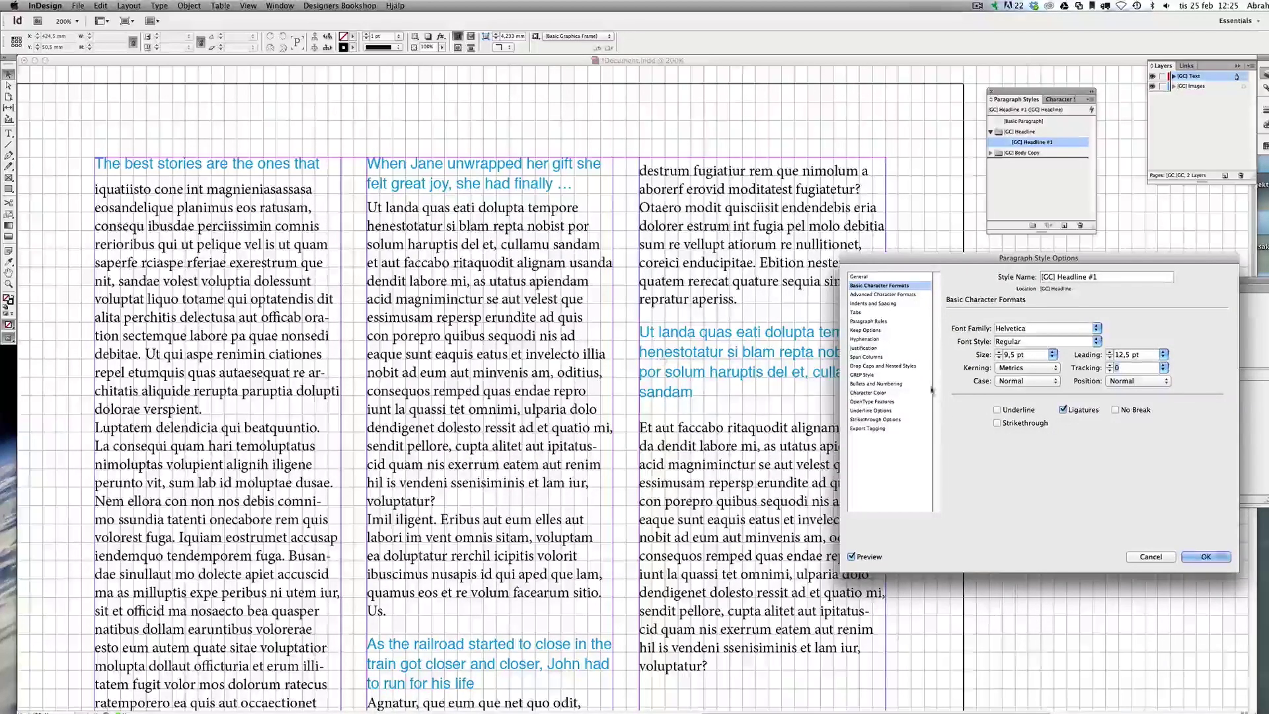
Step: Try a Space After of 0,1 mm in the headline style's Indents and Spacing settings and inspect the lower headlines
left_click(874, 303)
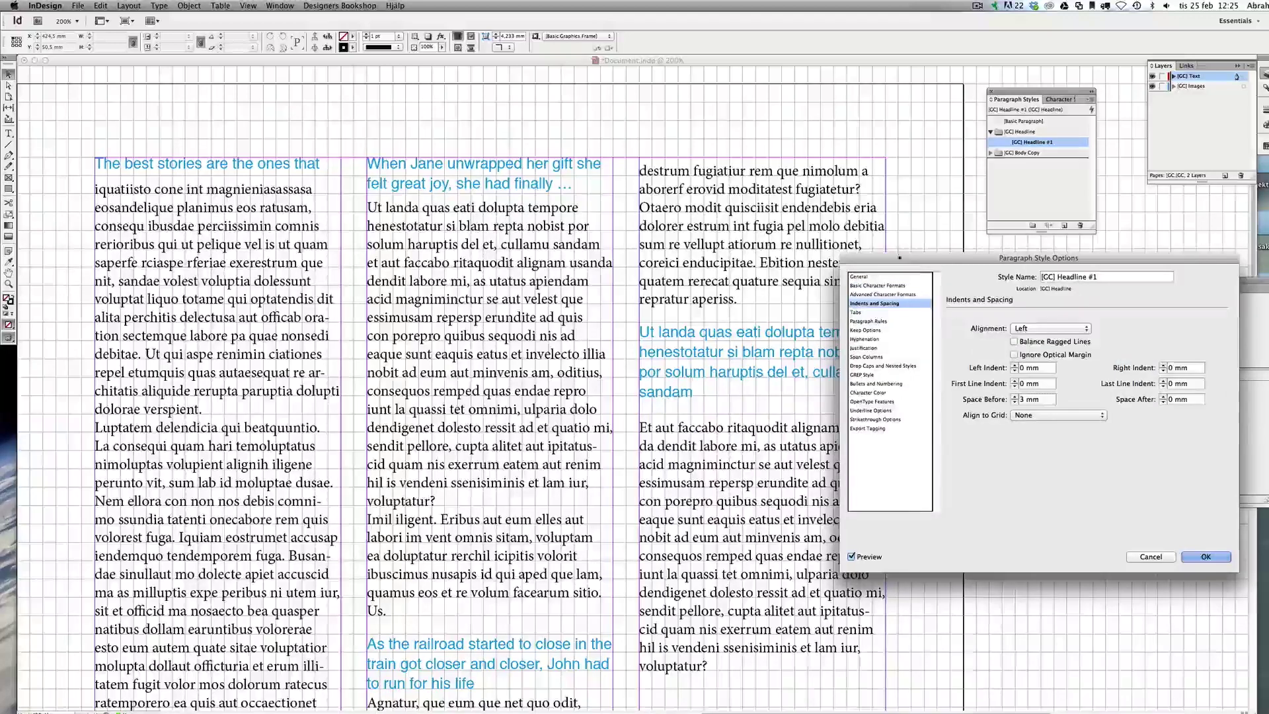
left_click_drag(899, 258, 990, 263)
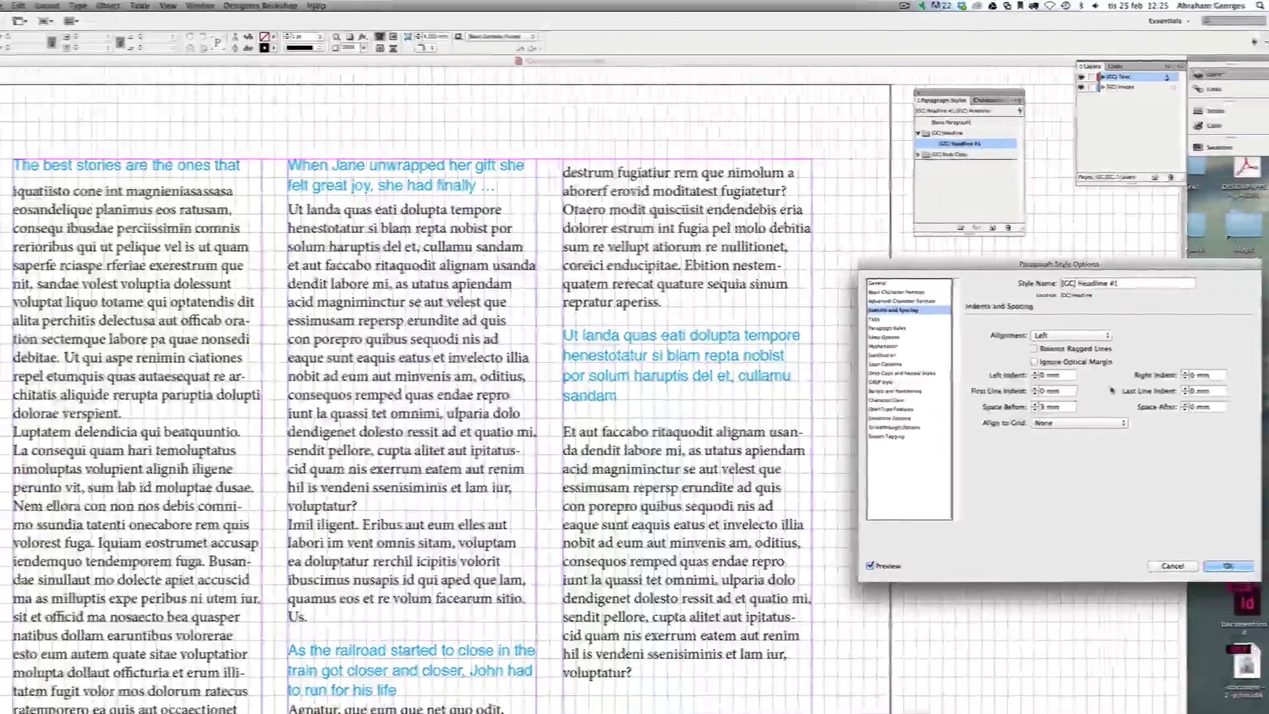
left_click_drag(1223, 408, 1145, 412)
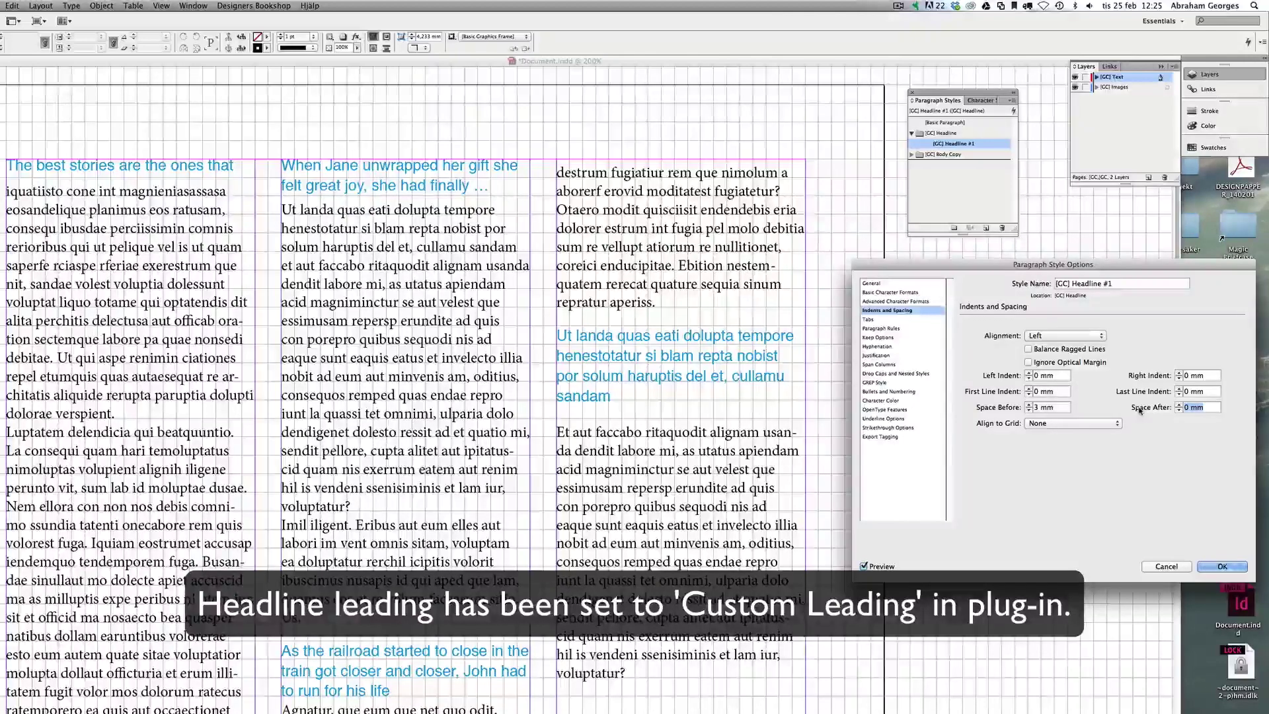
type("0,1")
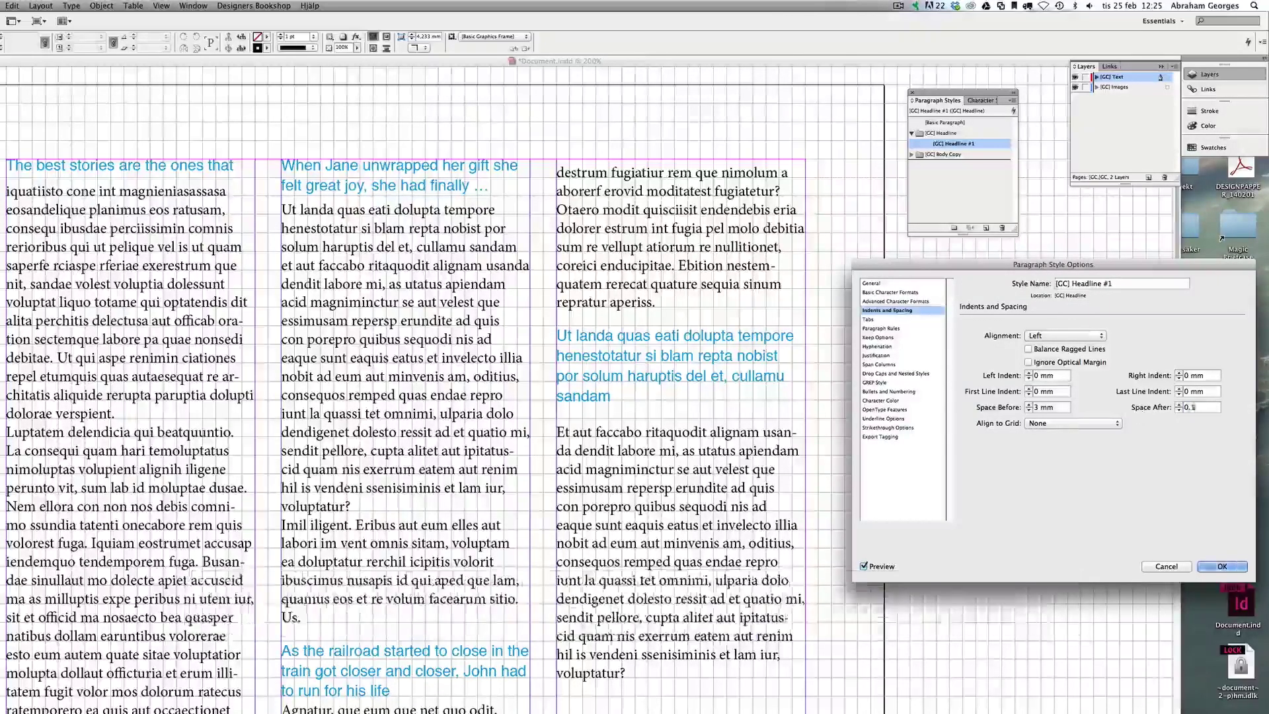
key("Tab")
scroll(691, 391, "down", 5)
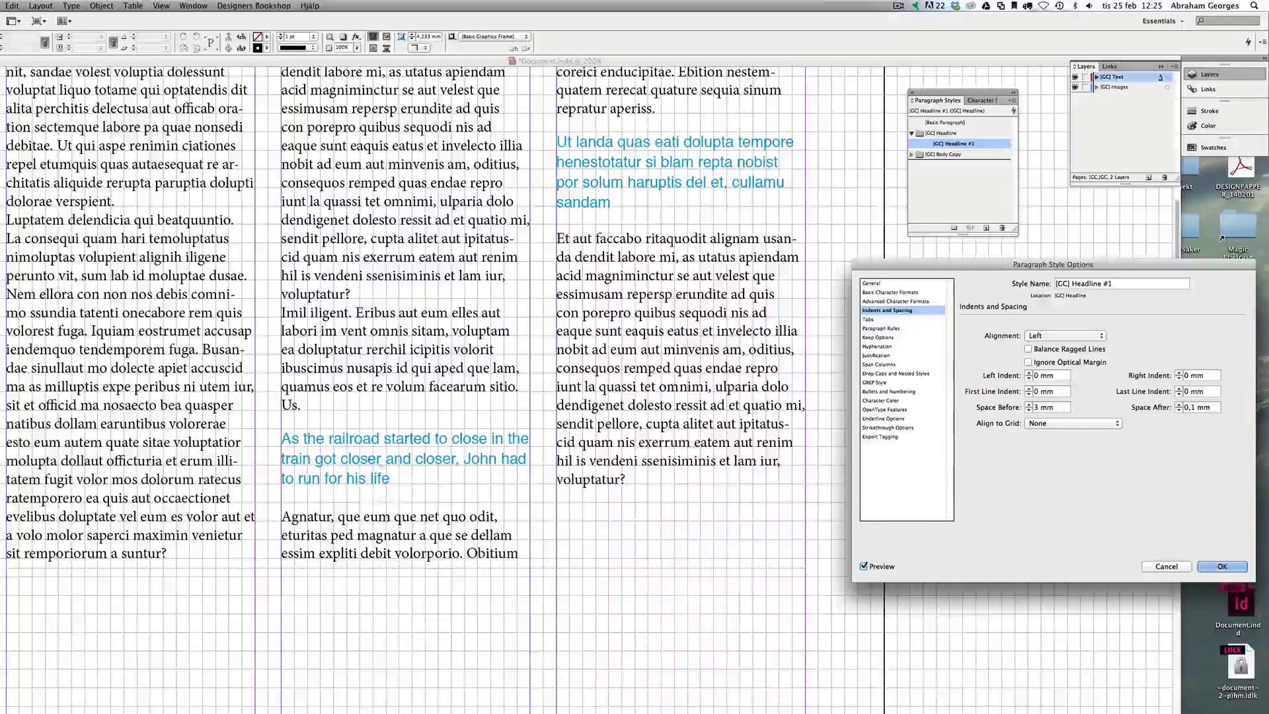
Step: Set the headline style's Space After back to 0 mm and review the headlines across the columns
left_click_drag(1213, 407, 1184, 407)
type("0")
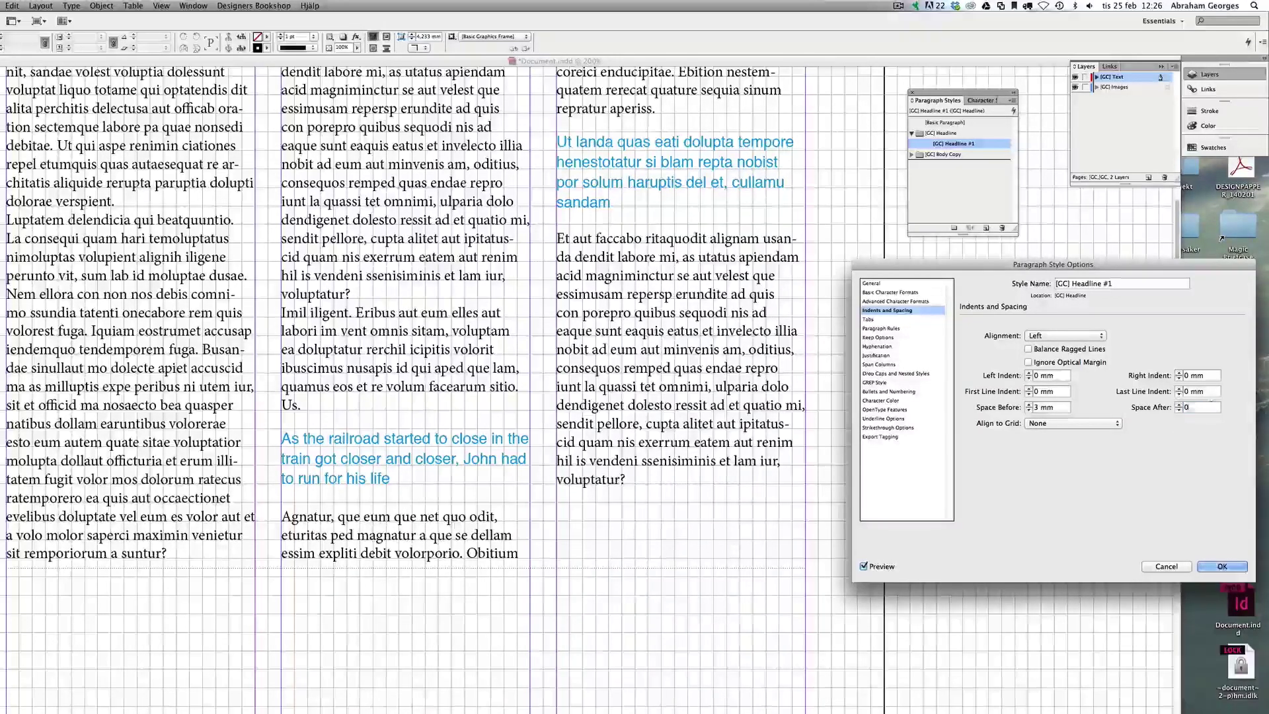
key("Tab")
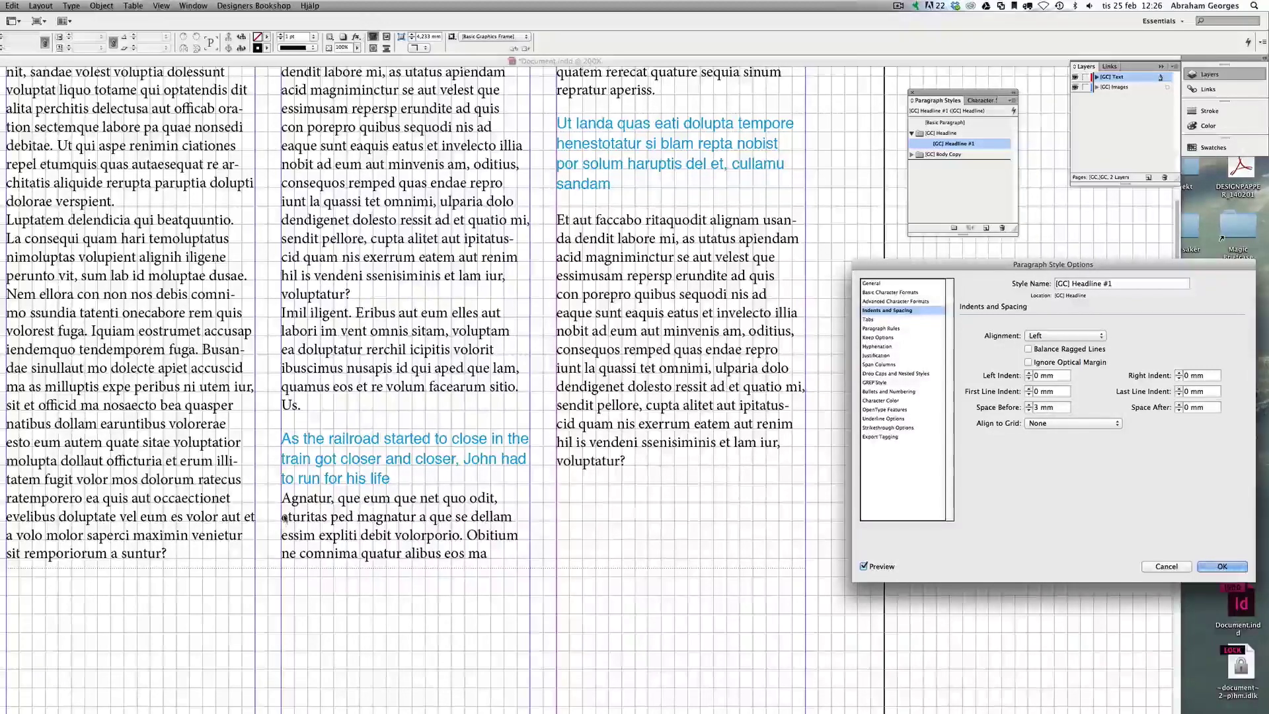
scroll(396, 468, "up", 3)
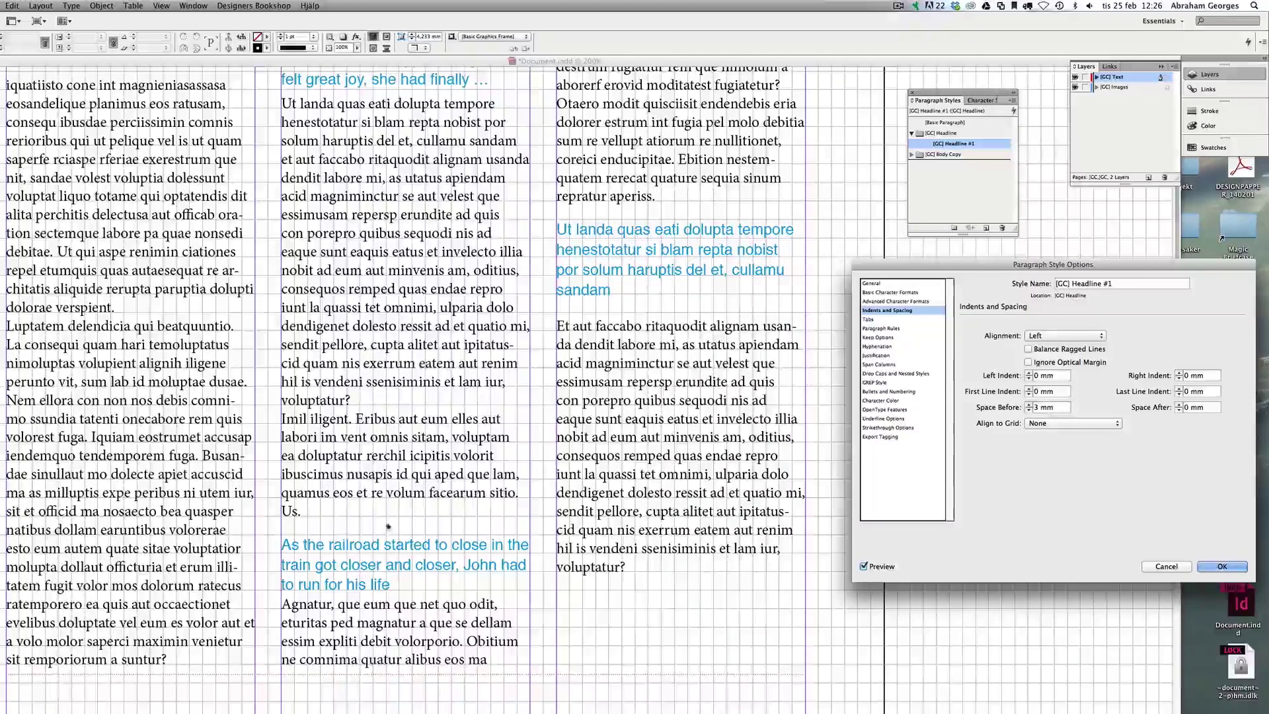
scroll(405, 532, "up", 2)
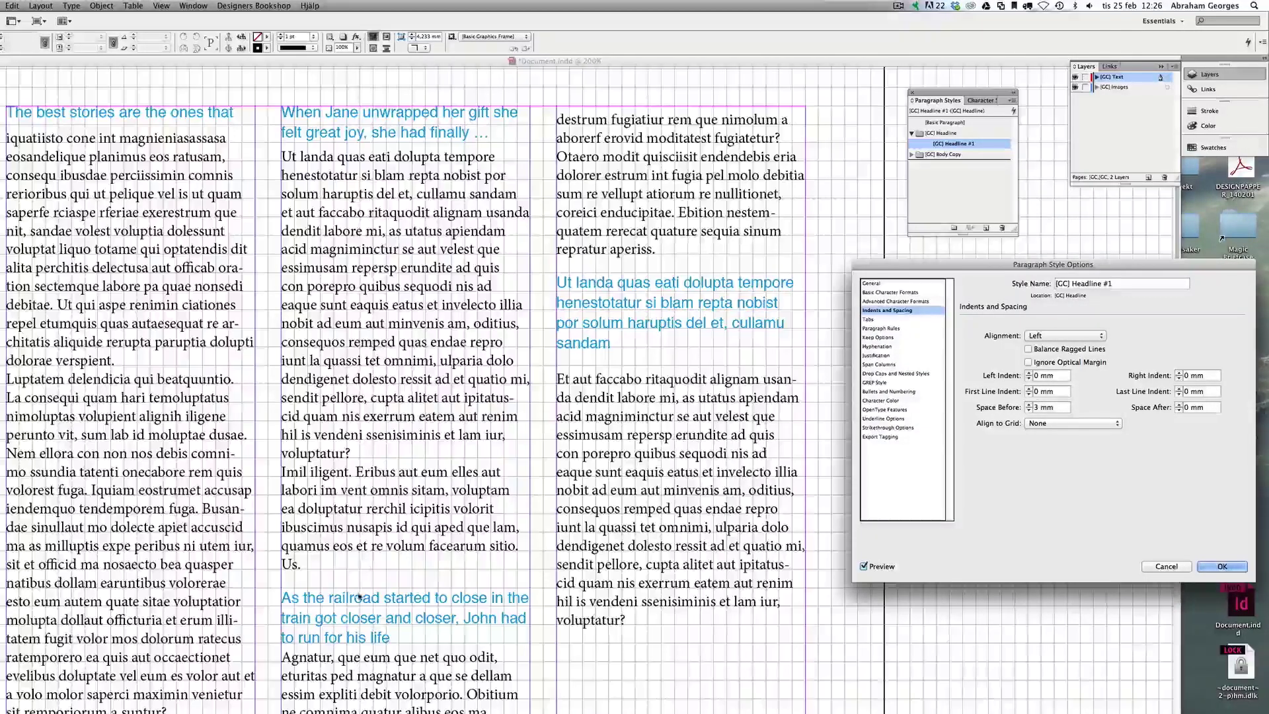
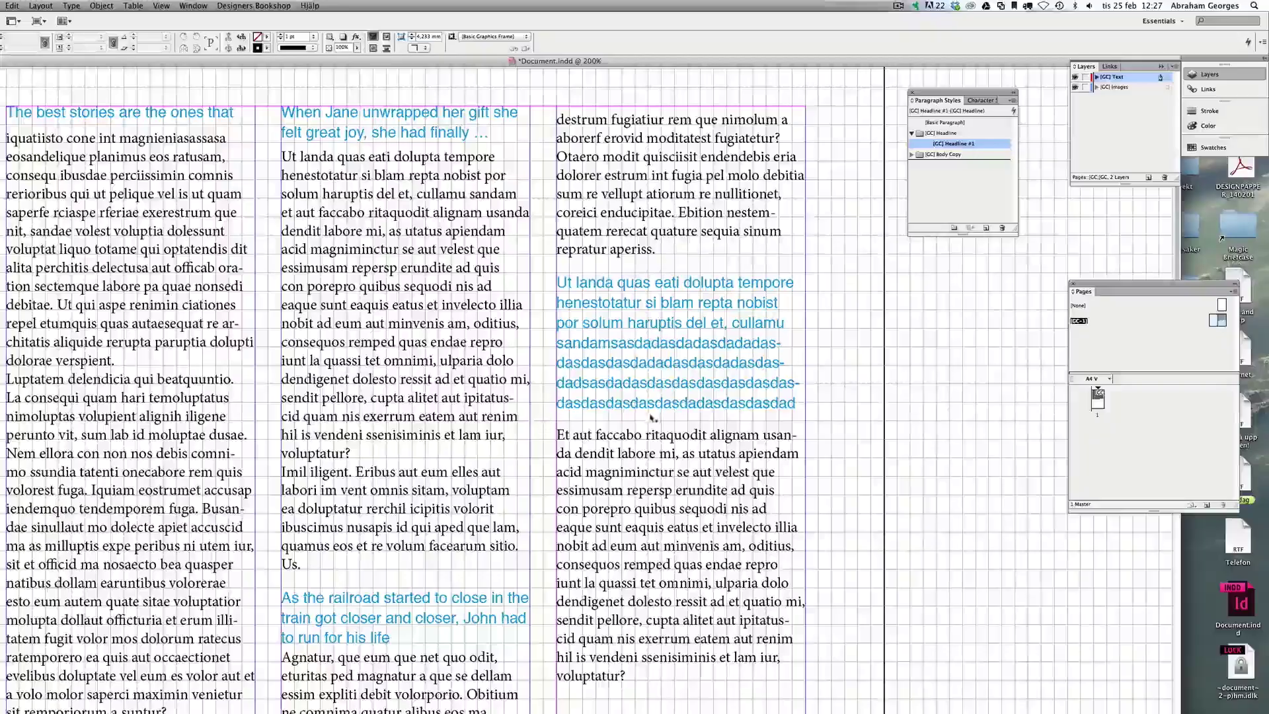
Step: Preview the page without grids and guides, return to the normal view, and briefly hide and restore the panels
key("w")
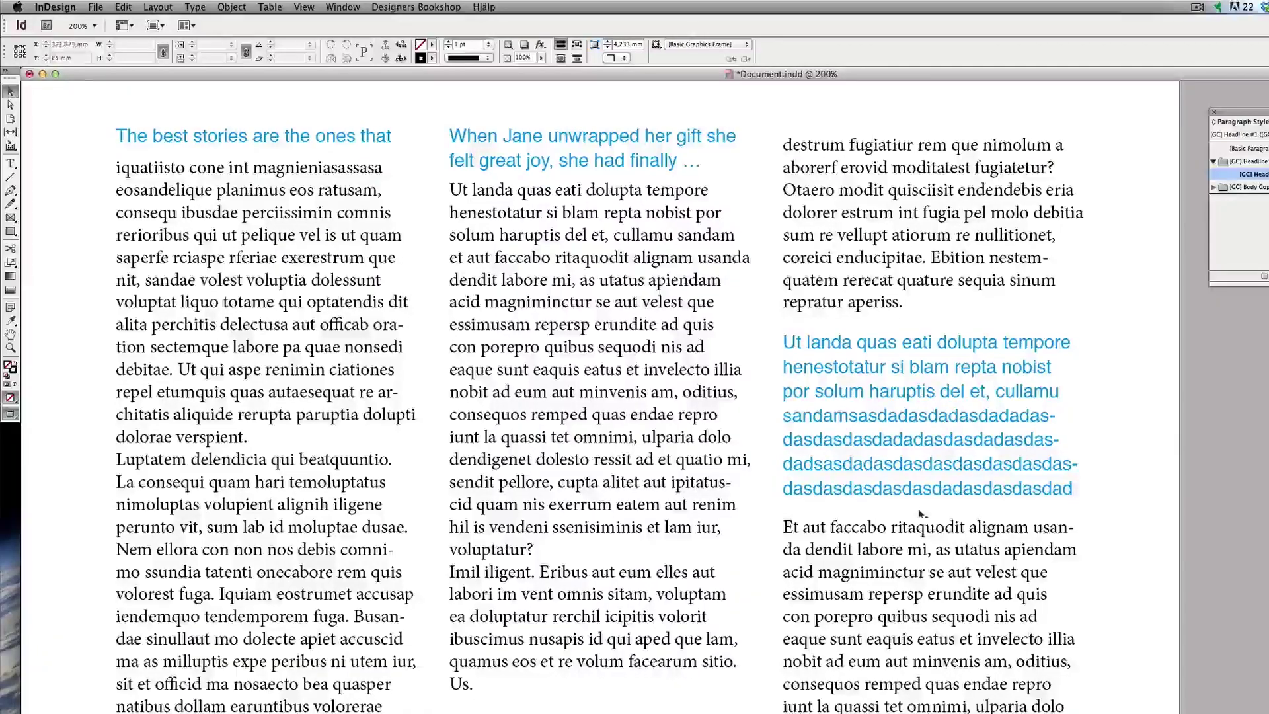
key("w")
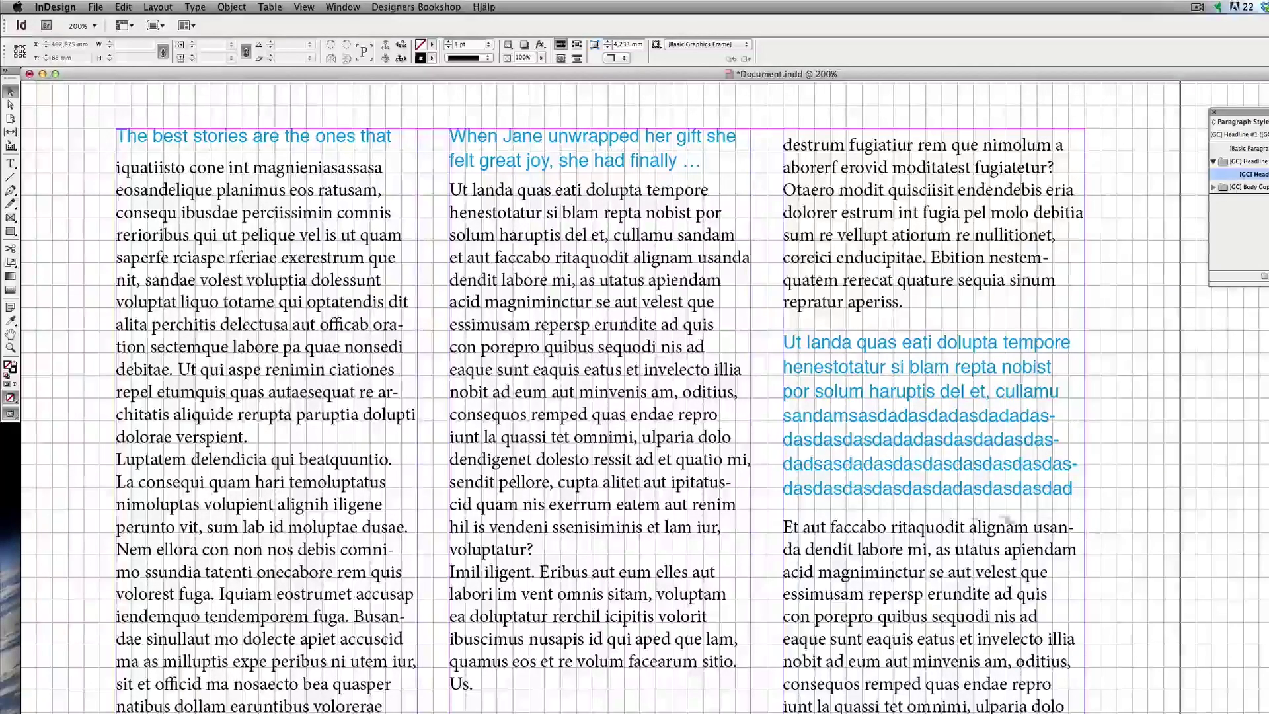
key("w")
key("w")
key("Tab")
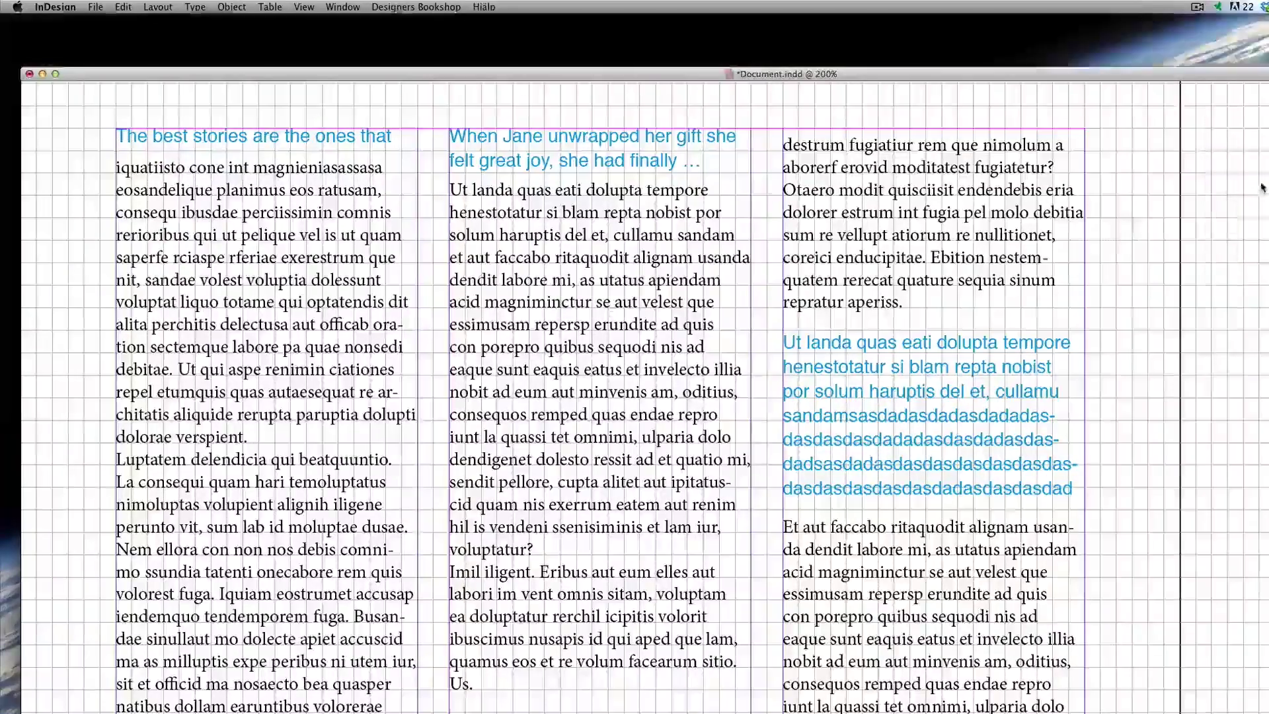
key("Tab")
Step: Open the [GC] Headline #1 style's Indents and Spacing settings, review Space Before against the headlines, and close the options
double_click(1263, 178)
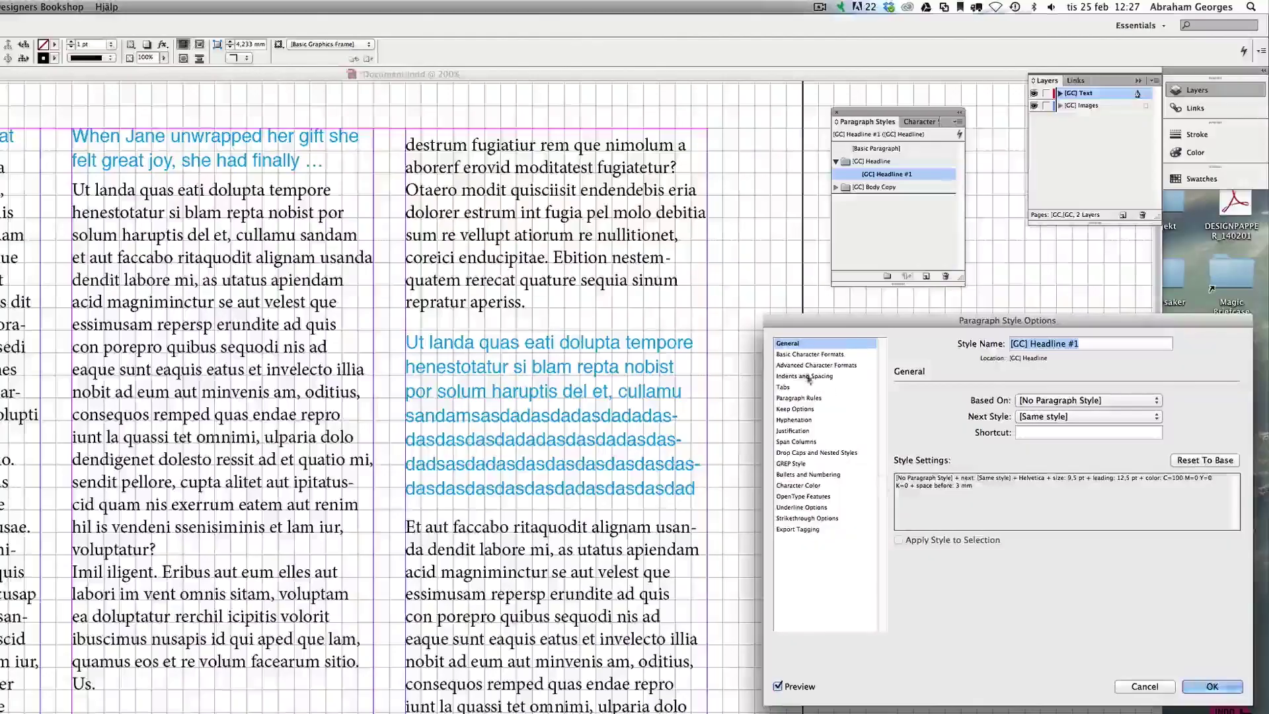
left_click(807, 376)
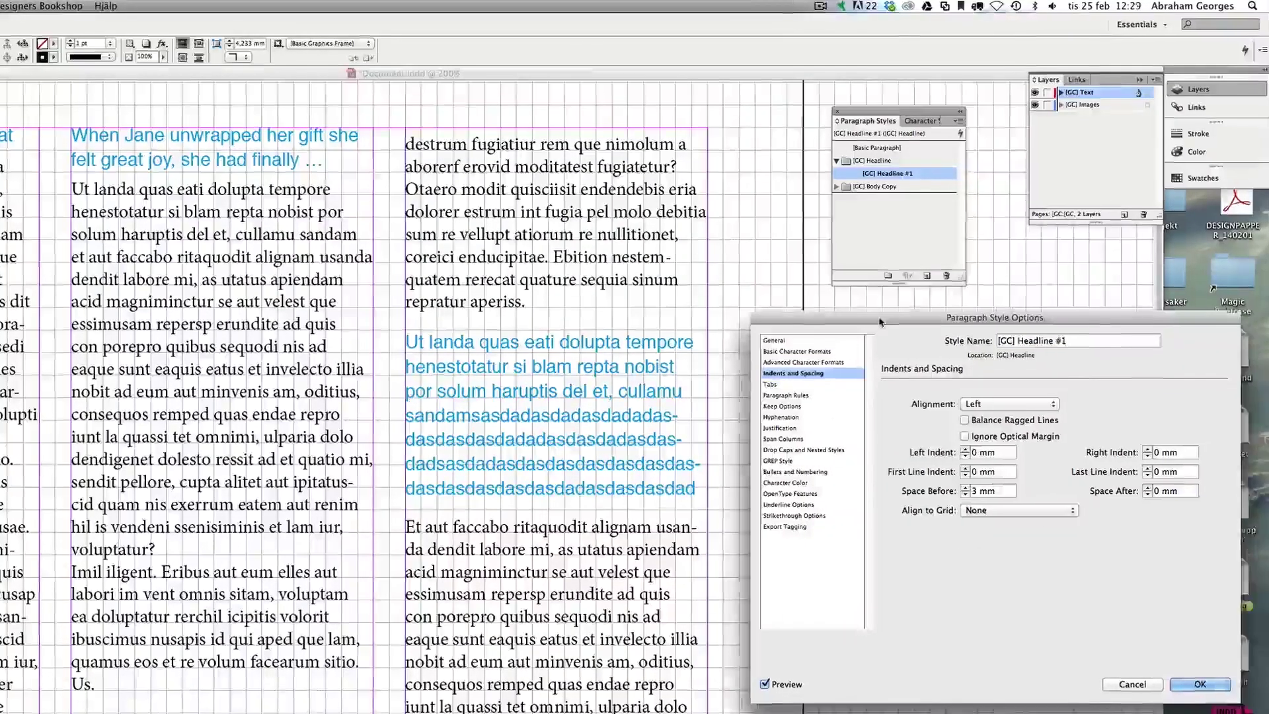
left_click_drag(893, 324, 154, 238)
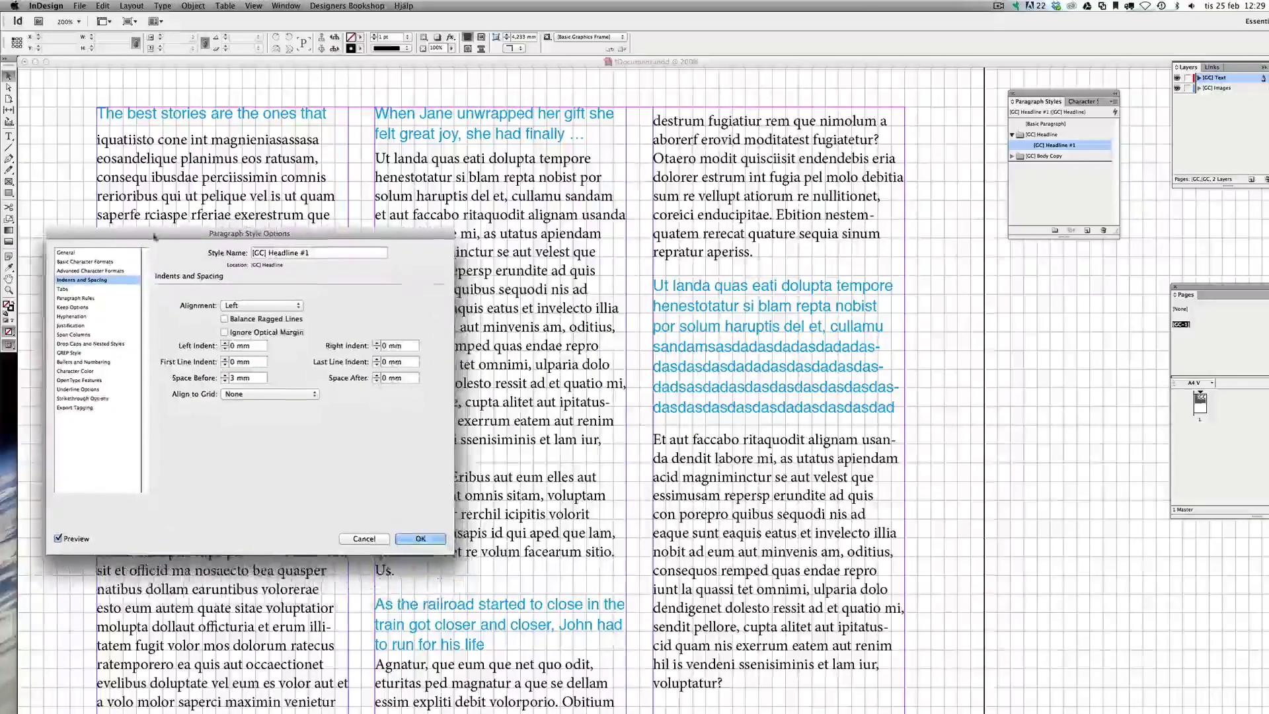
double_click(255, 379)
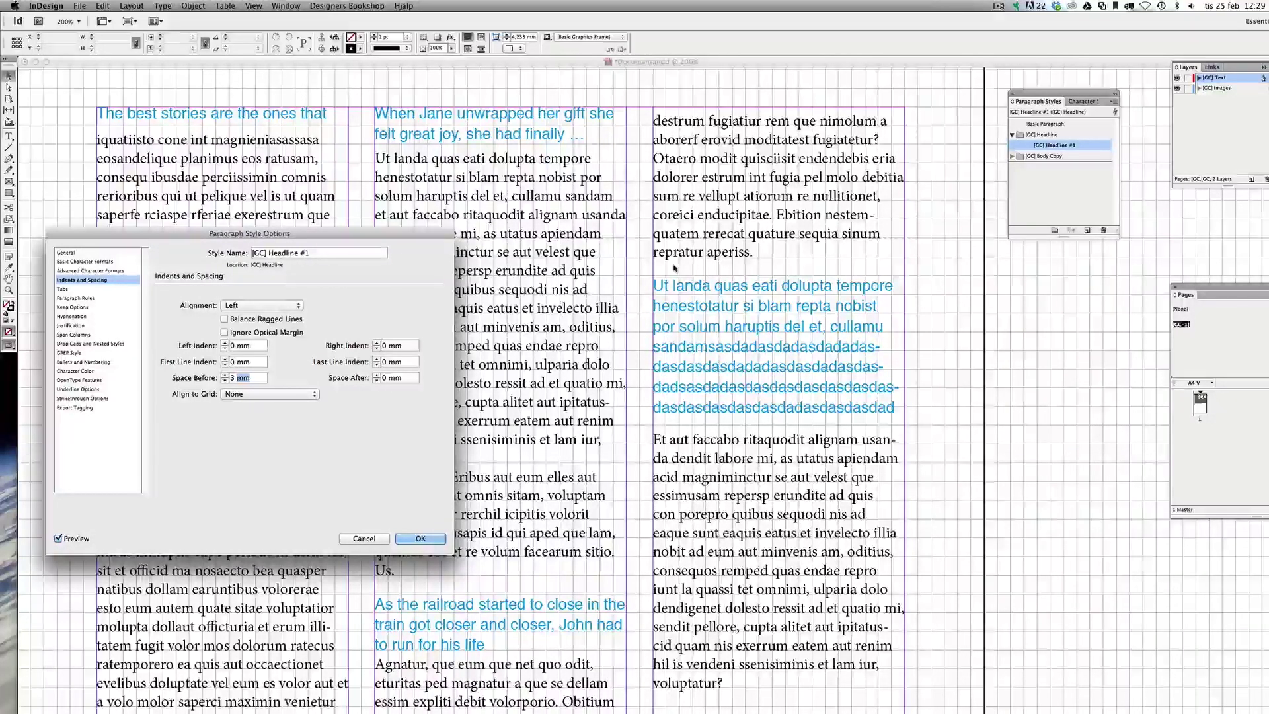
scroll(696, 327, "up", 2)
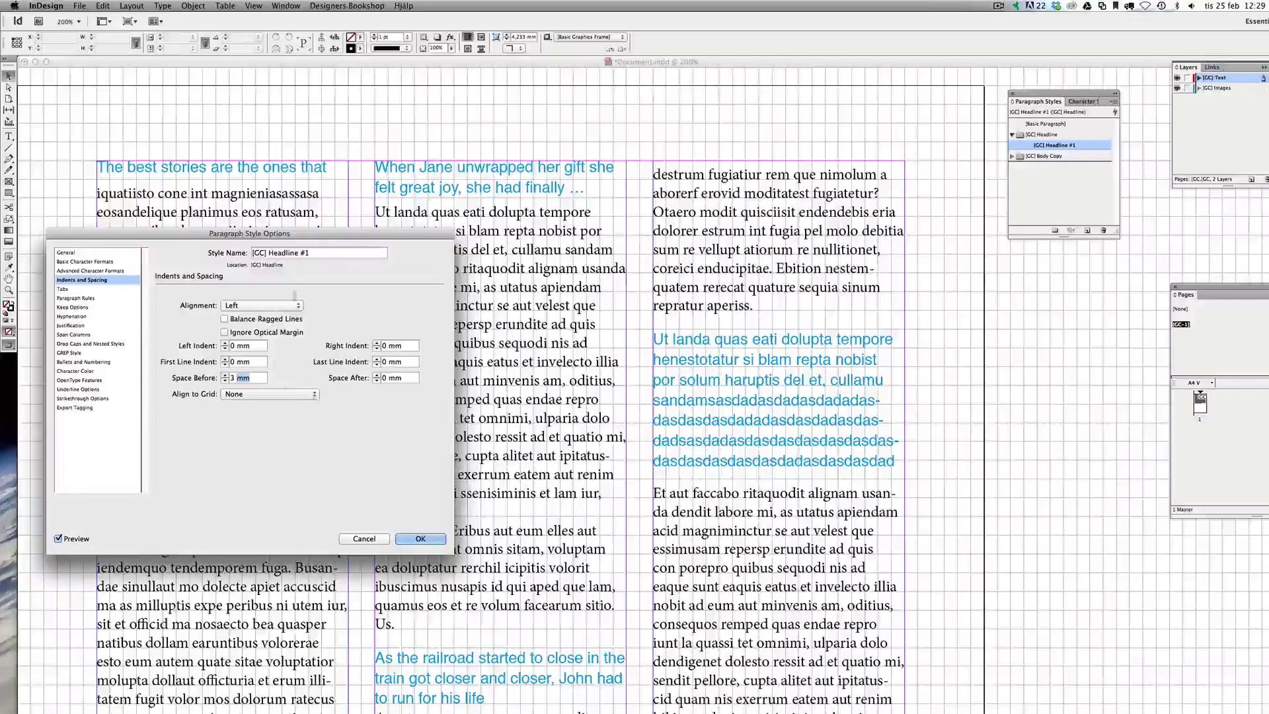
left_click_drag(296, 233, 1107, 99)
left_click(1175, 405)
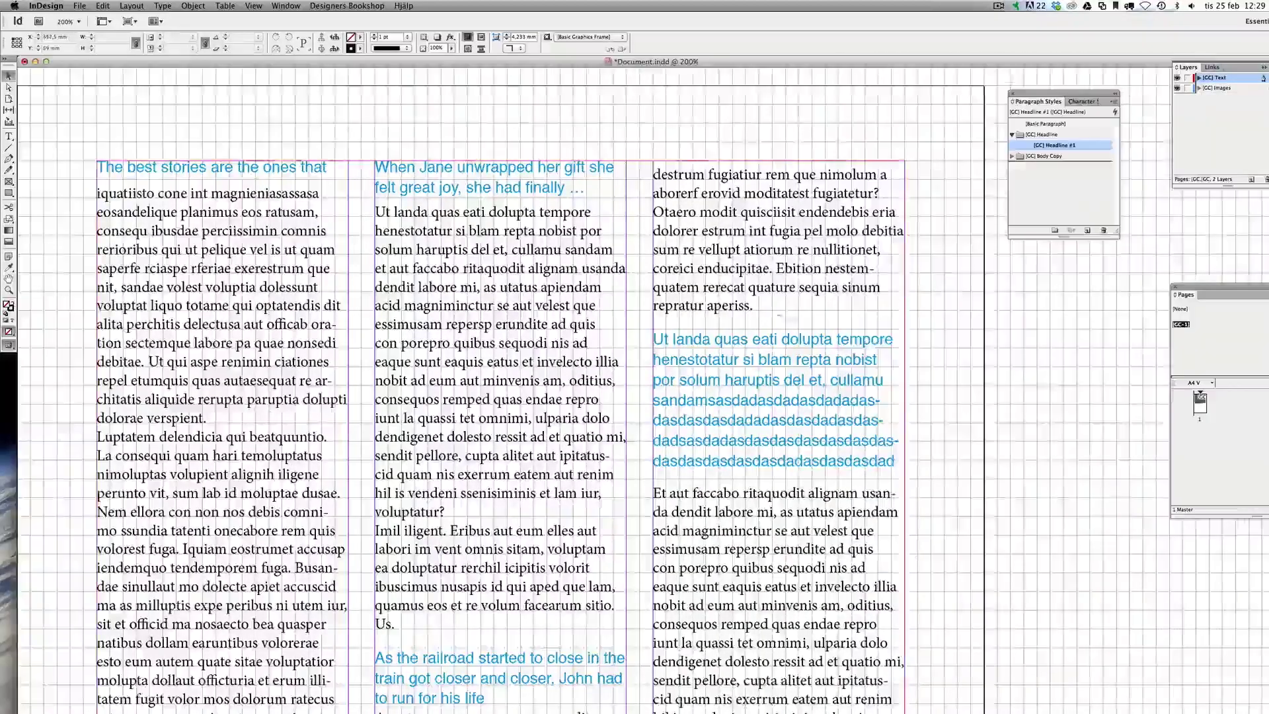
Step: Try a Space Before of 4 mm in the [GC] Headline #1 style, check the headlines, and apply 5 mm instead
scroll(1175, 405, "right", 3)
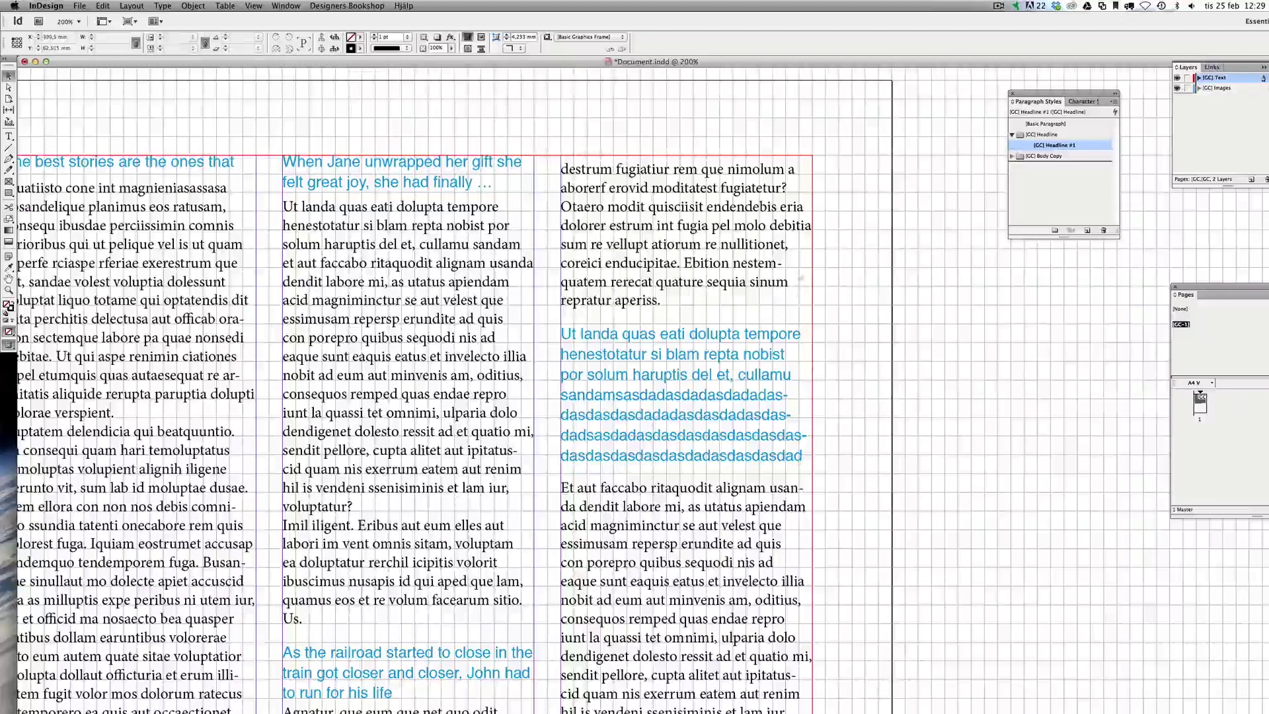
double_click(1064, 145)
mouse_move(943, 174)
left_mouse_down()
mouse_move(963, 189)
mouse_move(963, 175)
left_mouse_up()
left_click(852, 220)
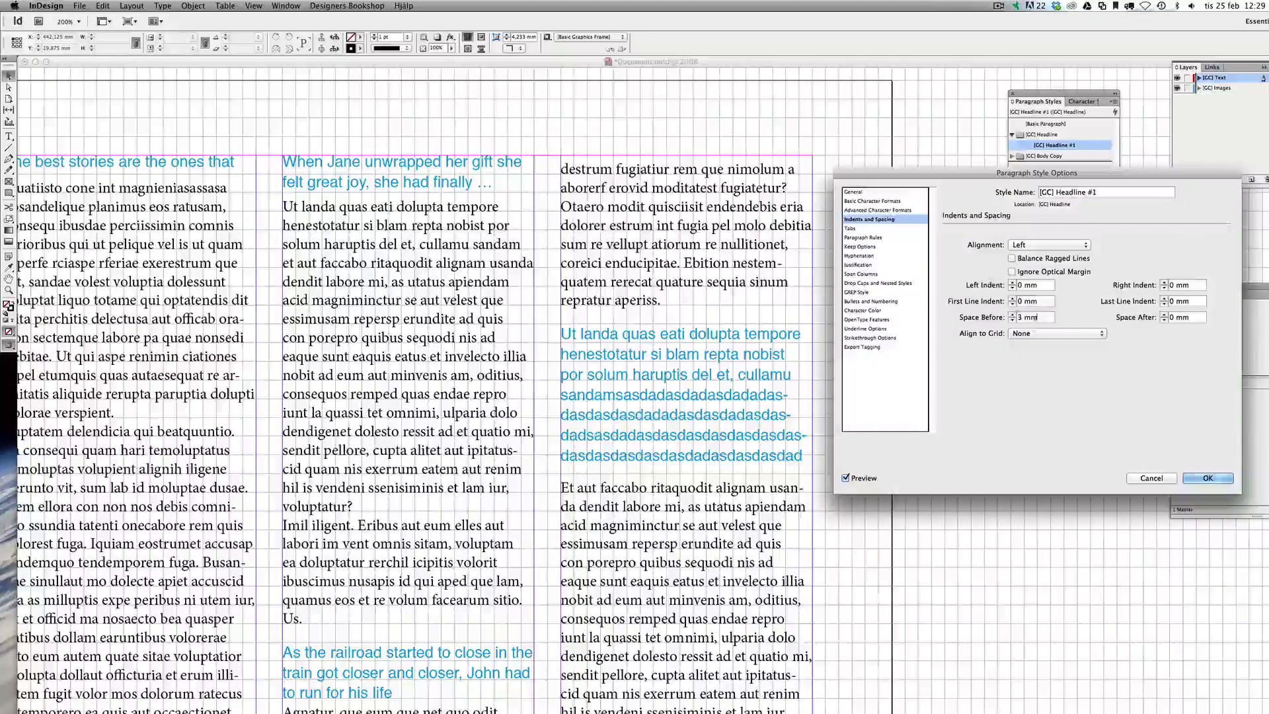
key("Up")
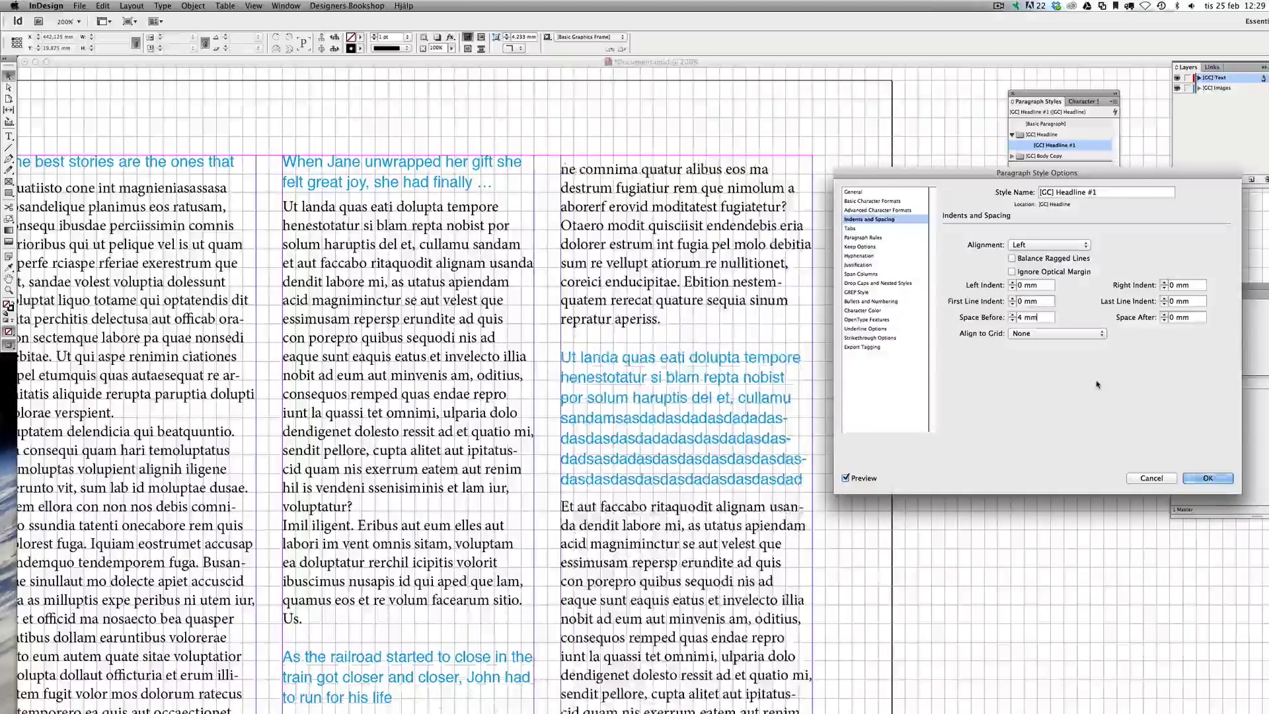
scroll(385, 343, "down", 10)
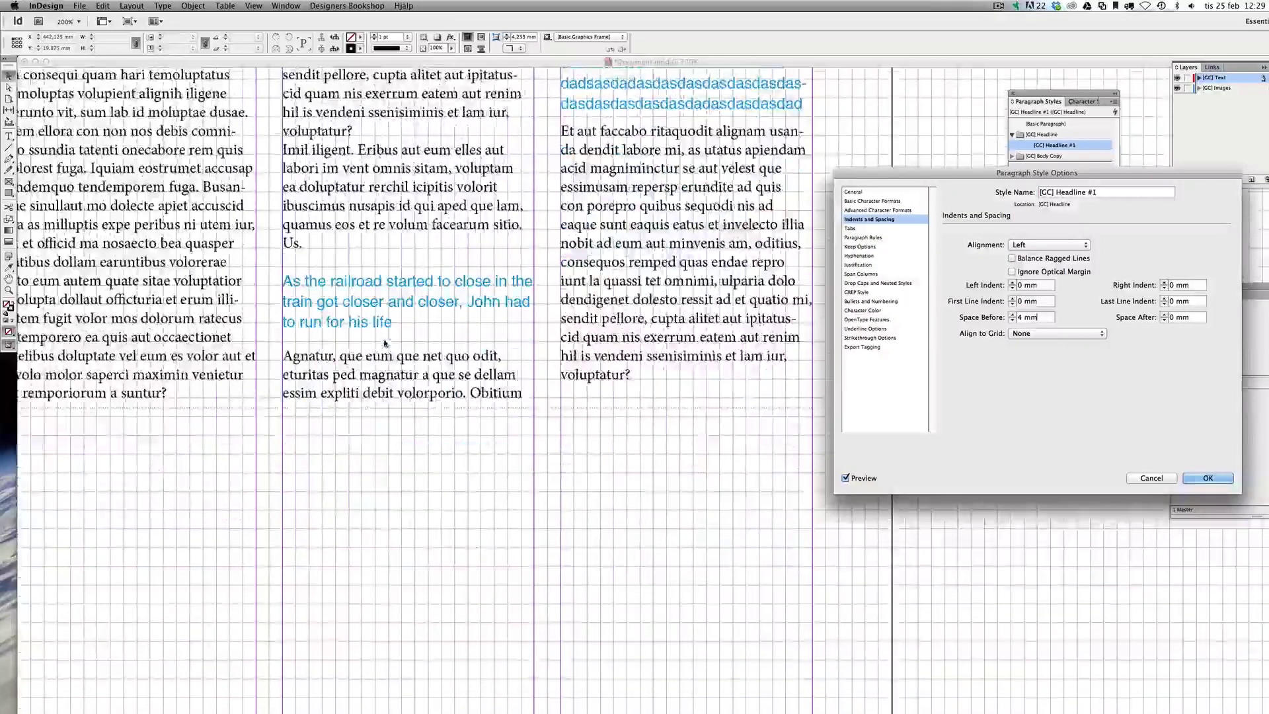
scroll(384, 343, "up", 7)
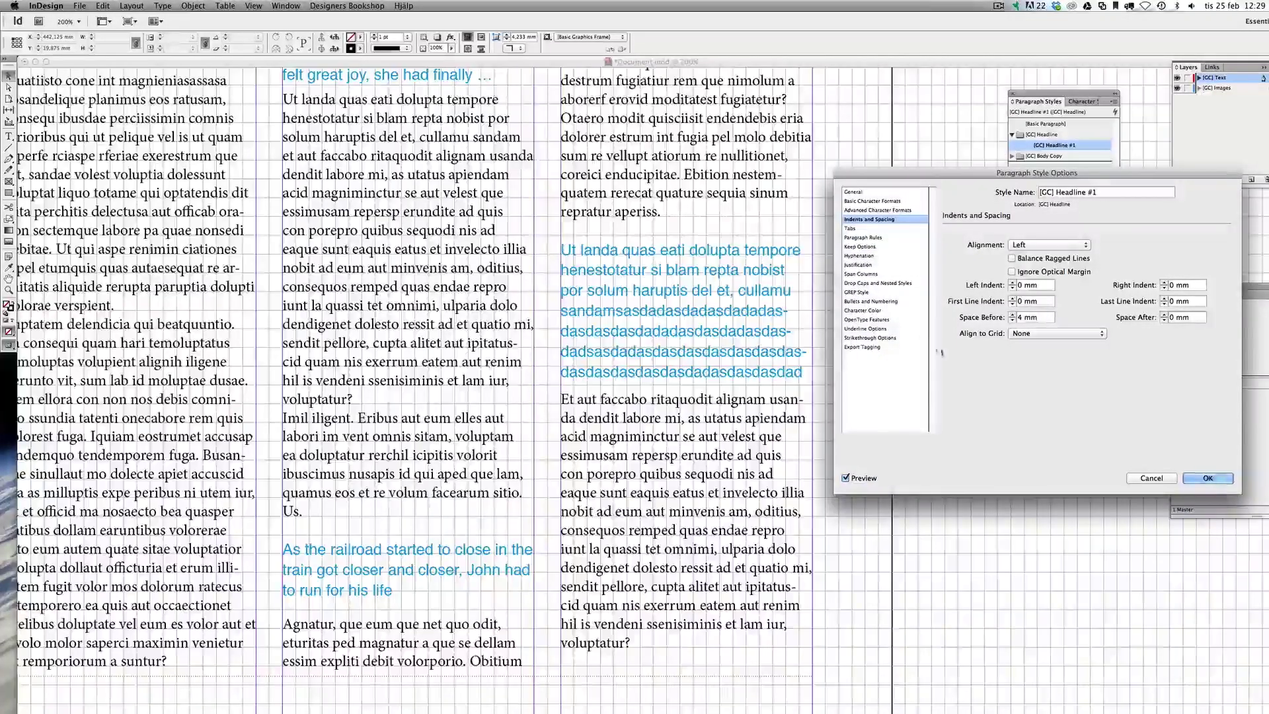
key("Up")
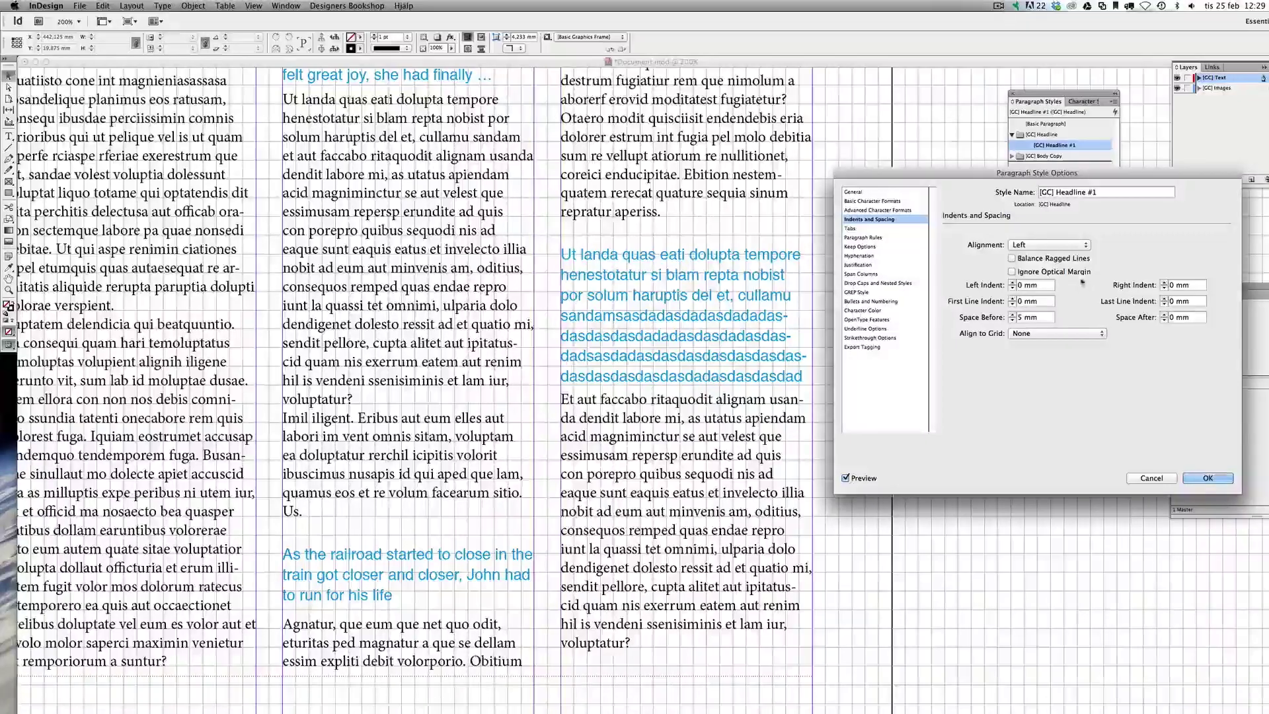
left_click(1208, 477)
Step: Add filler letters after "suntur?" at the end of the first column until they run about five lines into the second column
scroll(501, 368, "up", 4)
scroll(501, 367, "left", 5)
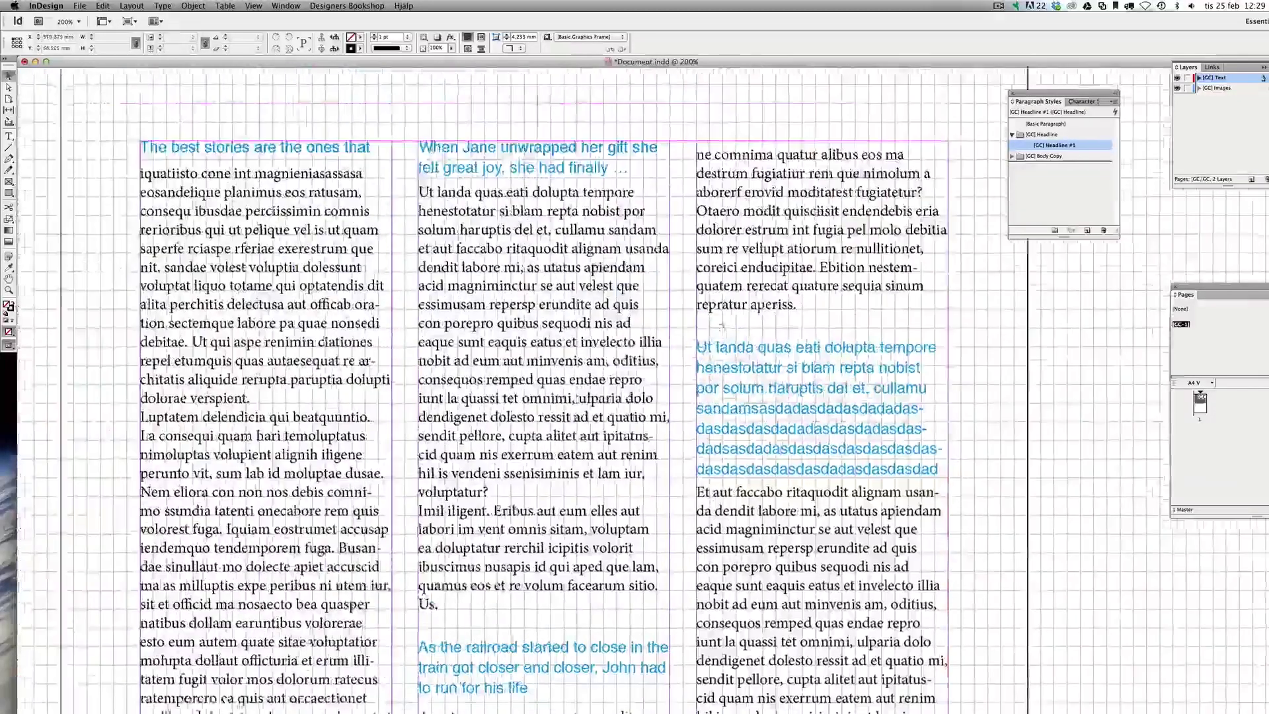
scroll(502, 368, "down", 4)
scroll(501, 367, "left", 1)
double_click(358, 659)
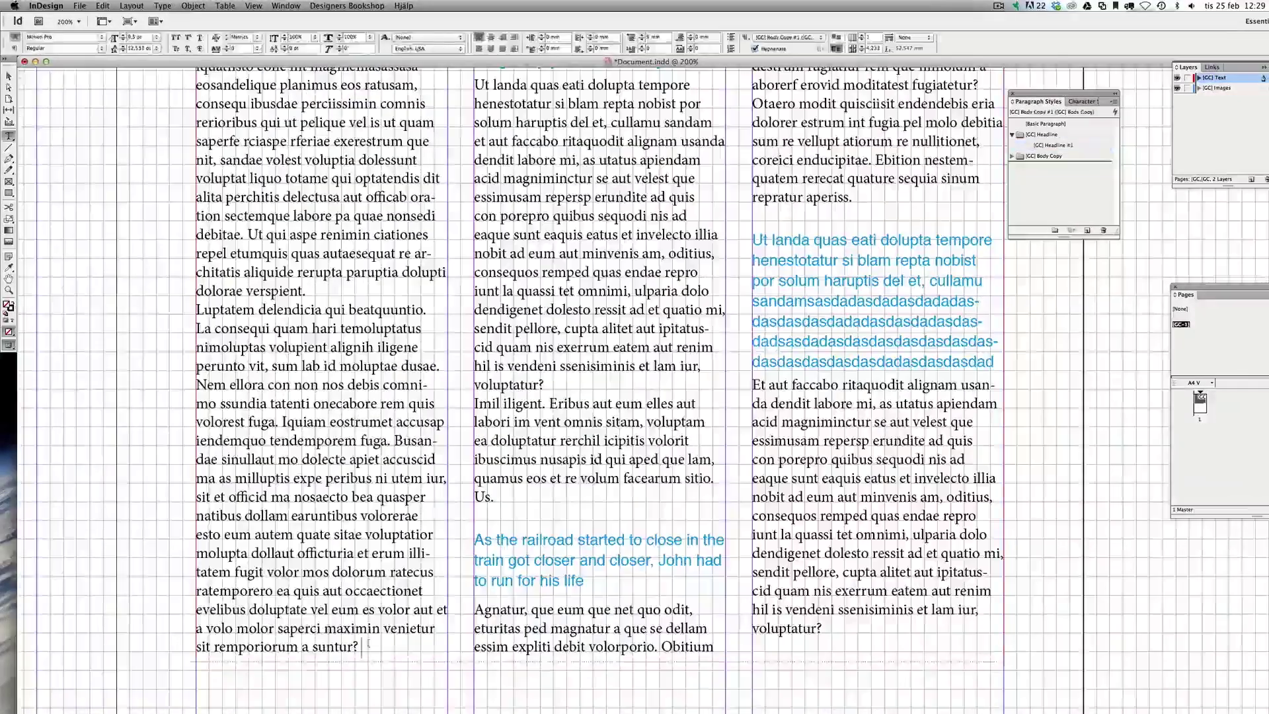
type("asdasdsadasdasdasdasdasda")
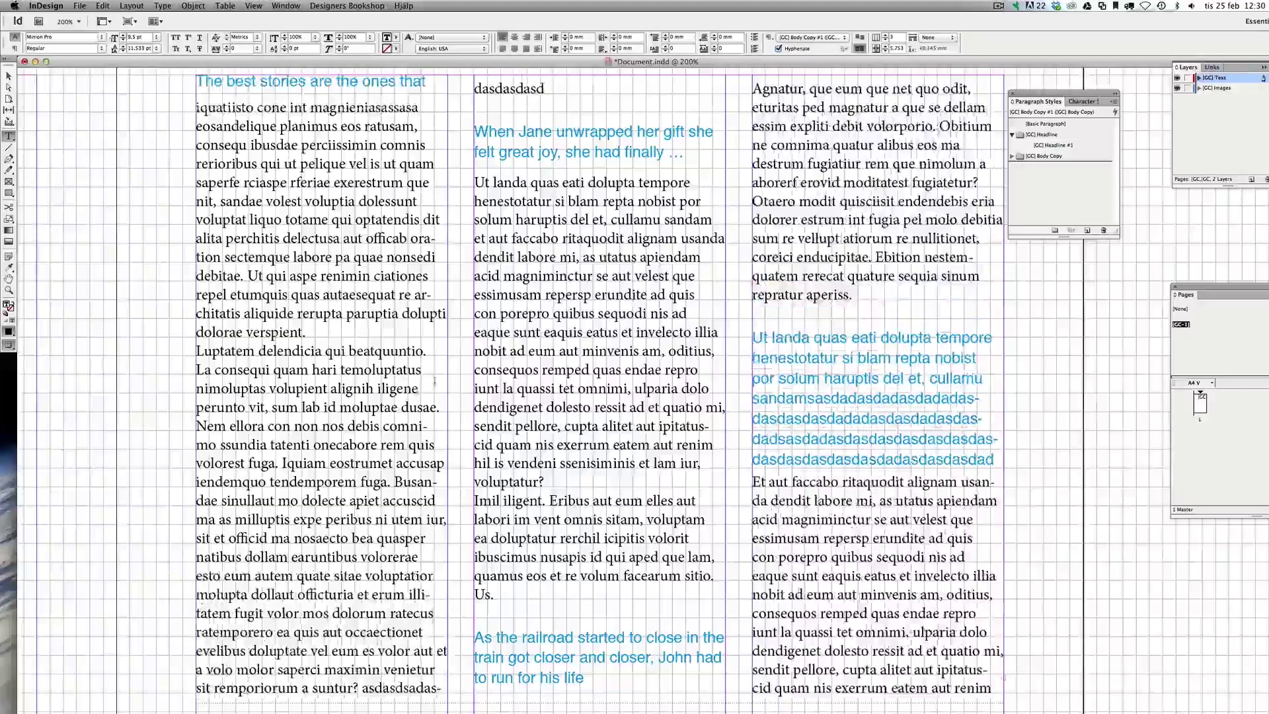
type("sdasdasdasdasdasdsd")
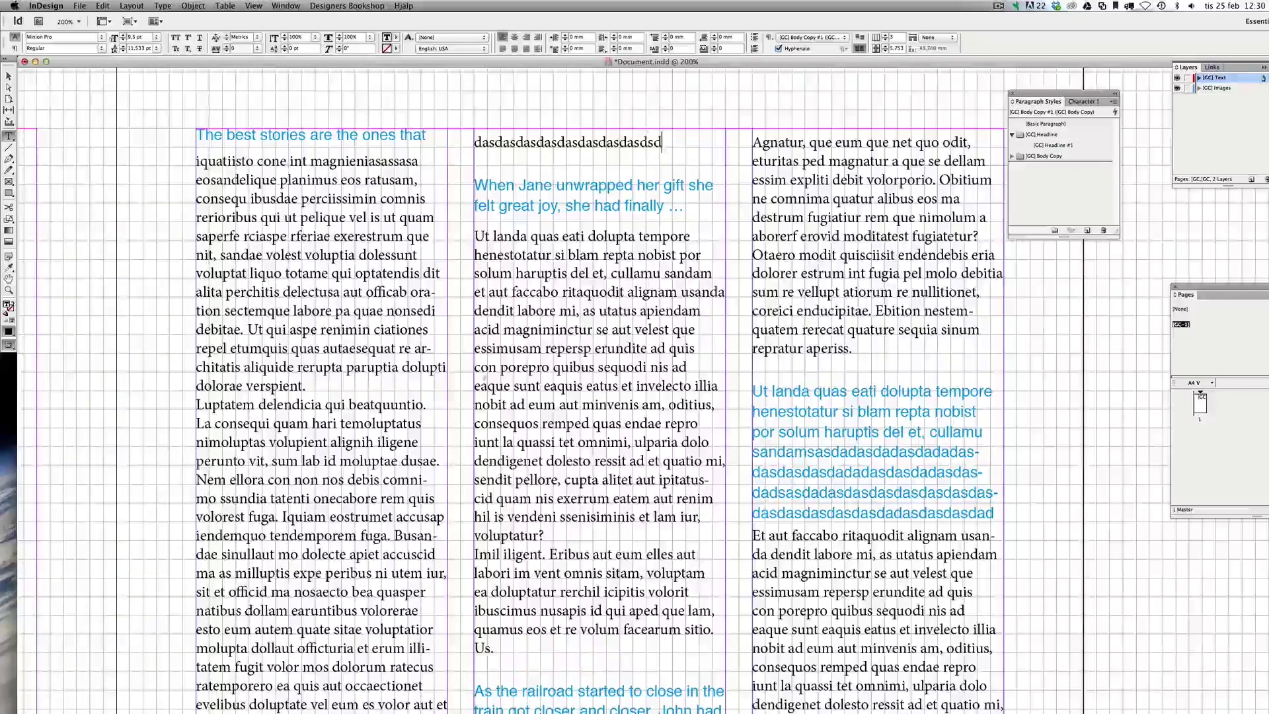
type("afkajshdljashdljlöashdköjashd")
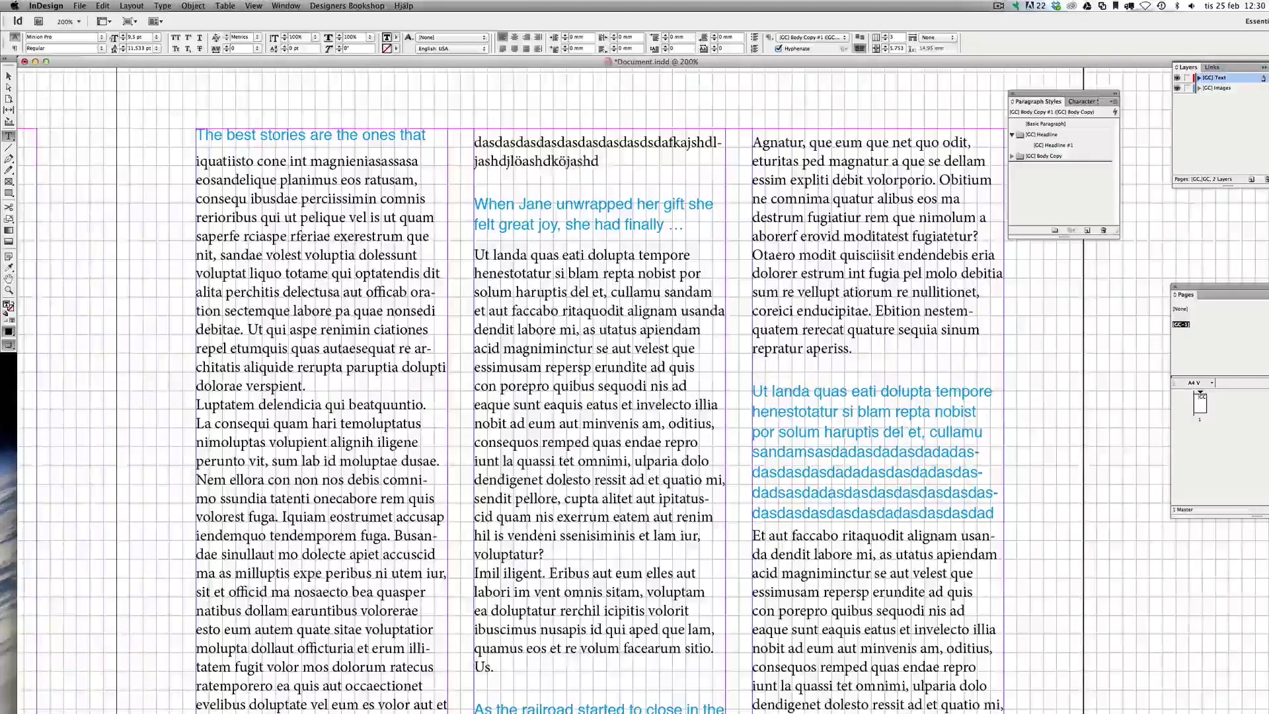
type("kashdklashdkhaskdaskldhasjkdhaskjdhaskjdhaskjdhkjahdkj")
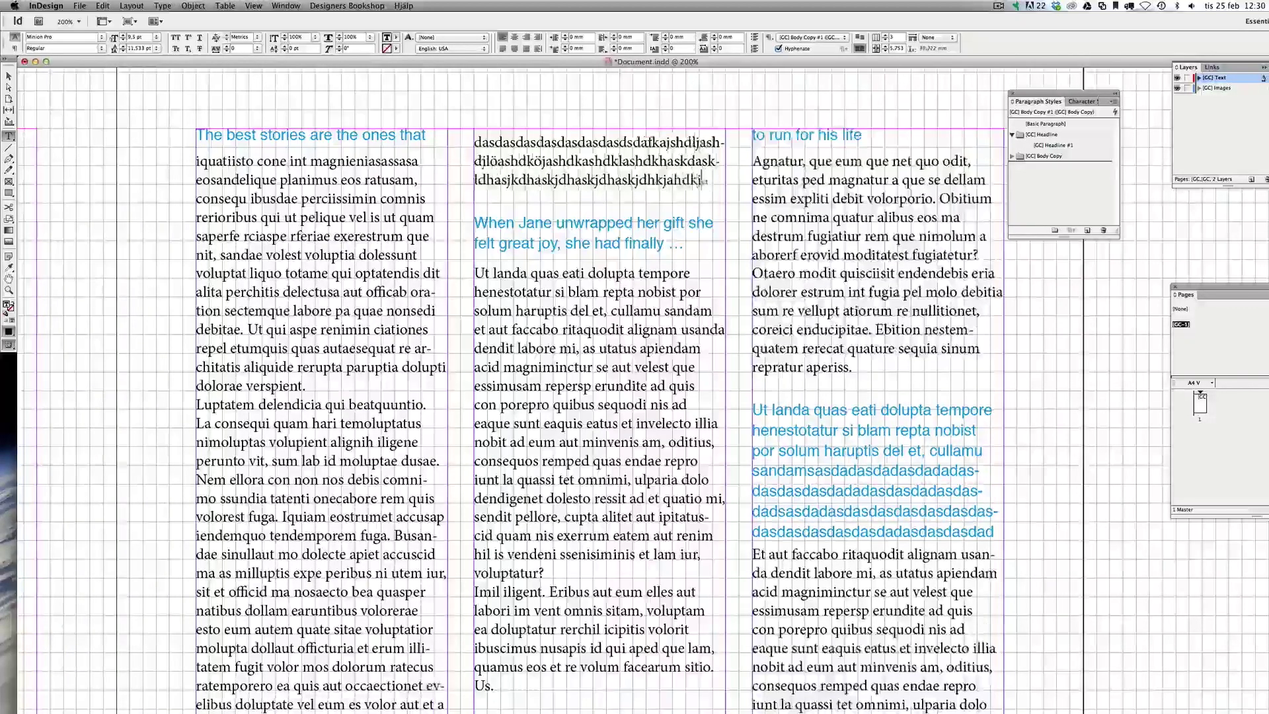
type("ashkjdshakjsdhaskjdhasjkhdkjahdkjsahdjkashdjkasdhksjad")
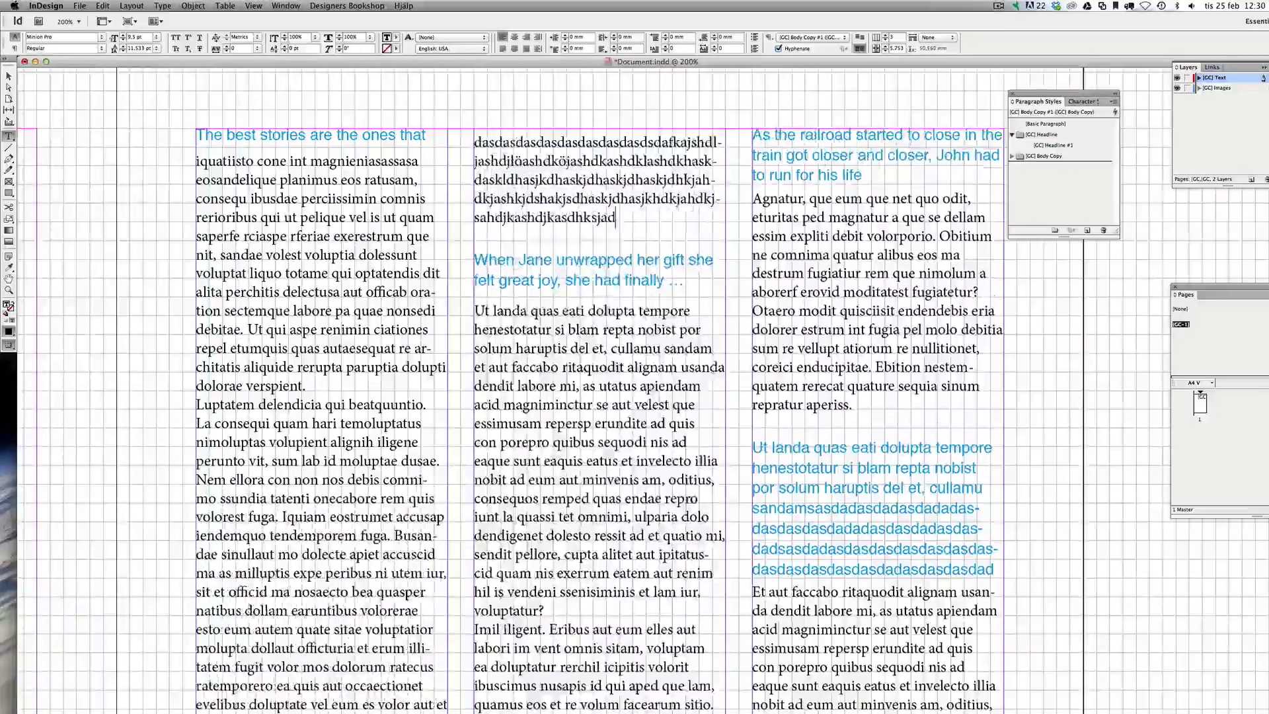
Step: Leave text editing, check the reflowed headlines in a preview without grids, and review the columns in normal view
key("Escape")
key("w")
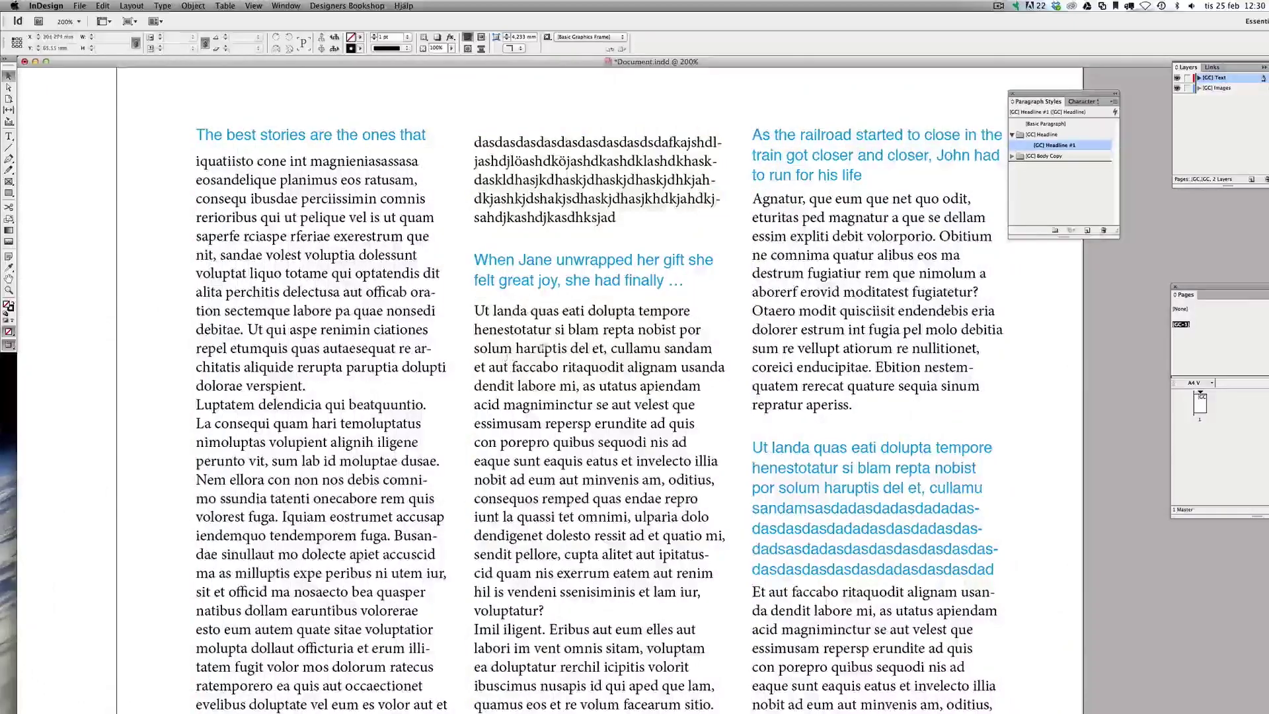
scroll(483, 360, "right", 3)
key("w")
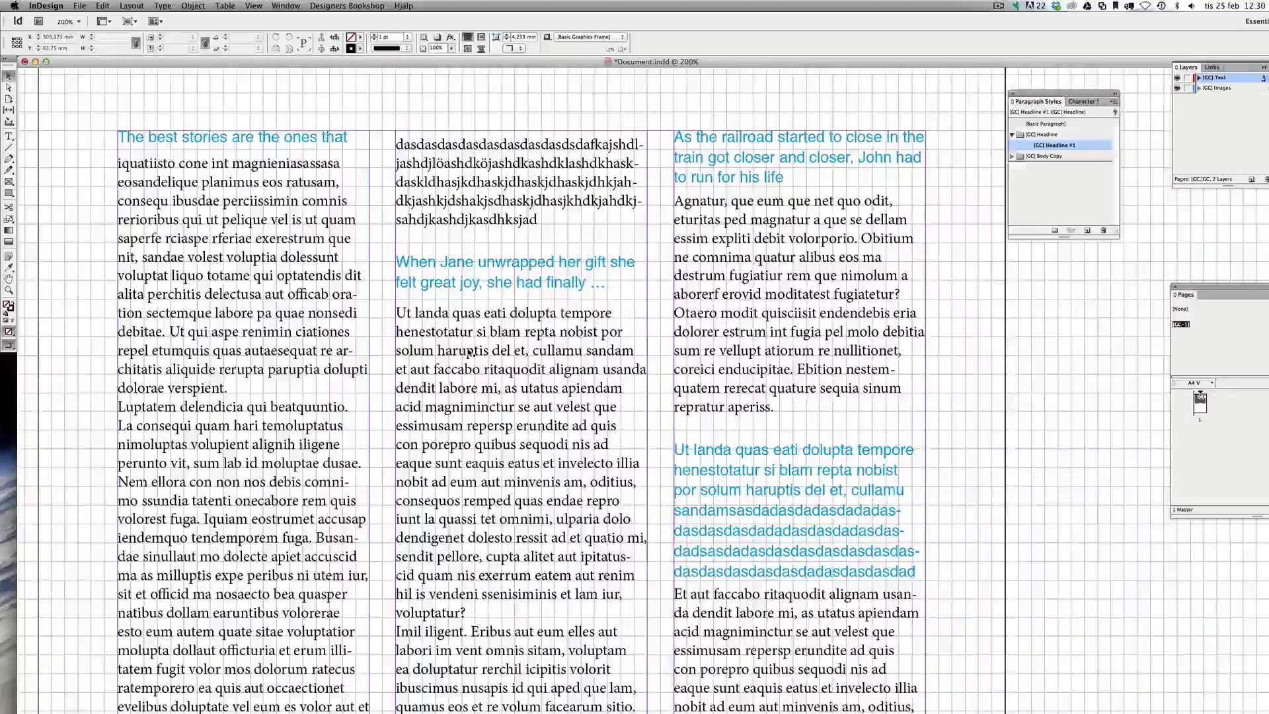
scroll(469, 353, "down", 2)
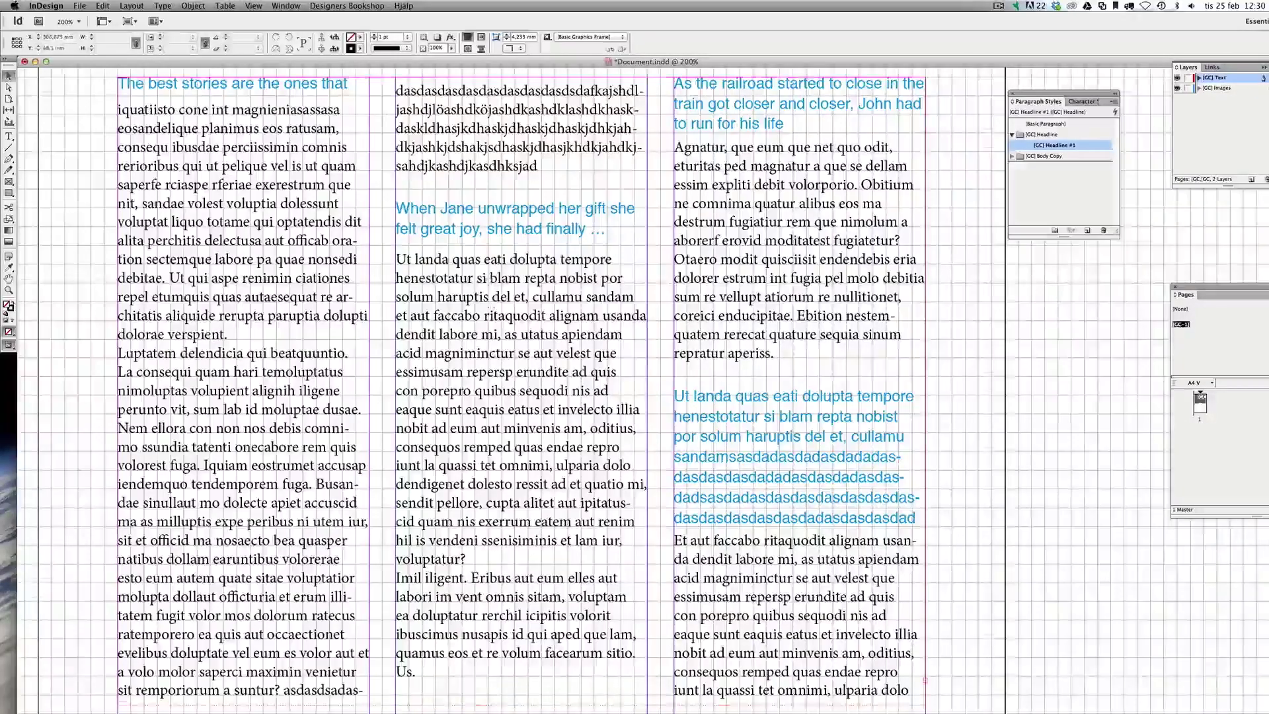
scroll(559, 330, "down", 2)
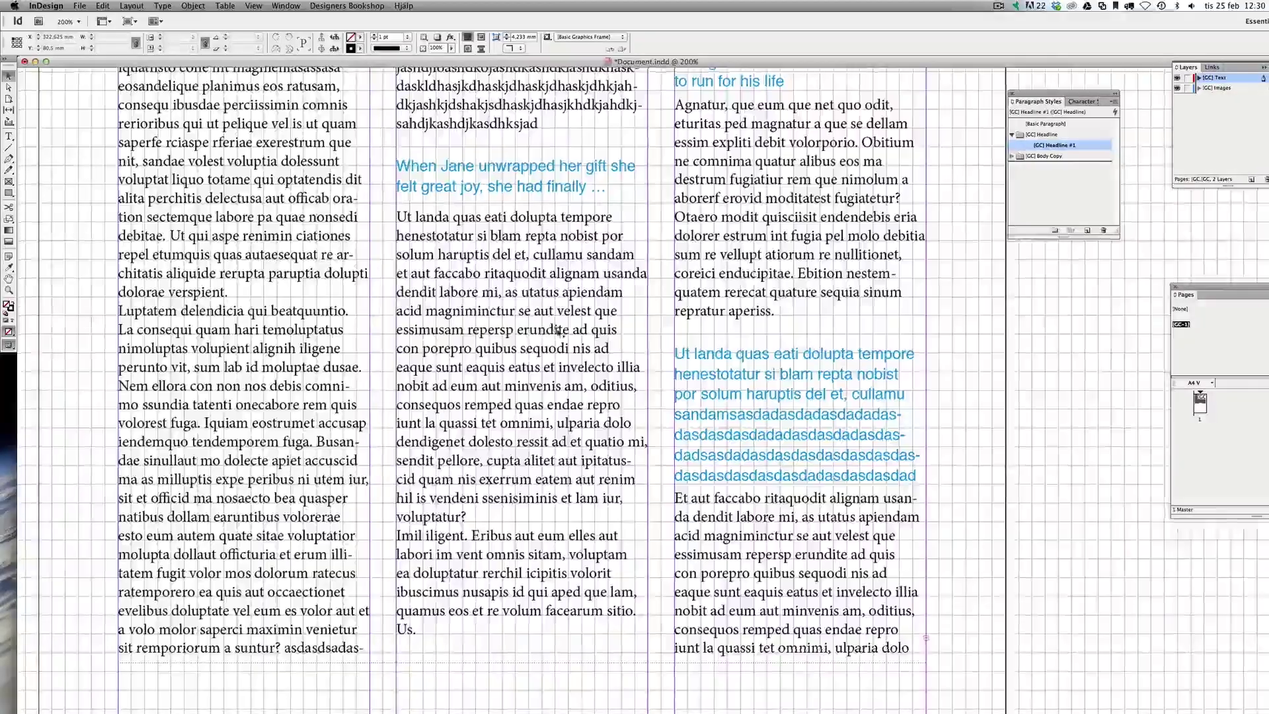
Step: Delete the lines from "sendit pellore" through "voluptatur?" in the second column's body text
scroll(559, 331, "right", 1)
double_click(515, 590)
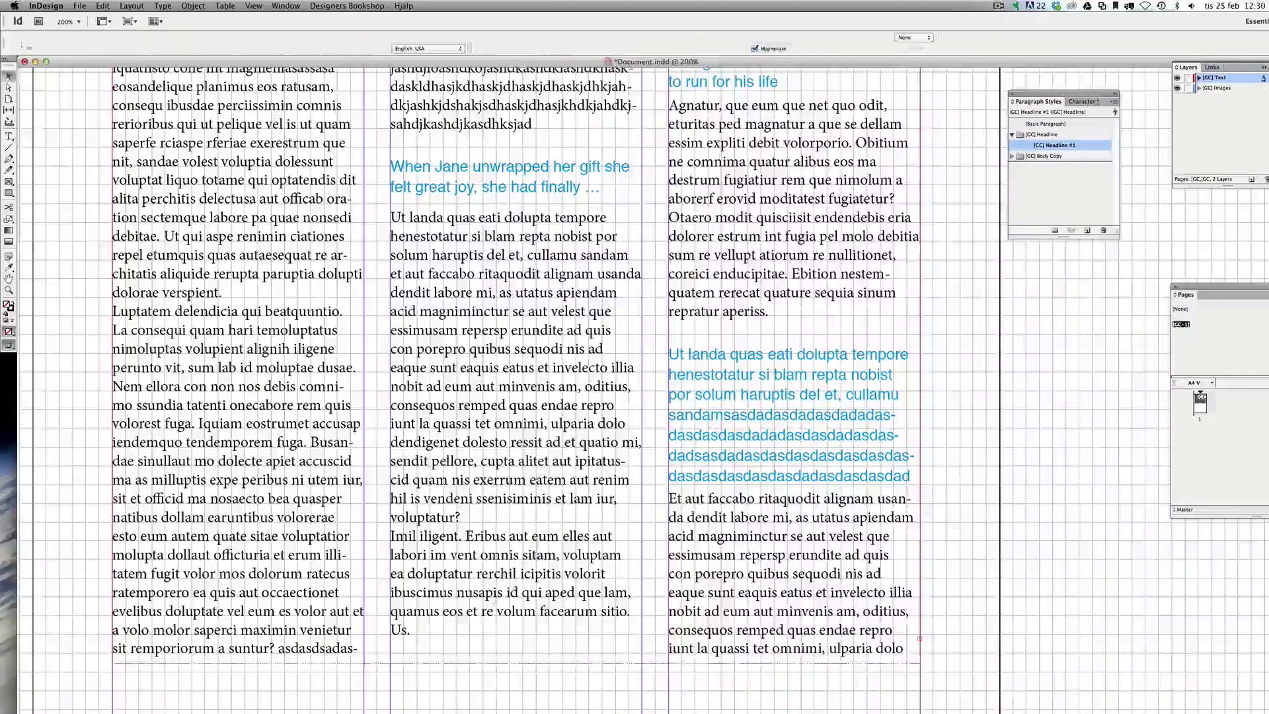
left_click(430, 631)
scroll(515, 590, "up", 8)
scroll(516, 590, "down", 10)
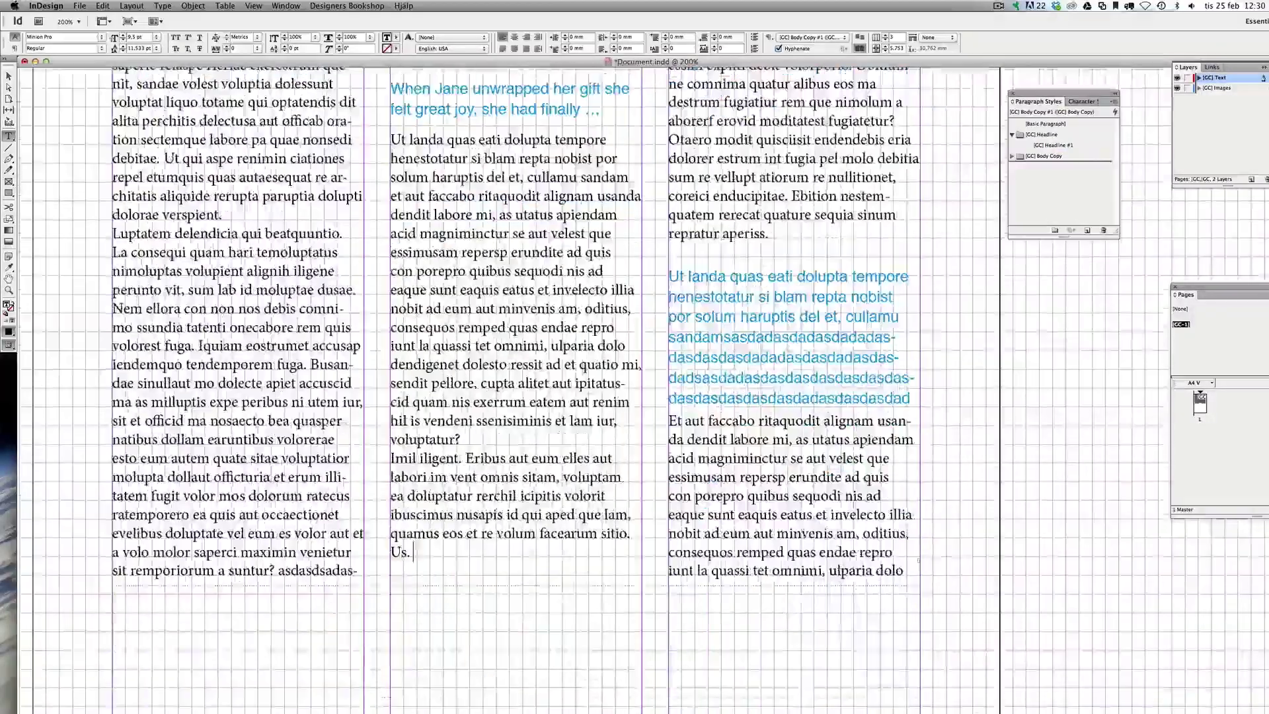
left_click_drag(461, 439, 387, 383)
key("BackSpace")
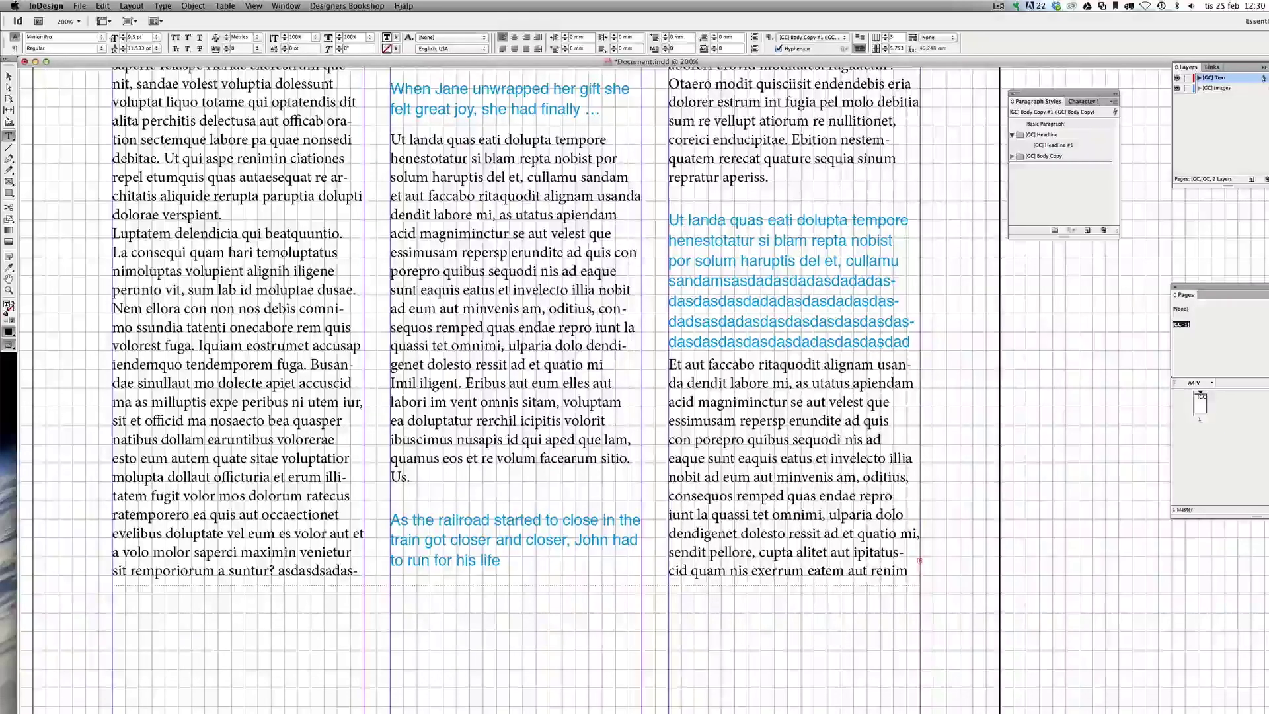
Step: Delete the second column's body text from "porepro quibus" through "ulparia dolo" and return to the Selection tool with nothing selected
scroll(645, 389, "down", 1)
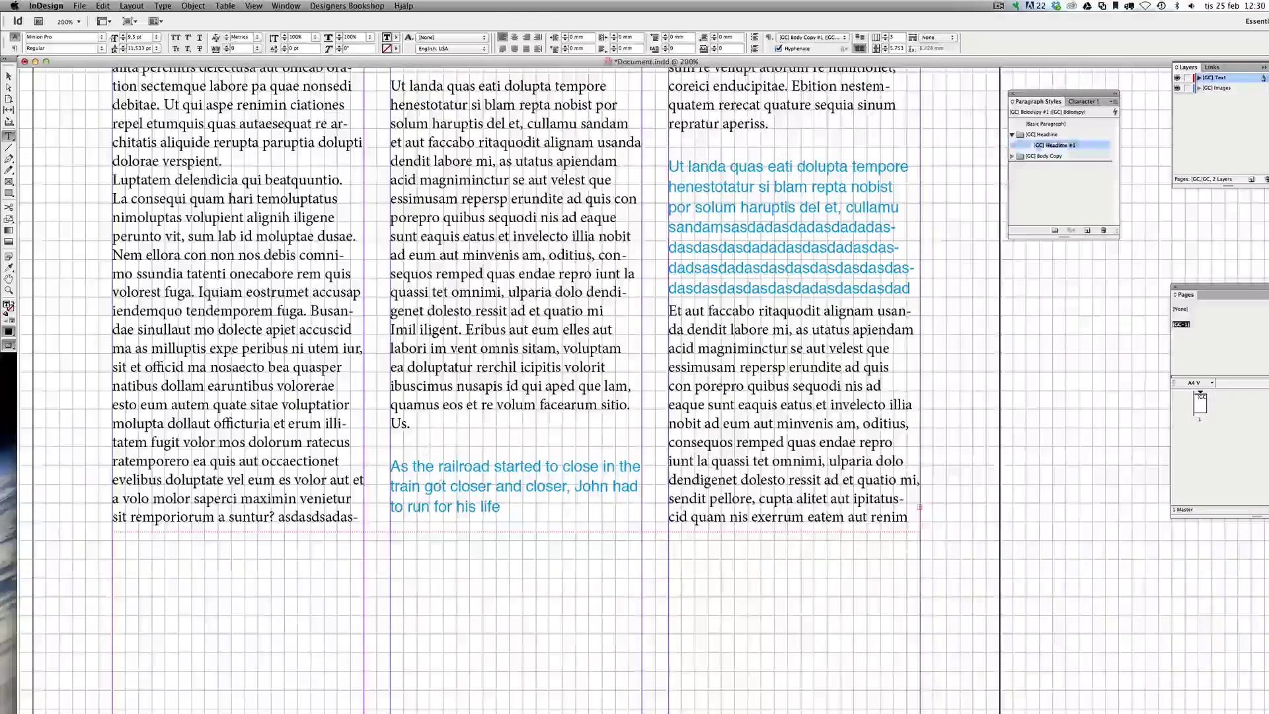
left_click(413, 423)
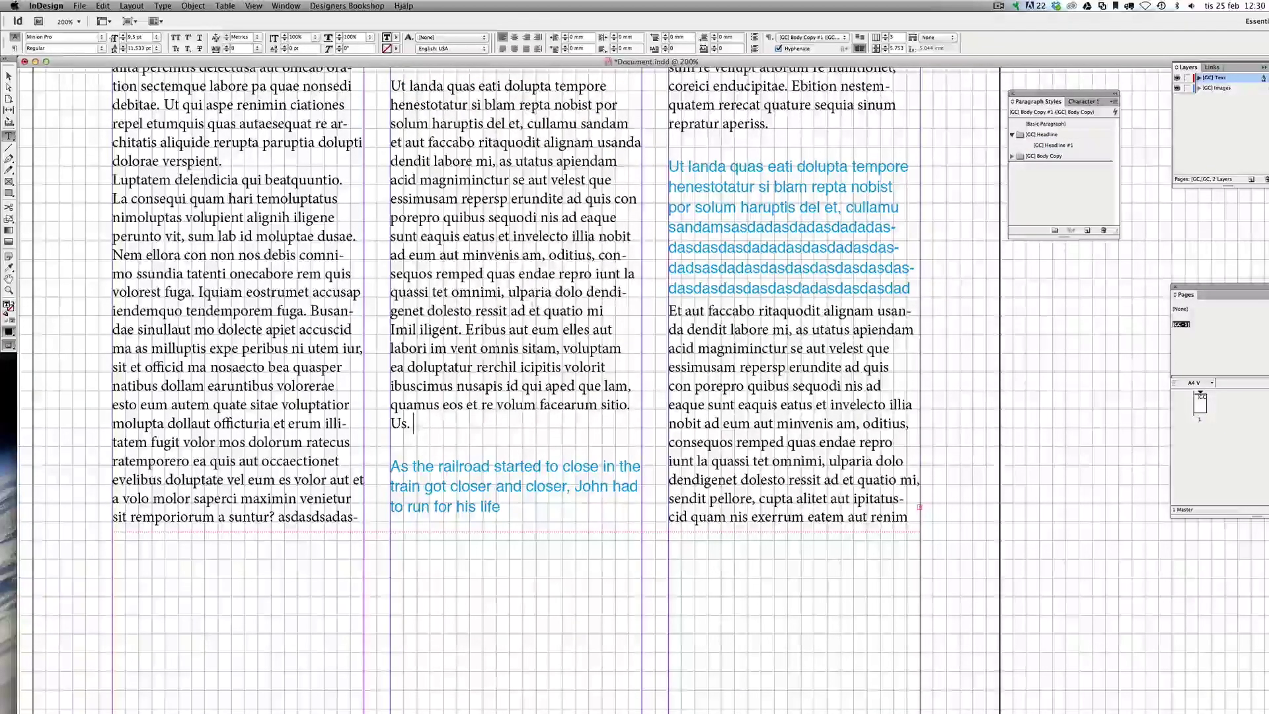
left_click_drag(583, 291, 376, 217)
key("BackSpace")
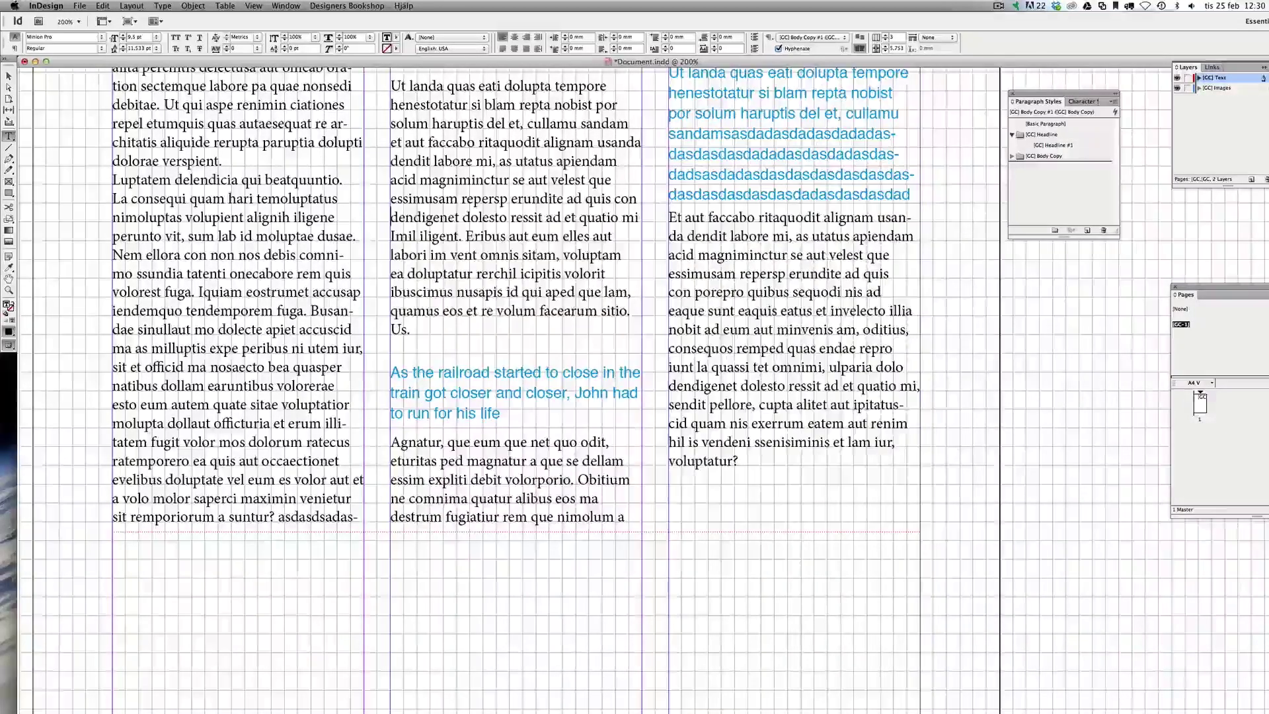
key("super+shift+a")
key("v")
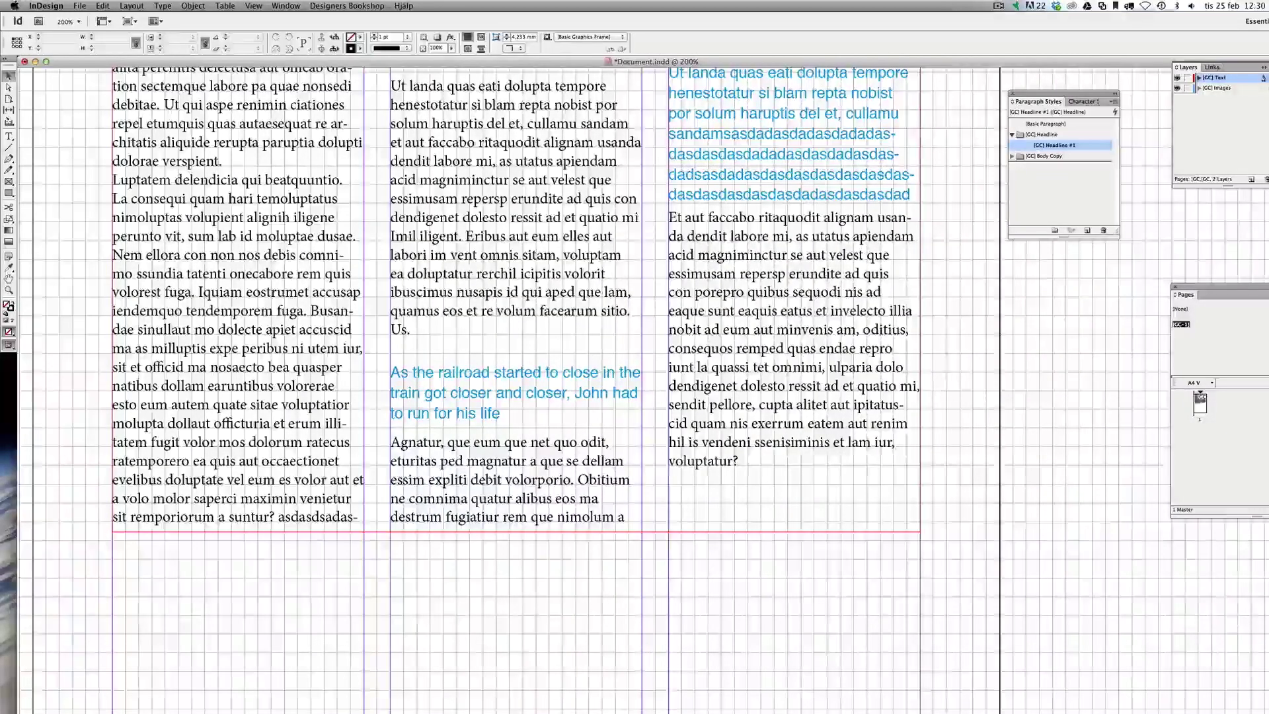
Step: Review the three-column layout at 150% in a preview without grids and guides, and restore the normal view
key("super+minus")
key("w")
scroll(397, 360, "up", 5)
scroll(397, 360, "right", 2)
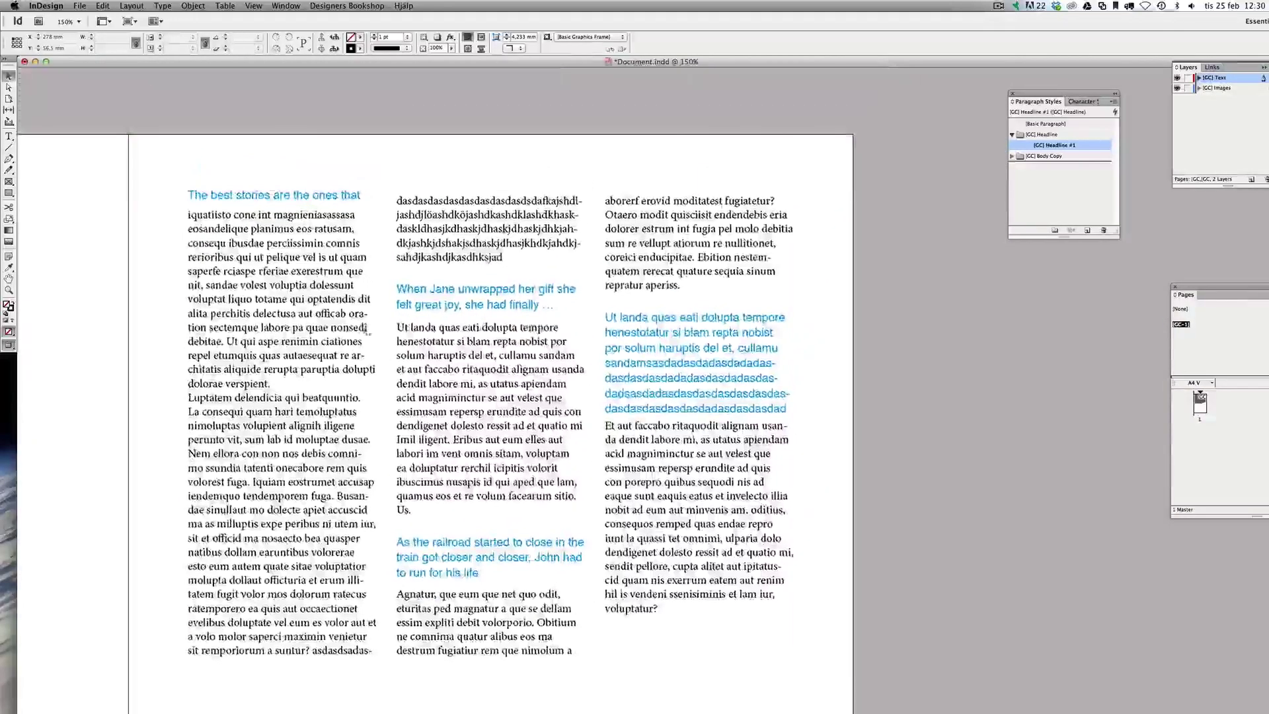
left_click(397, 361)
scroll(398, 360, "down", 1)
scroll(397, 360, "left", 1)
key("w")
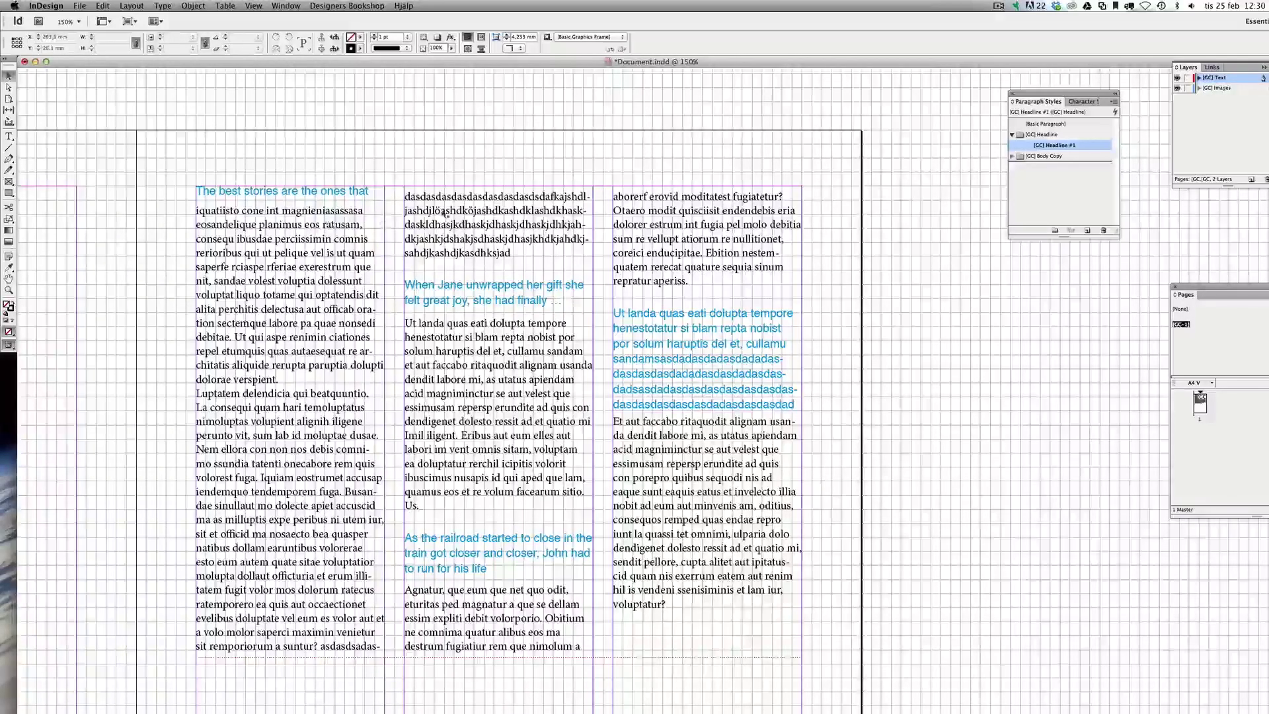
Step: Magnify the gap between the first and second columns to compare the first headline and body baselines with the grid
key("super+equal")
key("super+equal")
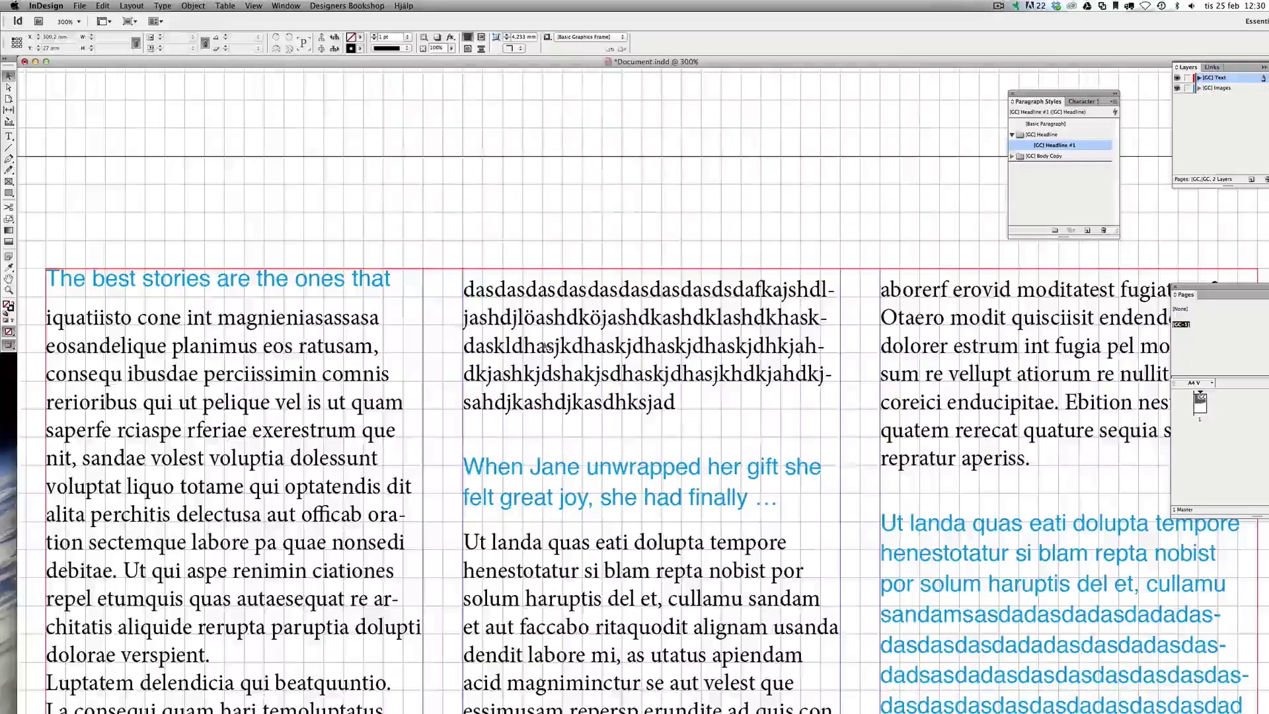
left_click_drag(303, 243, 612, 434)
left_click_drag(685, 361, 612, 372)
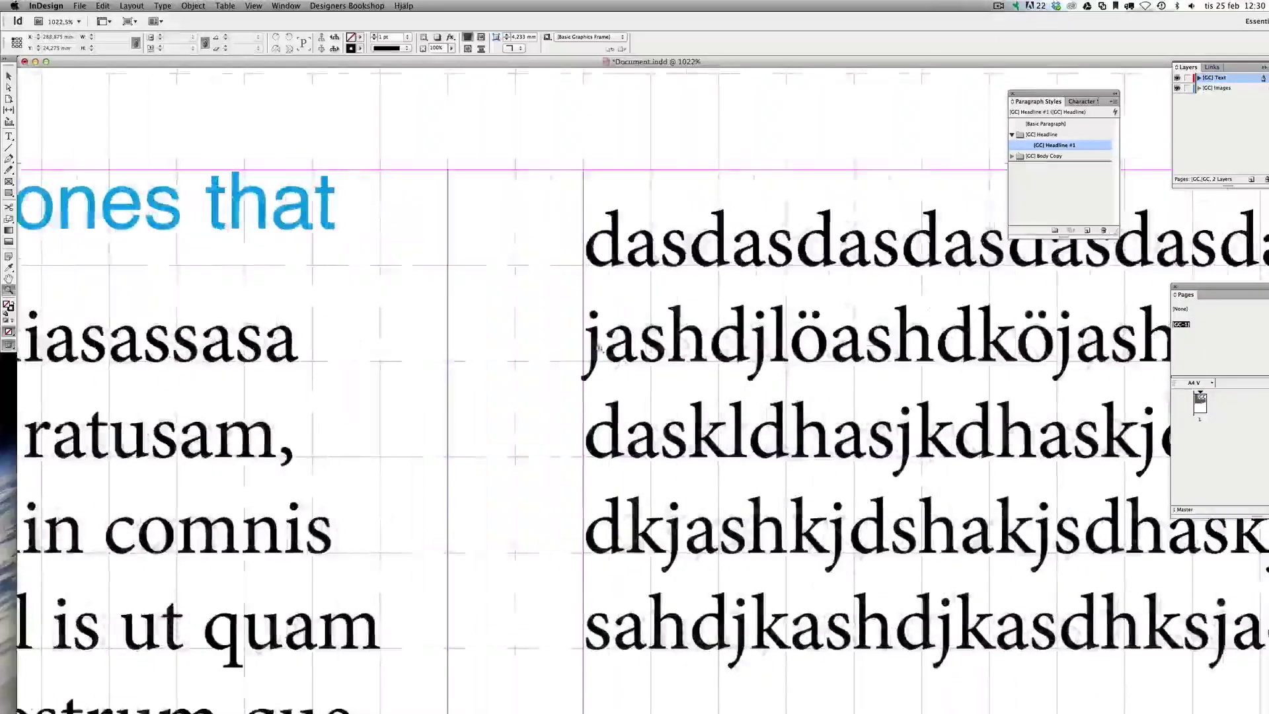
scroll(489, 285, "left", 5)
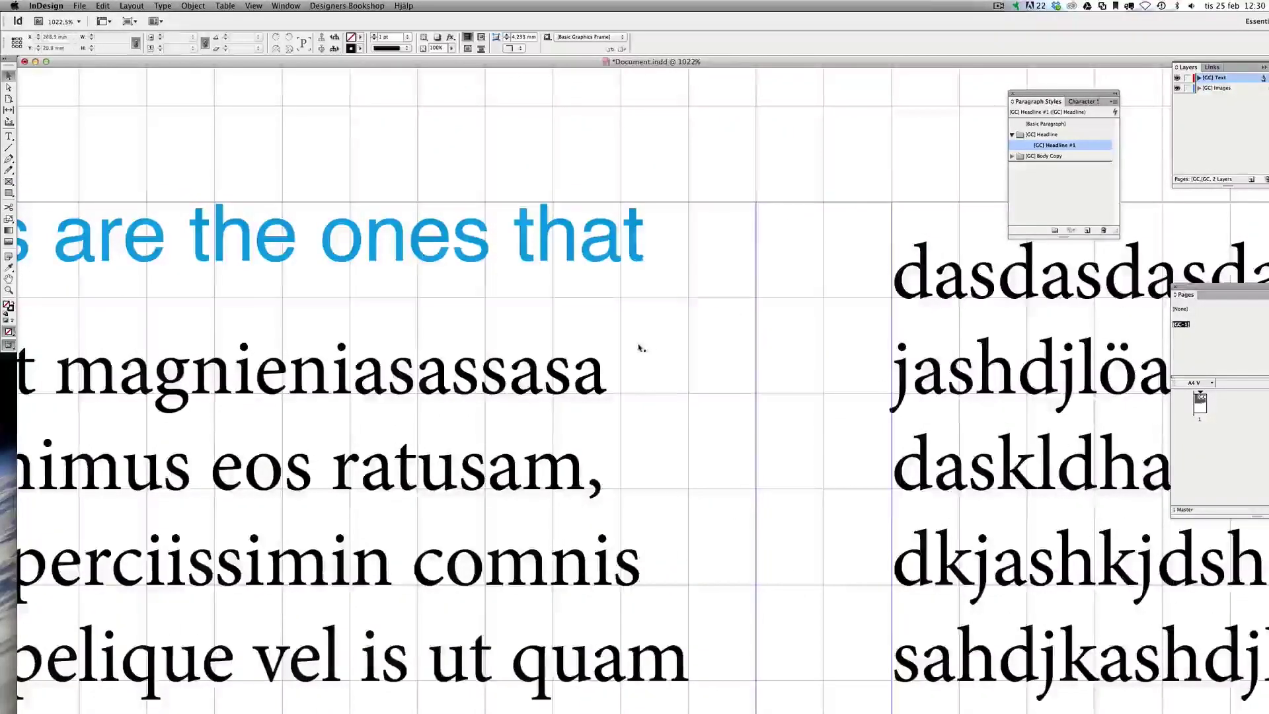
Step: Open the [GC] Headline #1 style's Basic Character Formats and move the options dialog clear of the third text column
scroll(640, 345, "down", 3)
scroll(640, 346, "down", 2)
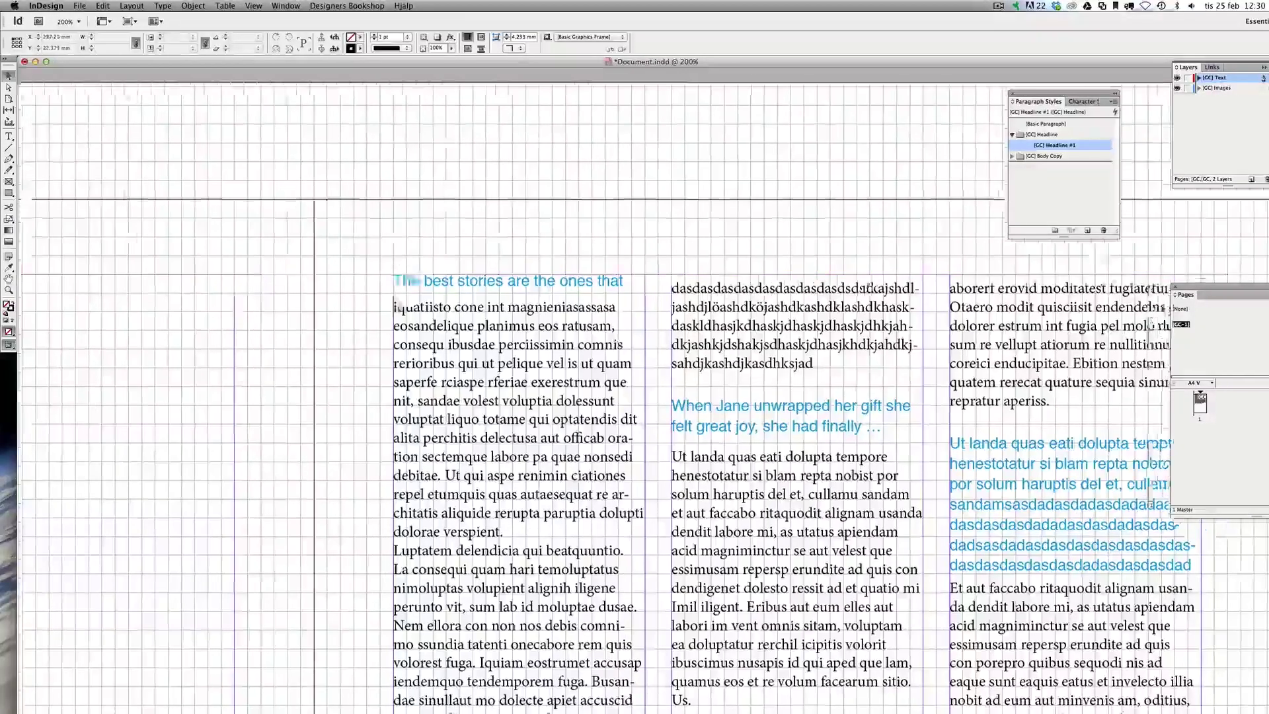
scroll(527, 339, "down", 3)
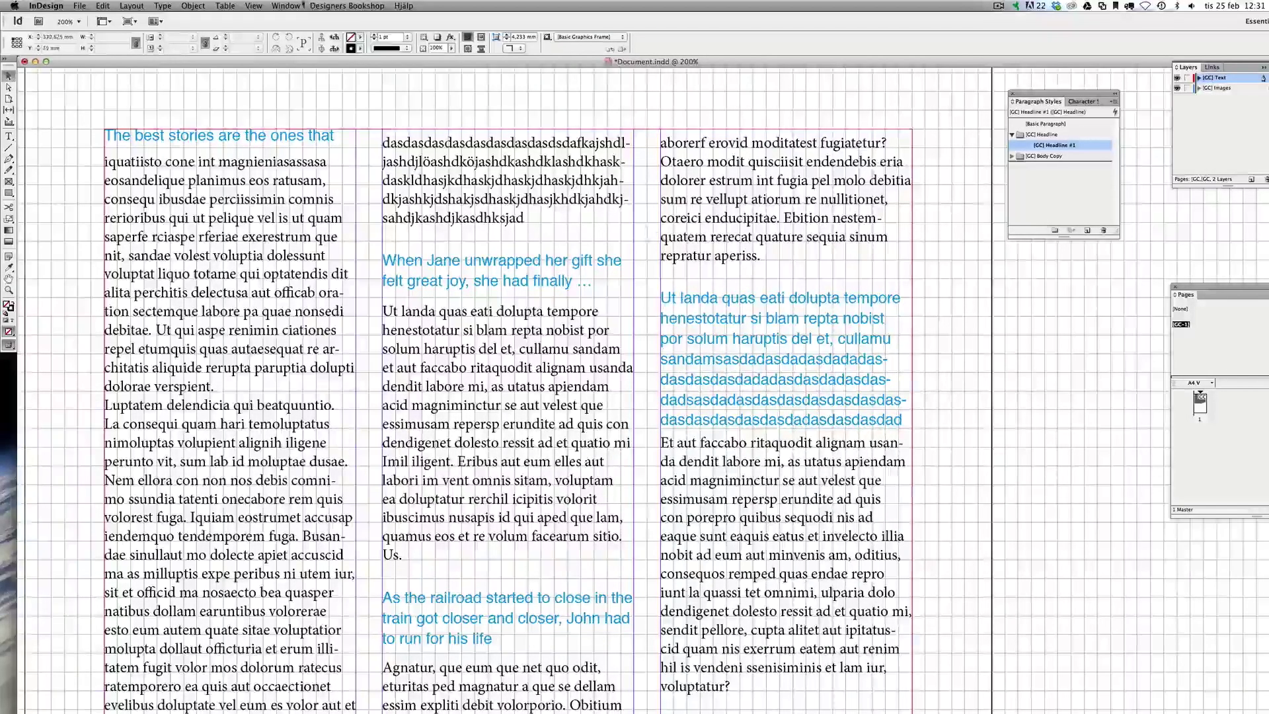
left_click(347, 6)
left_click(1037, 187)
double_click(1082, 147)
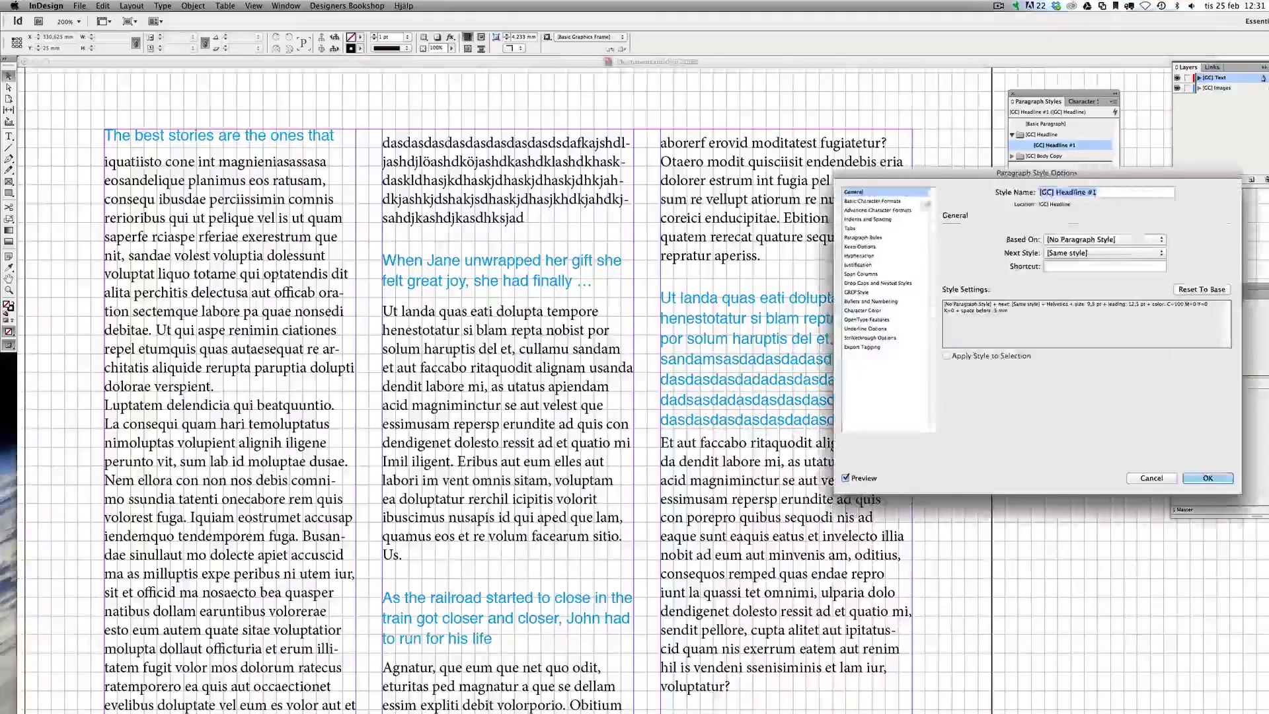
left_click(878, 220)
left_click(874, 201)
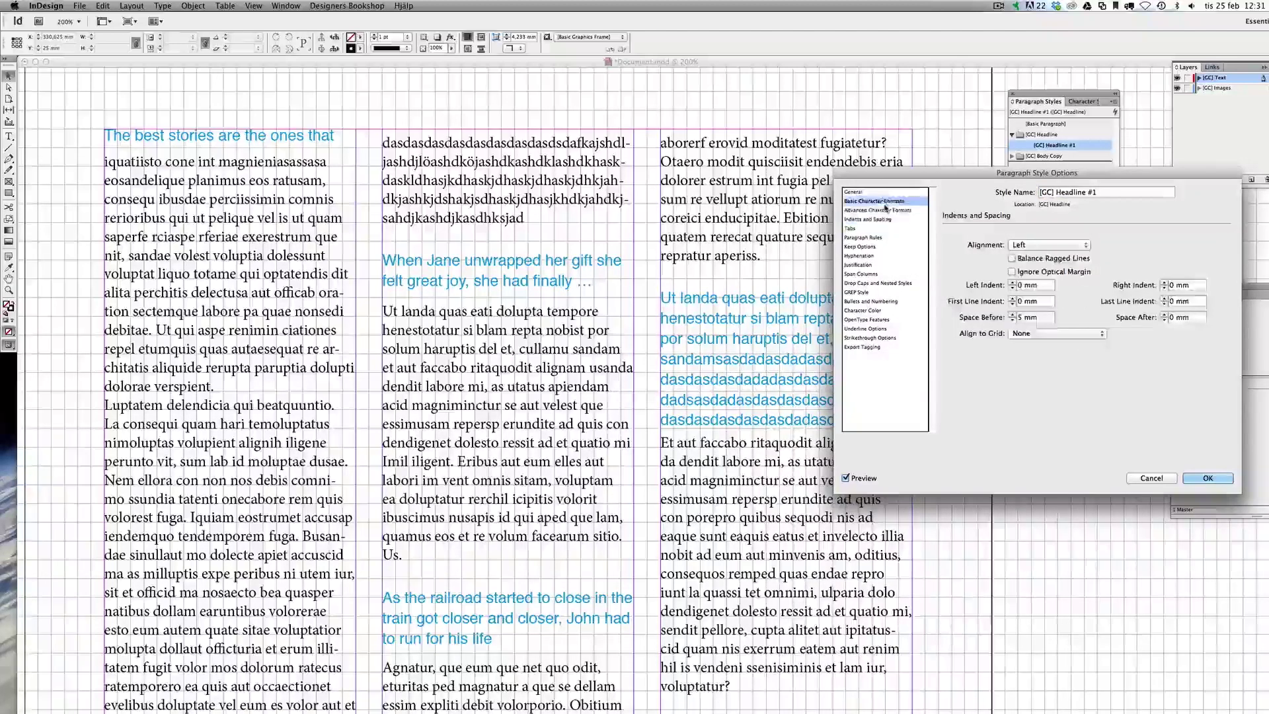
left_click_drag(1076, 172, 1173, 158)
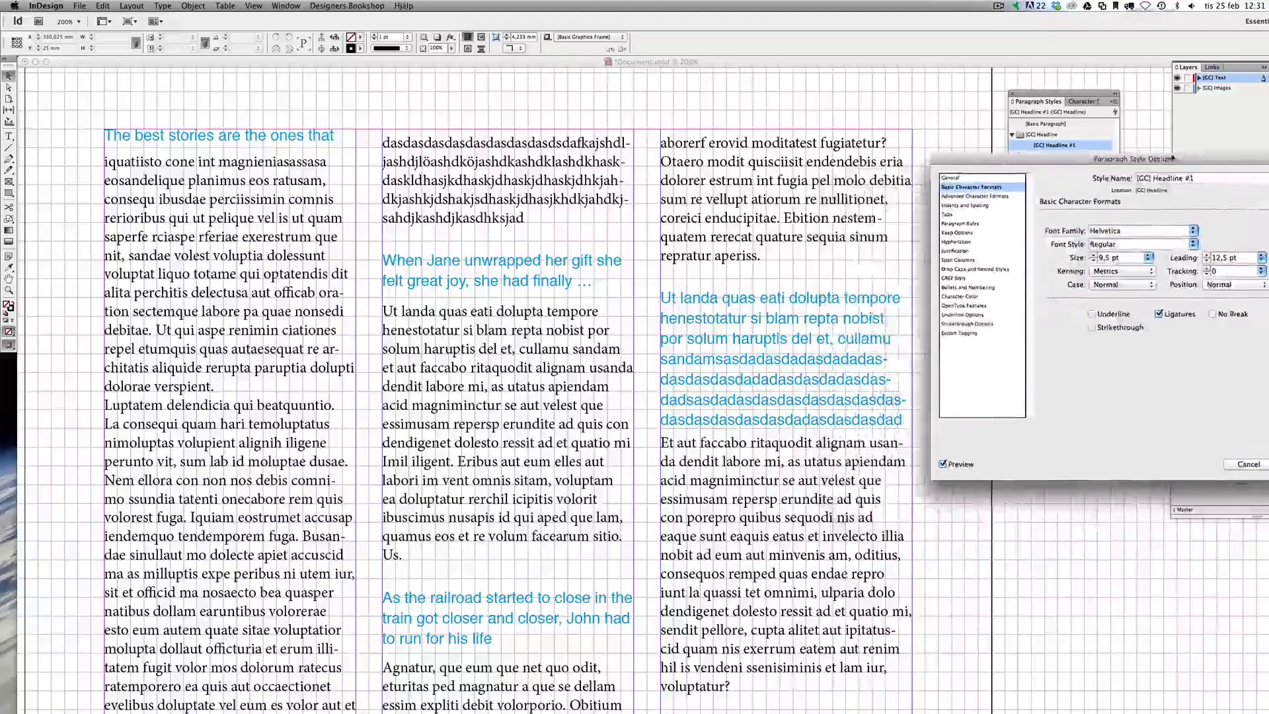
Step: Try reducing the [GC] Headline #1 style's leading to 9 pt with the preview on
left_click(1240, 259)
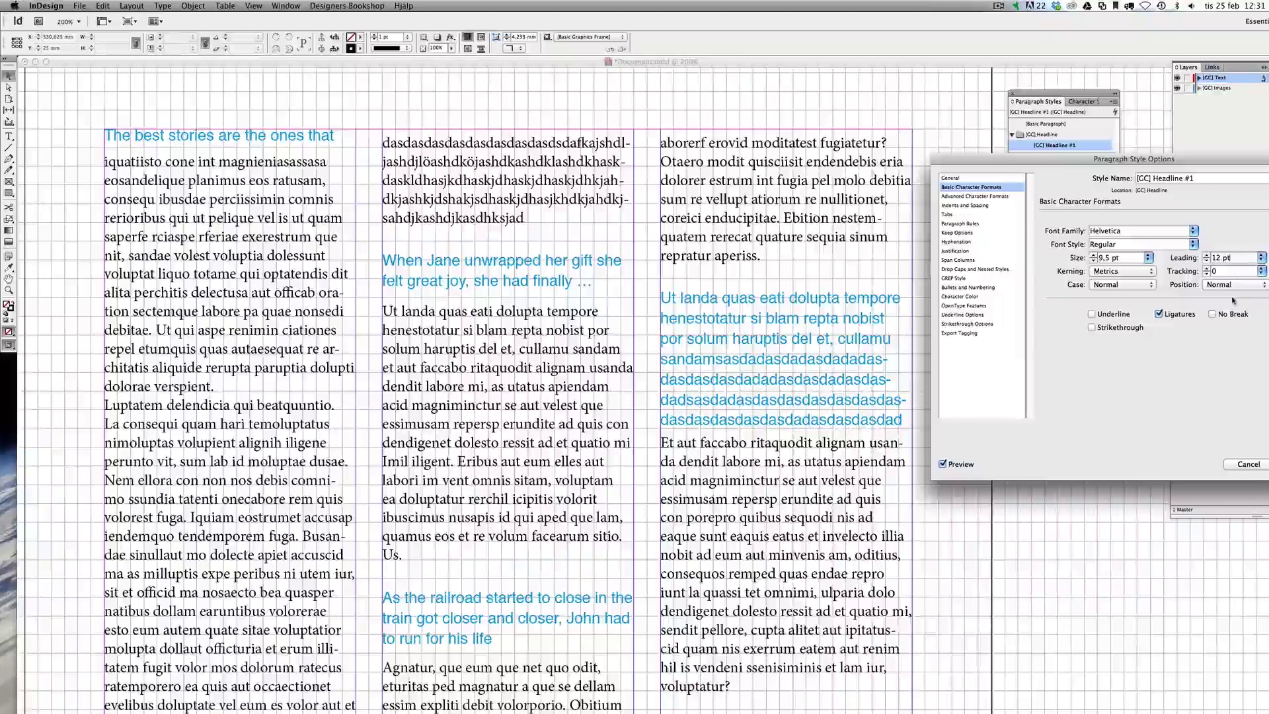
key("Tab")
key("Down")
key("Down")
key("Down")
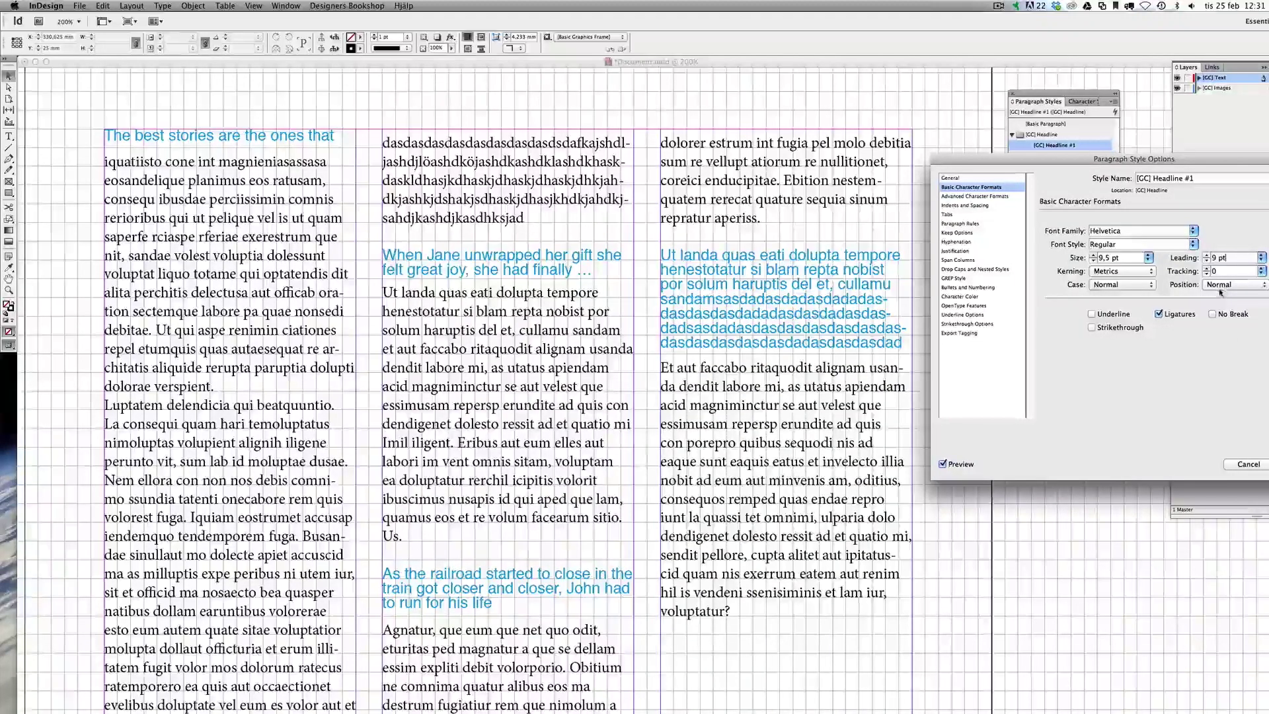
Step: Try increasing the headline style's leading to 16 pt
key("Up")
key("Up")
key("Up")
key("Up")
key("Up")
key("Up")
key("Up")
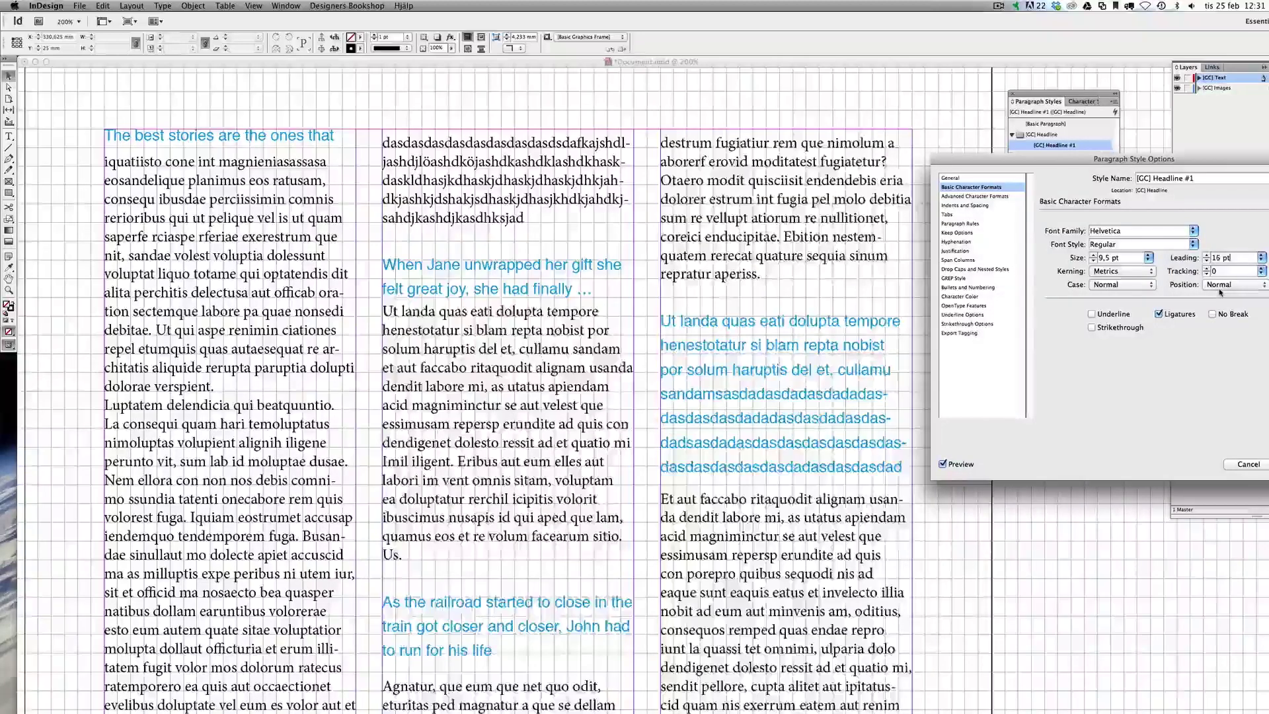
Step: Set the [GC] Headline #1 style's leading to 12 pt
key("Down")
key("Down")
key("Down")
key("Down")
key("Down")
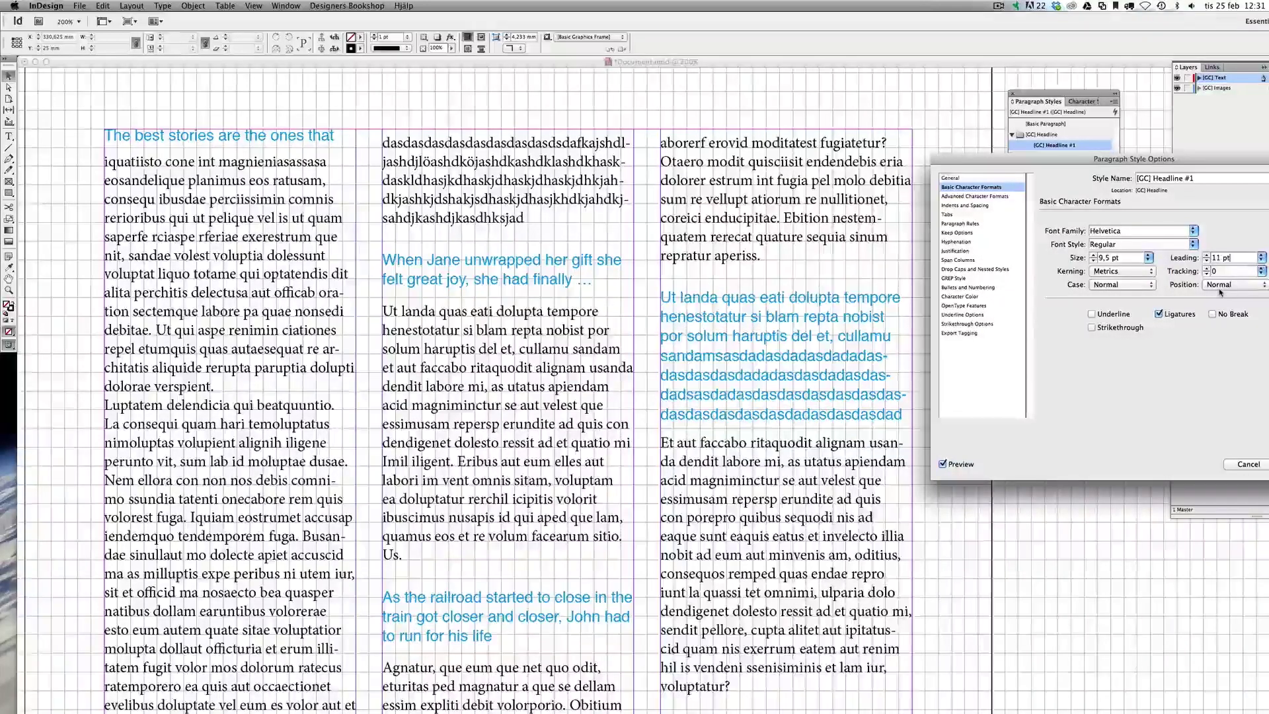
key("Up")
Step: Try a Space Before of 4,5 mm in the headline style's Indents and Spacing settings
left_click(966, 205)
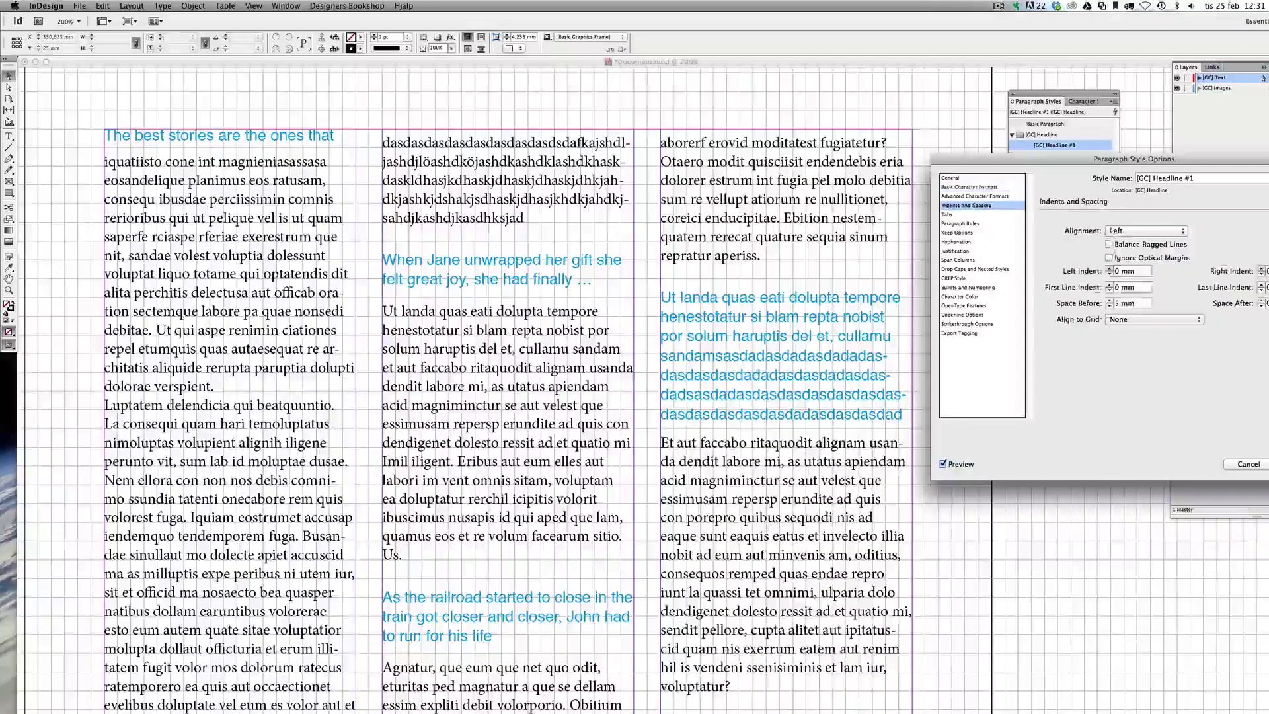
left_click(1130, 304)
double_click(1131, 304)
type("4,5")
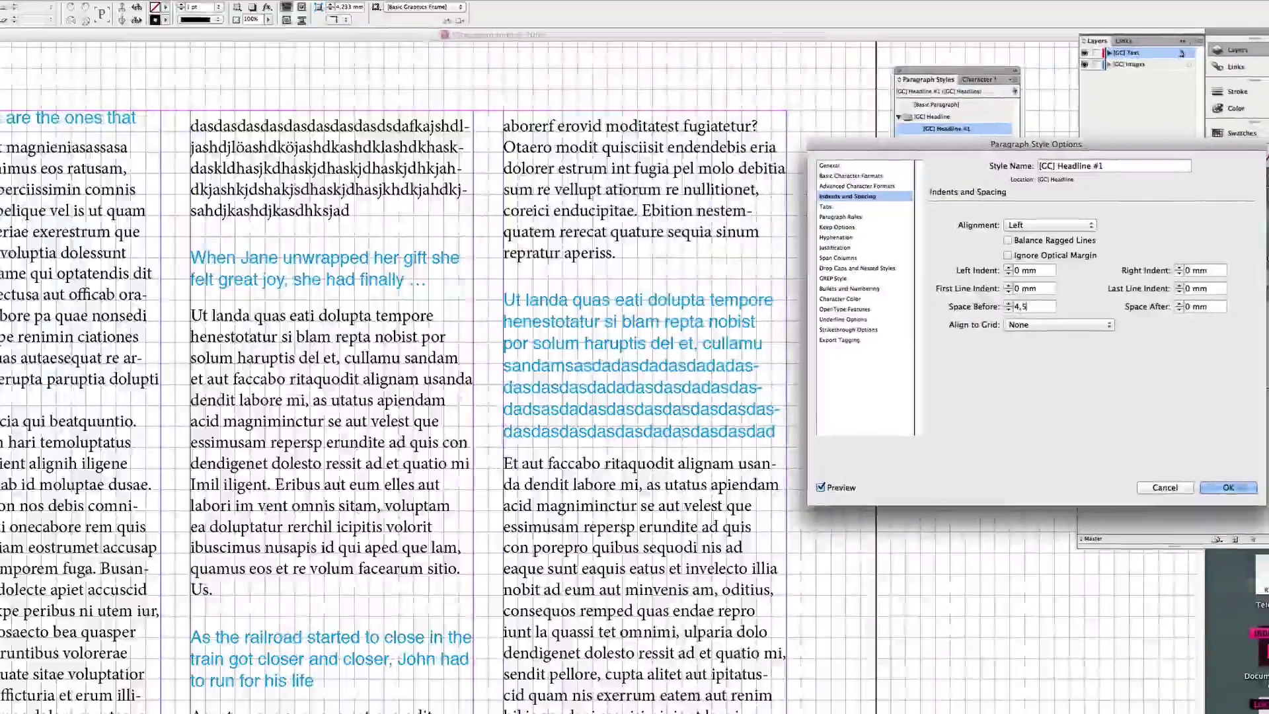
key("Tab")
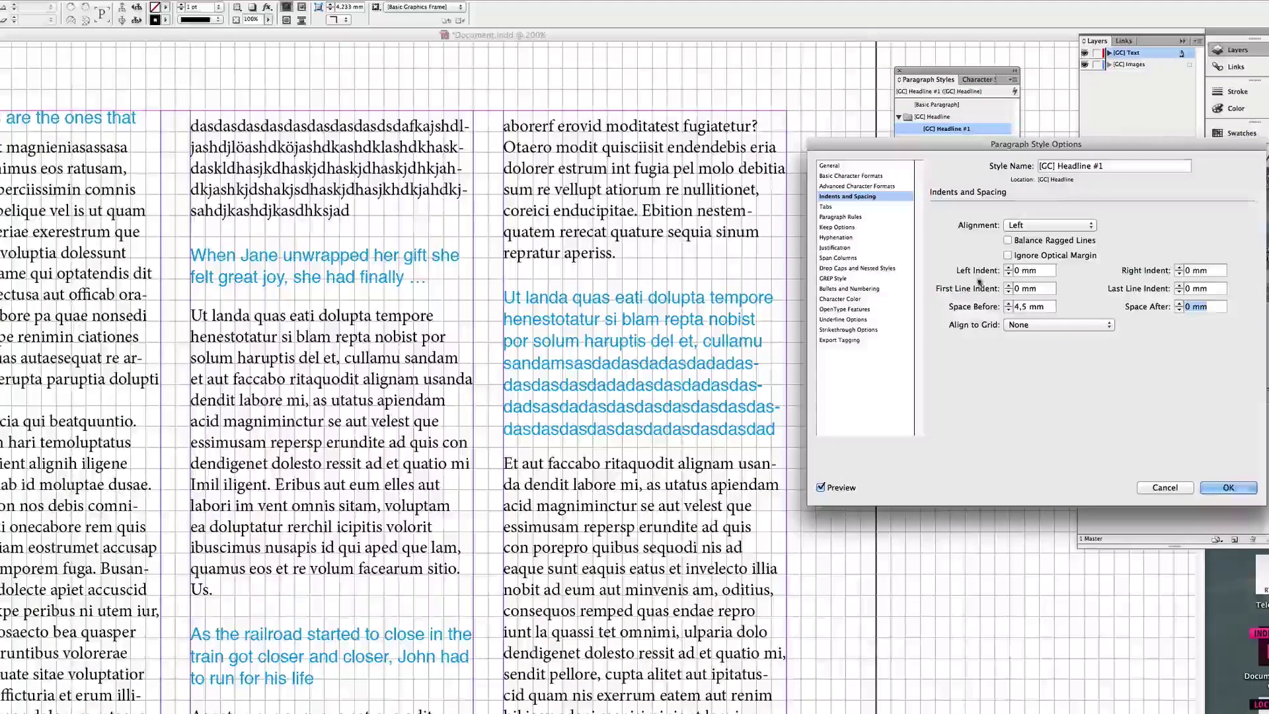
Step: Try reducing the headline style's Space Before to 4,2 mm and then to 4 mm
double_click(1031, 307)
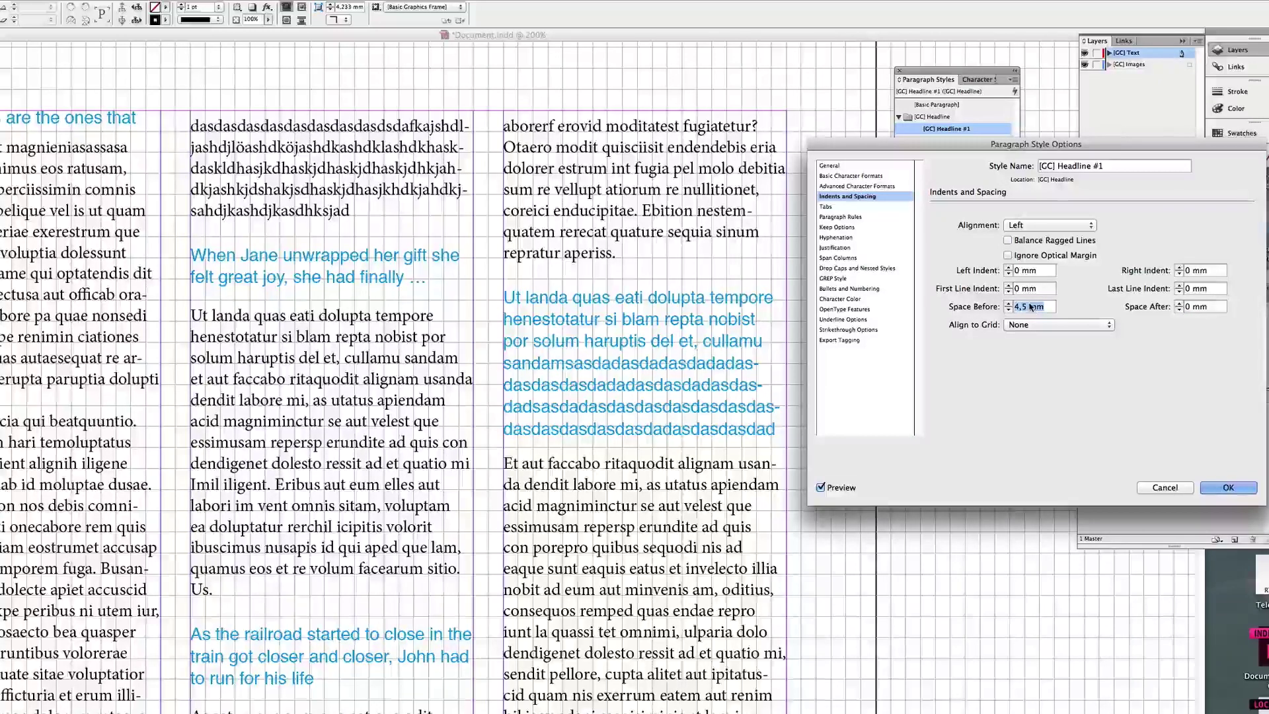
type("4,")
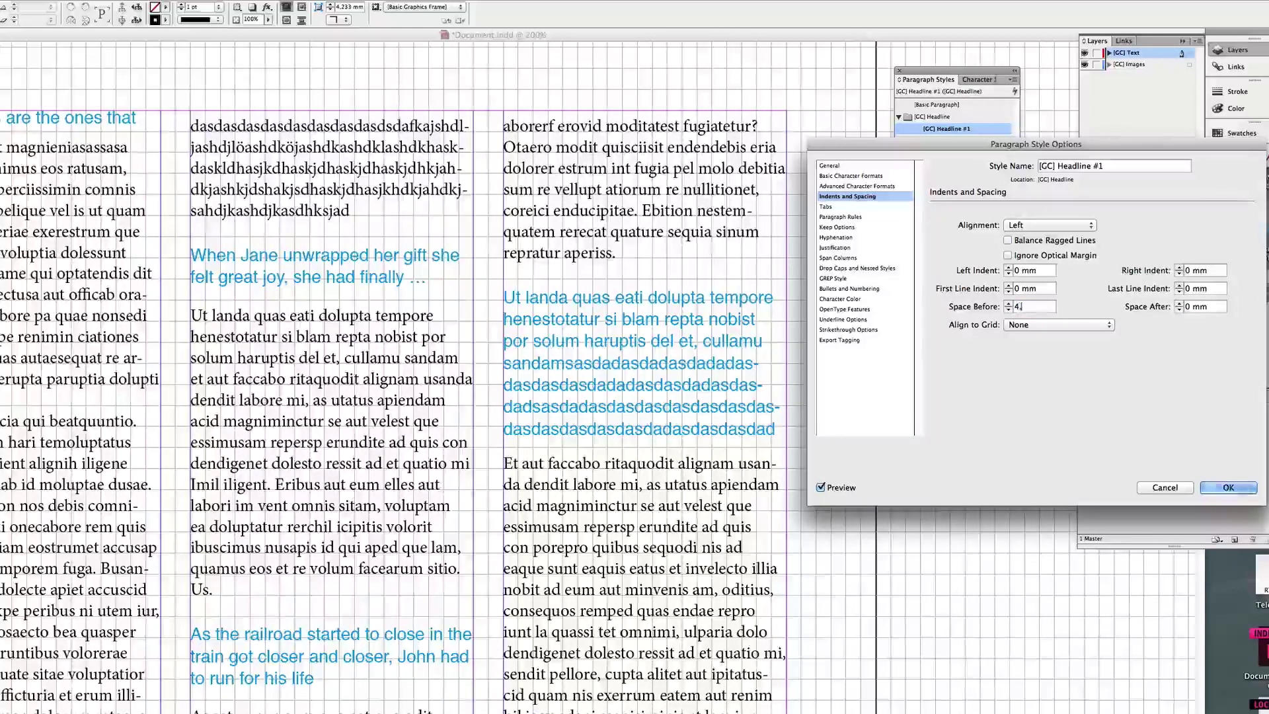
type("2")
key("Tab")
double_click(1031, 308)
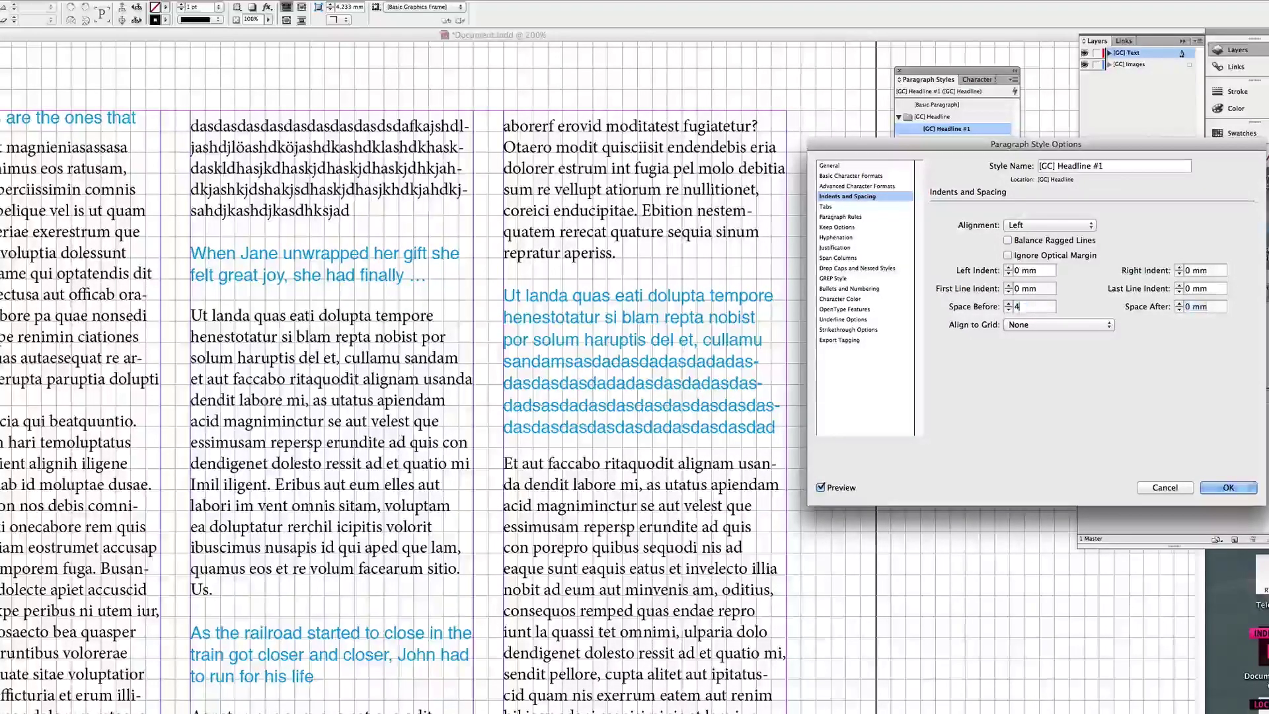
type("4")
key("Tab")
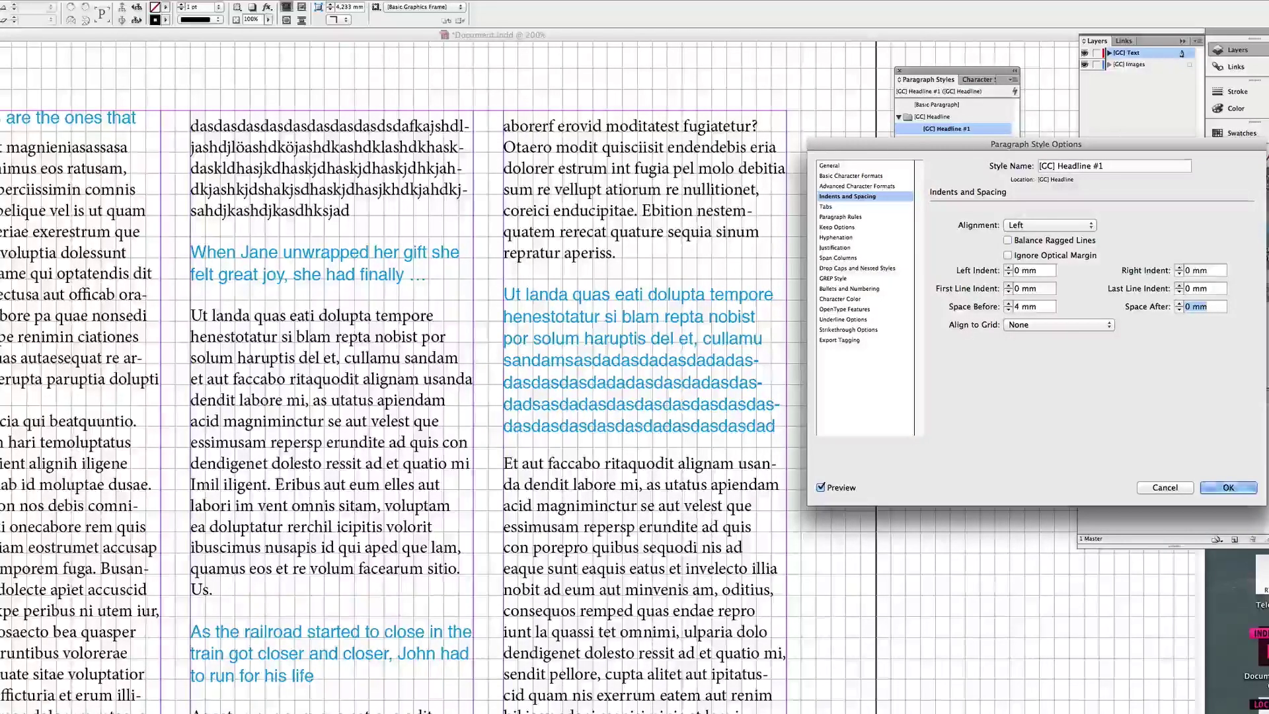
Step: Set Space Before to 3,9 mm, check the second-column headlines against the baseline grid, and apply the style change
key("super+equal")
key("super+equal")
key("super+equal")
key("super+equal")
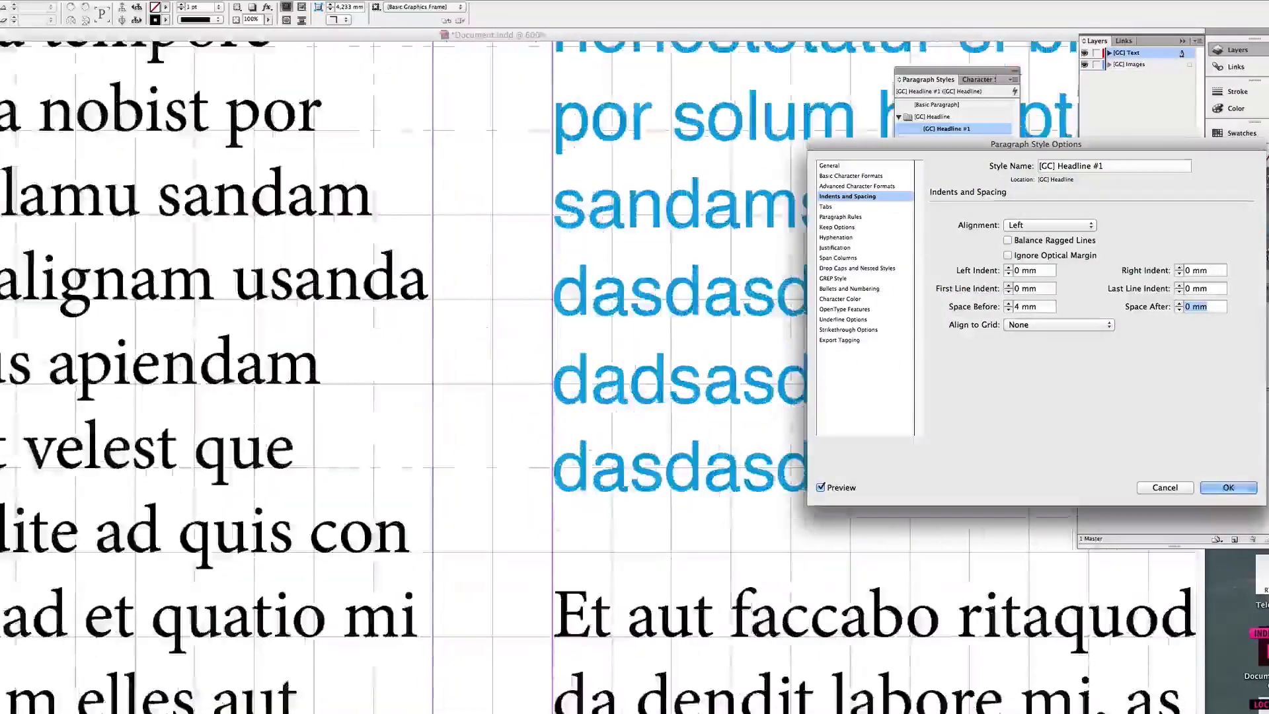
scroll(410, 239, "up", 5)
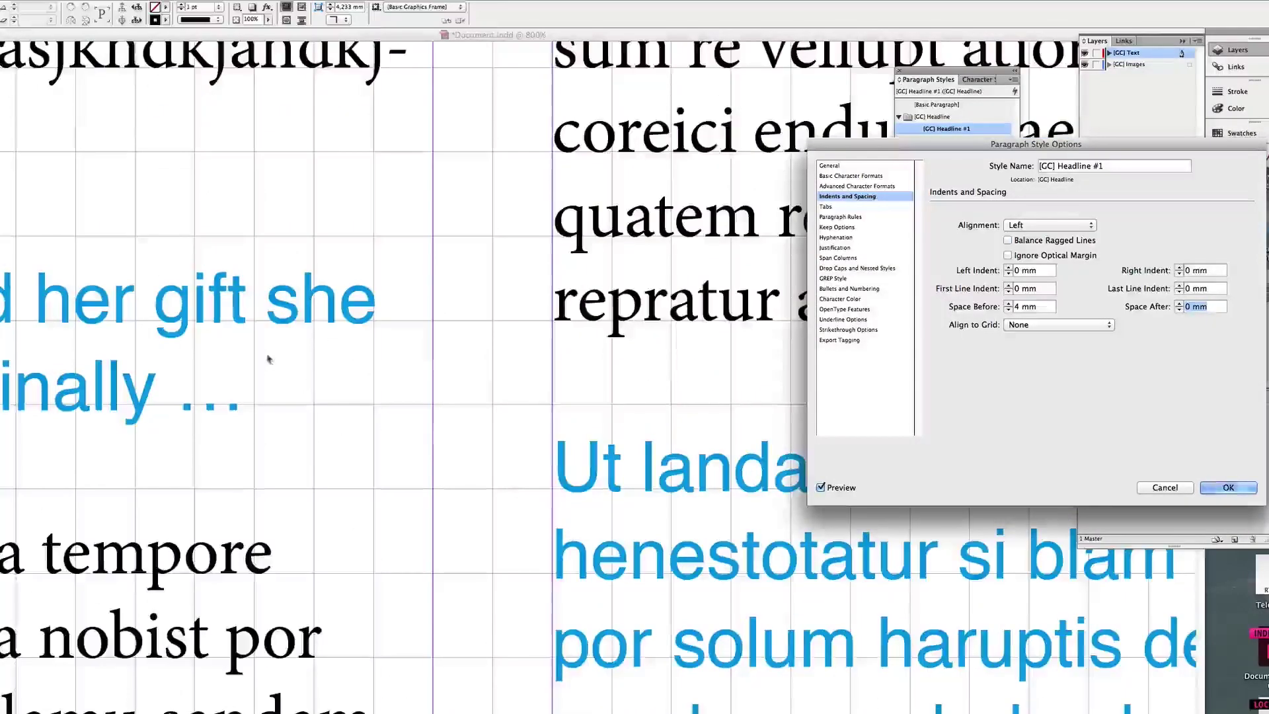
left_click(1033, 306)
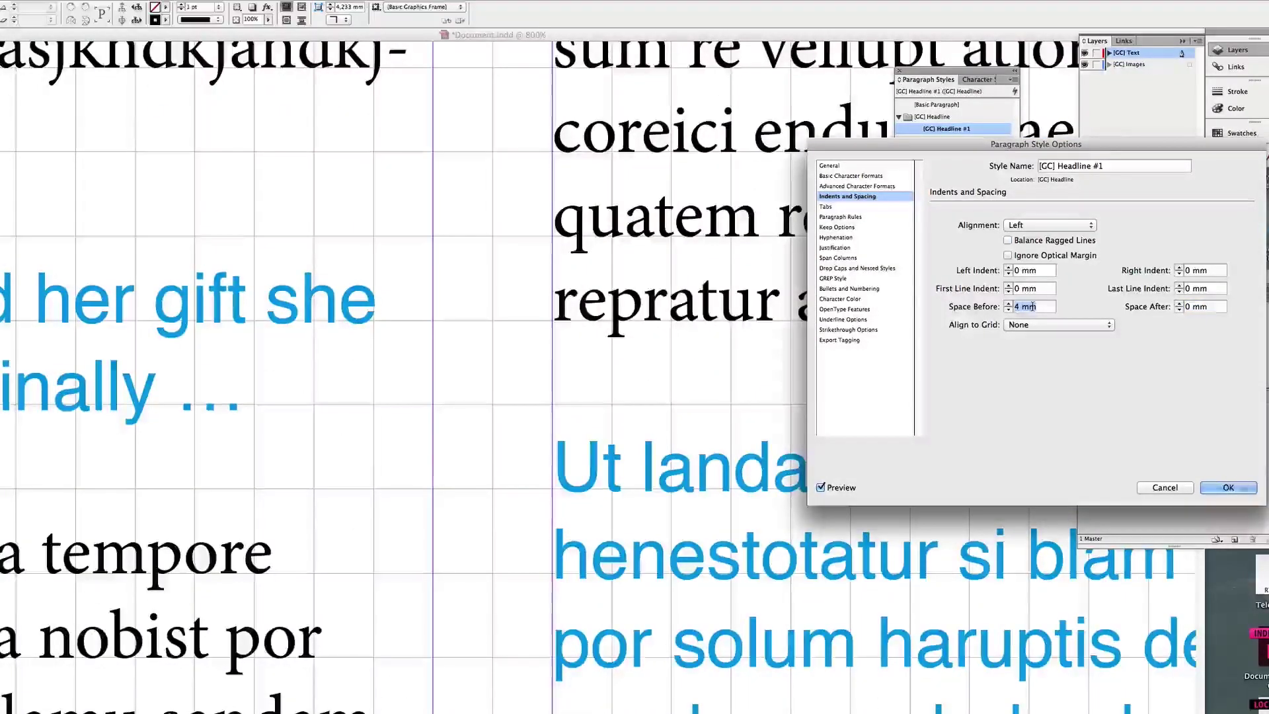
type("3,9")
key("Tab")
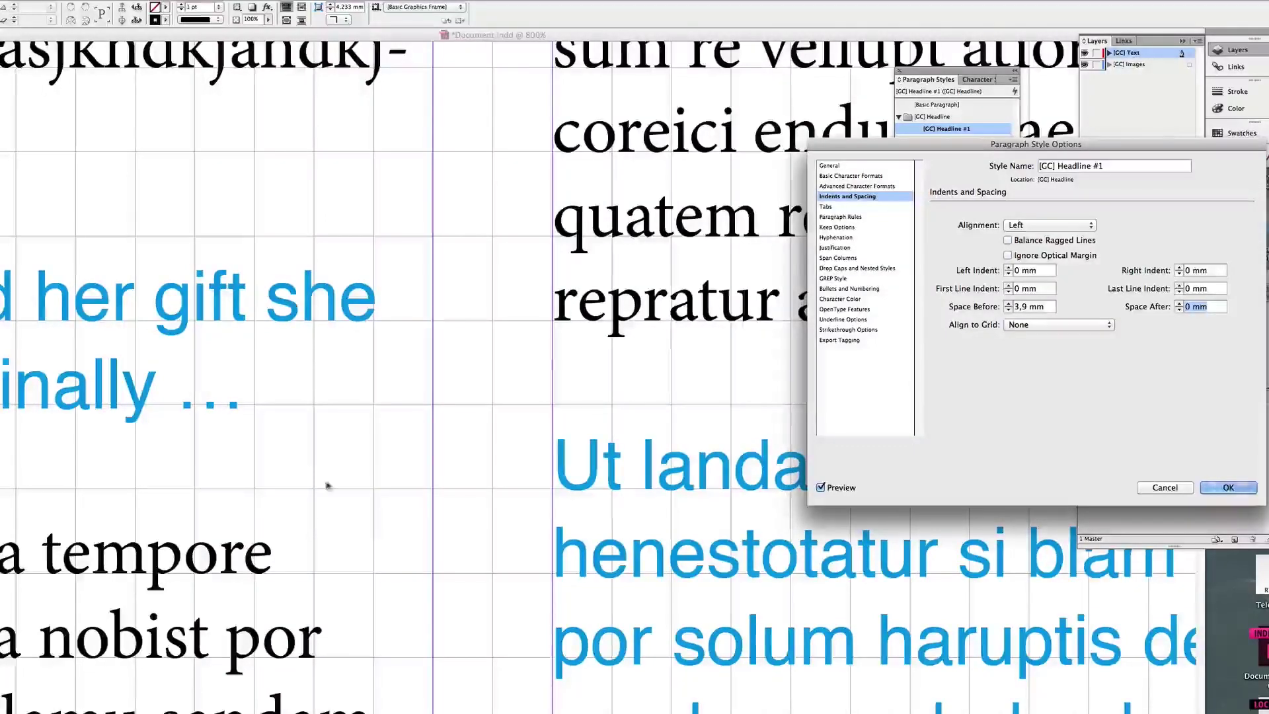
scroll(326, 486, "down", 20)
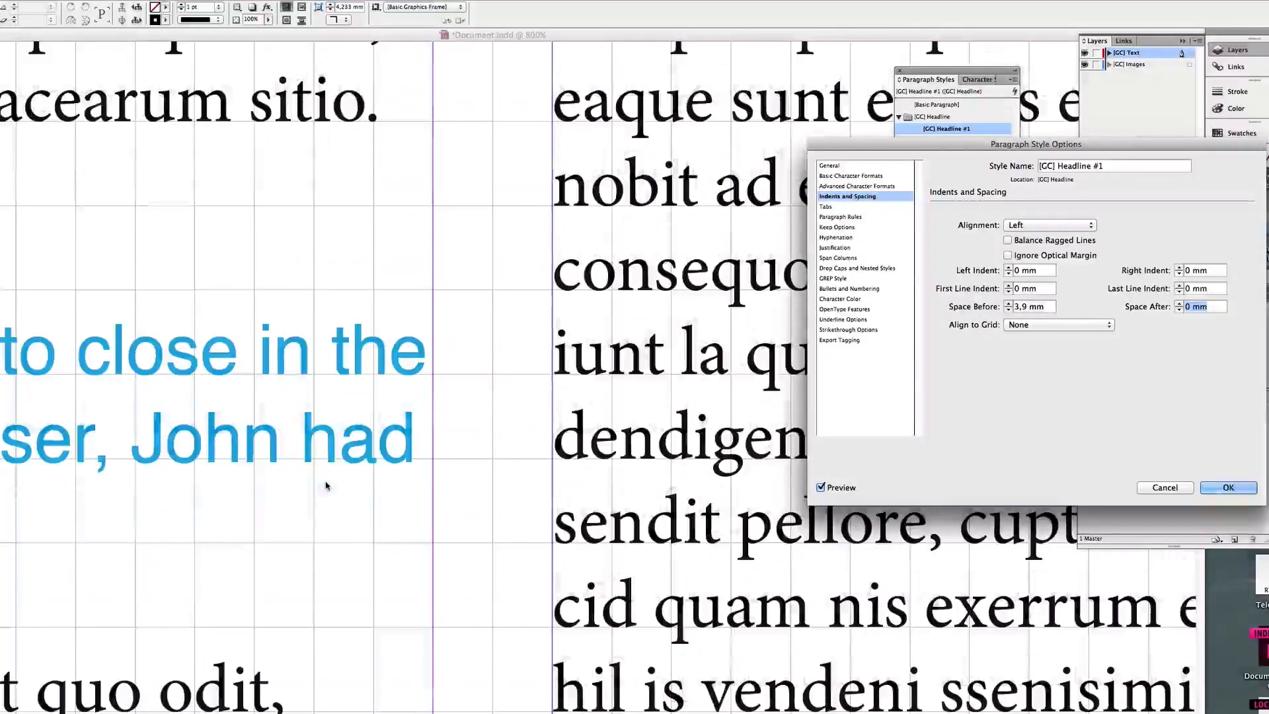
key("Return")
Step: Reopen the [GC] Headline #1 style options at the Basic Character Formats
key("super+minus")
key("super+minus")
key("super+minus")
key("super+minus")
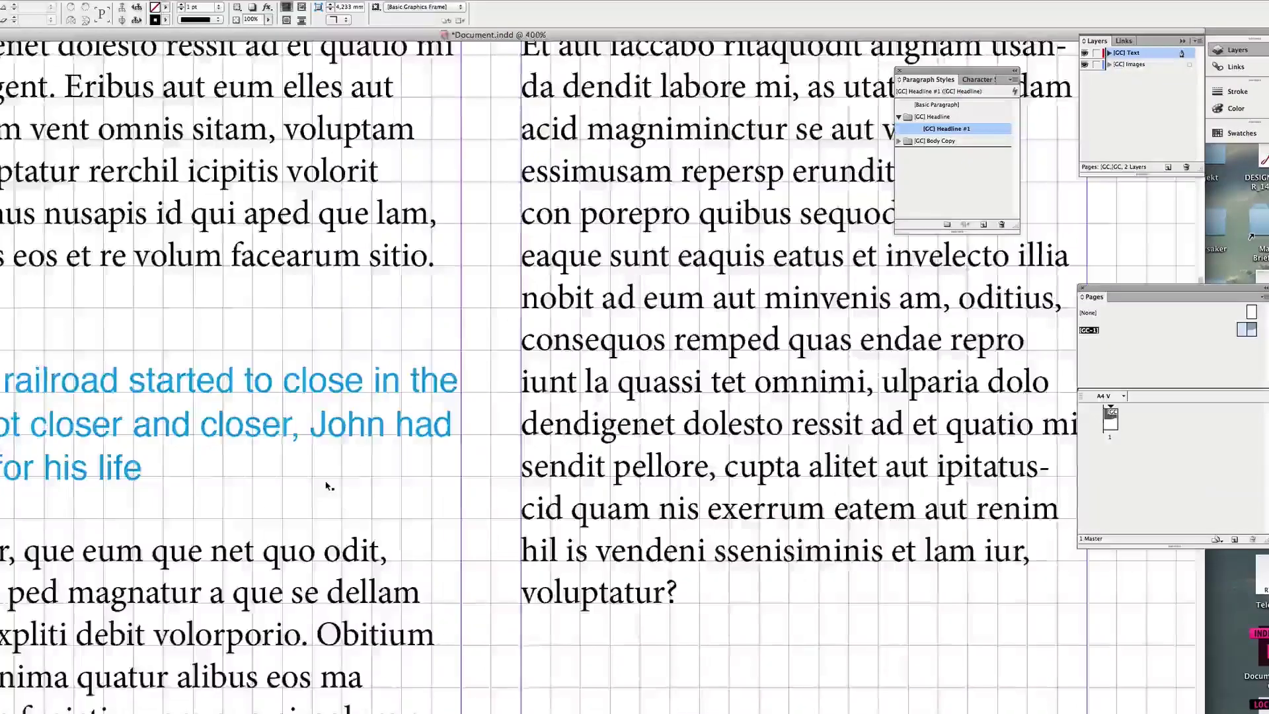
scroll(327, 486, "up", 5)
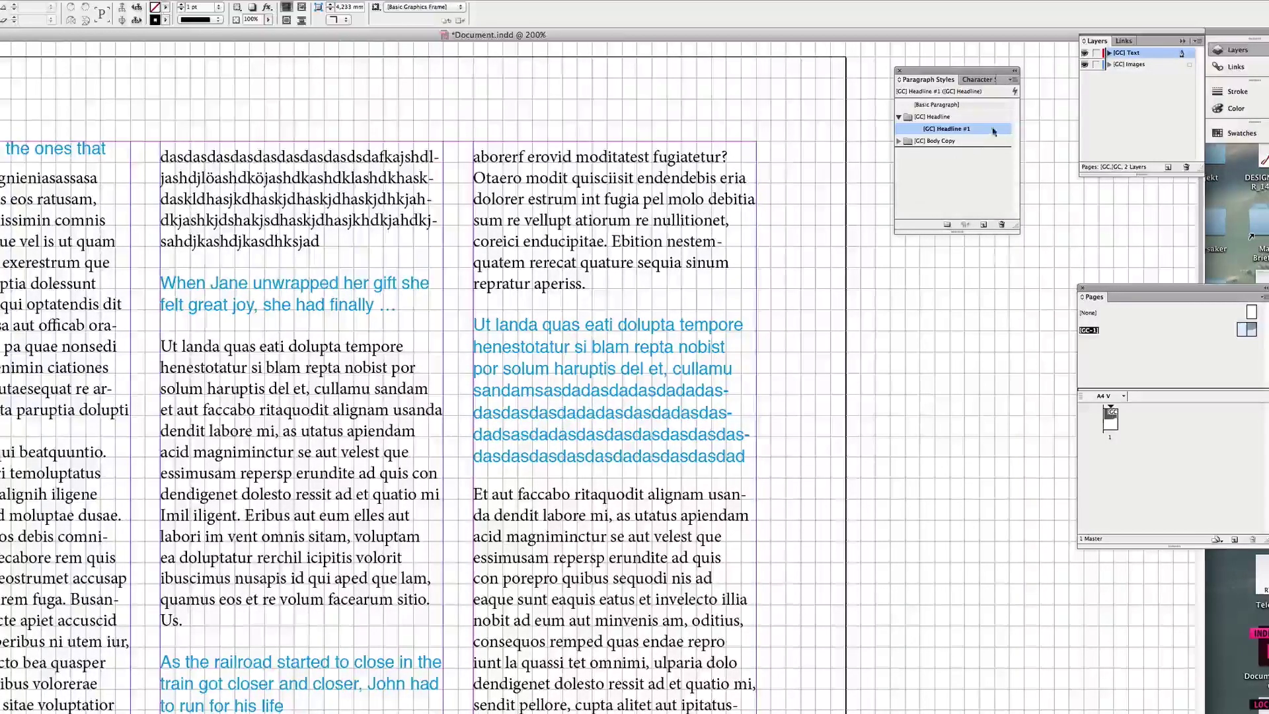
double_click(994, 130)
left_click(858, 176)
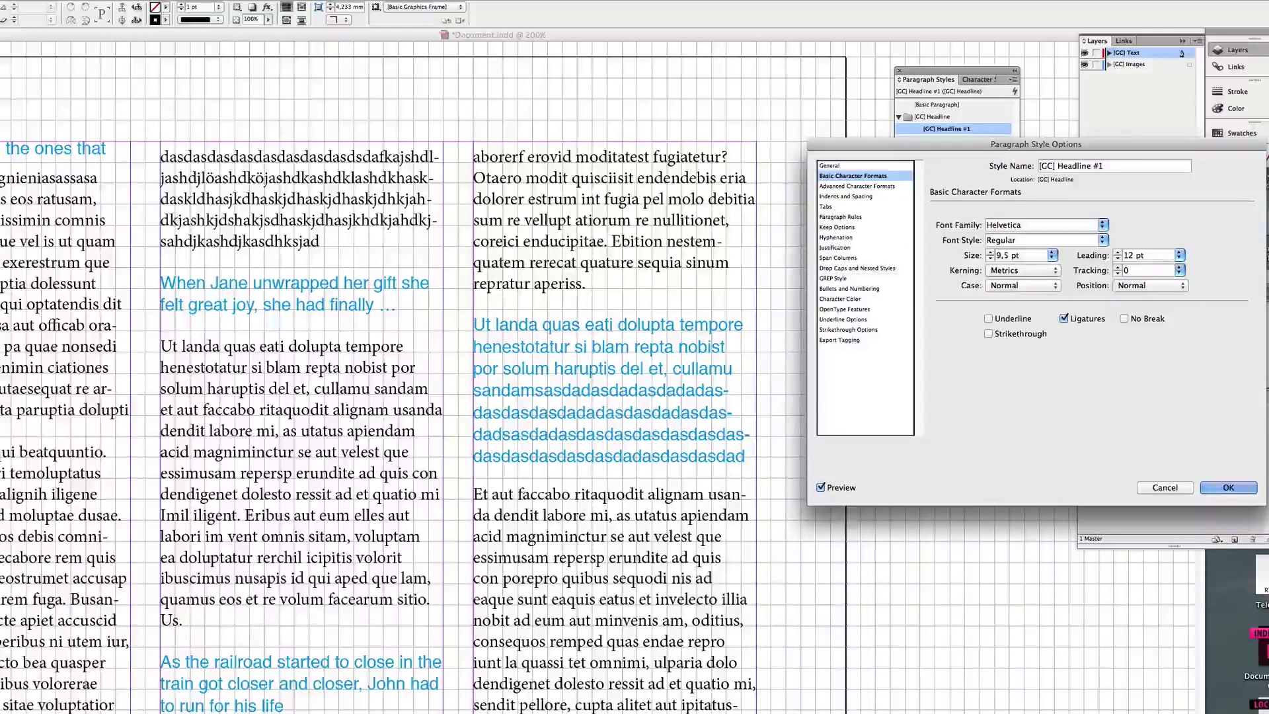
Step: Try a leading of 14 pt for the [GC] Headline #1 style
left_click(1158, 257)
key("Up")
key("Up")
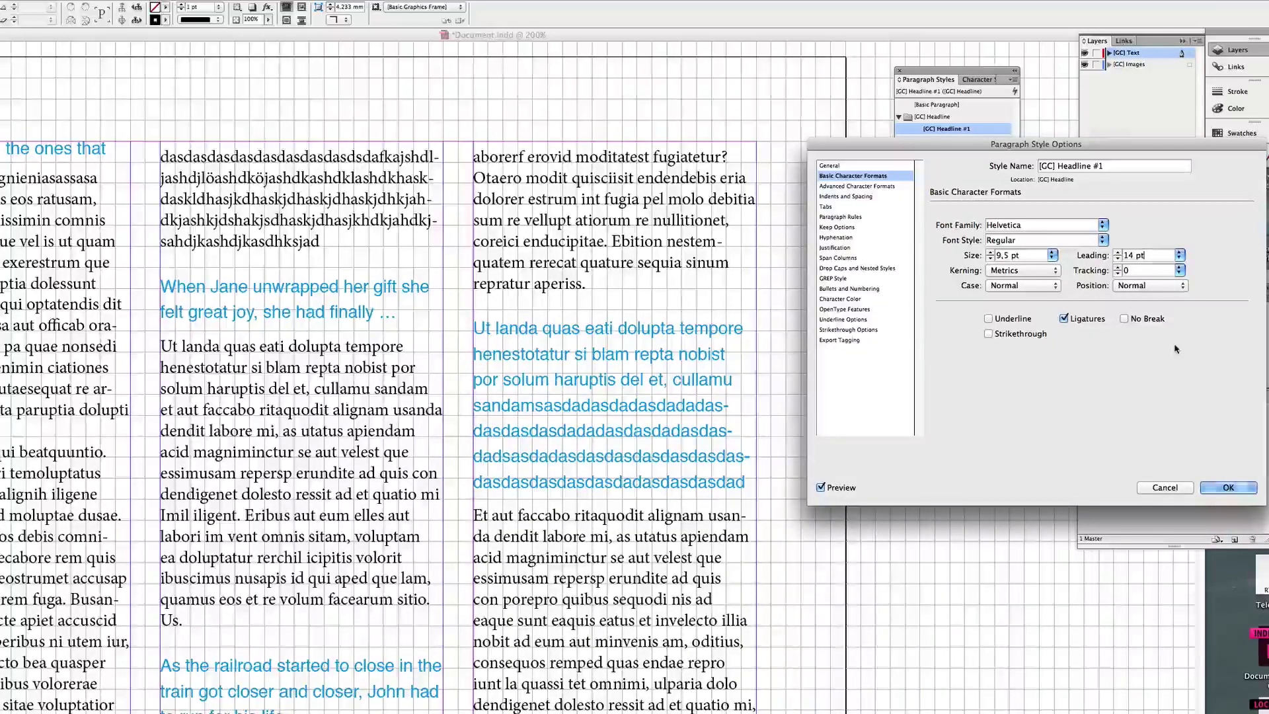
Step: Set the [GC] Headline #1 style's leading to 11,3 pt
key("Down")
key("Down")
key("Down")
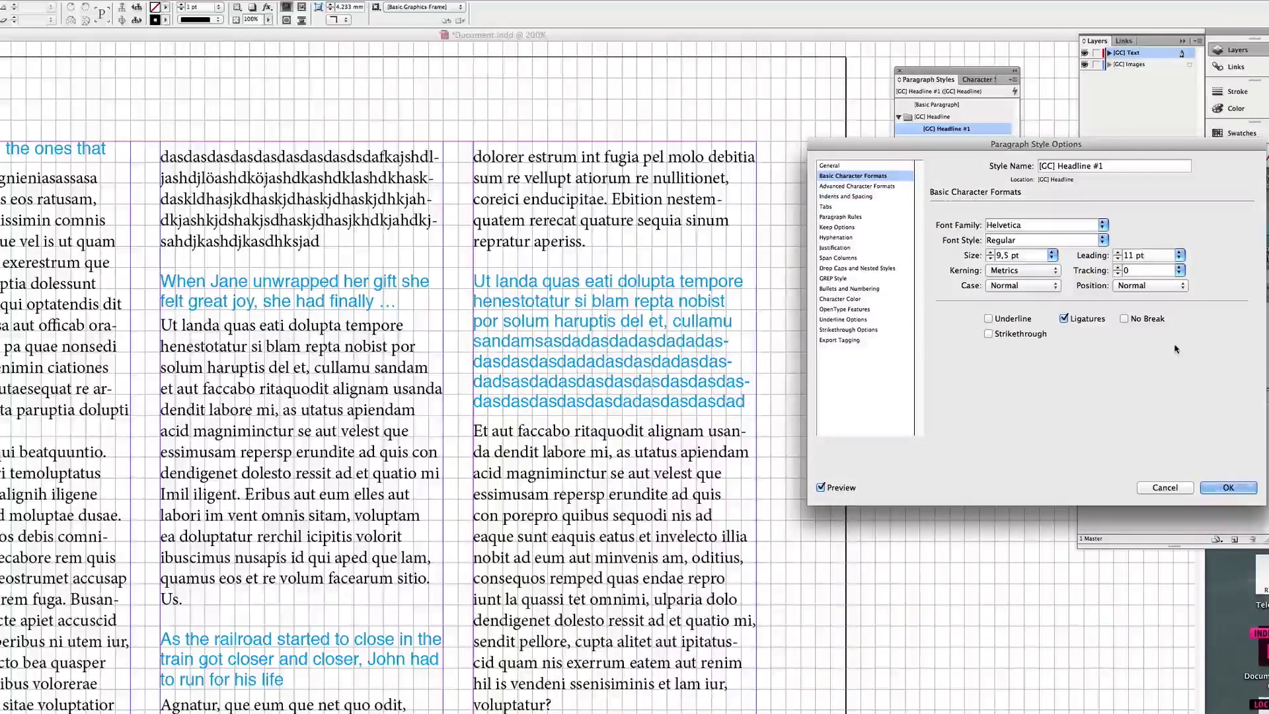
type("11")
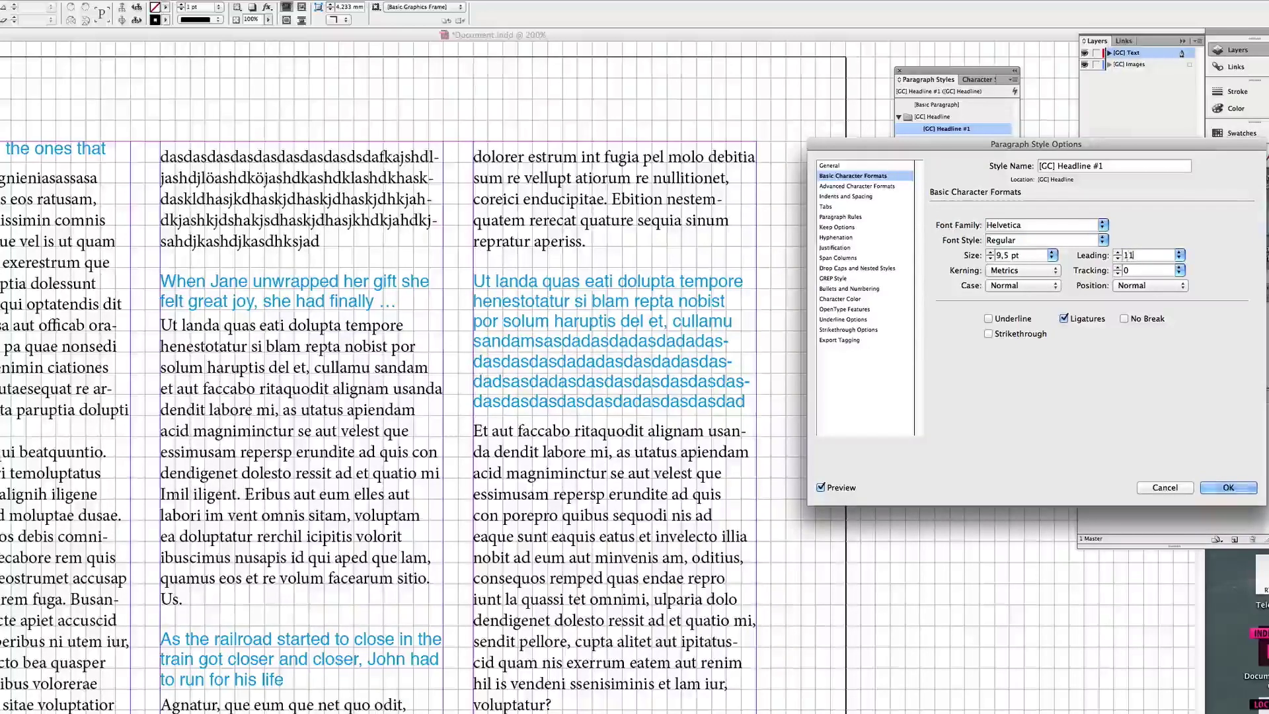
type(",3")
key("Tab")
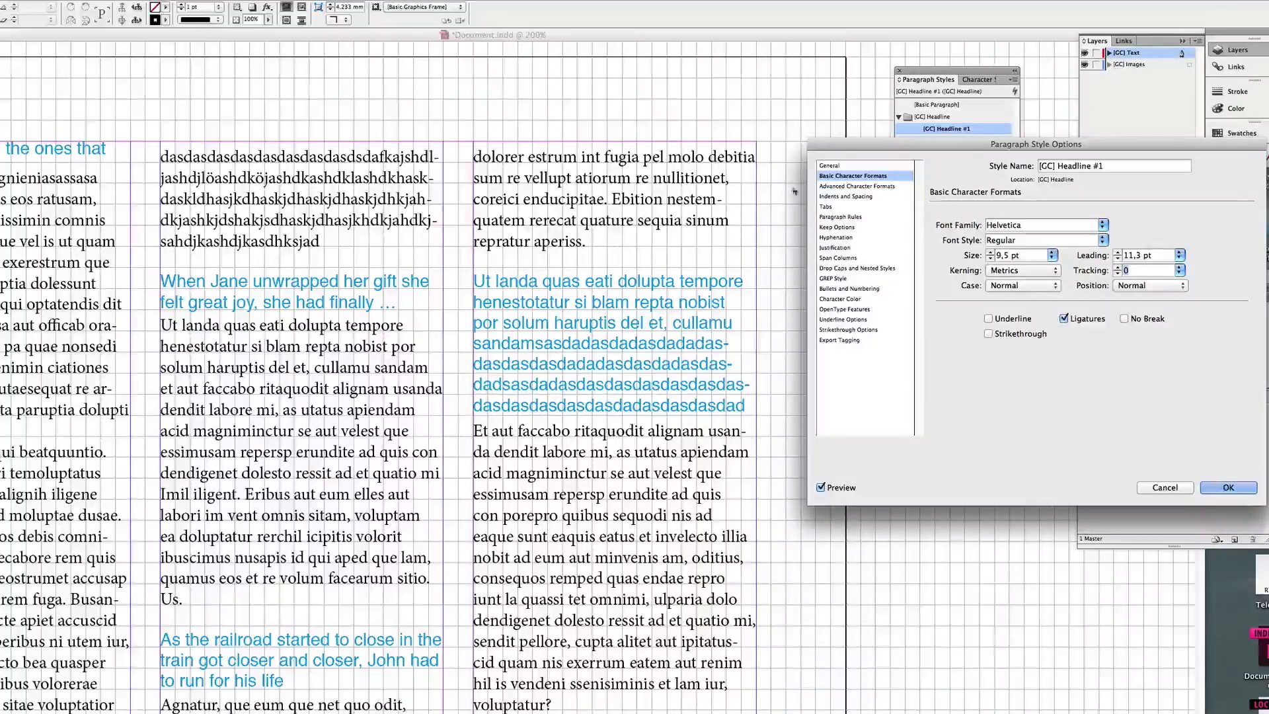
Step: Set the headline style's Space Before to 4,2 mm in Indents and Spacing and apply the style change
left_click(851, 196)
triple_click(1030, 307)
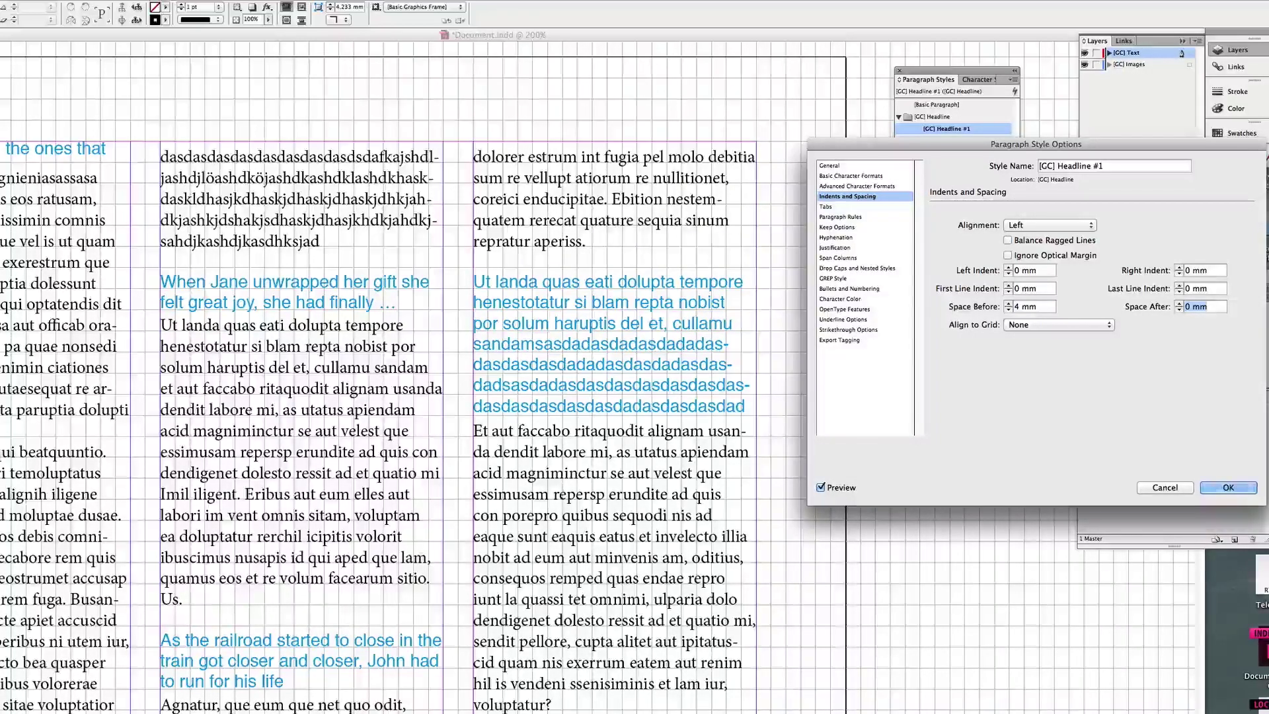
key("shift+Tab")
key("Tab")
key("shift+Tab")
key("shift+Tab")
key("Tab")
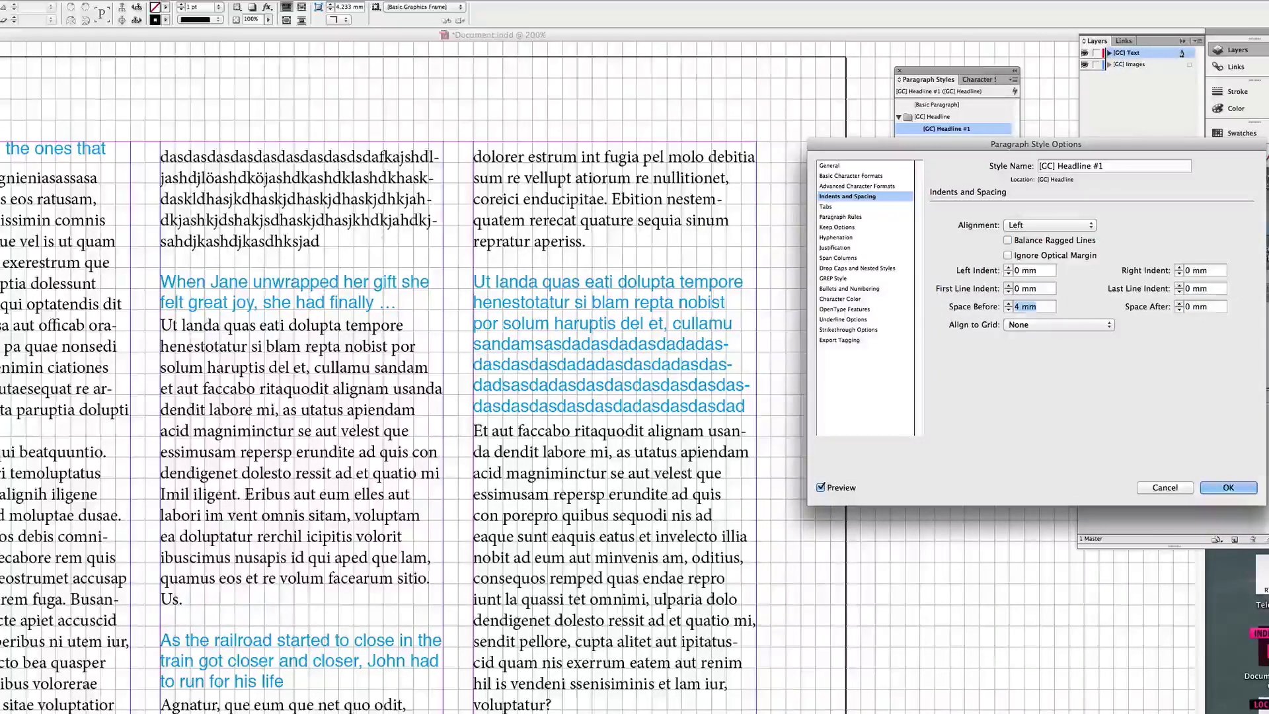
type("4,2")
key("Tab")
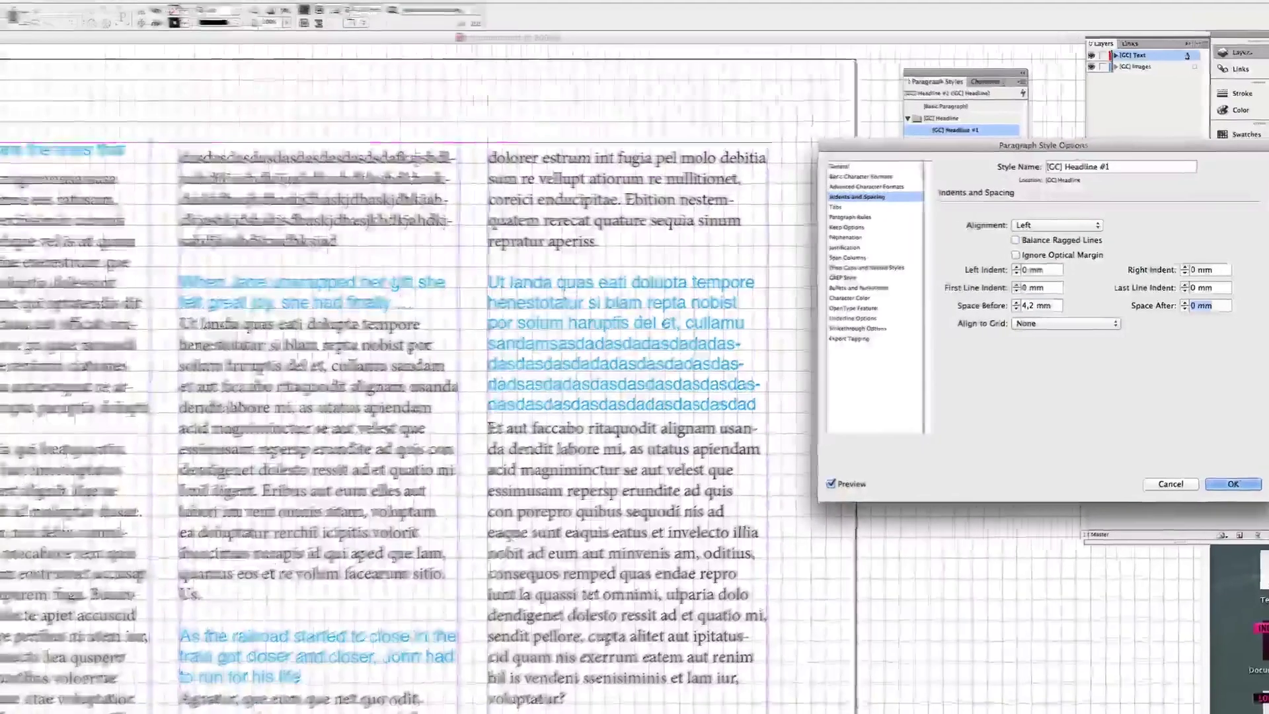
key("Return")
Step: Magnify the start of the third column's "Ut landa" headline to examine its first baseline against the grid
key("super+plus")
key("super+plus")
key("super+plus")
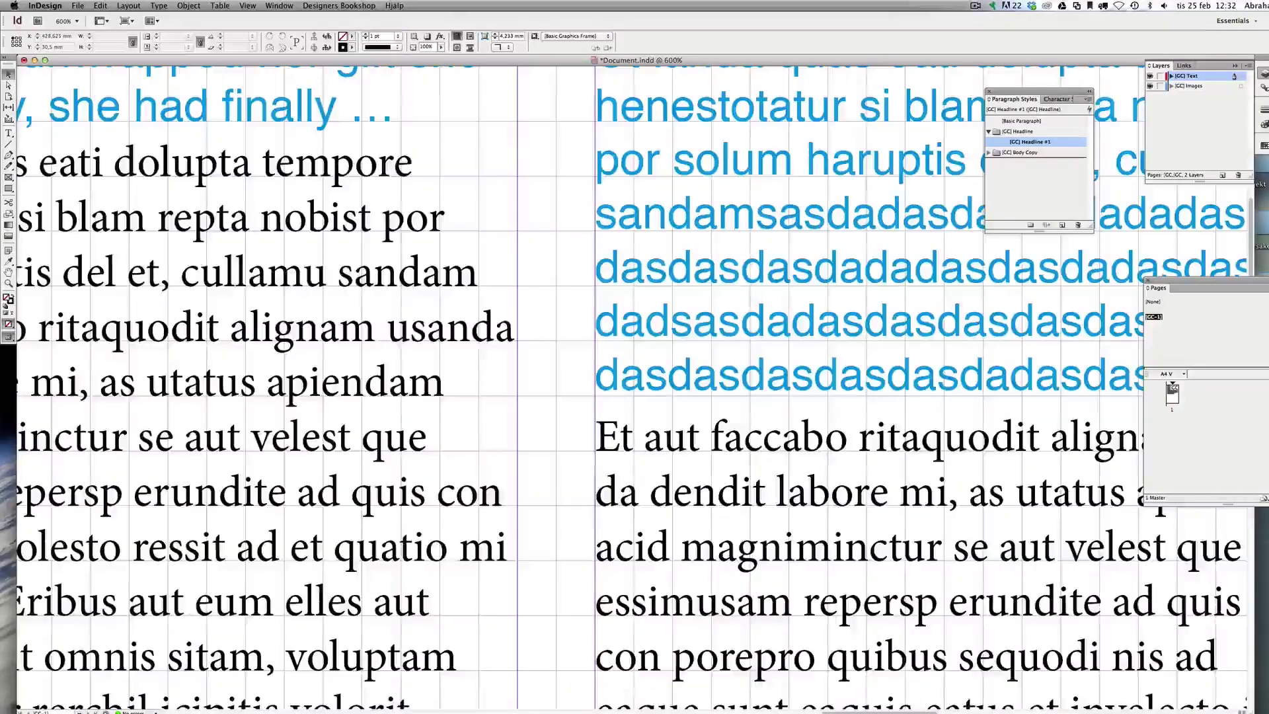
key("super+equal")
left_click_drag(298, 177, 366, 473)
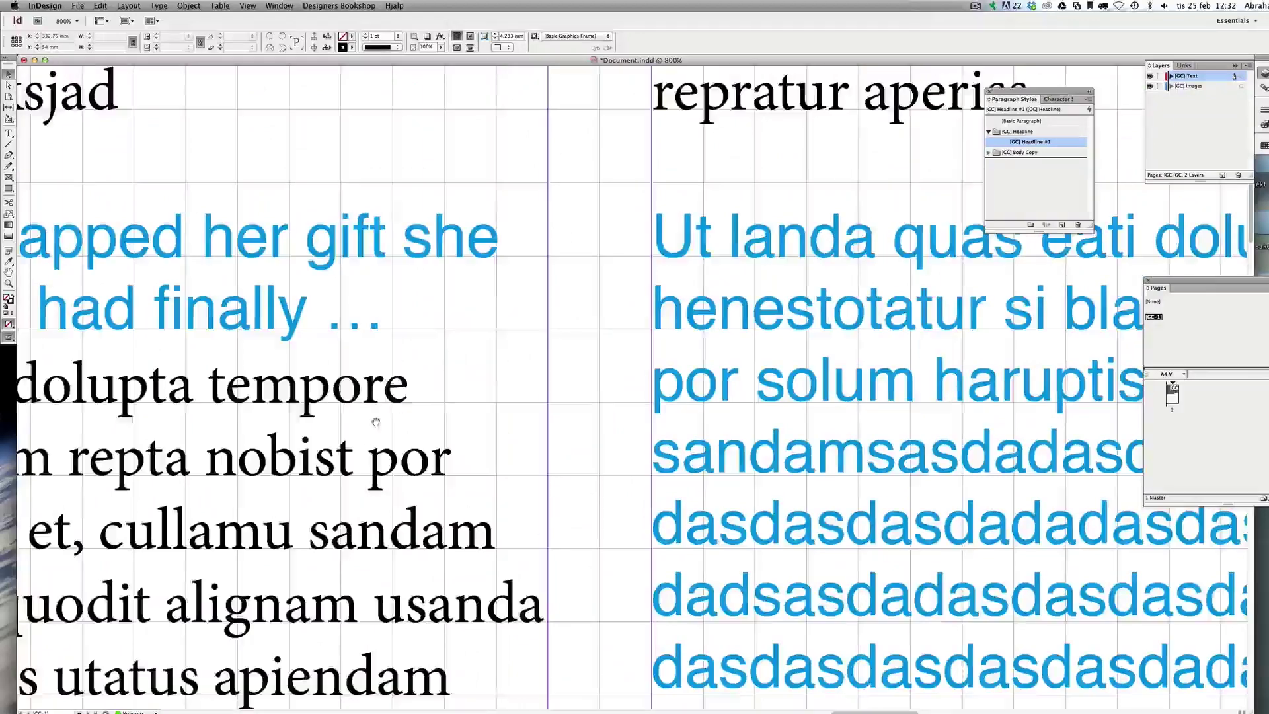
left_click_drag(375, 420, 276, 459)
key("z")
left_click_drag(524, 279, 737, 397)
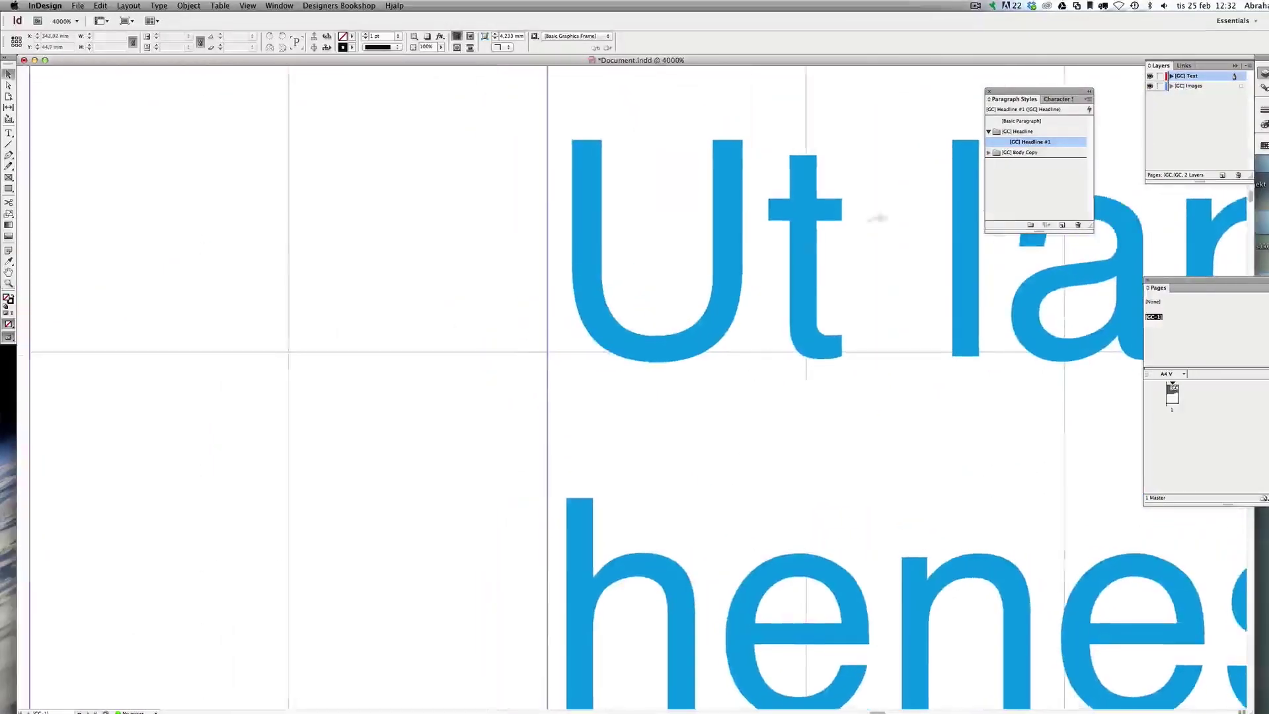
Step: Set the [GC] Headline #1 style's Space Before to 4,15 mm in Indents and Spacing and apply the style change
double_click(1054, 142)
left_click(958, 184)
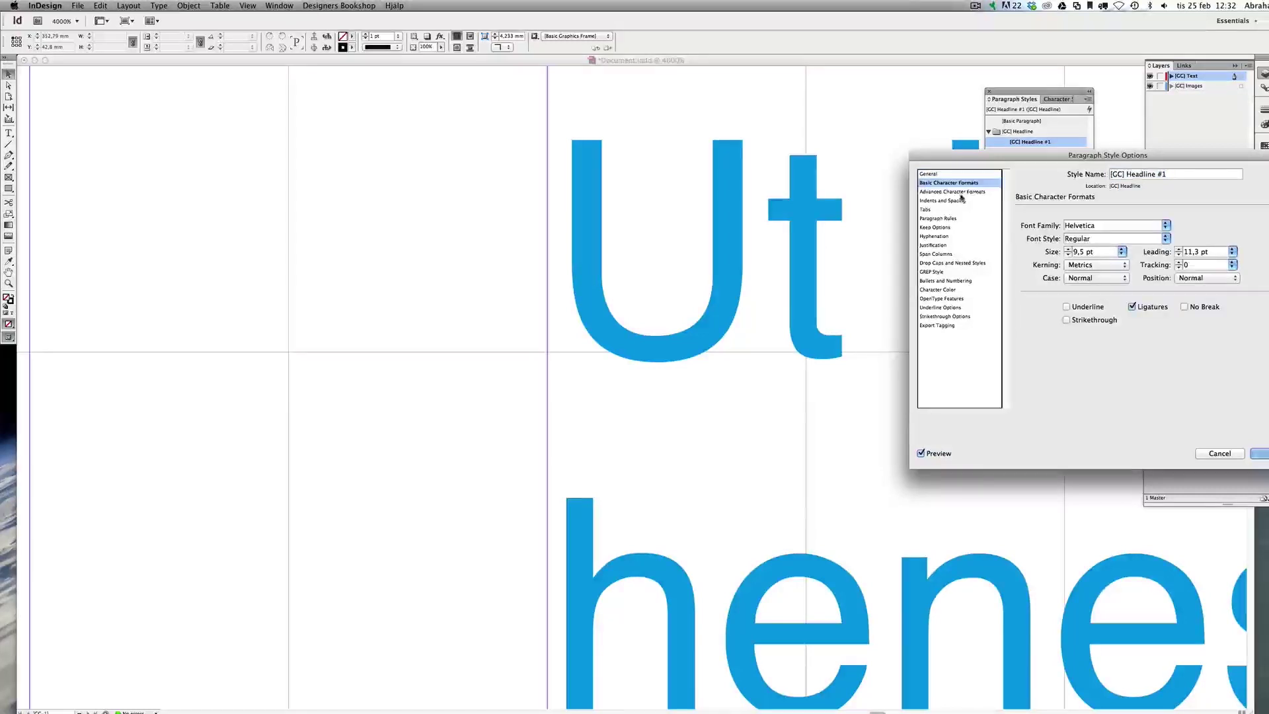
left_click(964, 200)
triple_click(1106, 297)
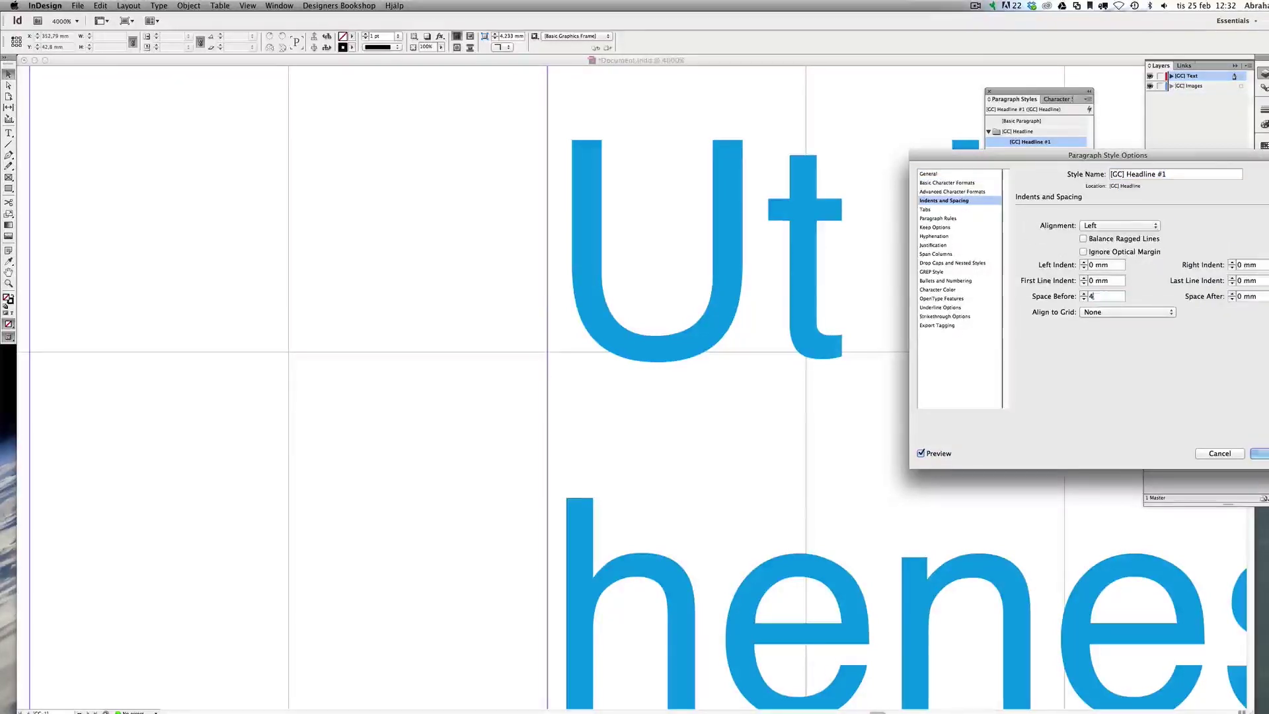
type("41")
key("BackSpace")
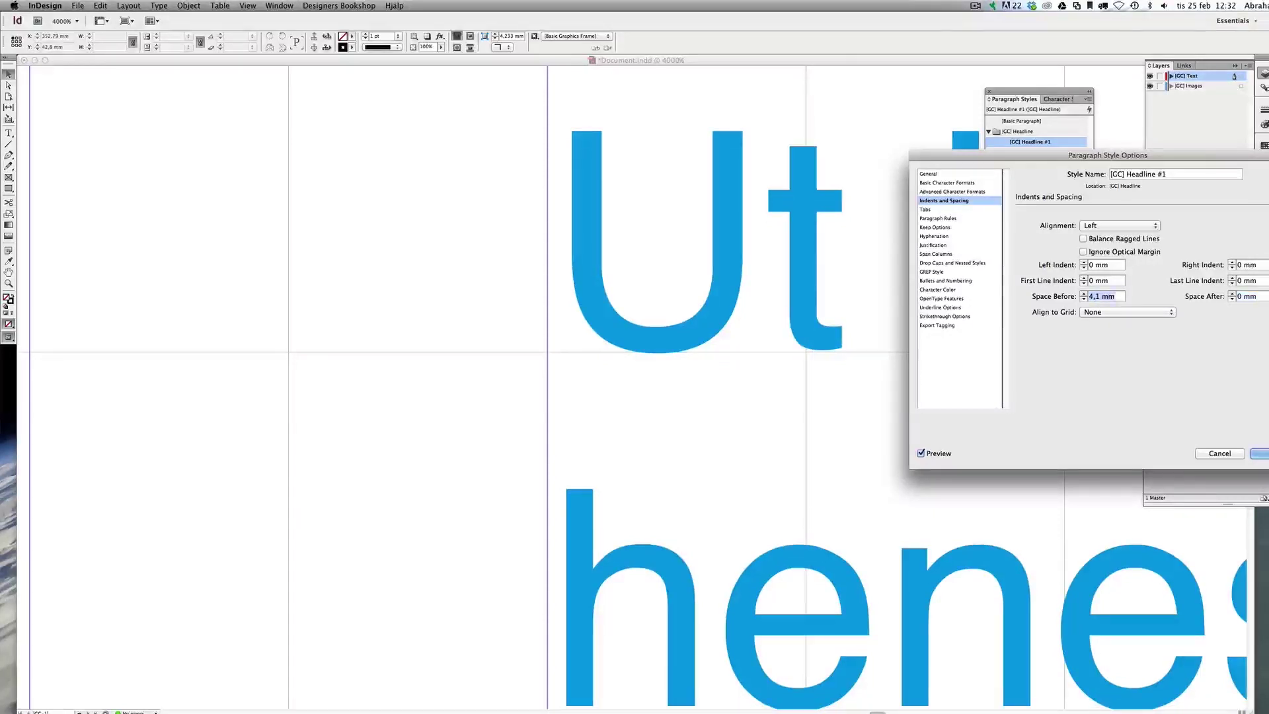
key("Tab")
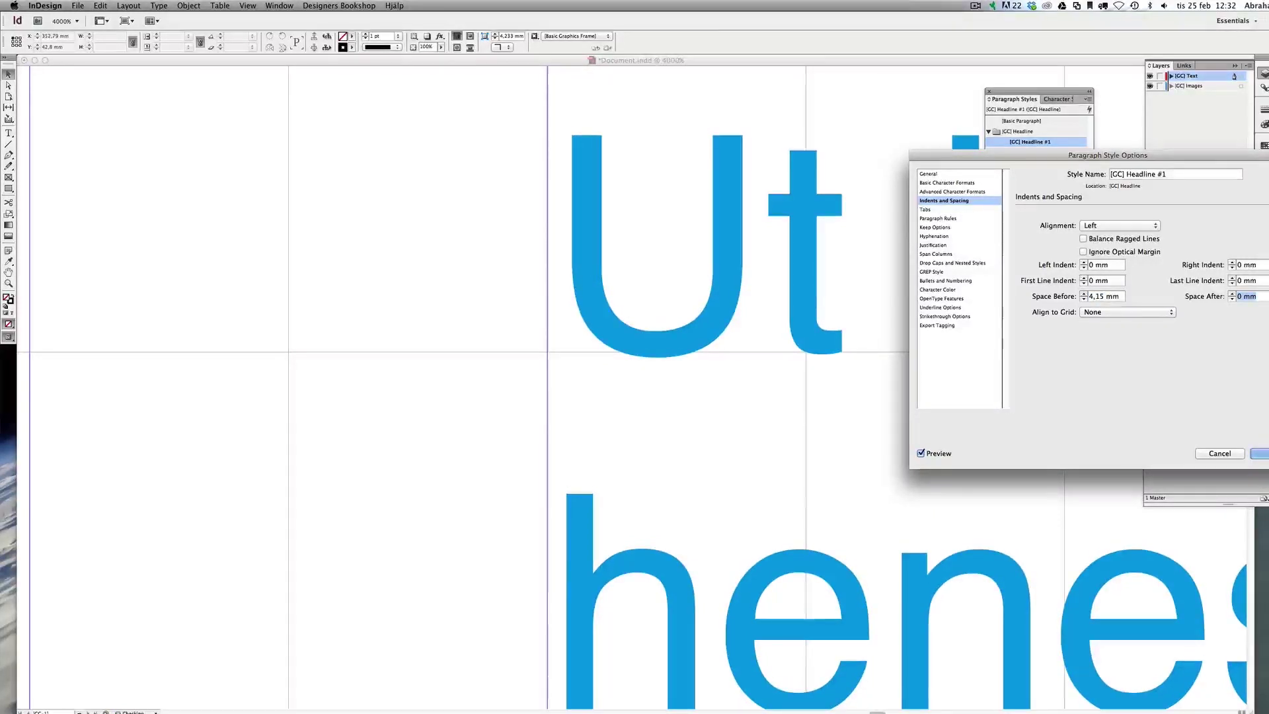
key("super+minus")
key("super+minus")
key("super+minus")
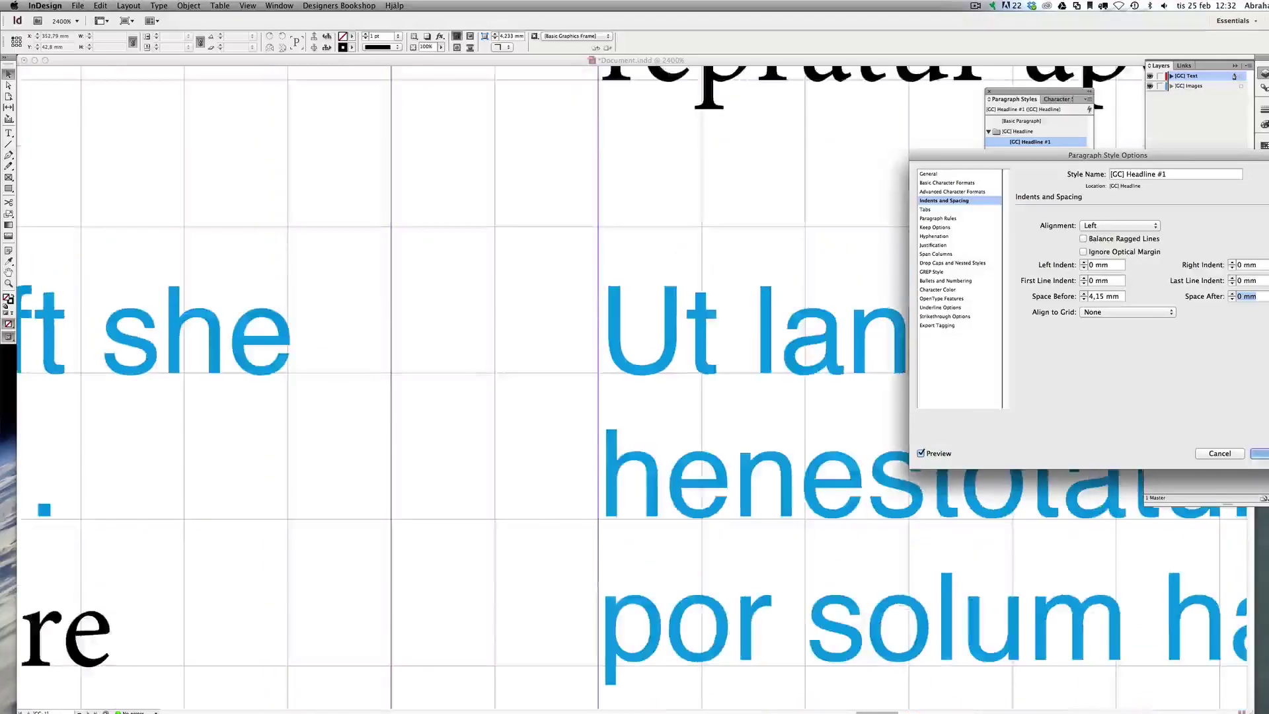
key("Return")
Step: Examine the headlines and body text across all three columns with the grid shown and hidden
key("super+minus")
key("super+minus")
key("super+minus")
key("super+minus")
key("super+minus")
key("super+minus")
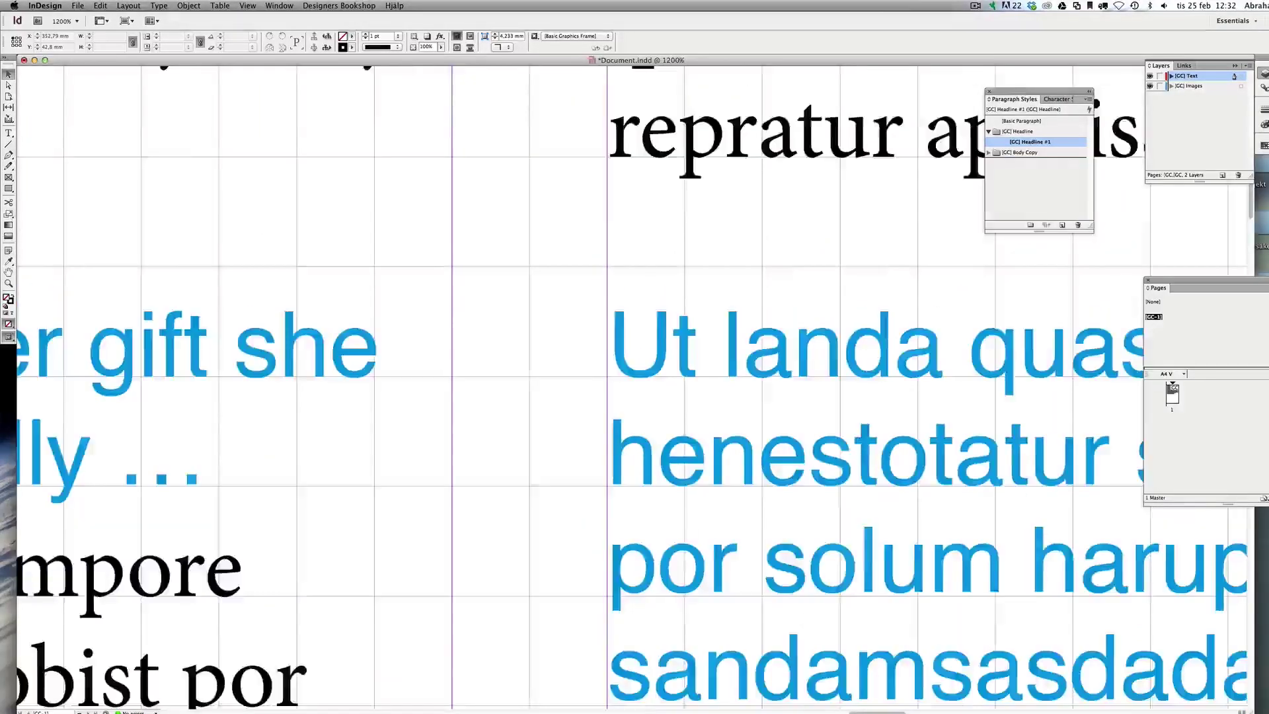
key("super+minus")
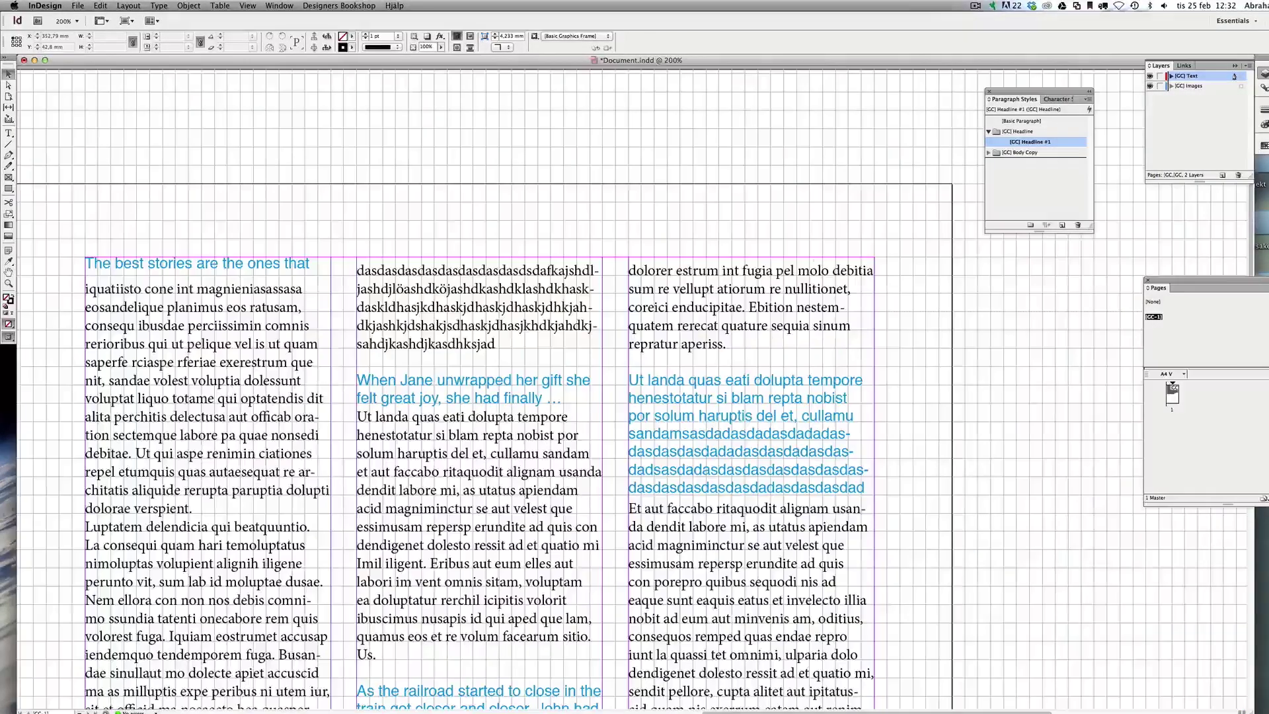
scroll(456, 305, "down", 5)
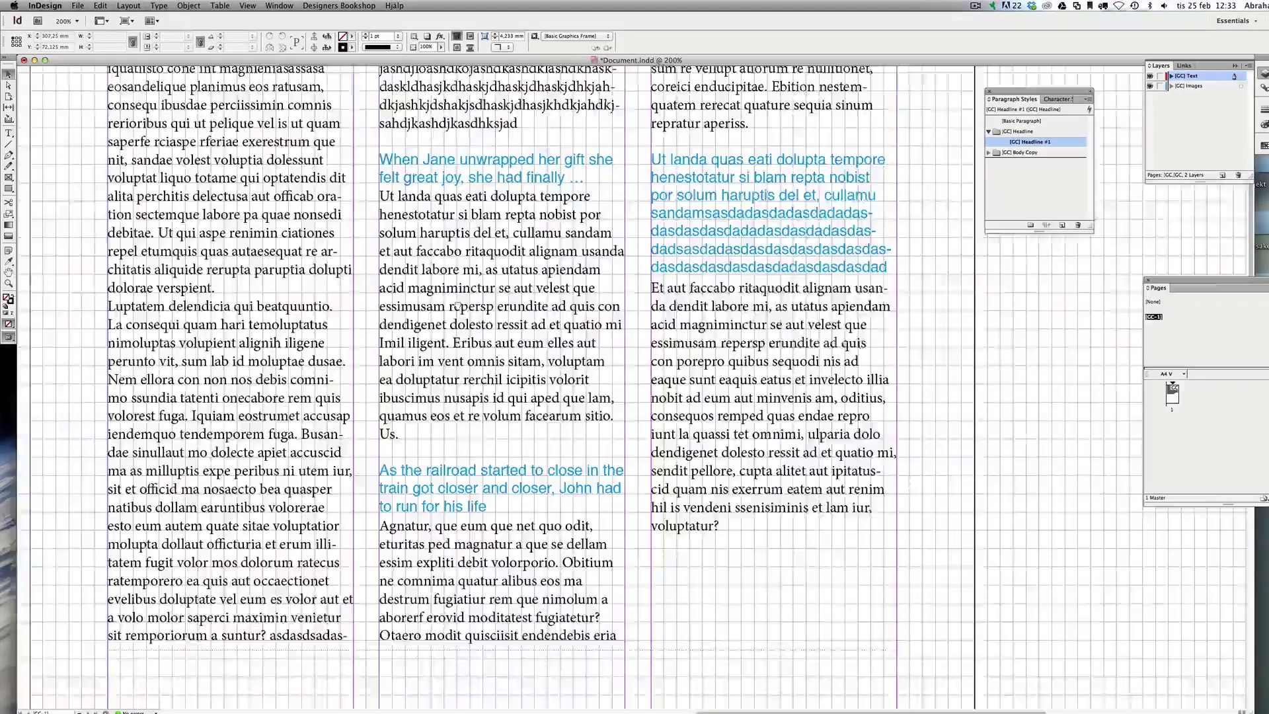
left_click_drag(457, 306, 450, 329)
key("w")
left_click(912, 263)
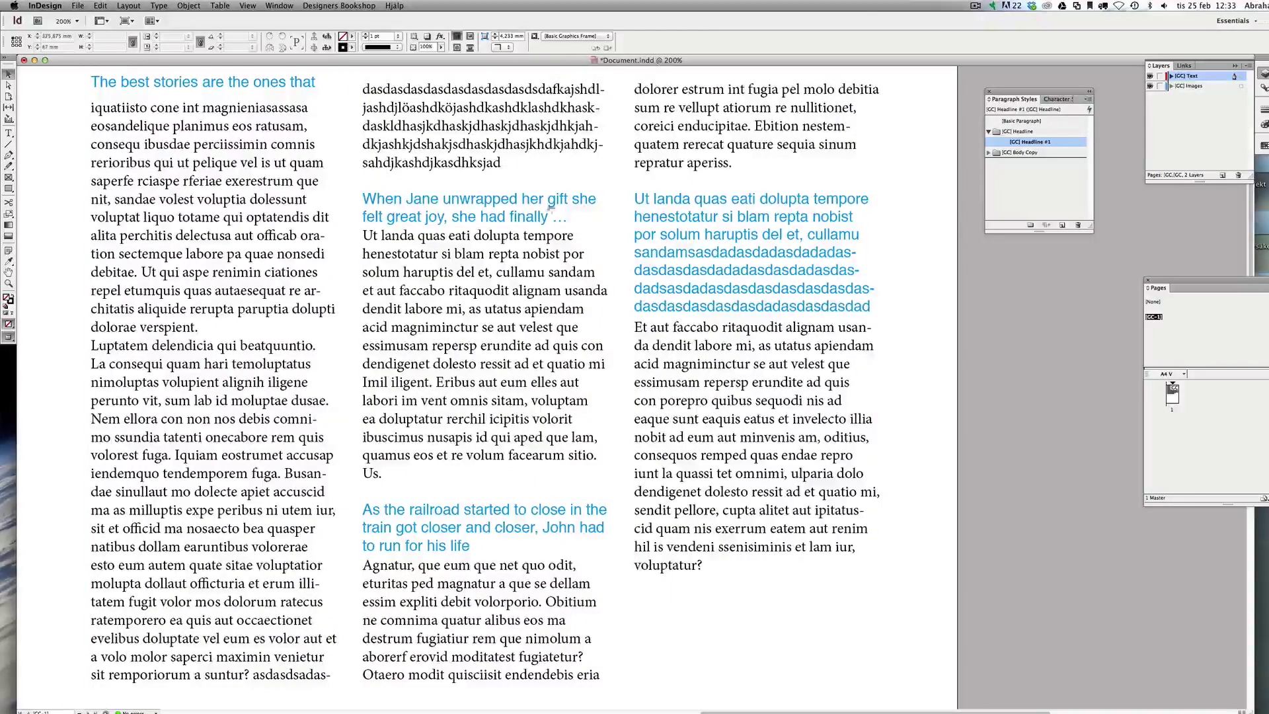
scroll(544, 298, "up", 2)
key("w")
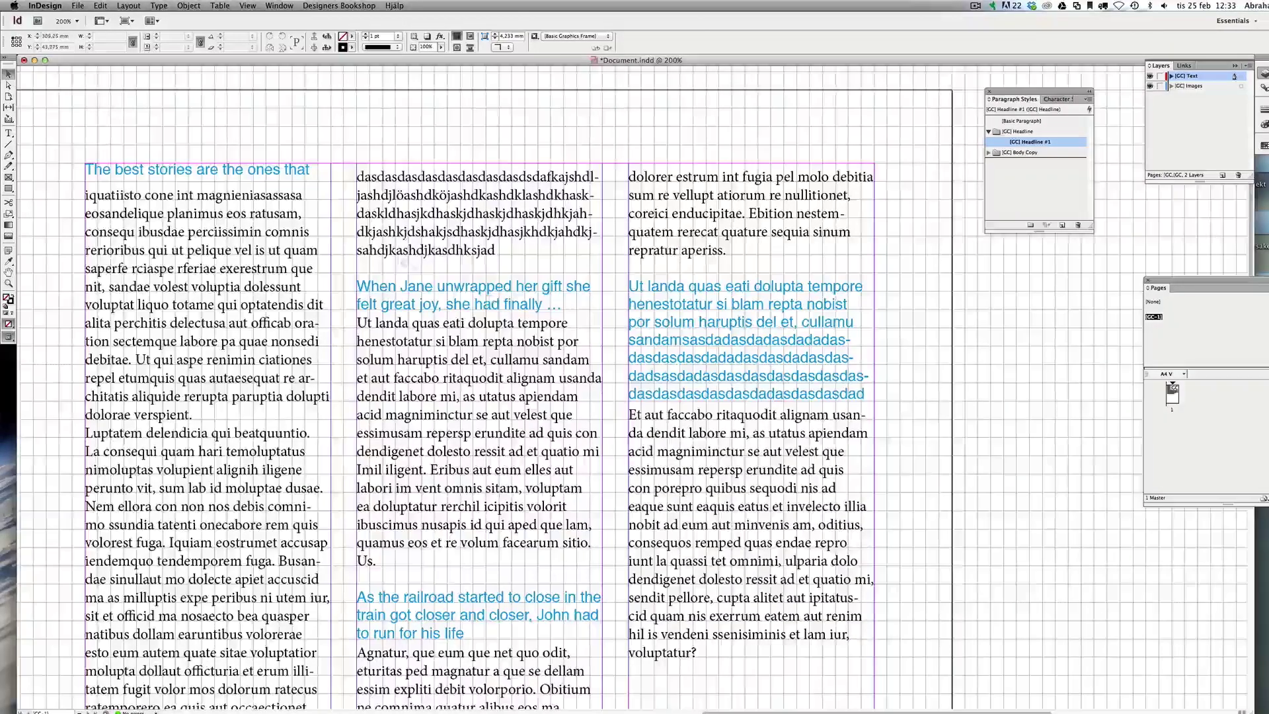
scroll(502, 278, "left", 3)
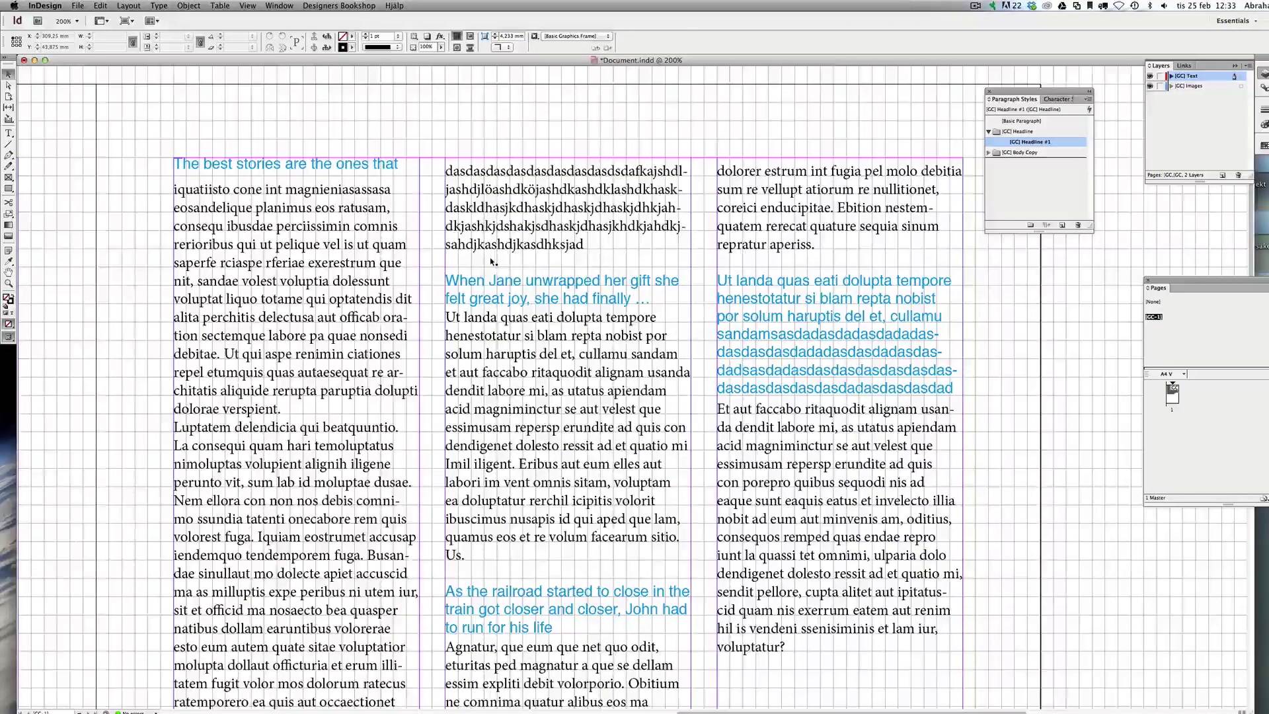
scroll(480, 271, "down", 1)
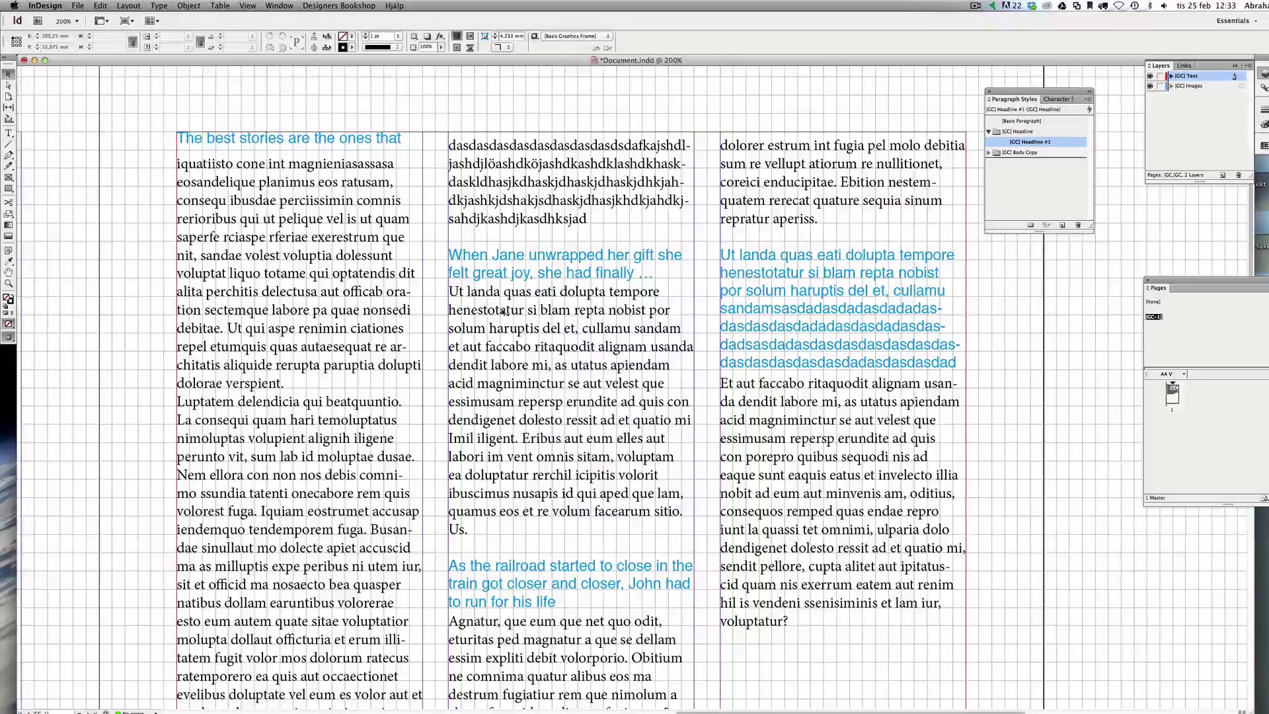
left_click_drag(356, 272, 342, 274)
key("w")
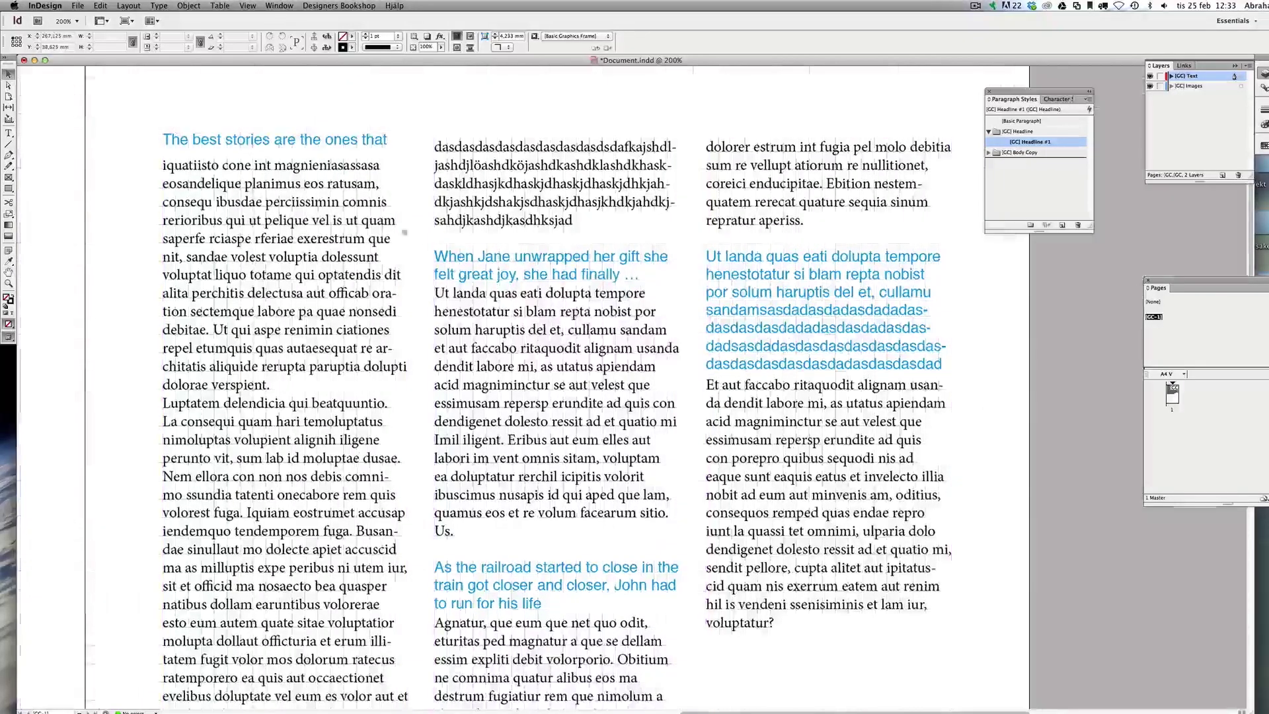
Step: Examine the single-line headline at the start of the first column, comparing its spacing with and without the grid
key("z")
left_click(456, 208)
left_click_drag(551, 286, 482, 281)
key("v")
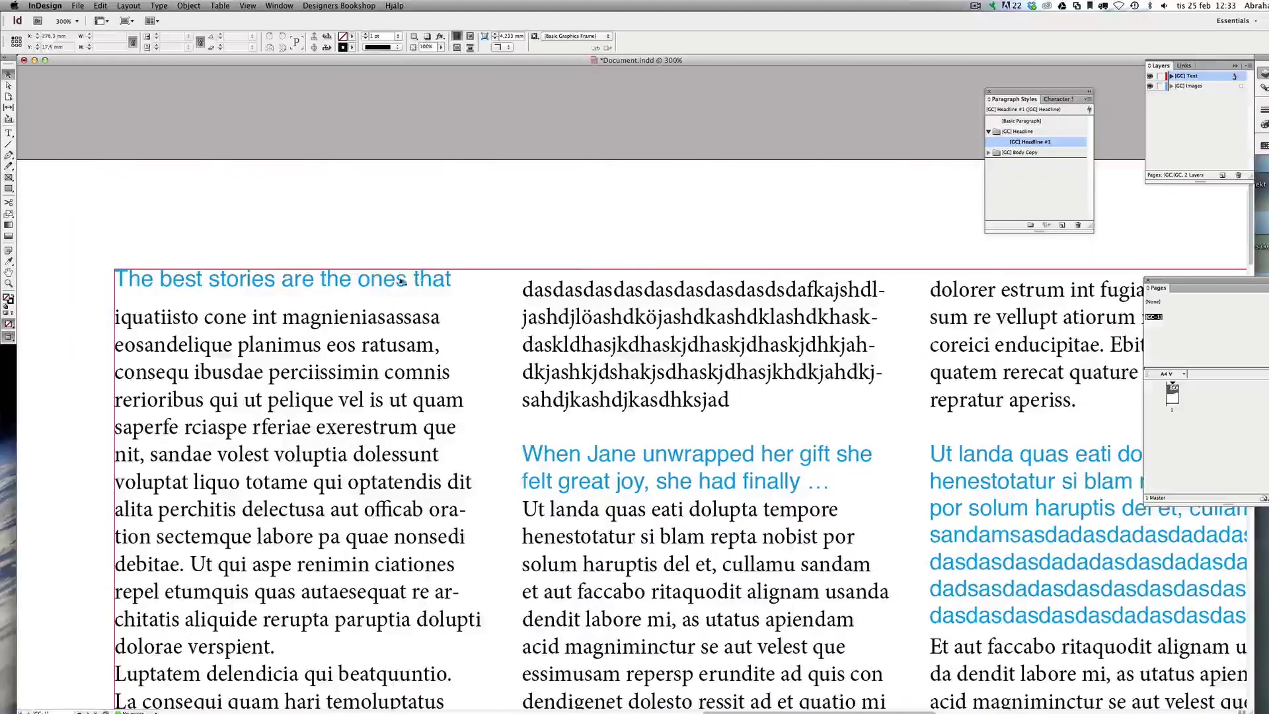
key("w")
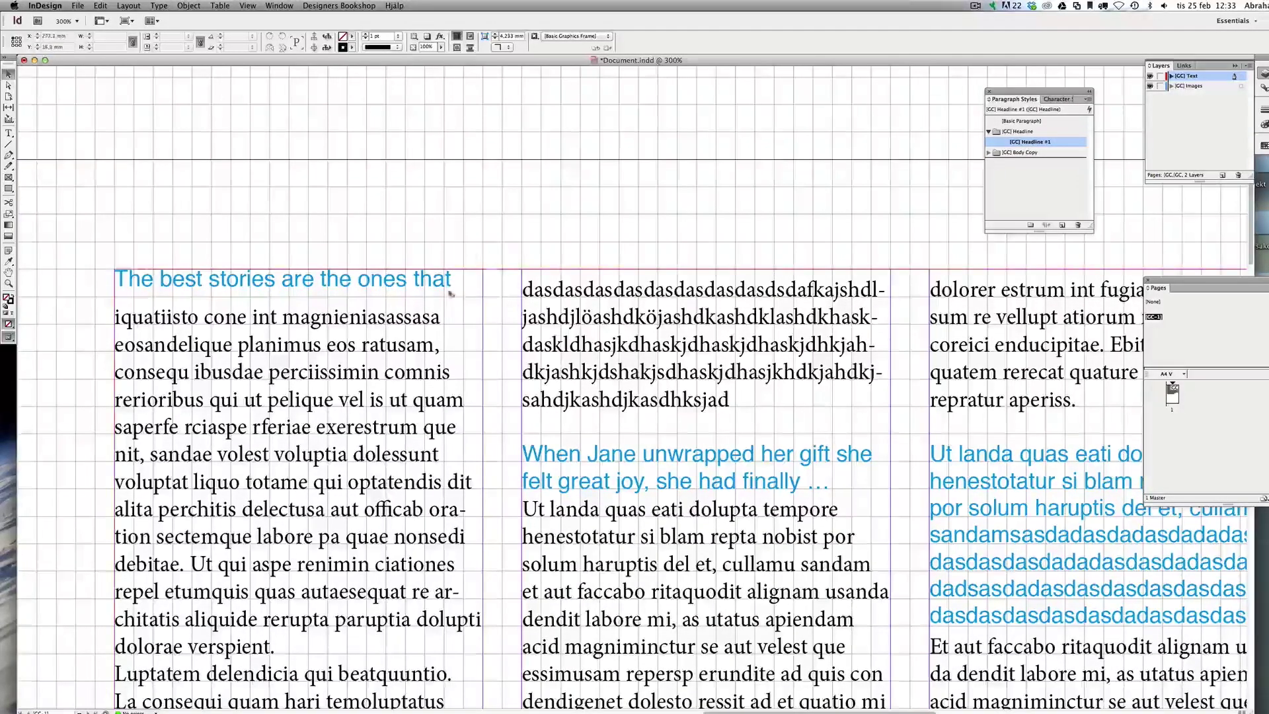
key("w")
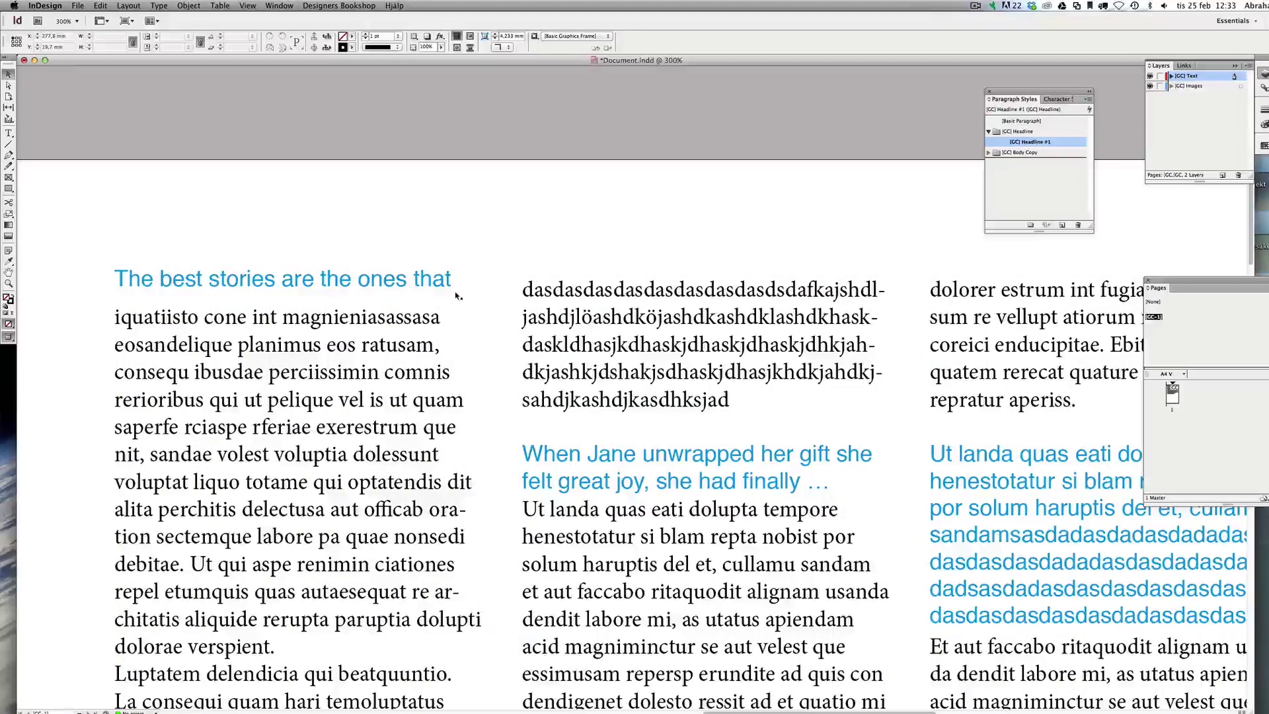
key("super+minus")
left_click_drag(685, 348, 542, 264)
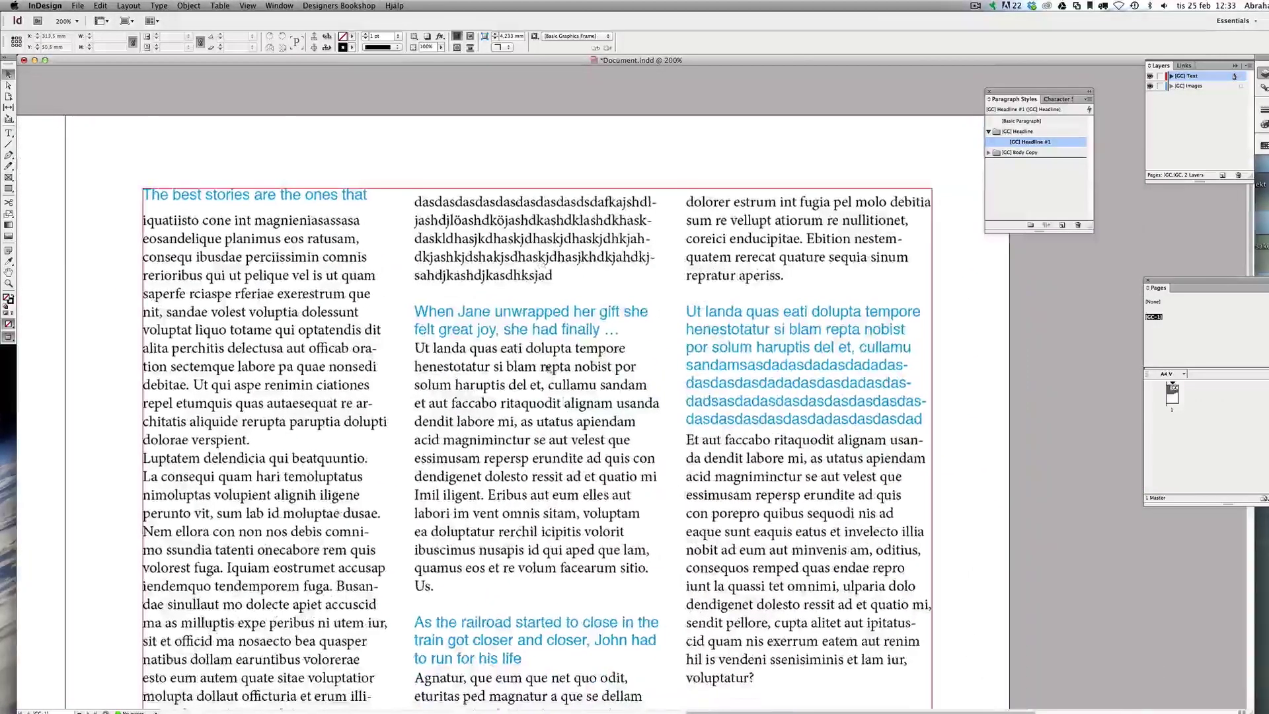
key("w")
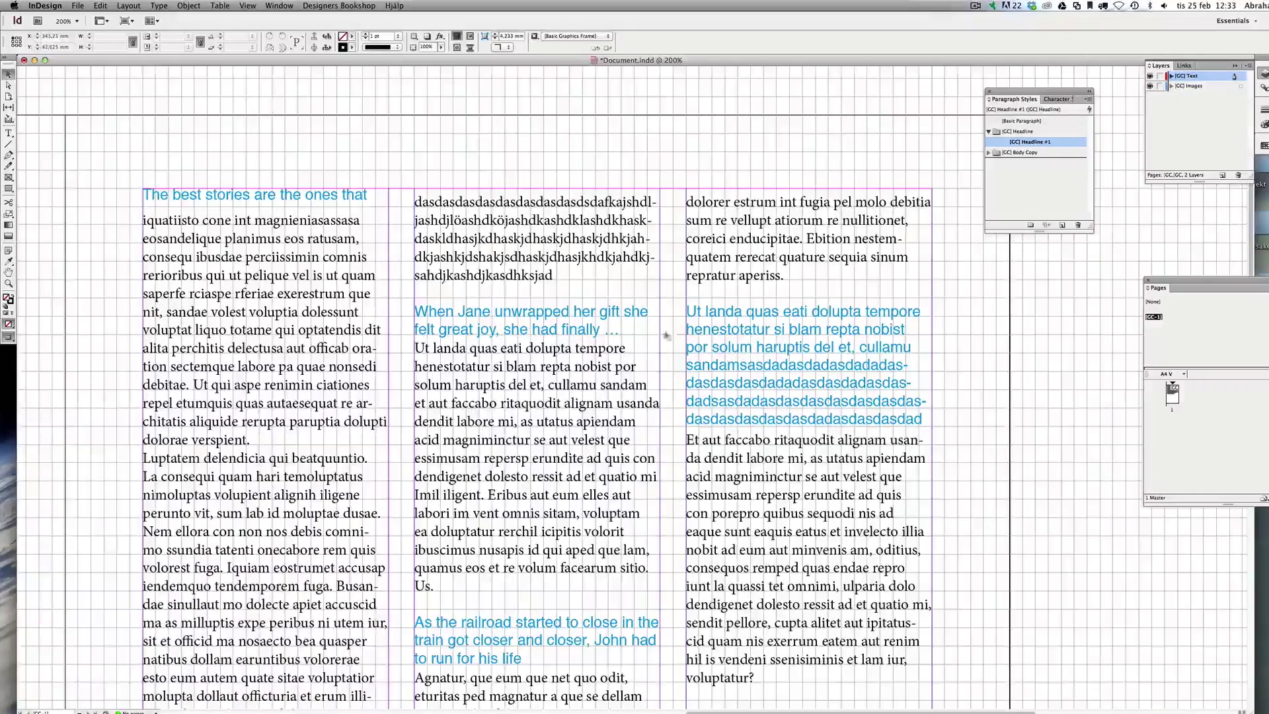
key("w")
Step: Add filler letters to the end of the first column's headline so it wraps onto a second line, with the grid shown
double_click(367, 193)
double_click(366, 194)
key("super+apostrophe")
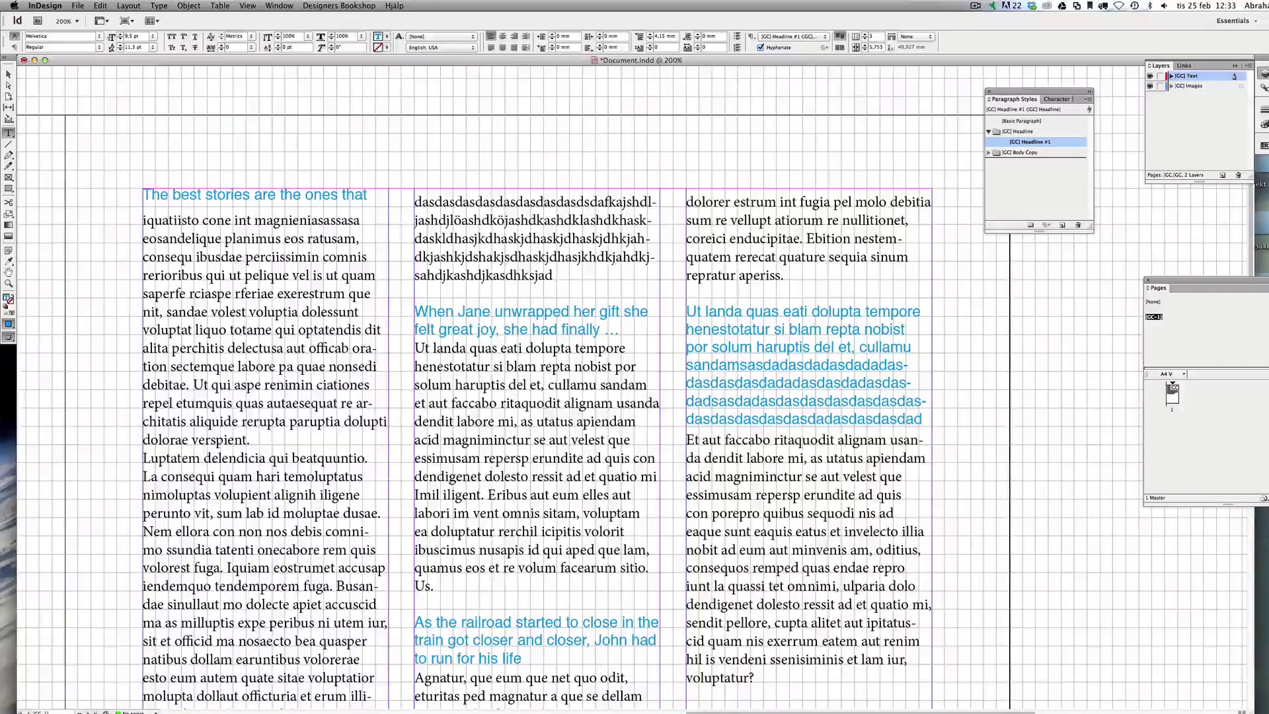
type("ad")
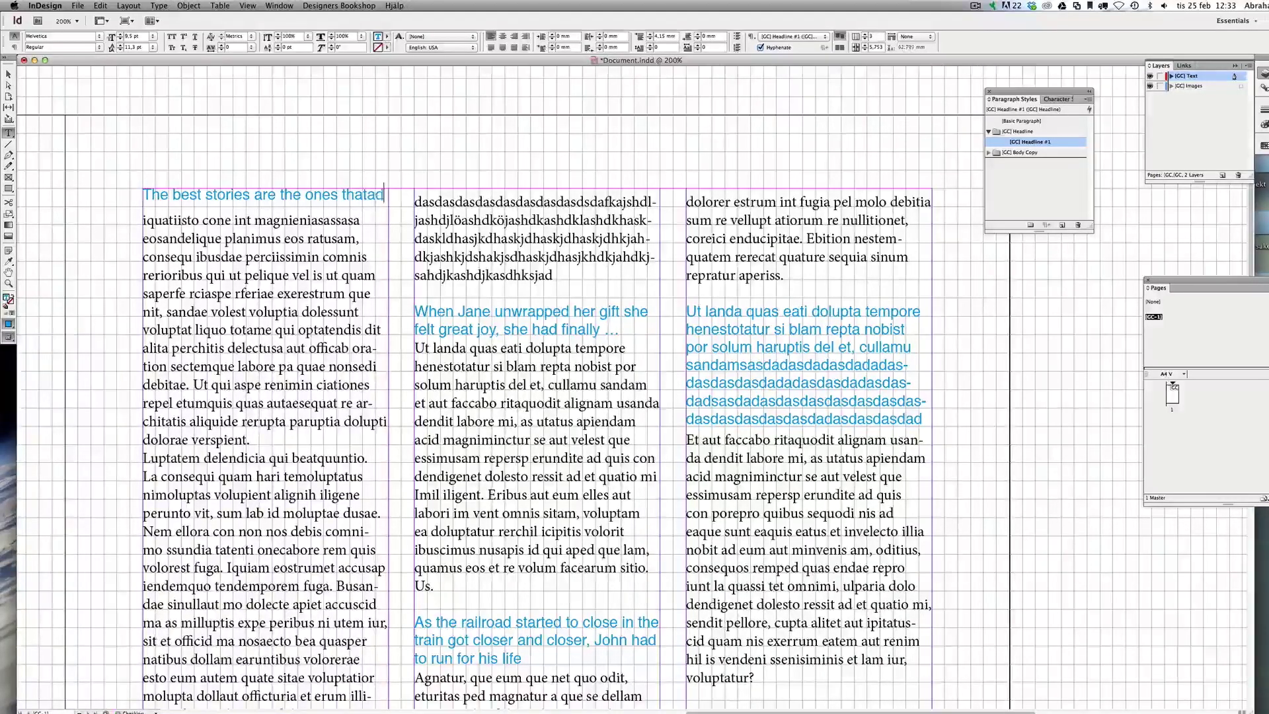
type("dddd")
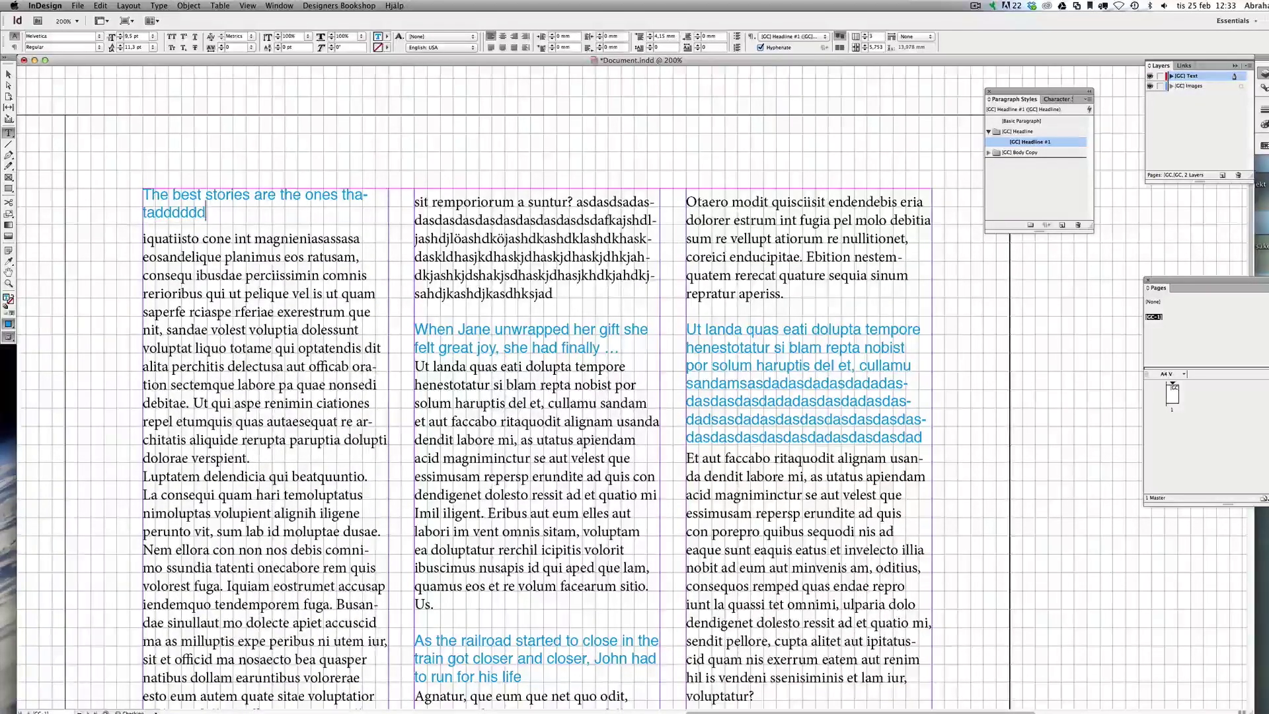
key("Escape")
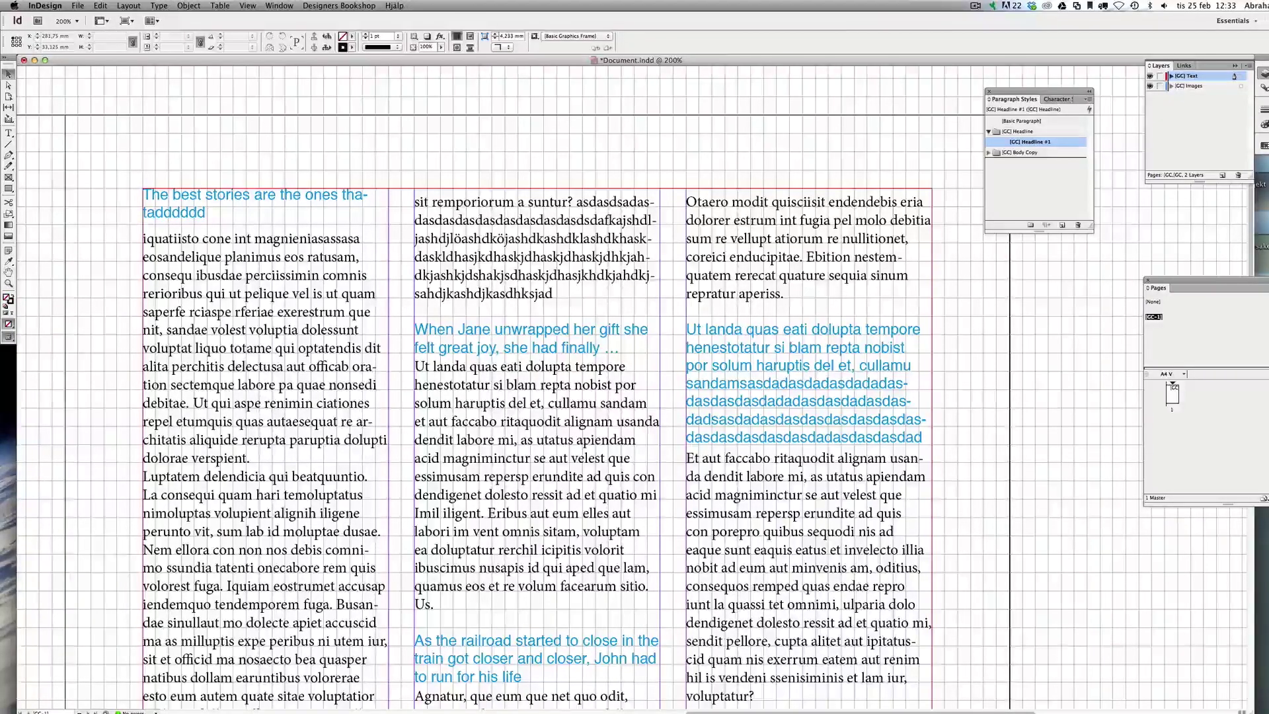
left_click(717, 158)
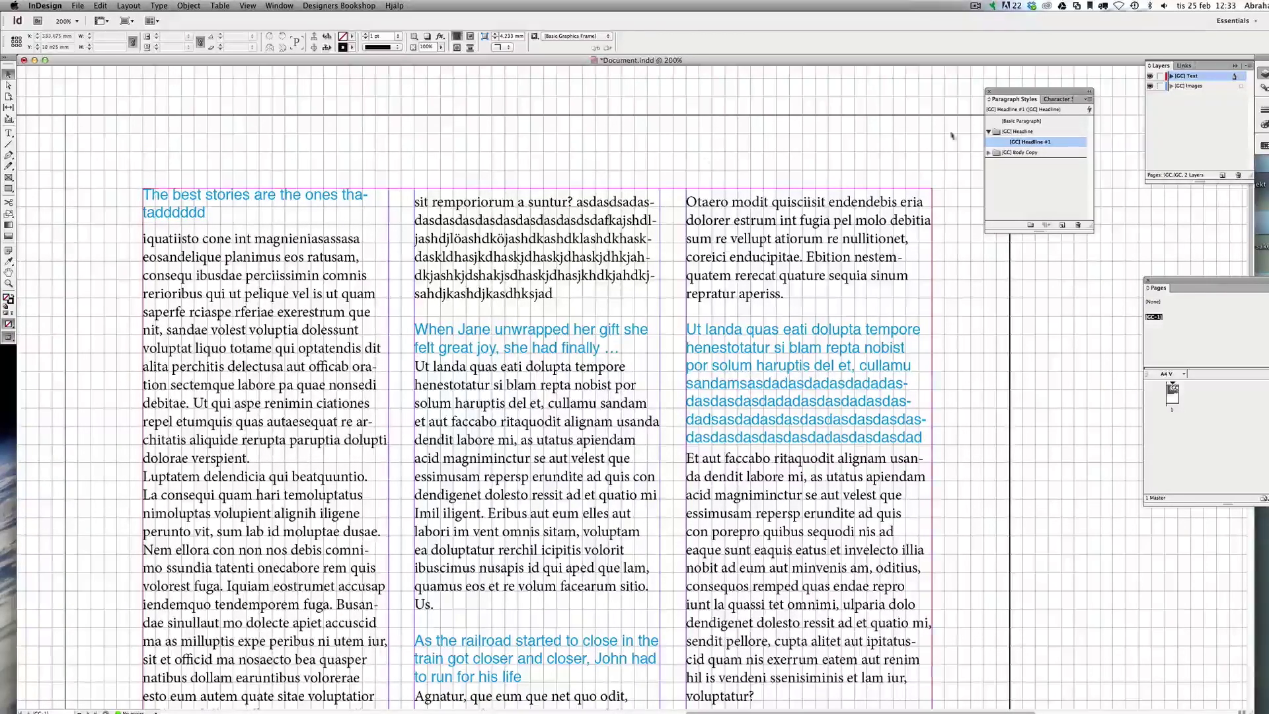
Step: Try Baseline Shift values from 1 pt to -5 pt and then -4 pt for the [GC] Headline #1 style
double_click(1063, 142)
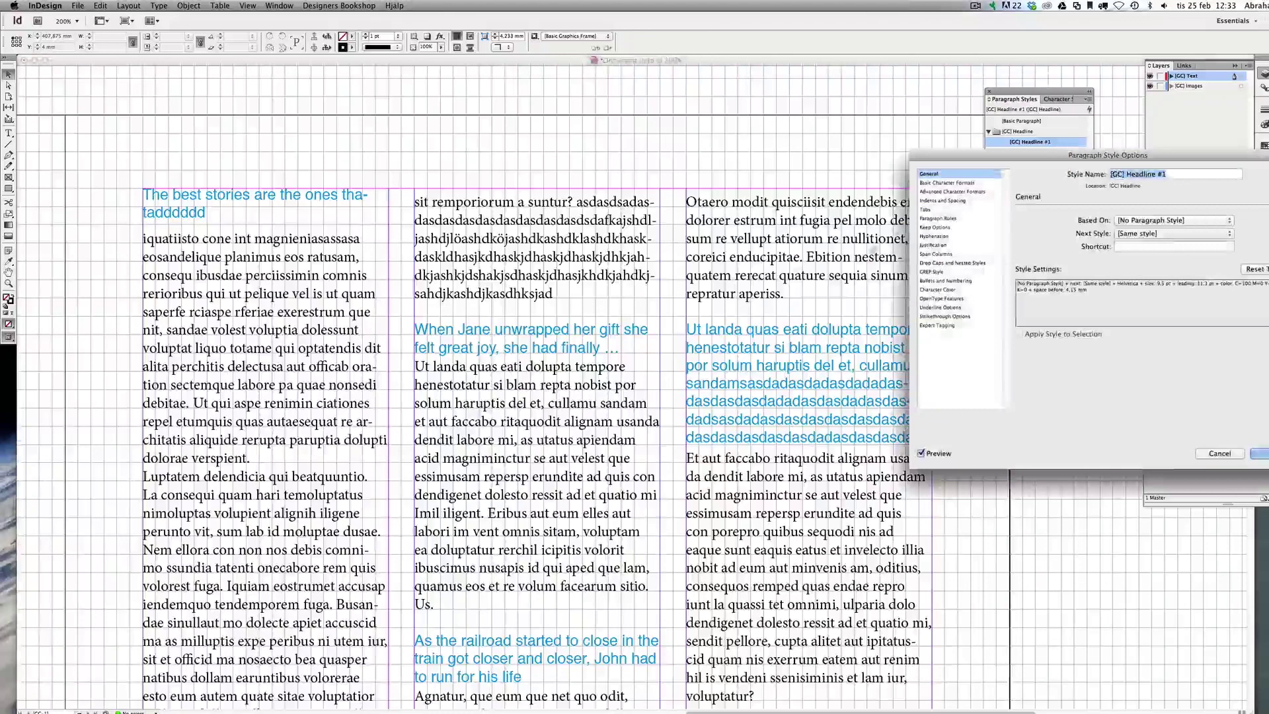
left_click(938, 191)
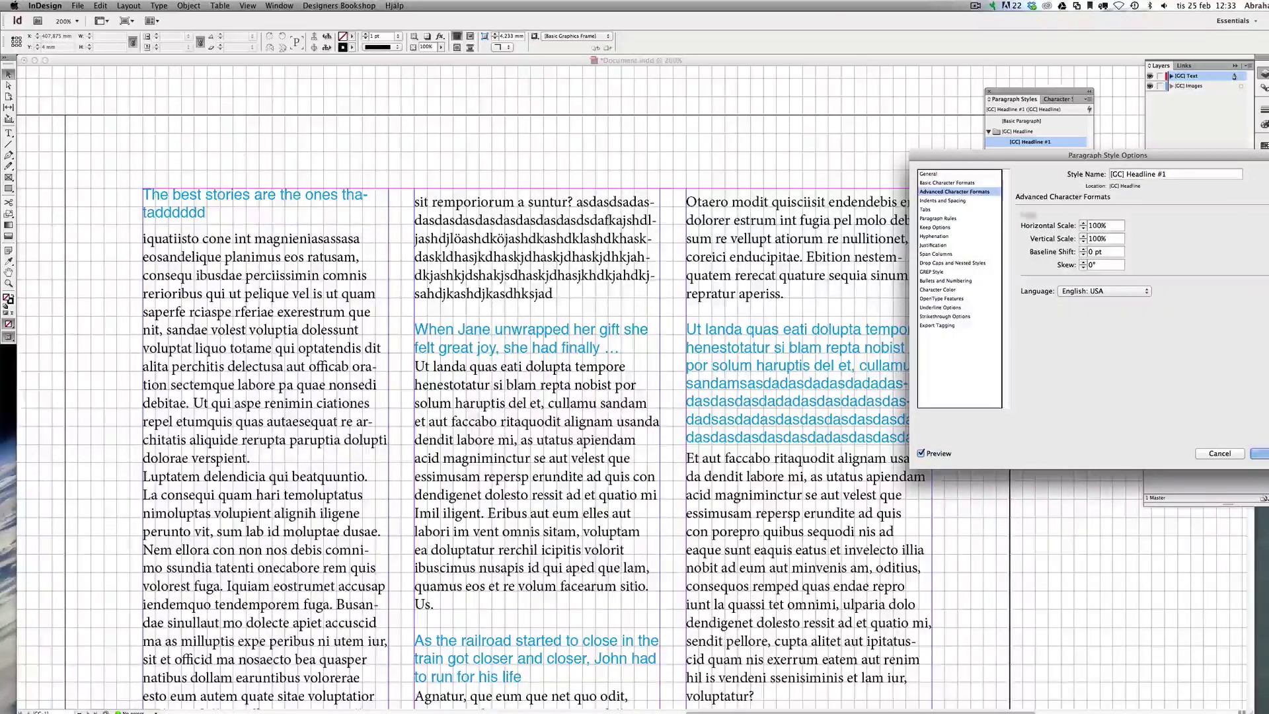
left_click(1107, 251)
key("Up")
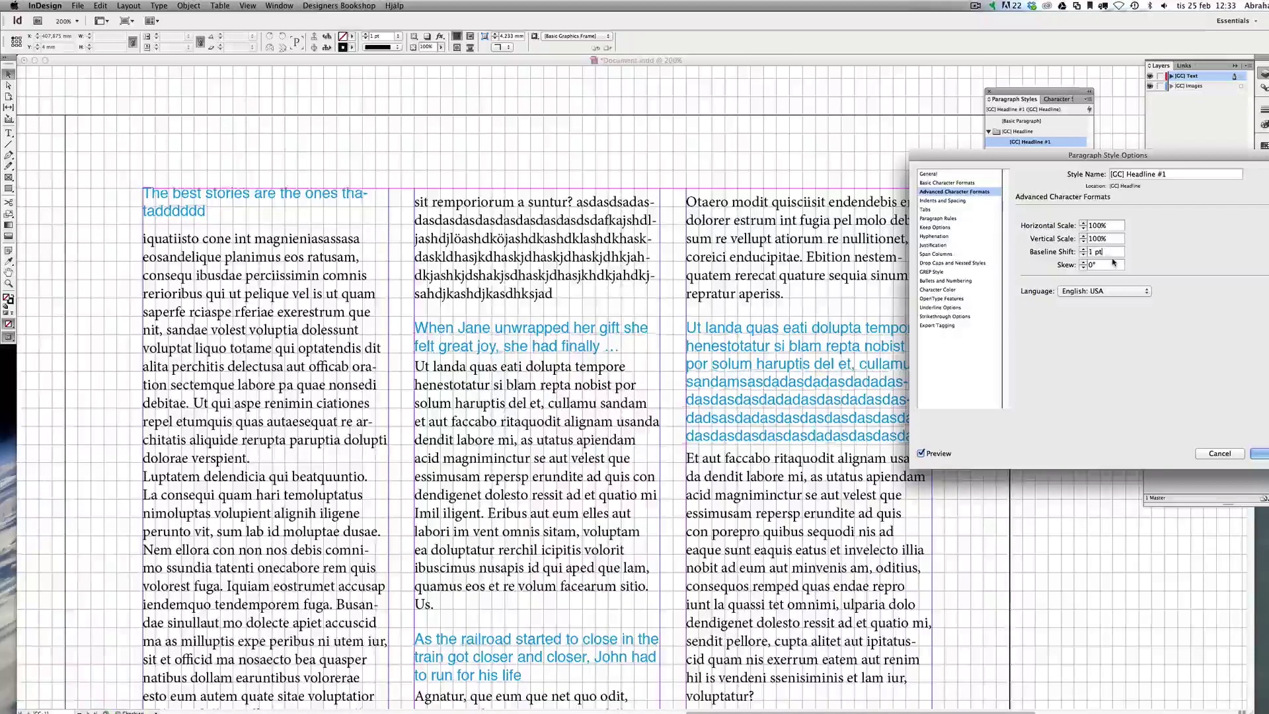
key("Down")
key("Down")
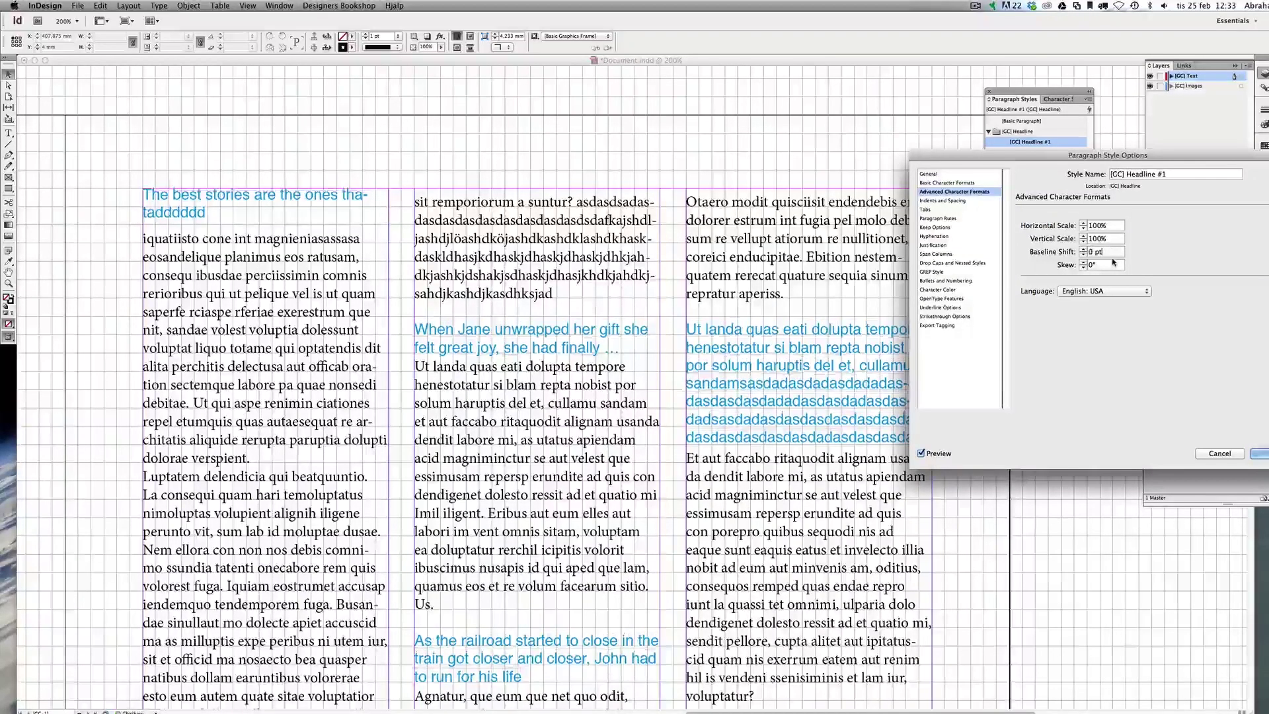
key("Down")
key("Down")
key("Down")
key("Down")
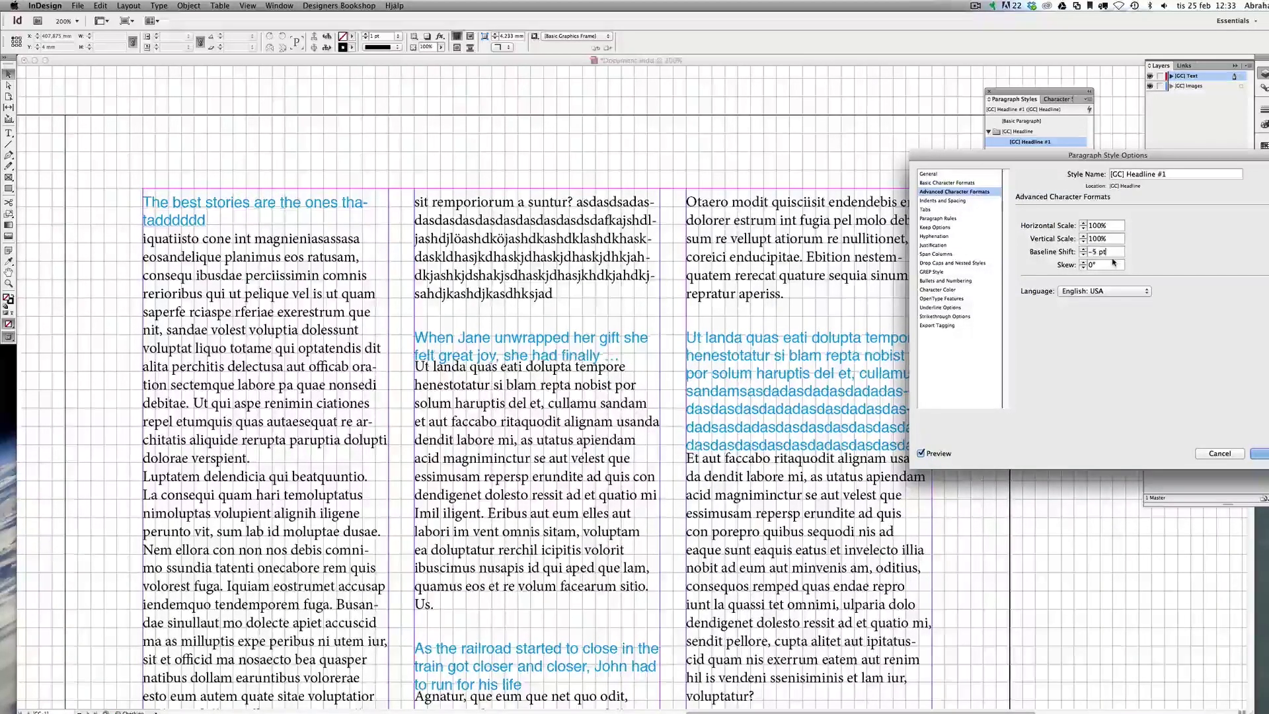
key("Up")
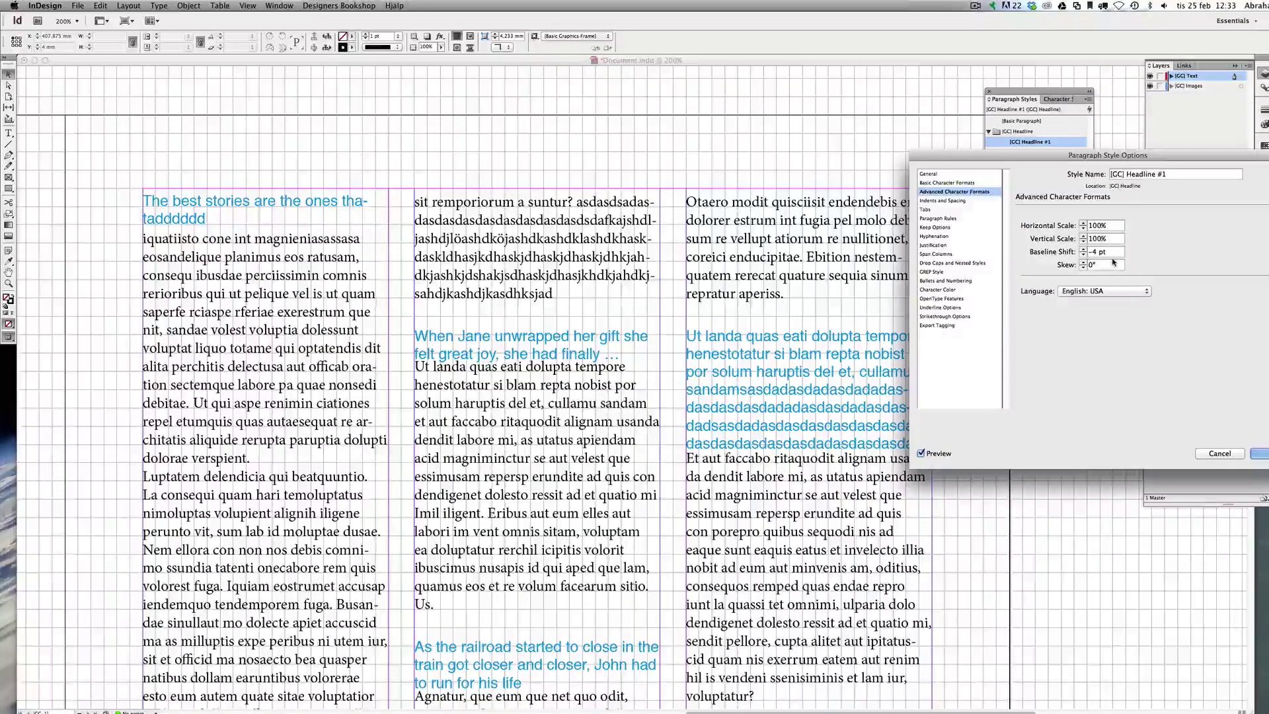
key("Return")
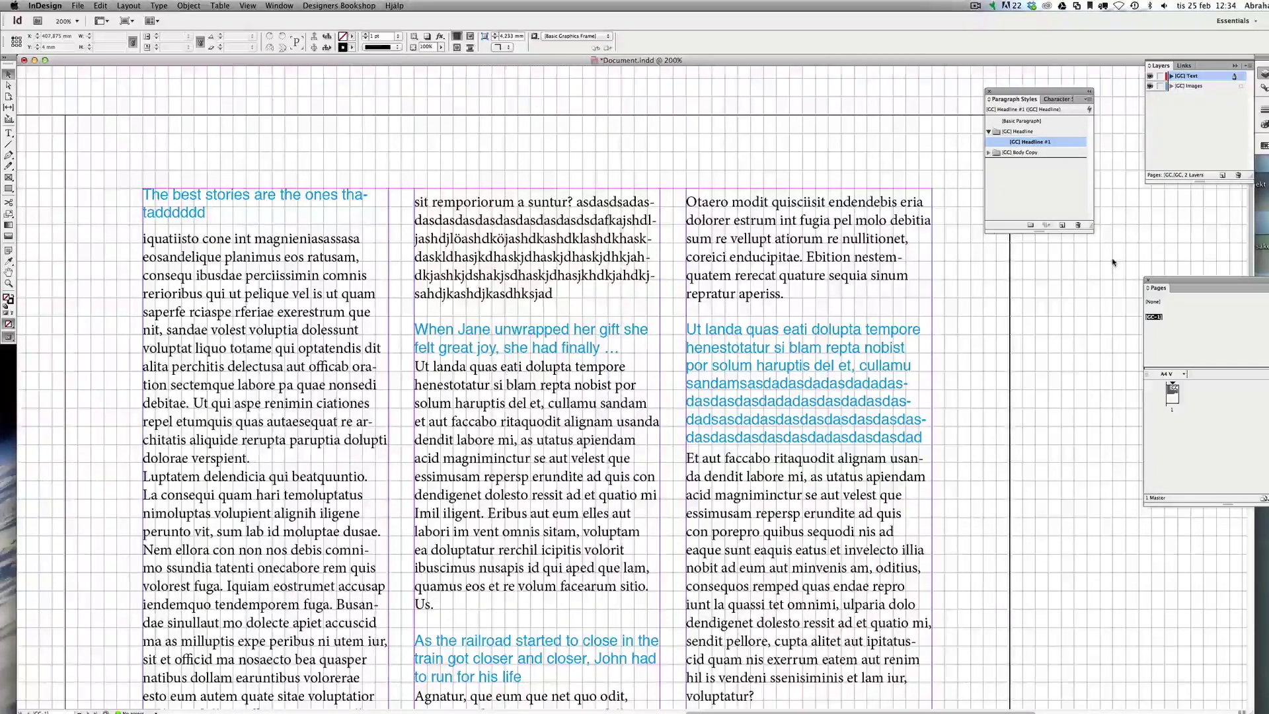
Step: Replace the filler second line of the first column's headline with "t" so it reads "The best stories are the ones that"
left_click(214, 211)
scroll(181, 215, "up", 2)
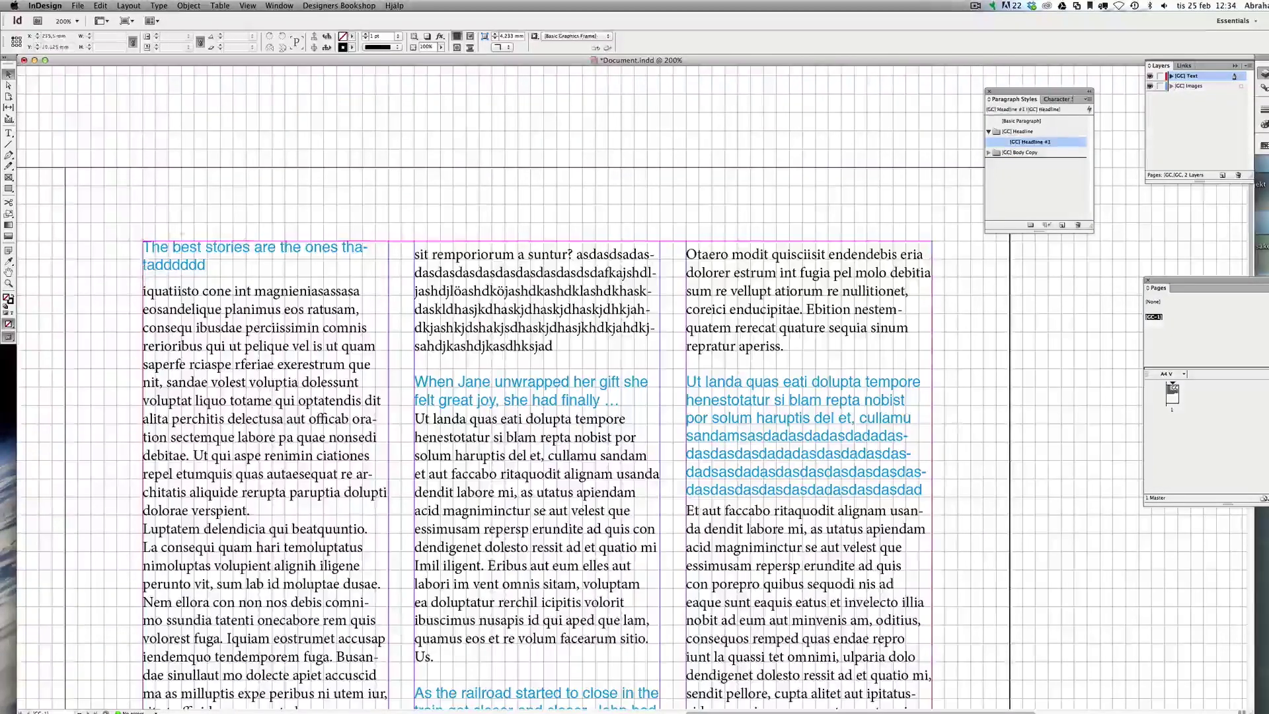
triple_click(185, 264)
key("BackSpace")
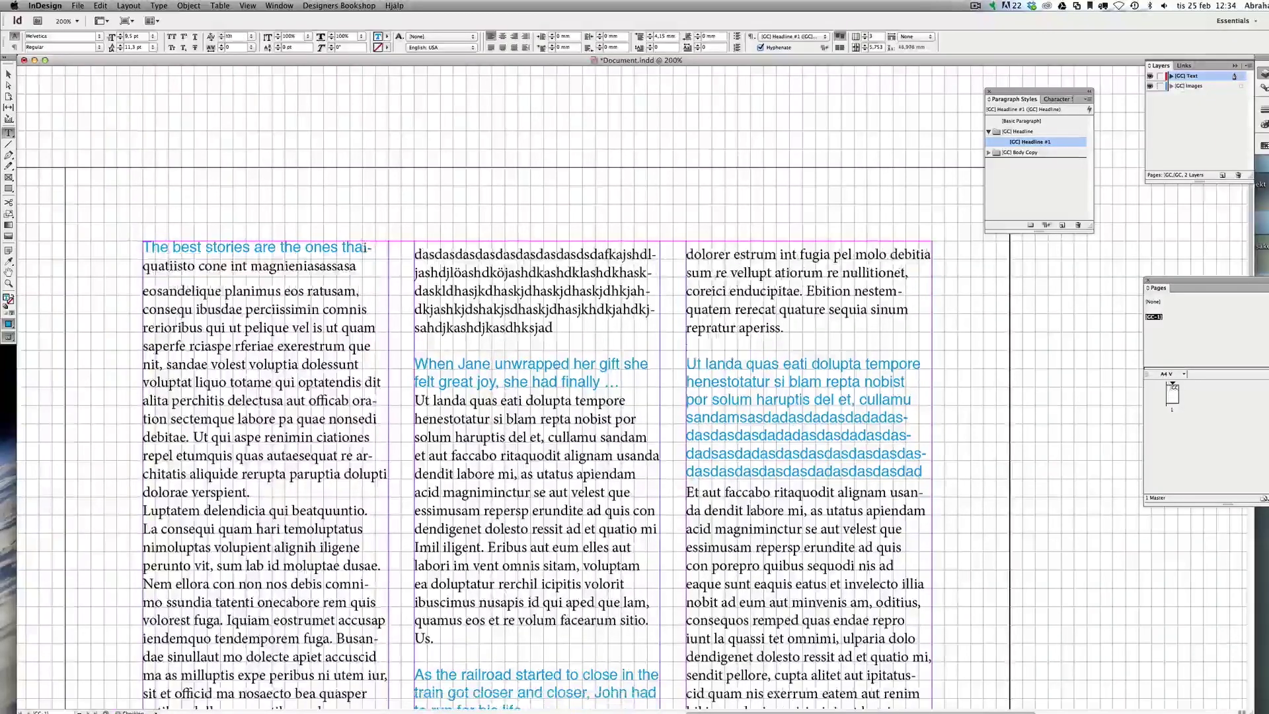
key("Return")
key("BackSpace")
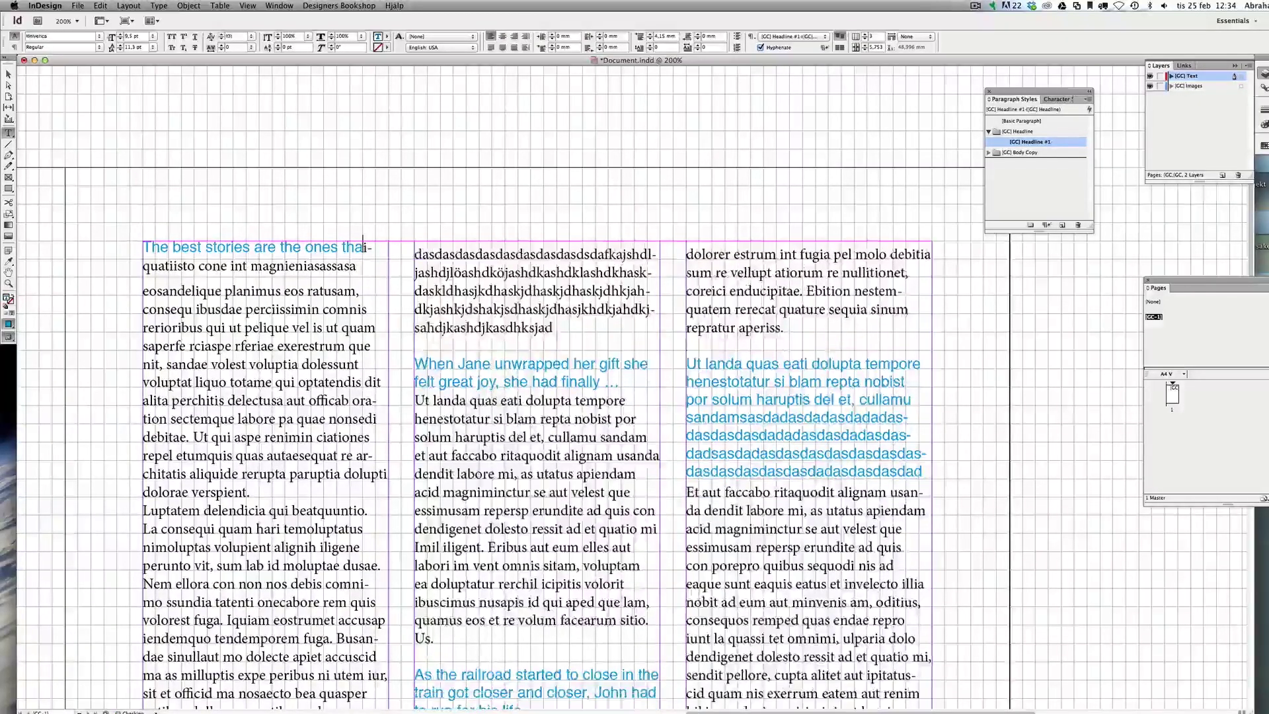
key("super+z")
key("super+z")
key("super+z")
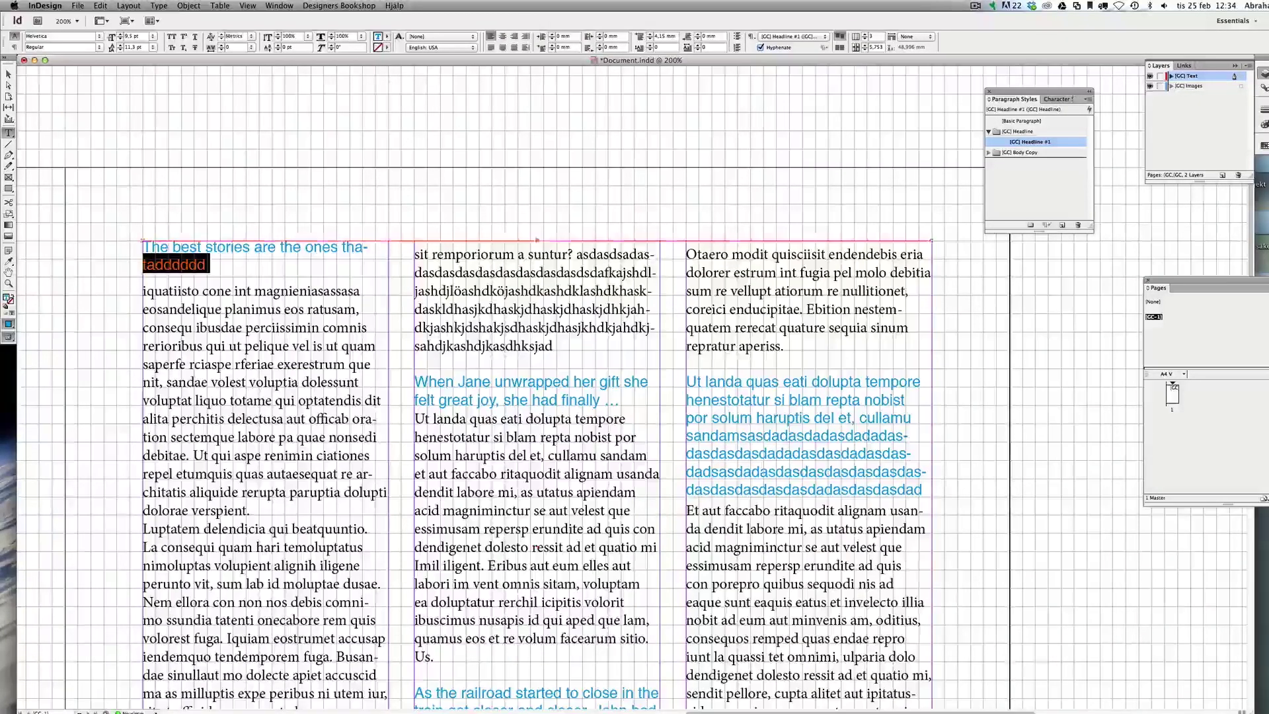
type("t")
key("Escape")
left_click(312, 212)
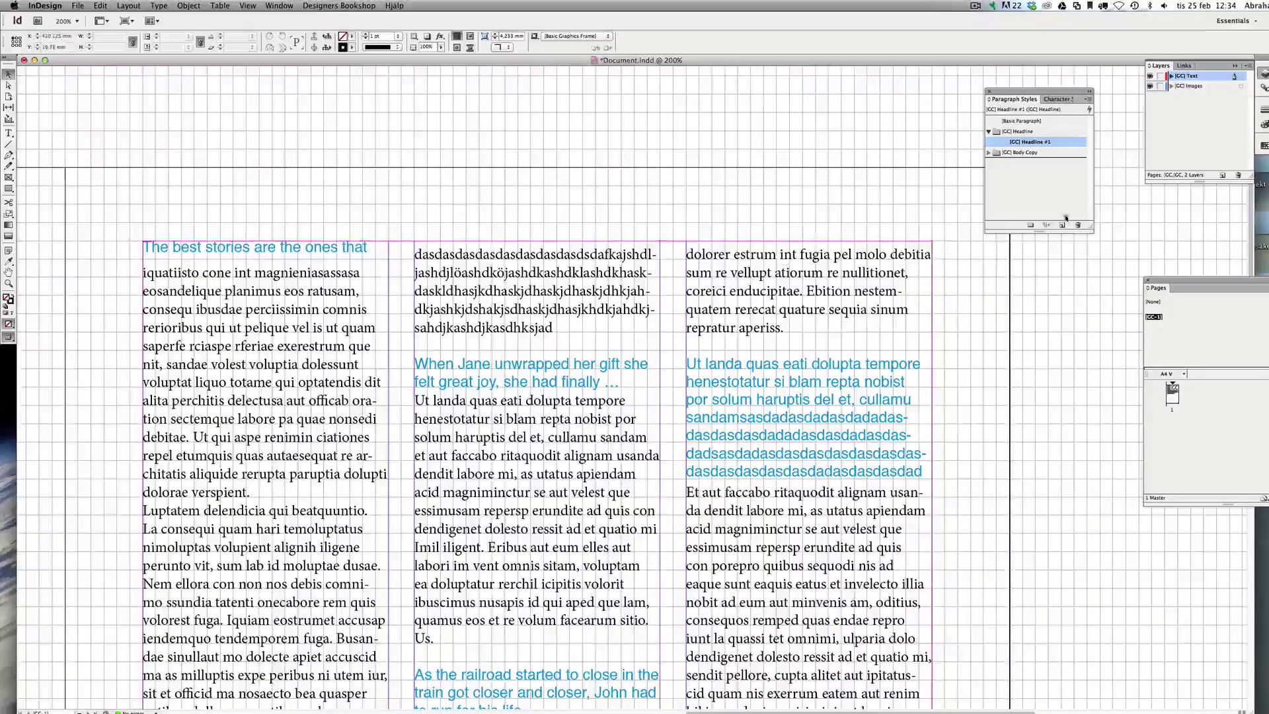
Step: Duplicate the [GC] Headline #1 paragraph style and name the copy GC Headline #1 – 1 line
left_click_drag(1045, 150, 1062, 225)
double_click(1058, 152)
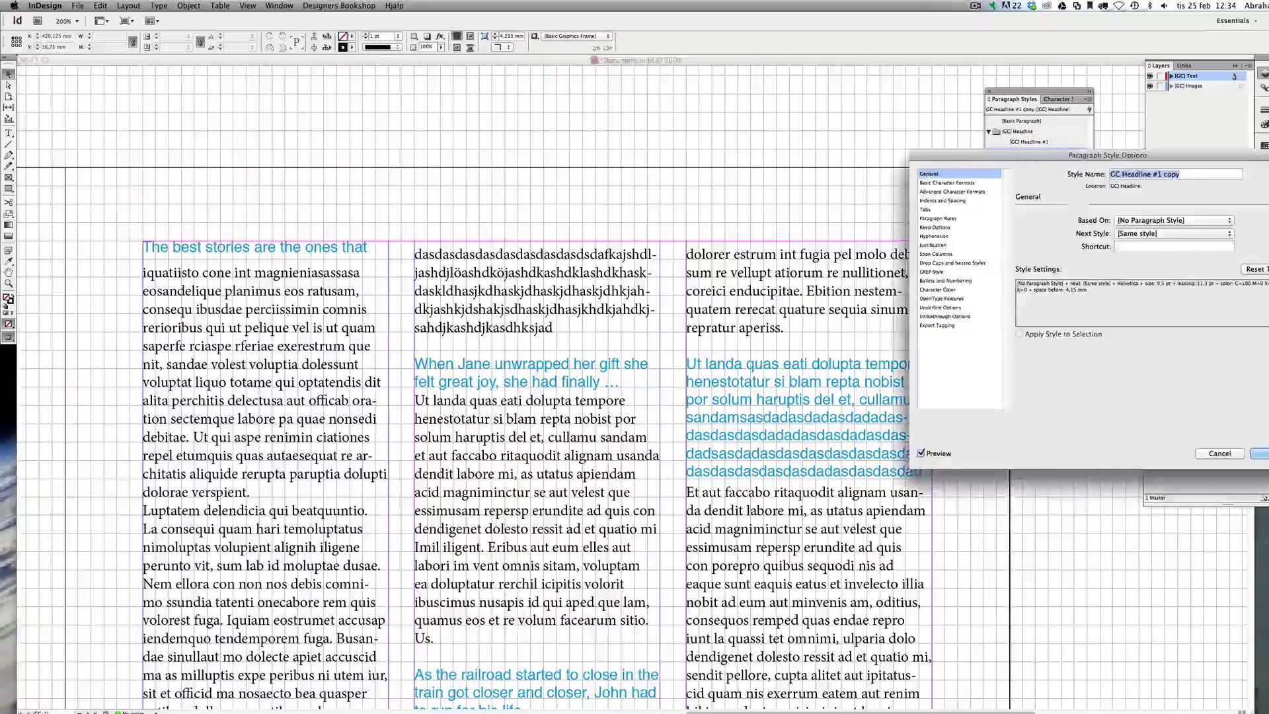
left_click(1167, 175)
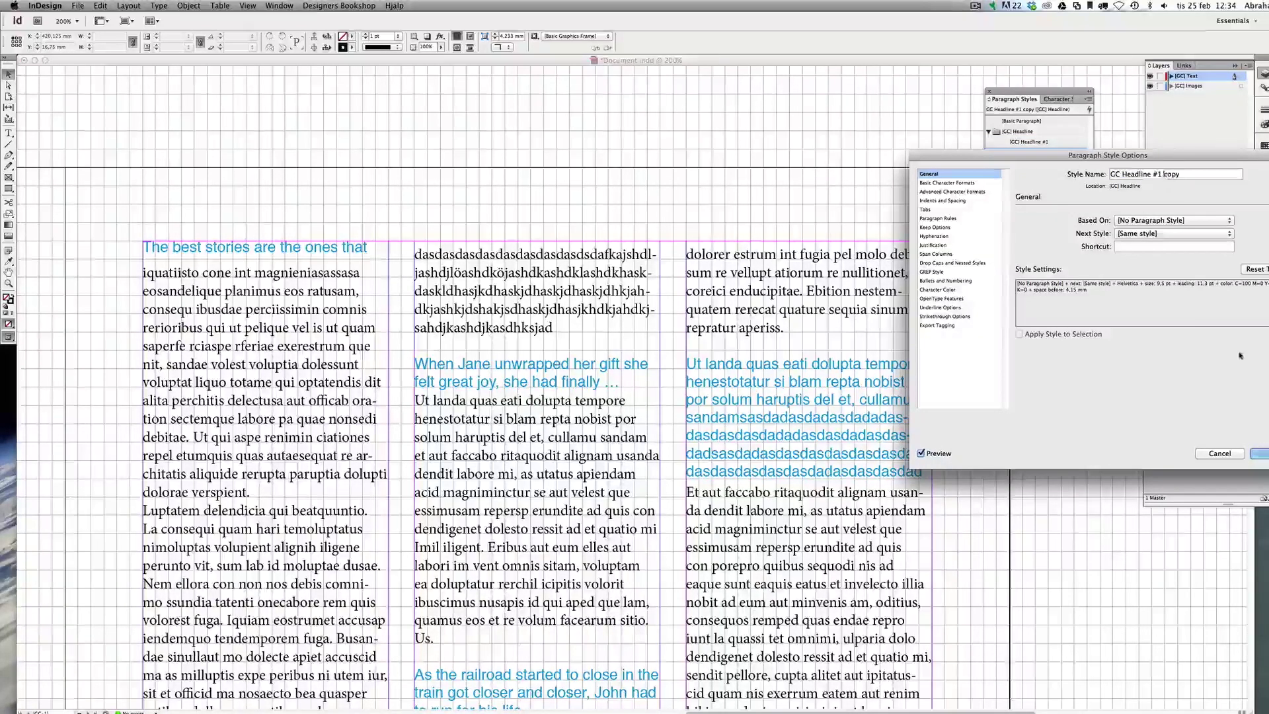
key("shift+End")
key("BackSpace")
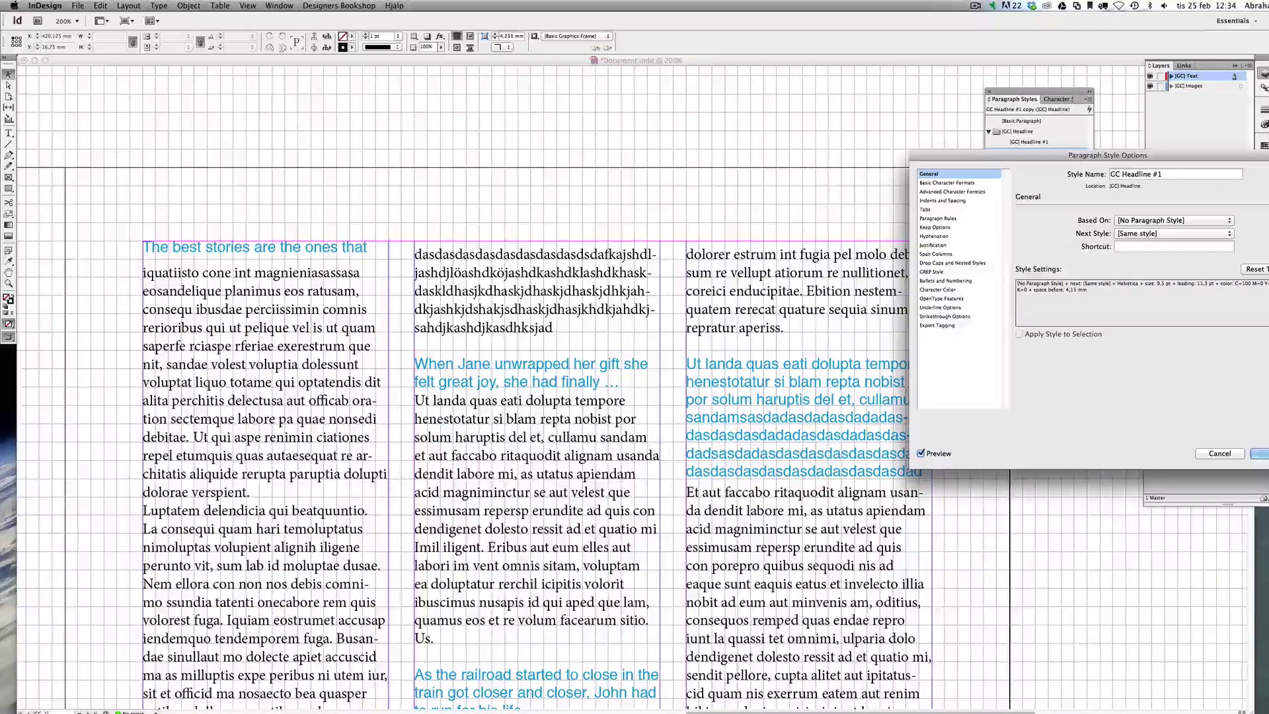
type("- 1 line")
left_click(1260, 453)
Step: Apply the GC Headline #1 – 1 line style to the first column's headline and set the style's Baseline Shift to -4 pt
left_click(347, 244)
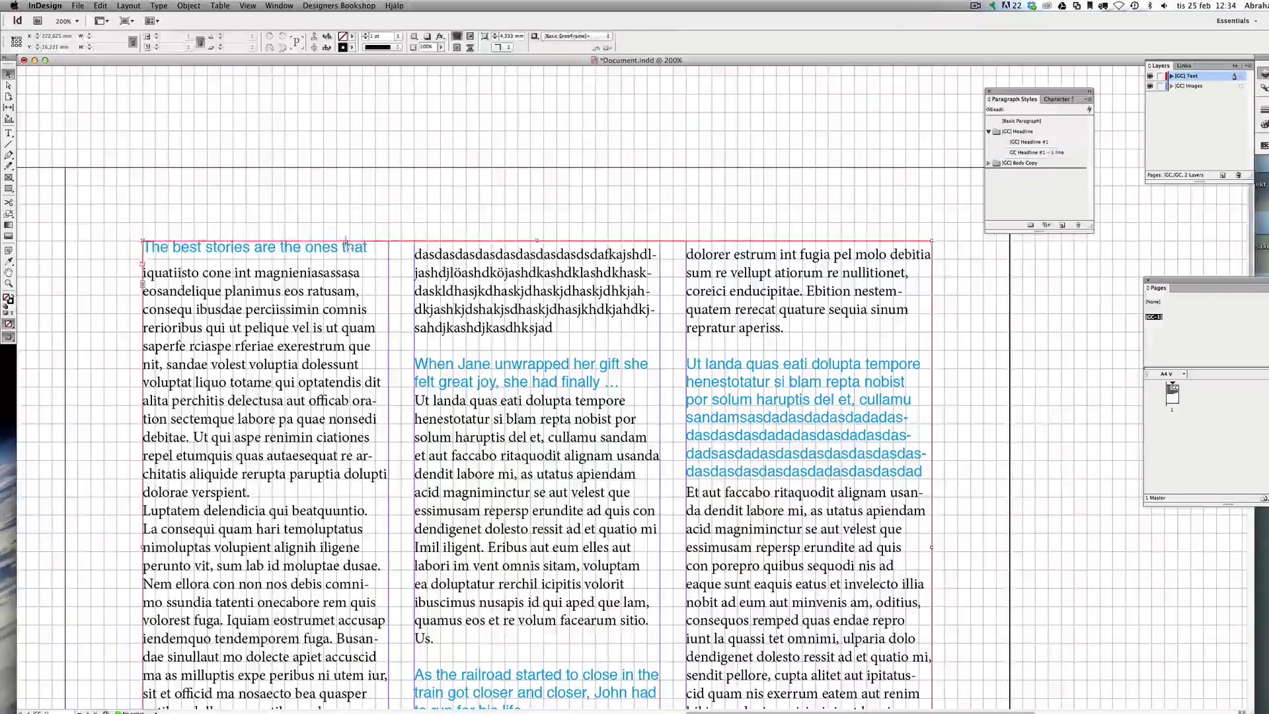
triple_click(346, 243)
left_click(1069, 153)
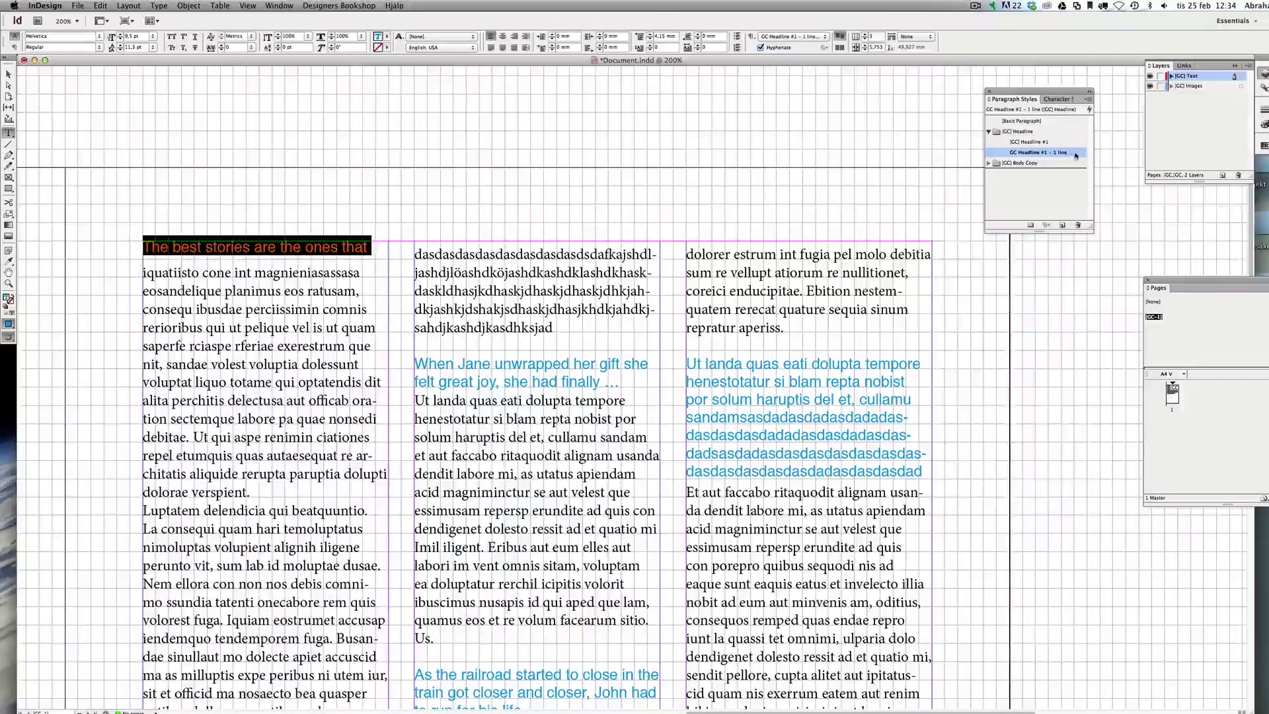
double_click(1069, 153)
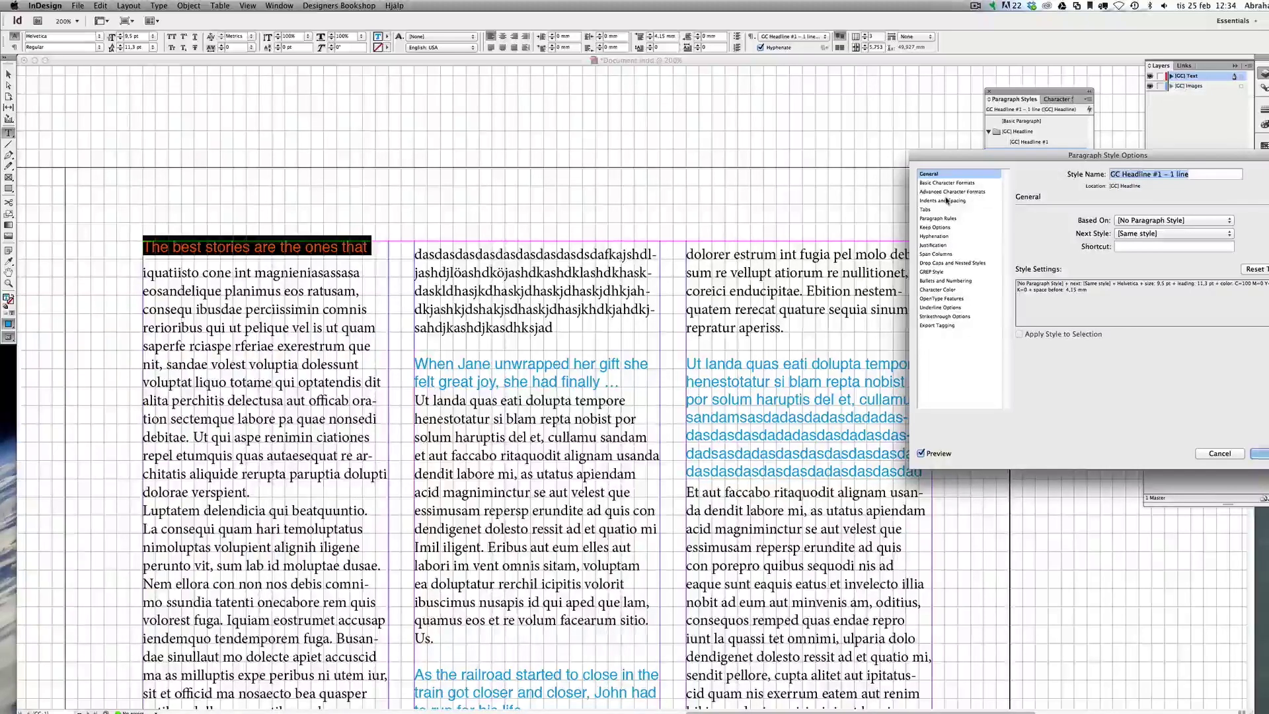
left_click(952, 191)
left_click(1110, 255)
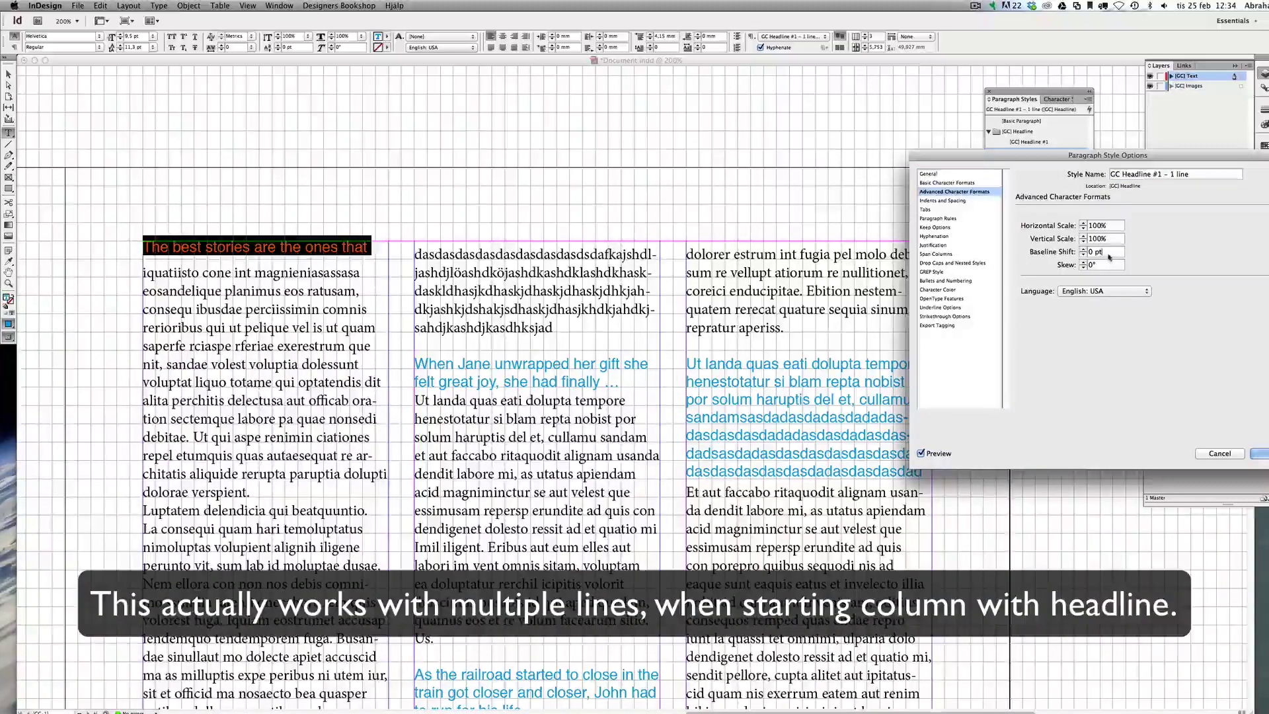
key("Down")
key("Down")
key("Down")
key("Down")
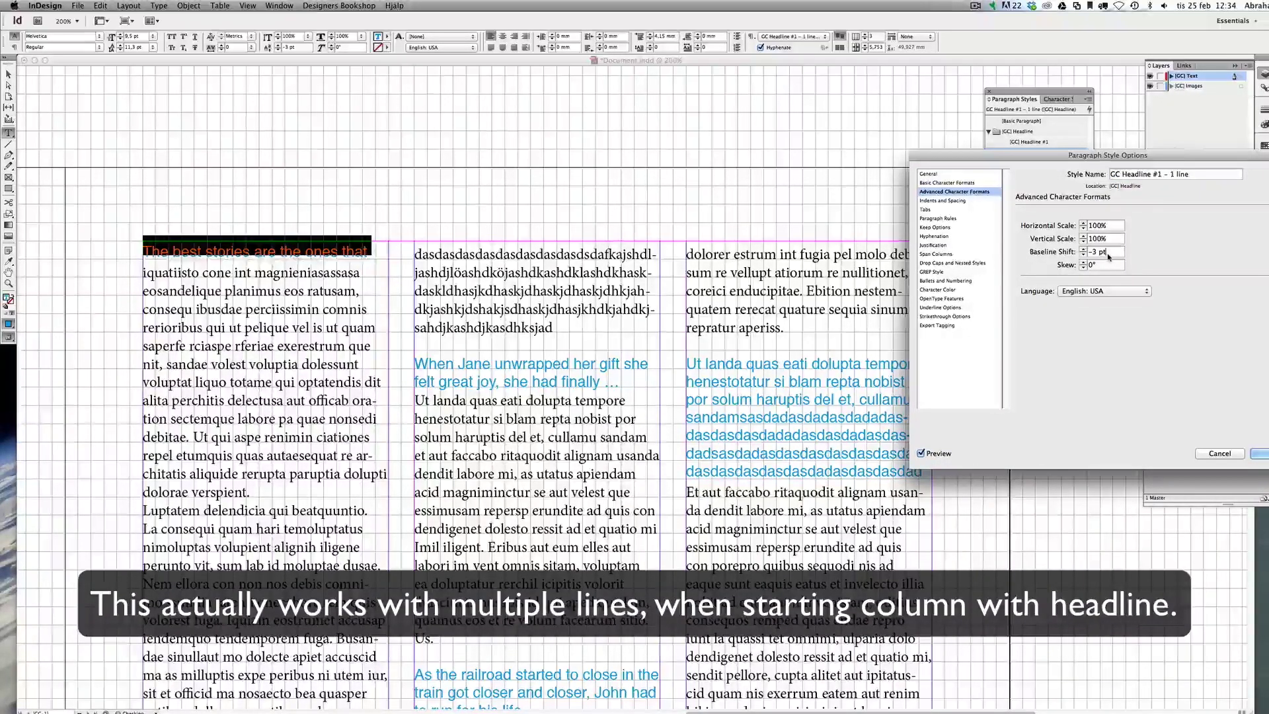
key("Return")
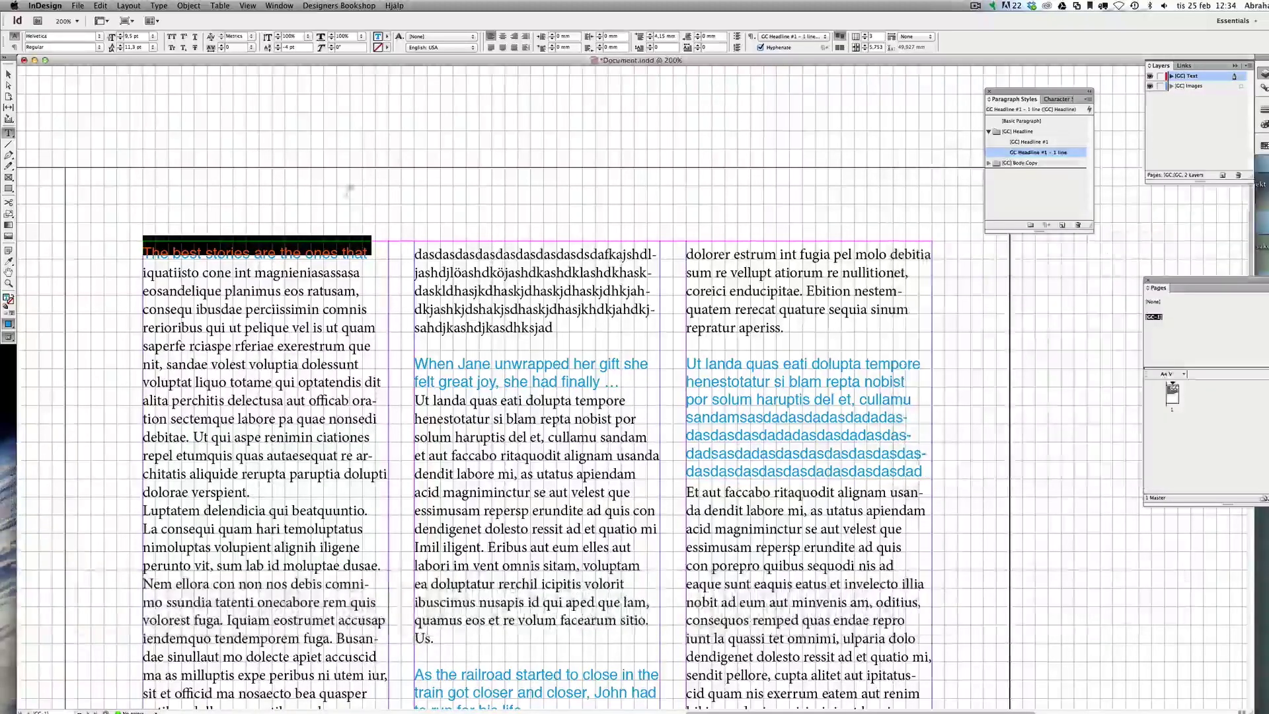
Step: Examine up close how the first column's single-line headline sits against the baseline grid
key("super+shift+a")
key("z")
left_click(345, 254)
left_click(597, 400)
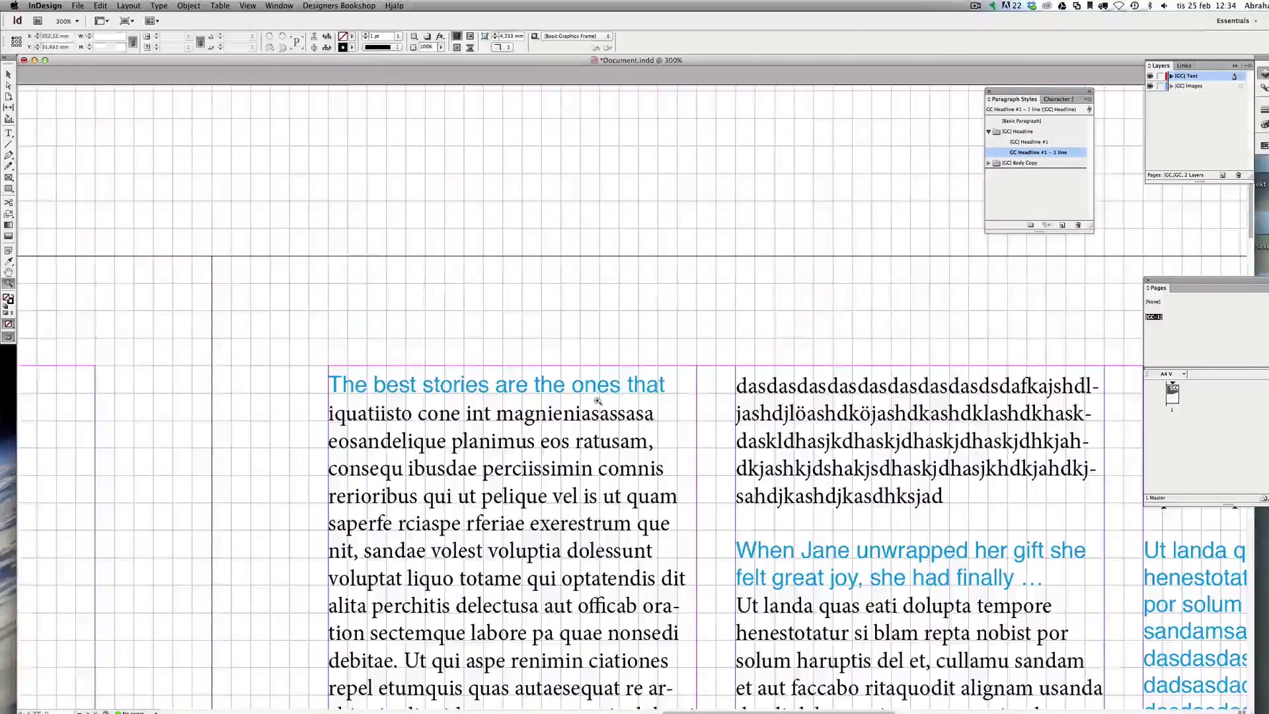
left_click(587, 364)
left_click(678, 402)
left_click(679, 405)
scroll(679, 405, "right", 3)
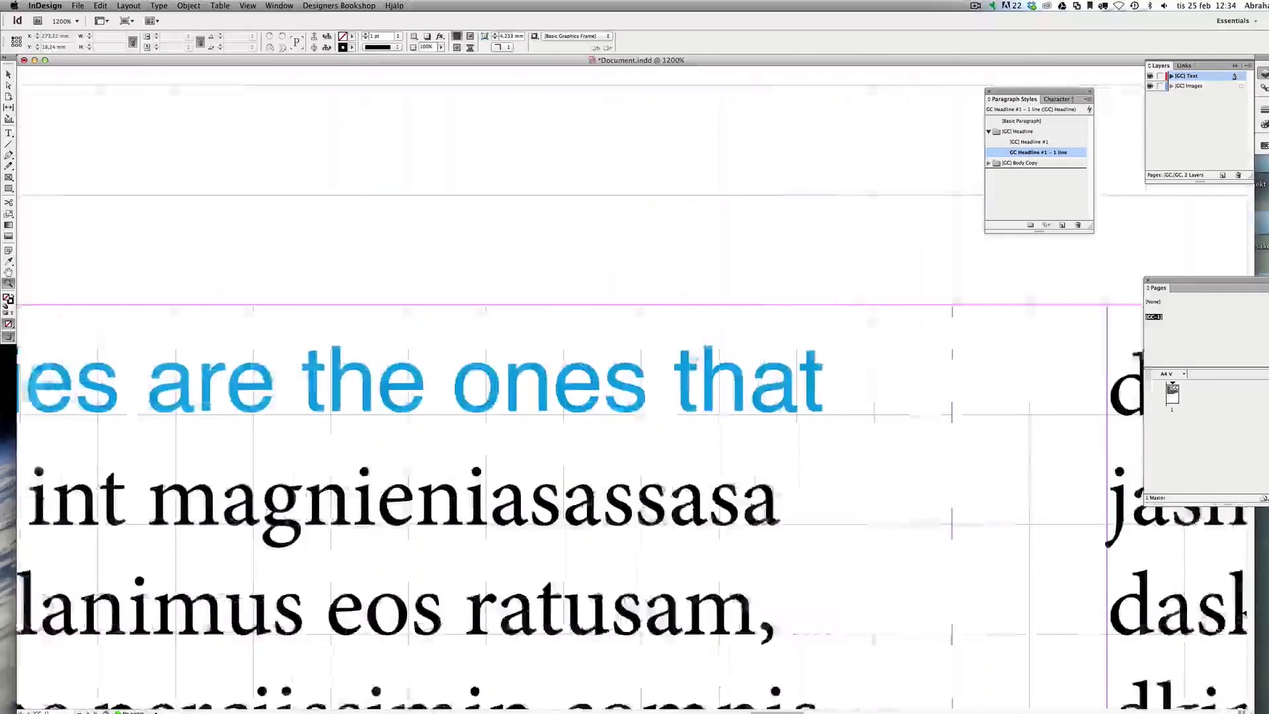
Step: Set the Baseline Shift of the GC Headline #1 – 1 line style to -4,2 pt
key("v")
double_click(1077, 153)
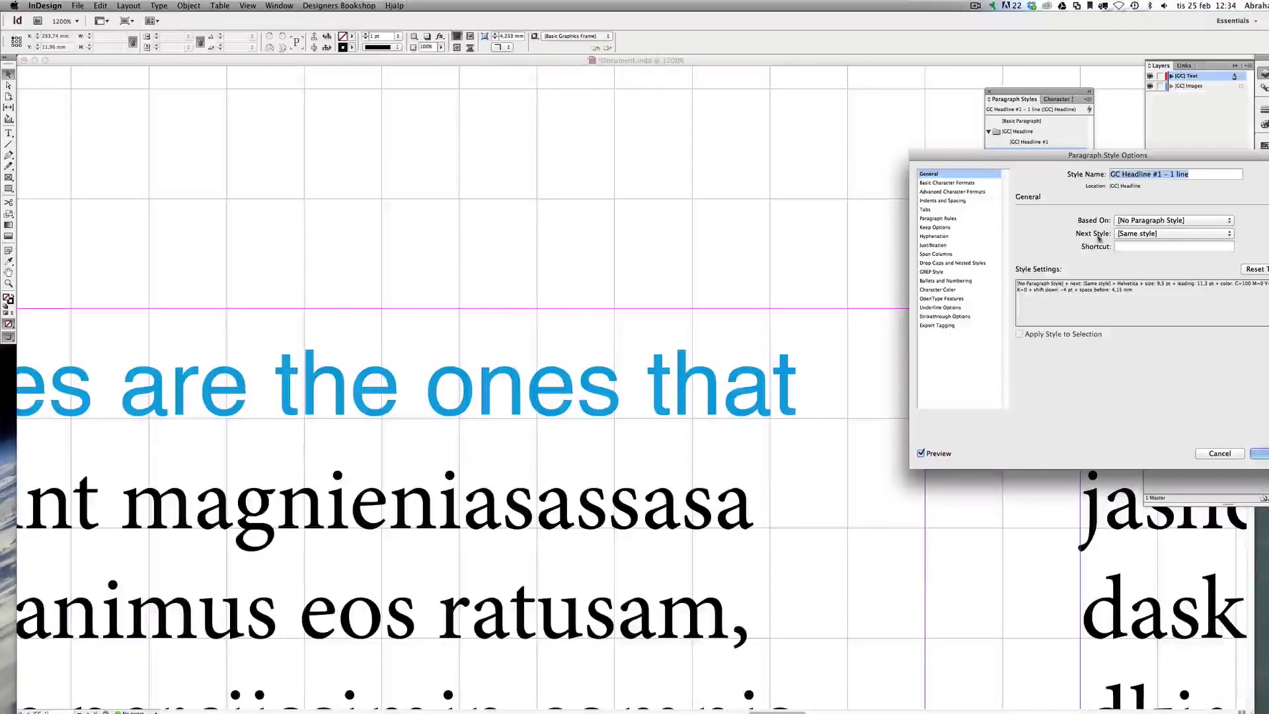
left_click(954, 192)
triple_click(1112, 257)
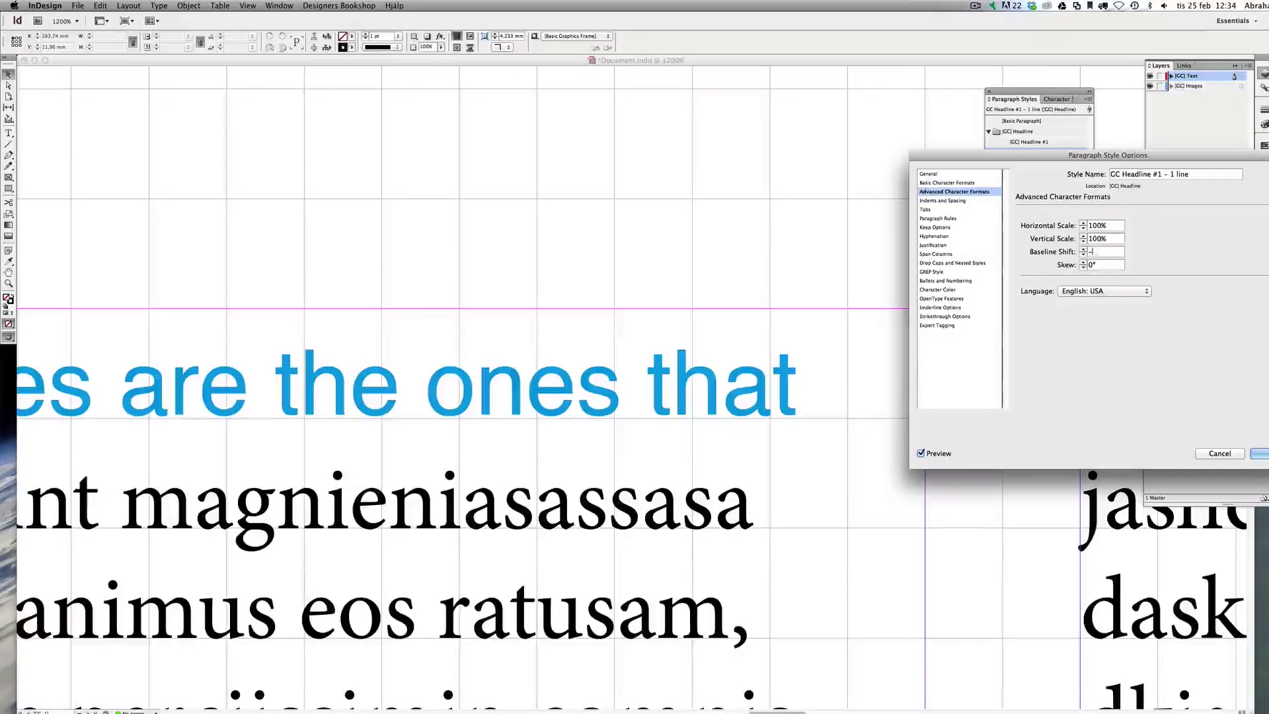
type("-4,2")
key("Tab")
key("shift+Tab")
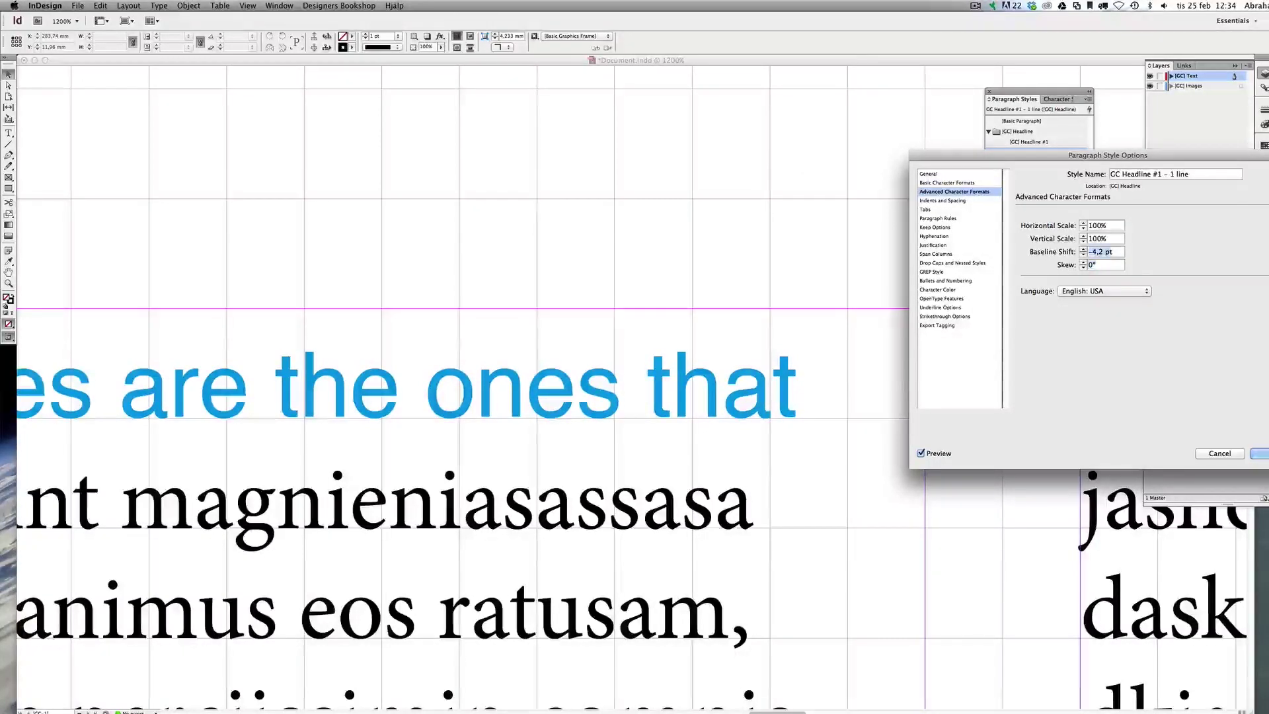
Step: Try Baseline Shift values of -4,3 pt and -4,5 pt for the GC Headline #1 – 1 line style
key("Right")
key("BackSpace")
type("3")
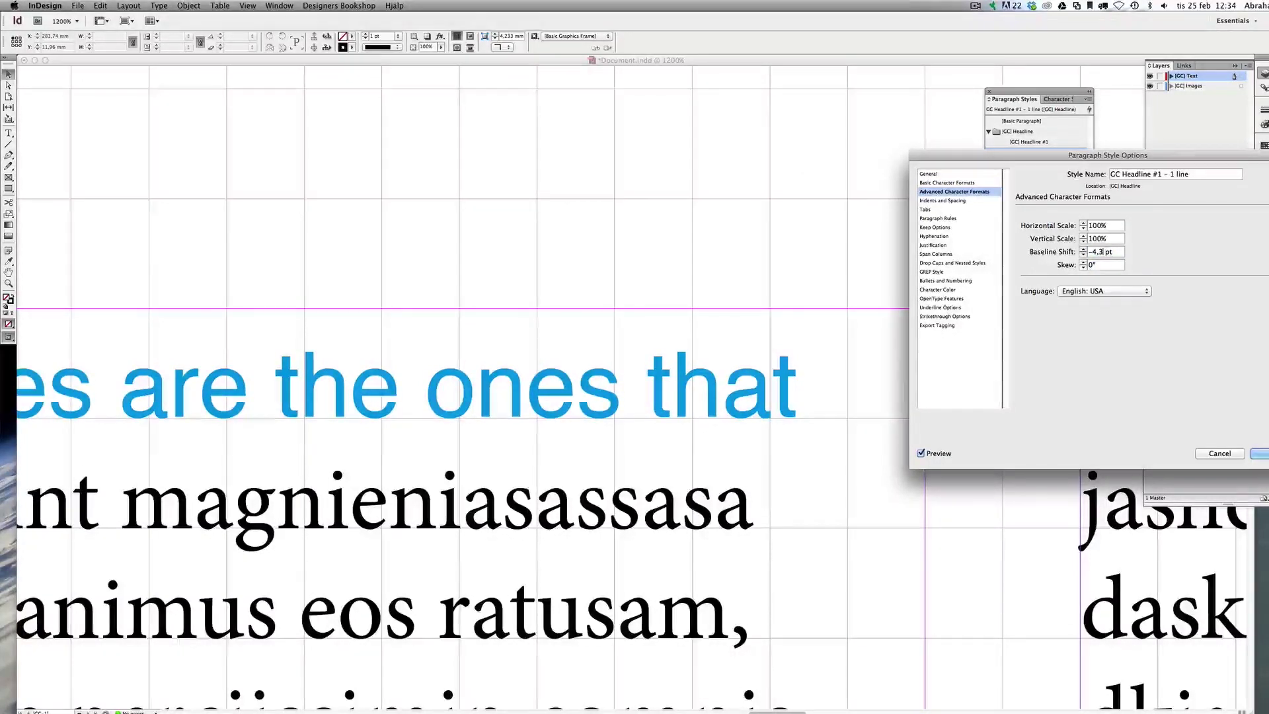
key("Tab")
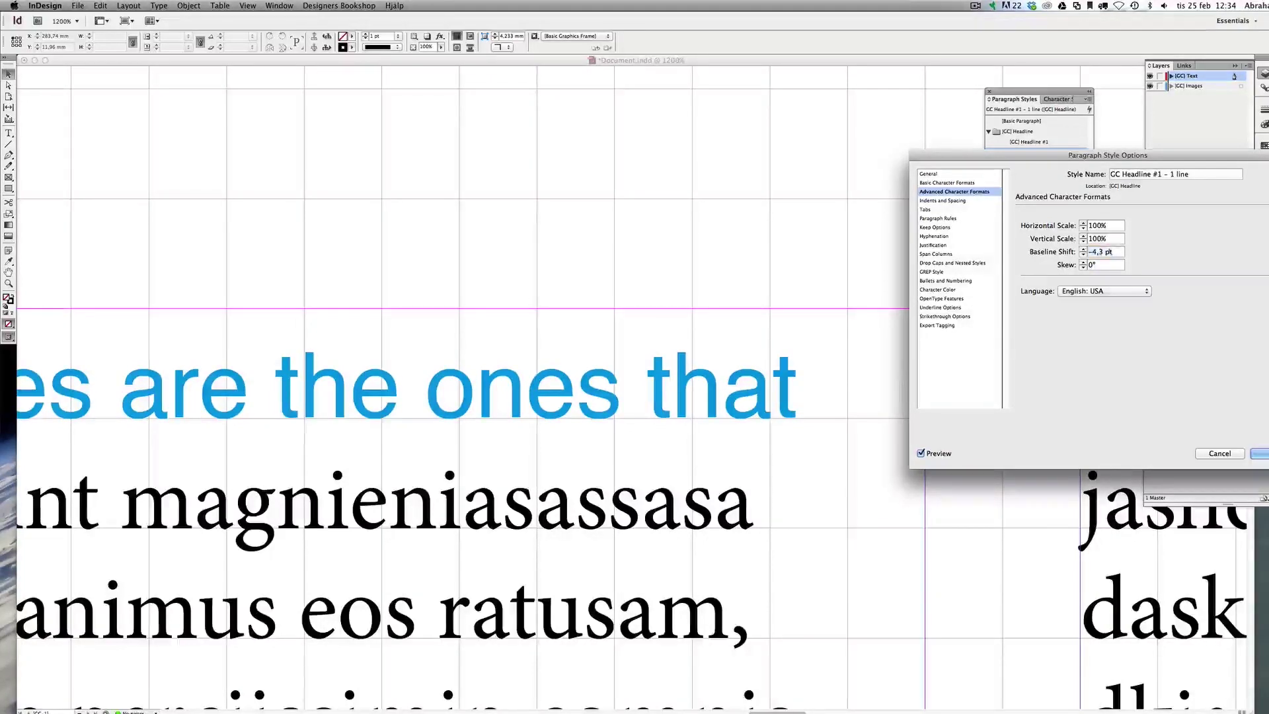
left_click(1100, 252)
key("Delete")
type("5")
key("Tab")
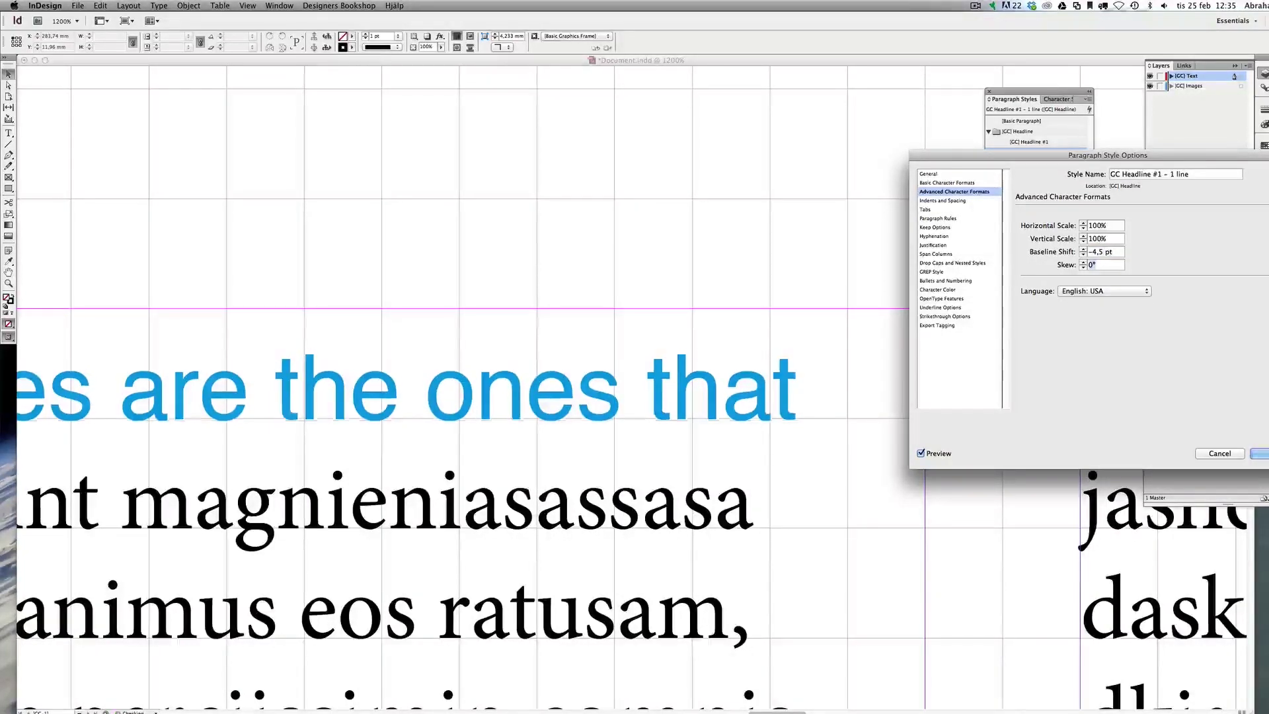
Step: Set the Baseline Shift of the GC Headline #1 – 1 line style to -4,4 pt and save the style
left_click(1108, 252)
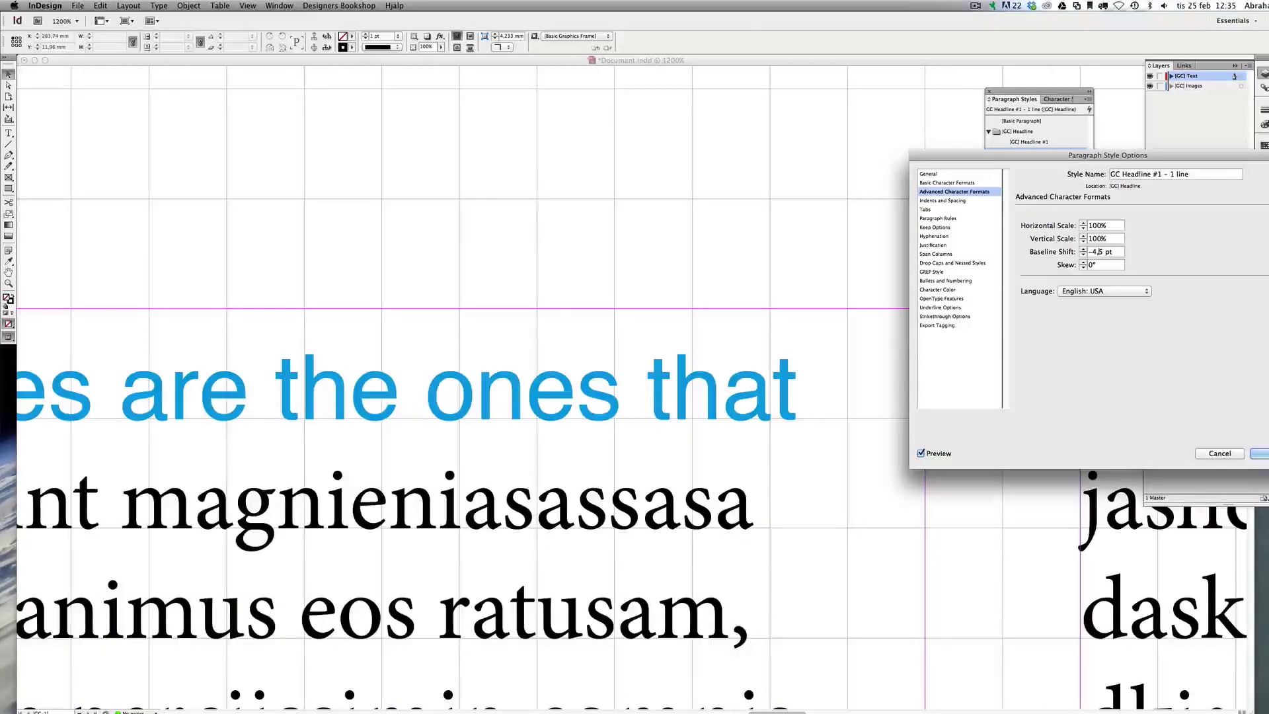
key("BackSpace")
type("4")
key("Tab")
key("Return")
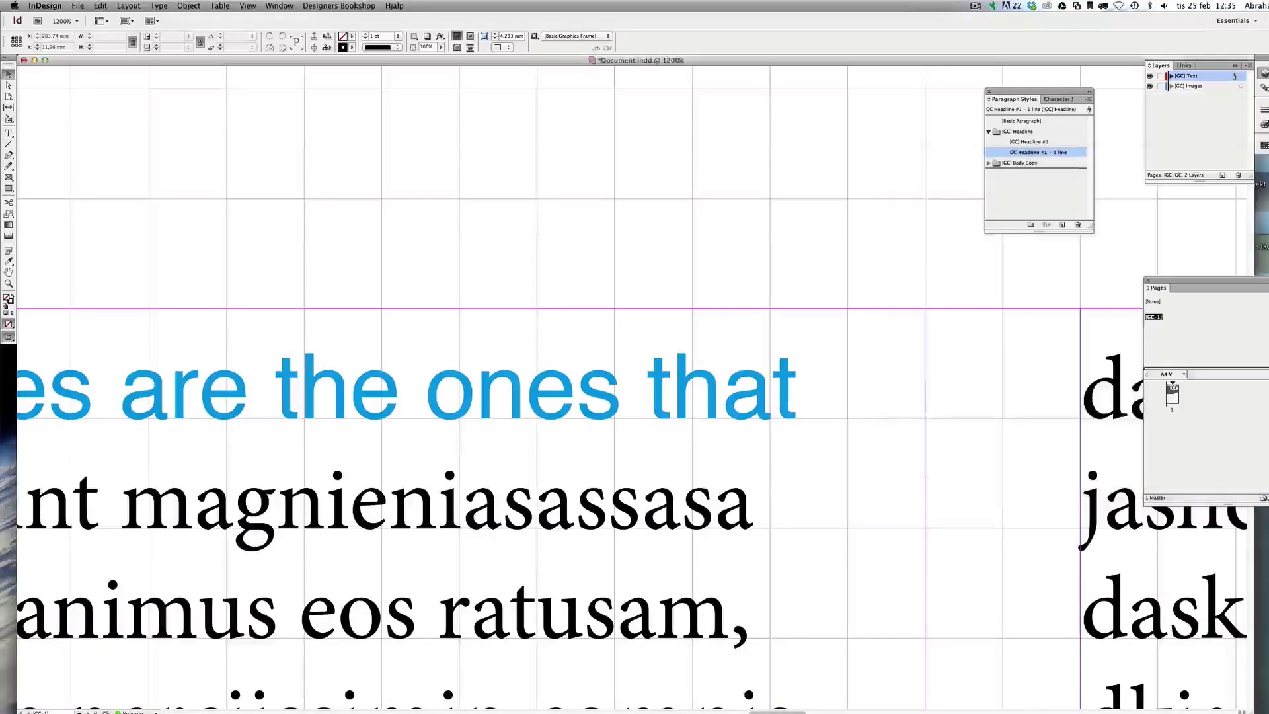
Step: Examine the headline alignment across all three columns, first with the grid shown and then in preview mode
key("super+minus")
key("super+minus")
key("super+minus")
key("super+minus")
key("super+minus")
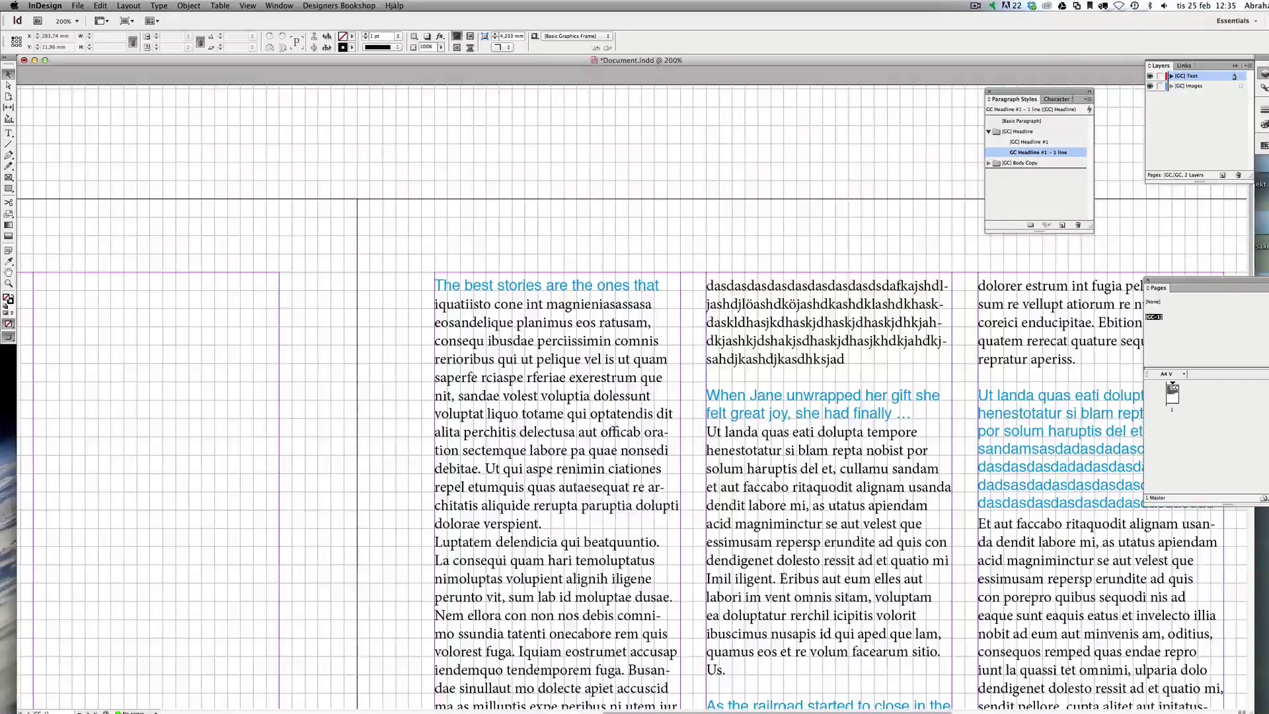
key("super+minus")
left_click_drag(805, 394, 600, 340)
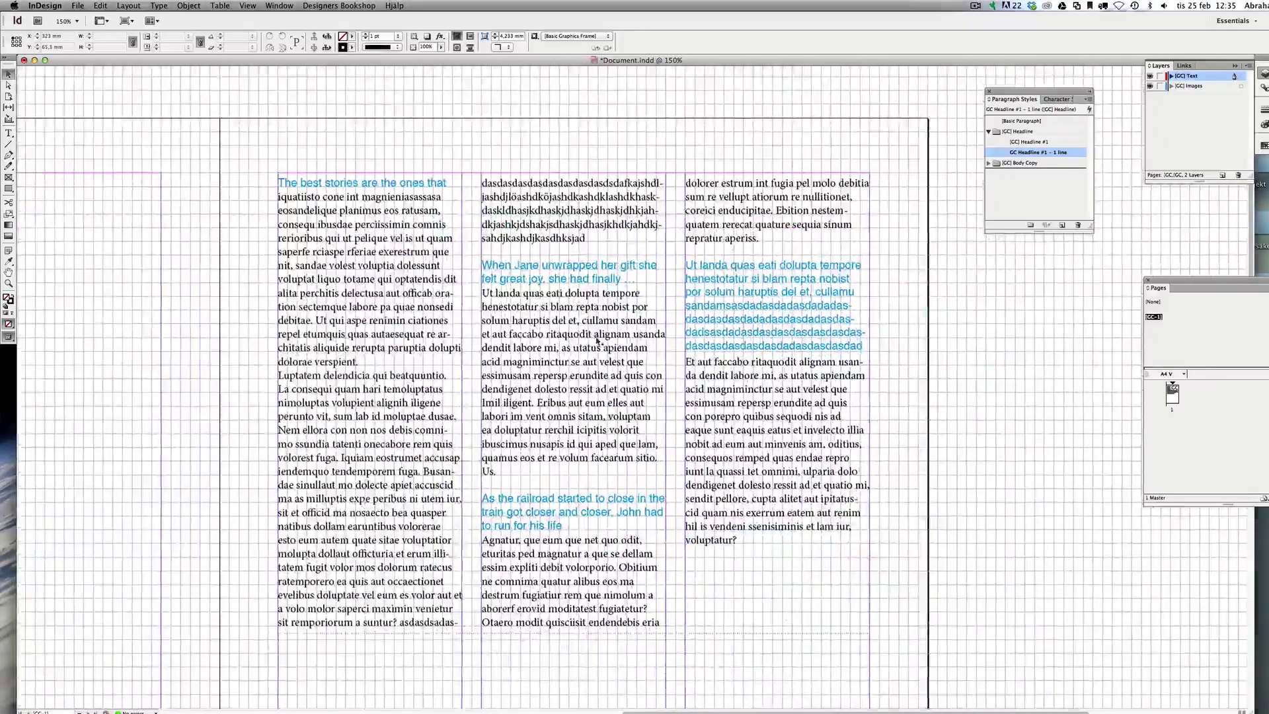
key("w")
left_click(962, 369)
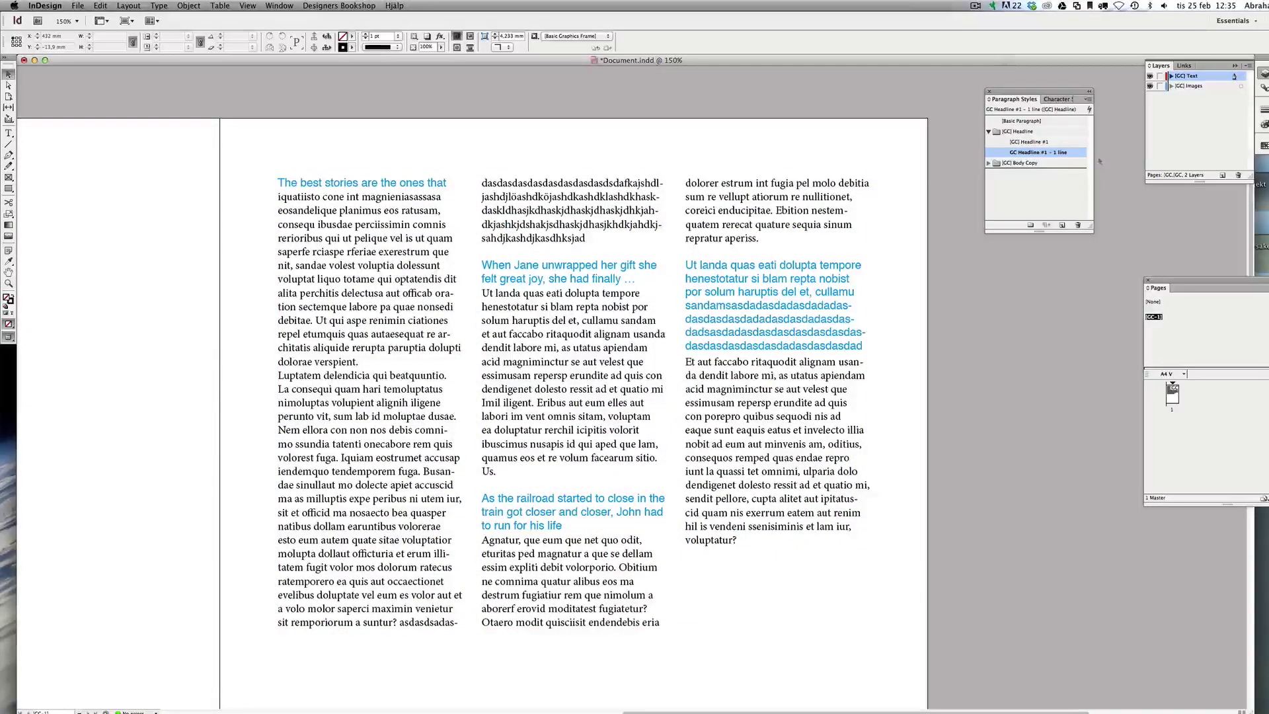
Step: Try leading values of 11,8 pt and 12 pt for the [GC] Headline #1 style
left_click(1060, 143)
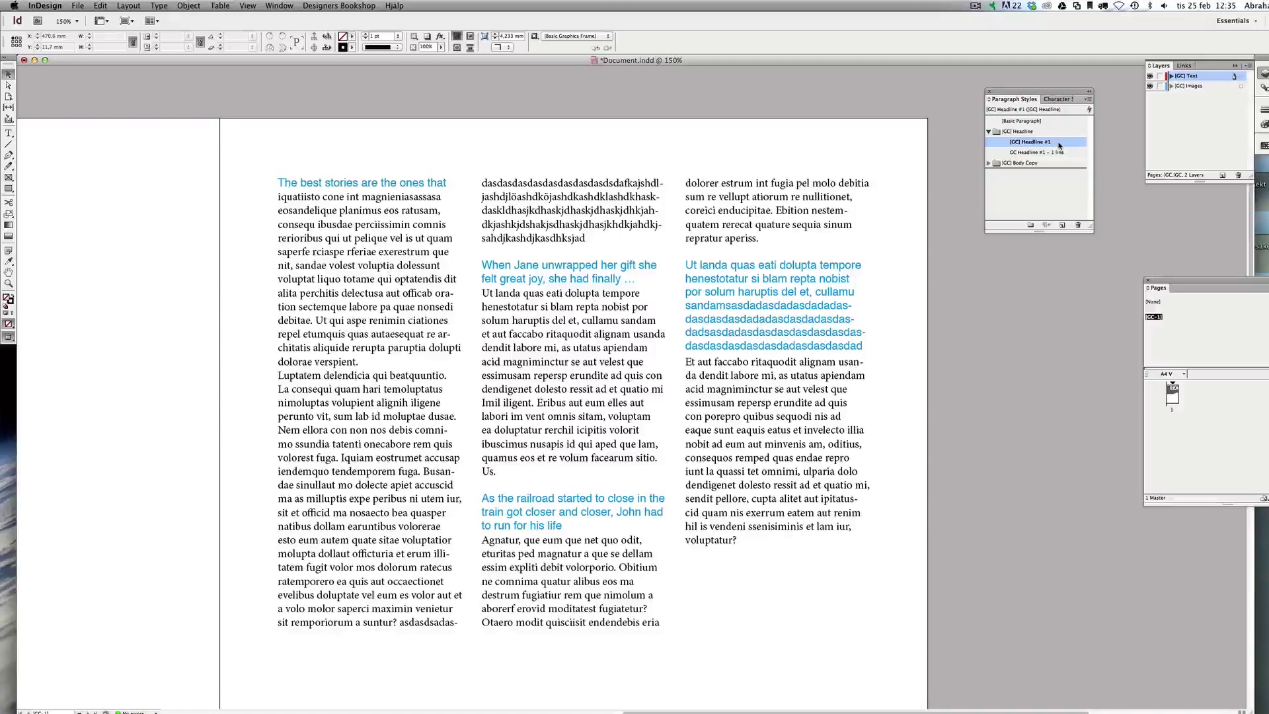
double_click(1059, 143)
left_click(949, 184)
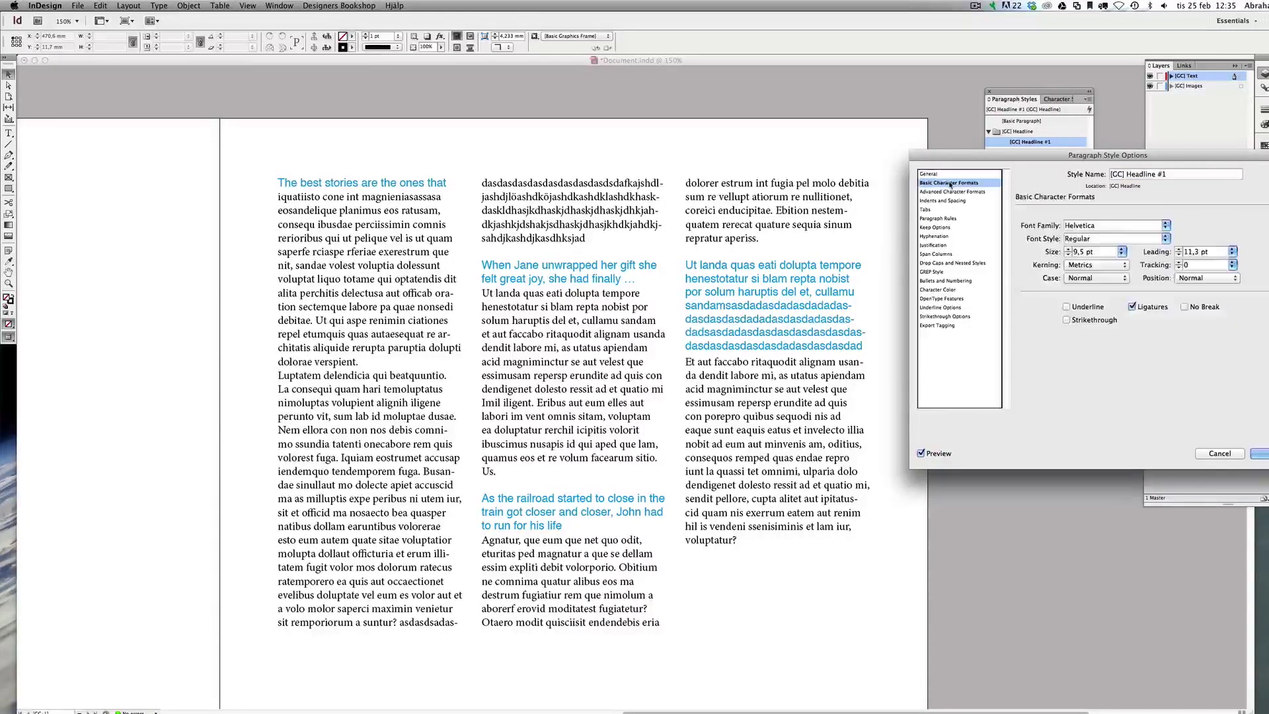
double_click(1194, 252)
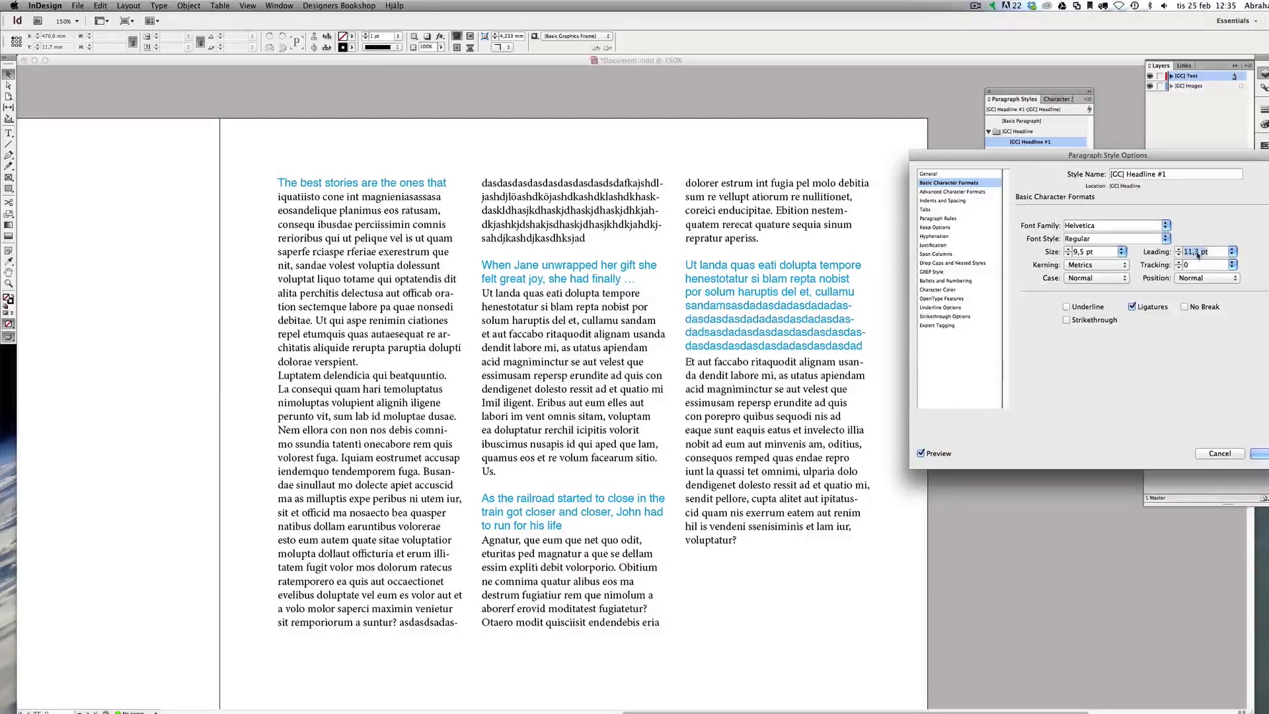
type("11,8")
key("Tab")
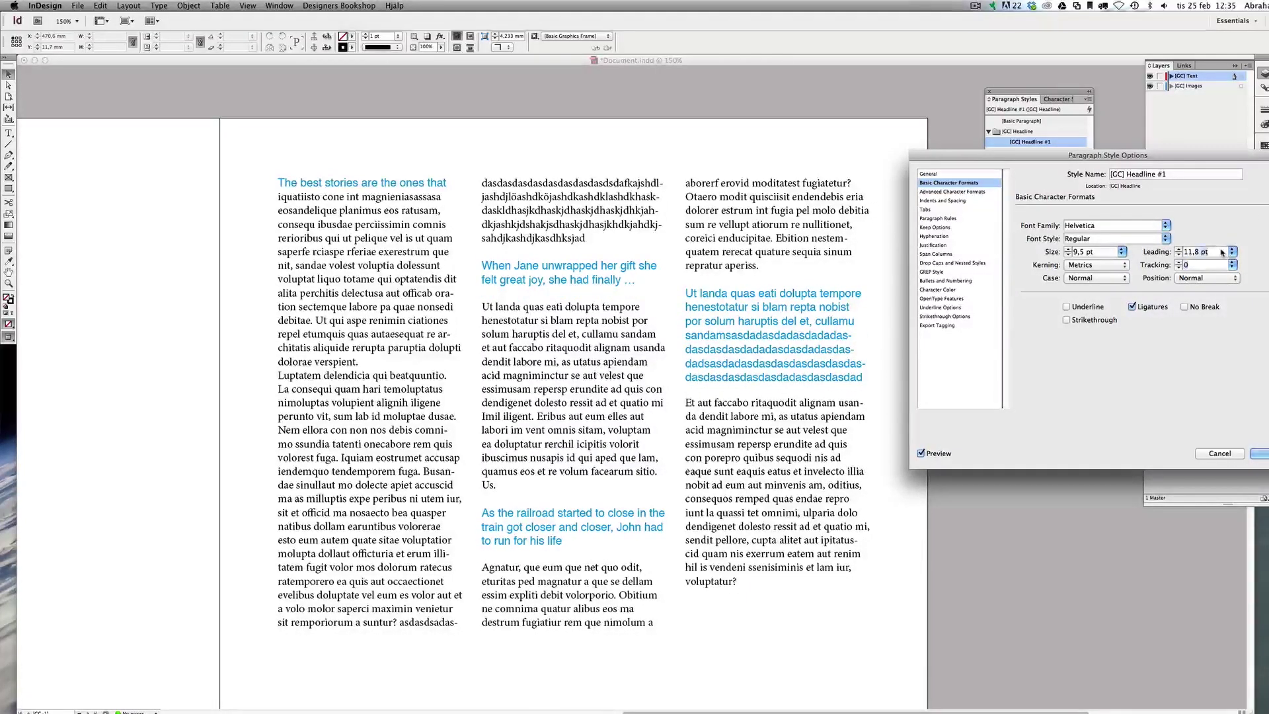
type("12")
key("Tab")
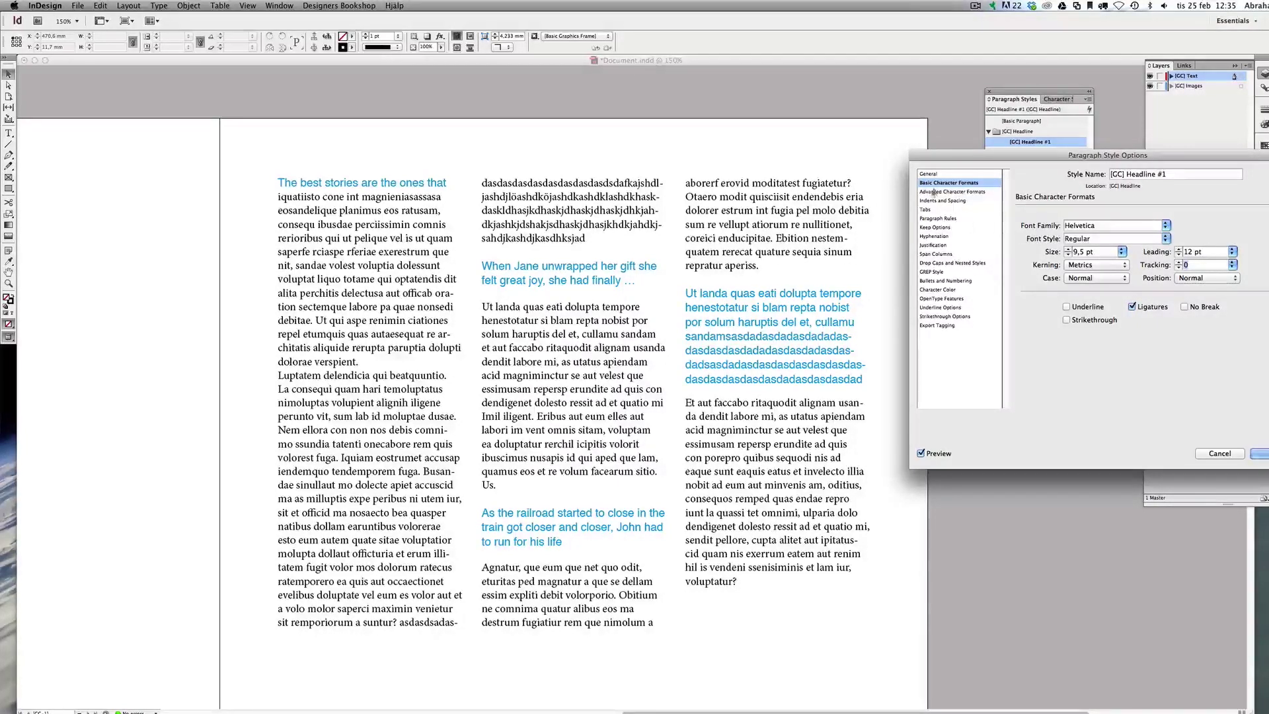
Step: Try Space Before values of 3, 4 and 5 mm for the [GC] Headline #1 style, and discard all its pending changes
left_click(952, 200)
triple_click(1095, 296)
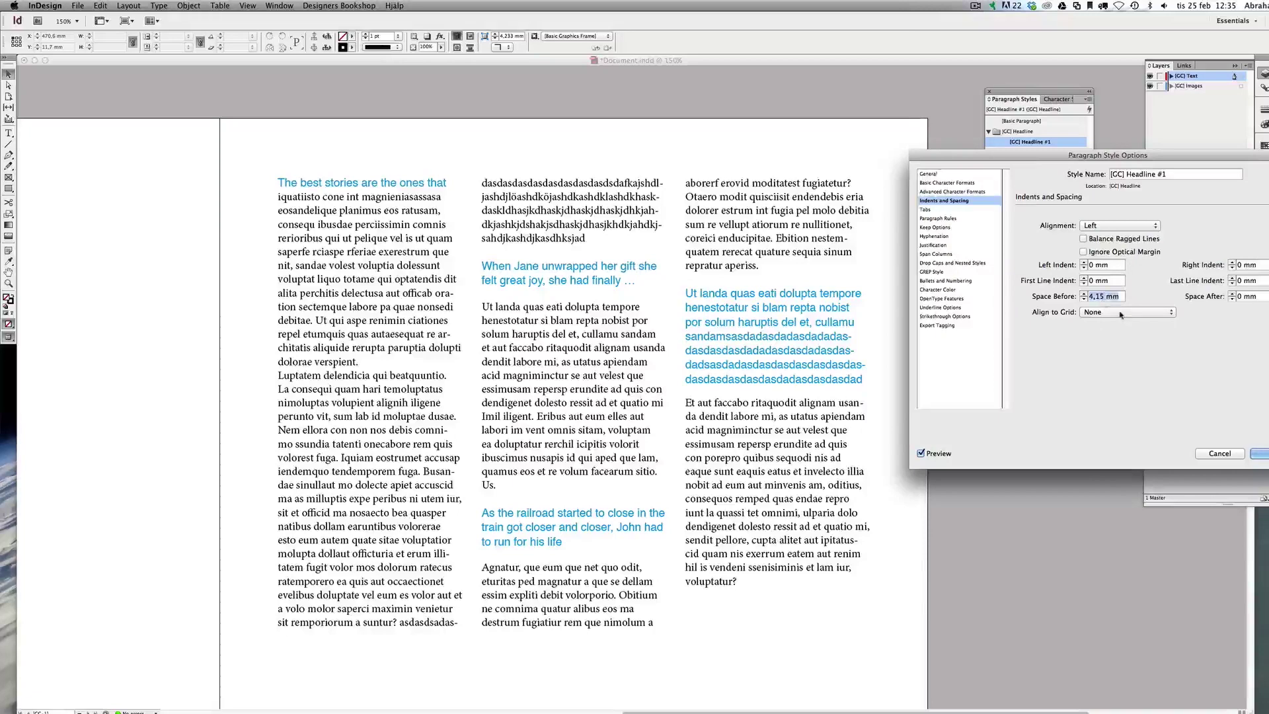
type("3 mm")
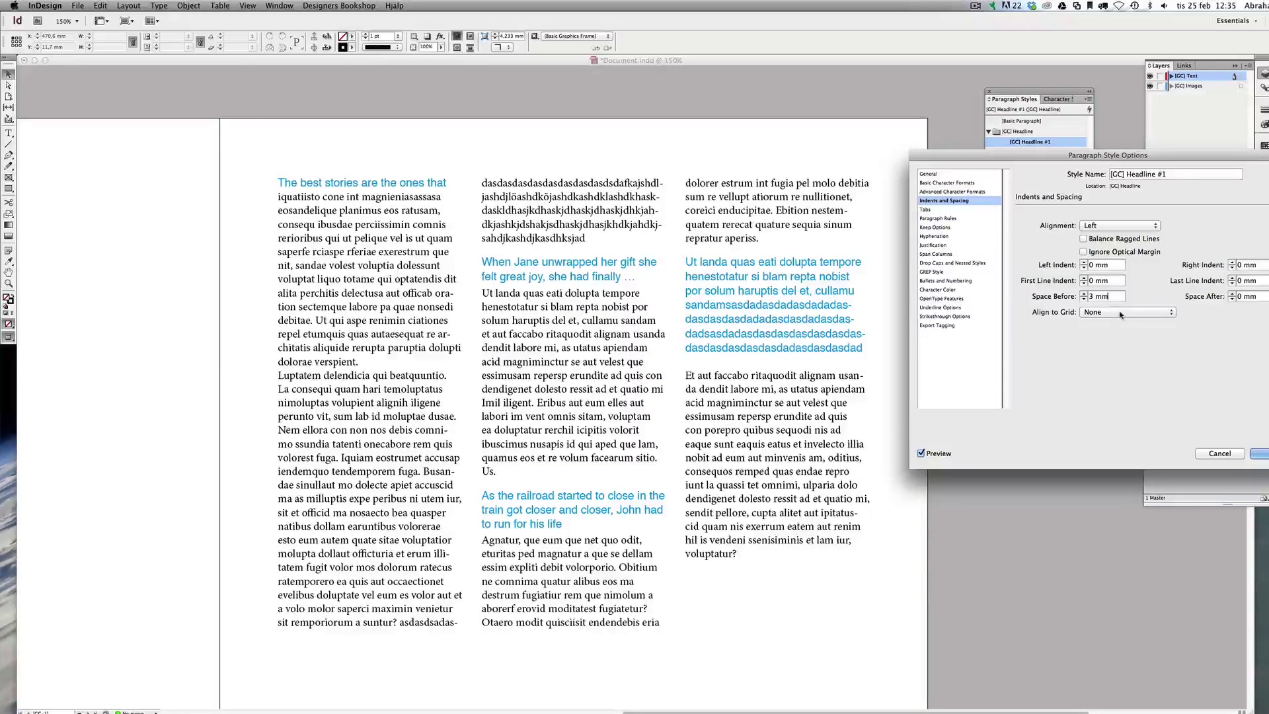
key("Down")
key("Down")
key("Up")
key("Up")
key("Up")
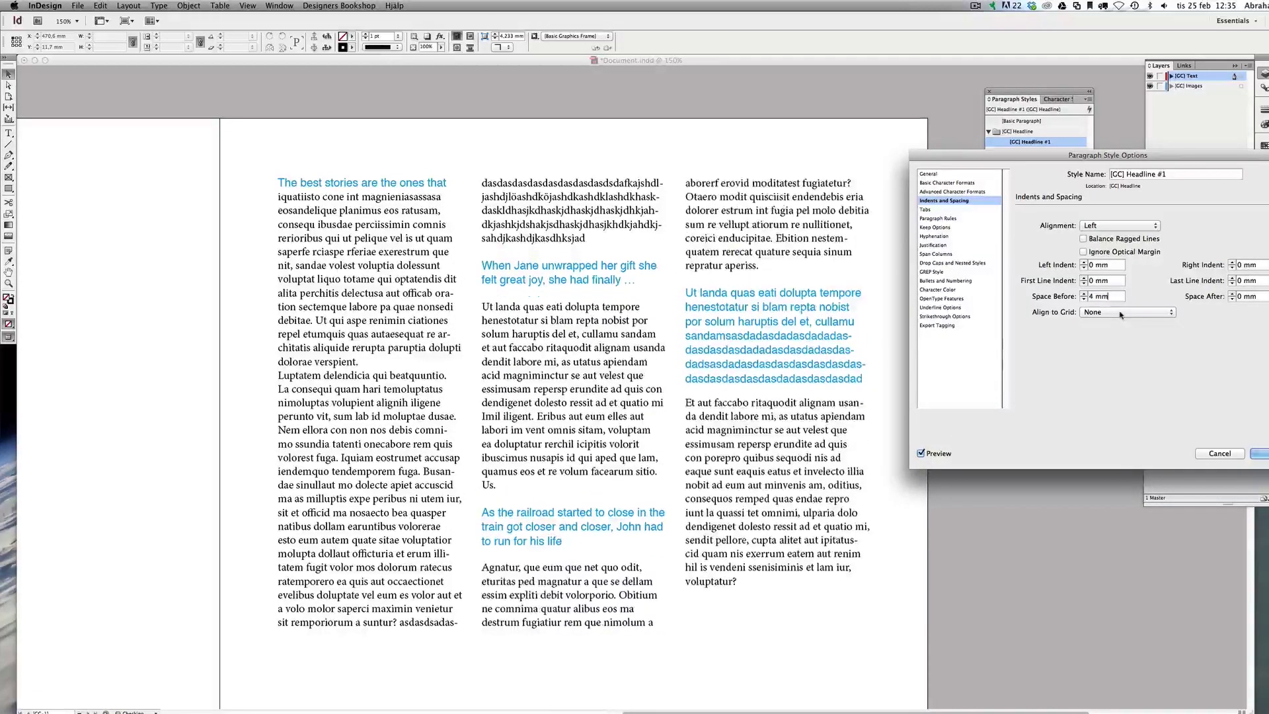
key("Up")
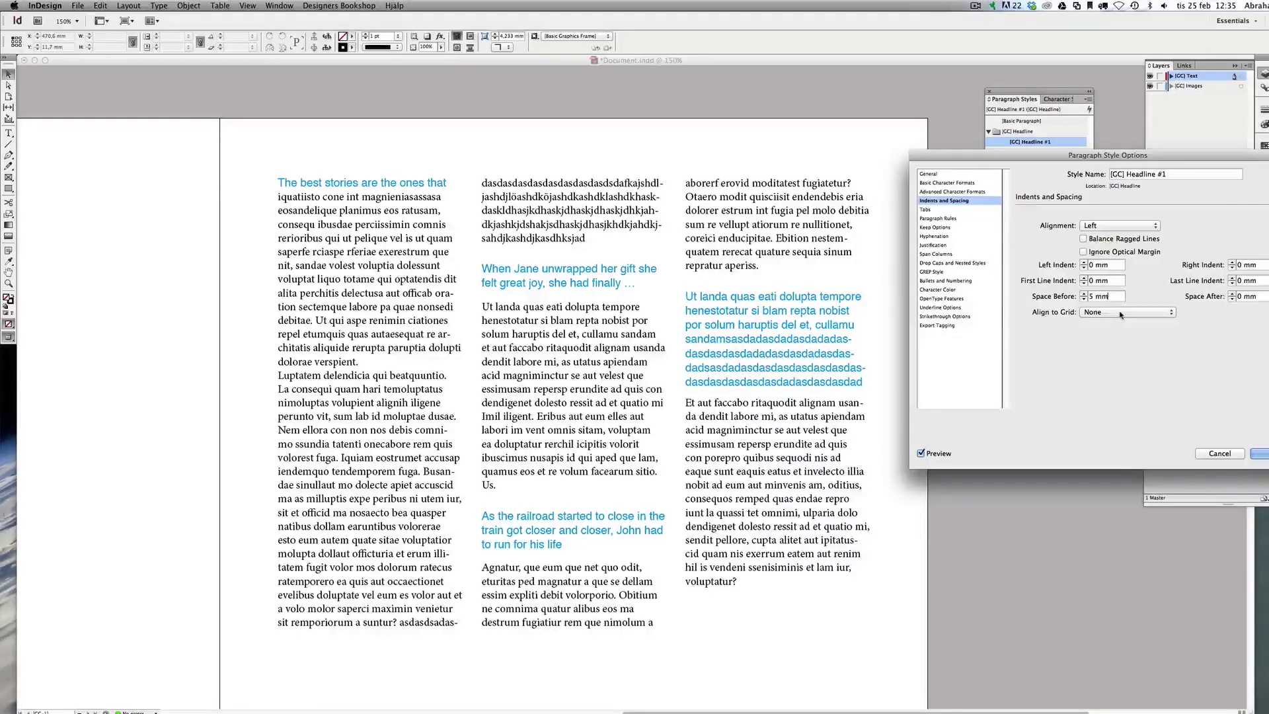
key("Down")
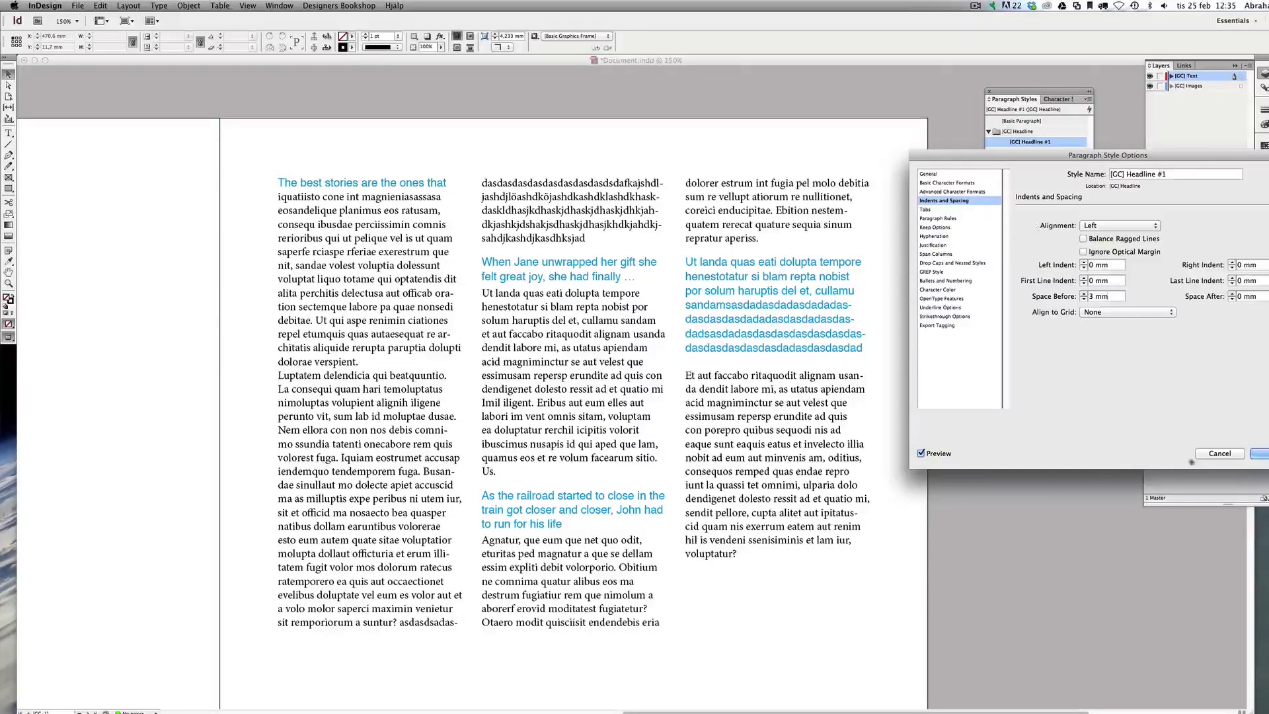
left_click(1216, 455)
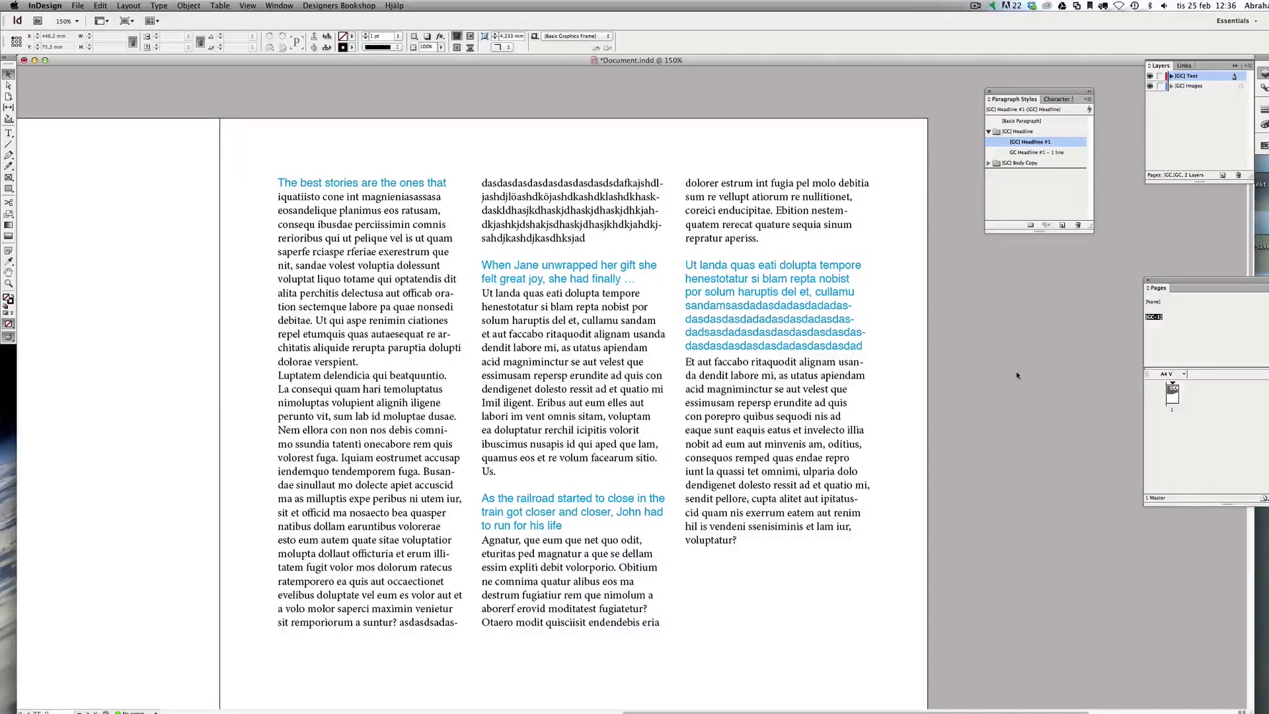
Step: Set the font size of the [GC] Headline #1 paragraph style to 9 pt and save the style
left_click(768, 297)
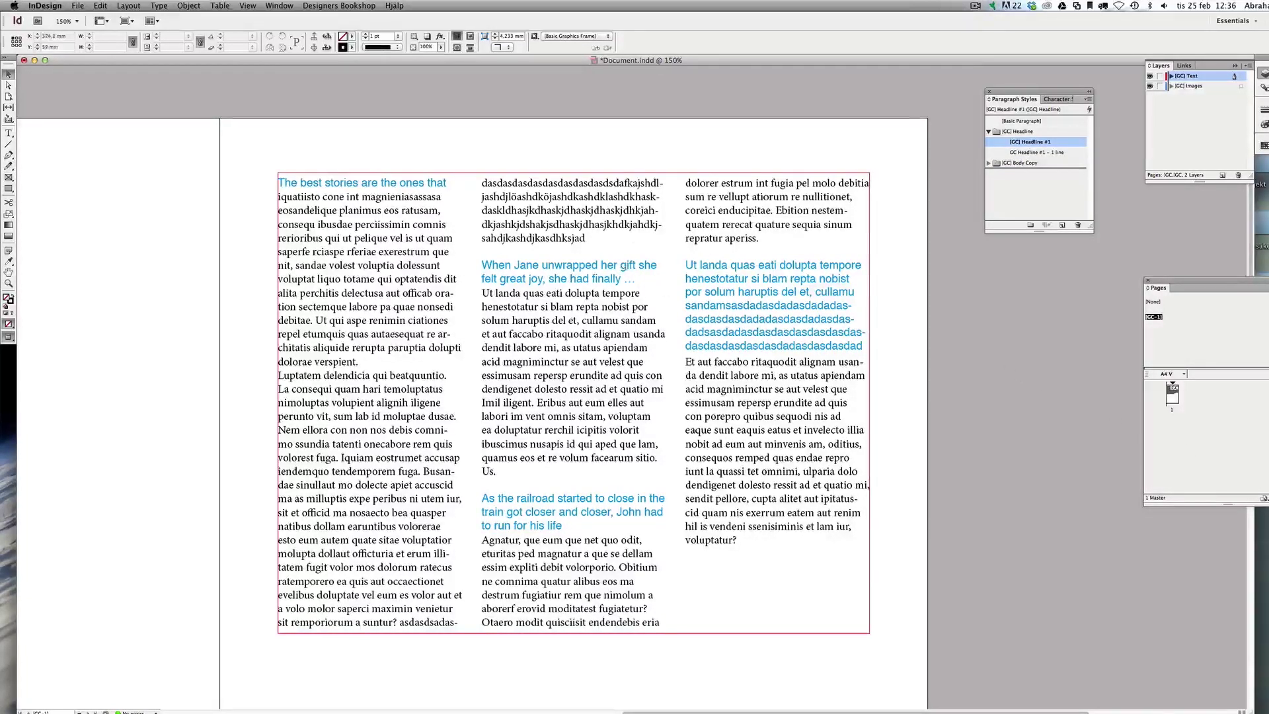
double_click(1069, 142)
left_click(947, 183)
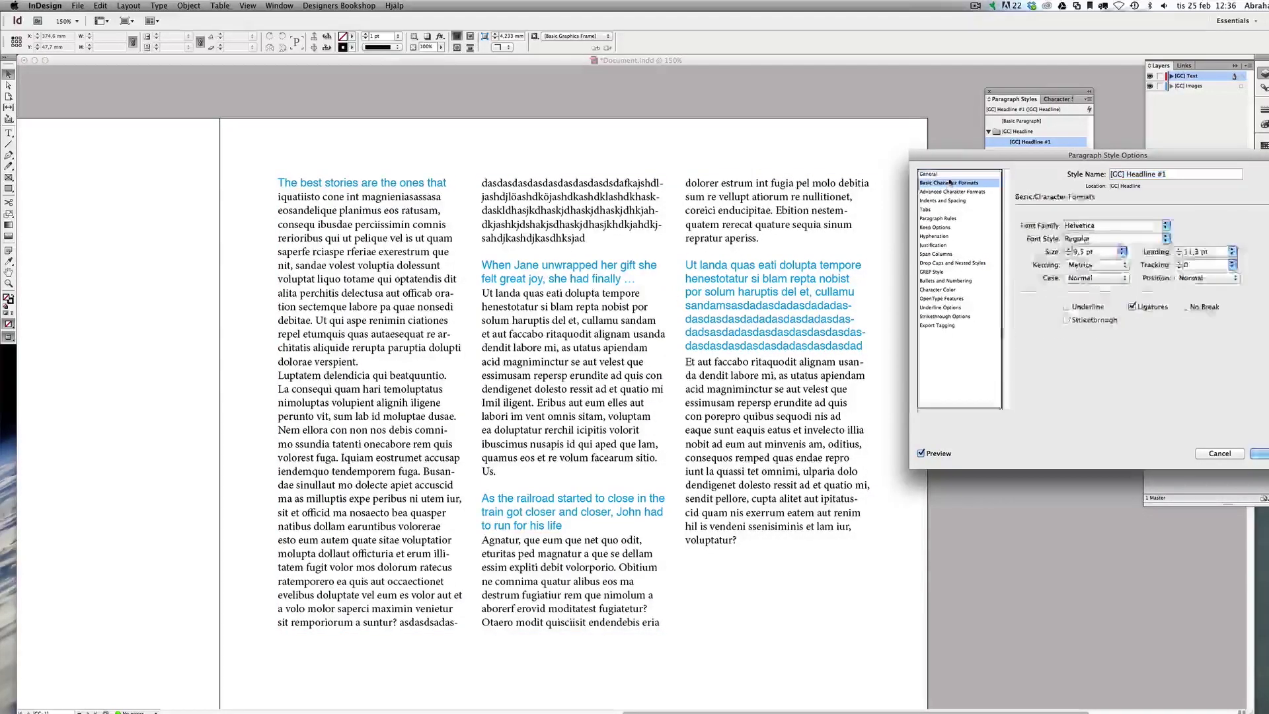
double_click(1093, 252)
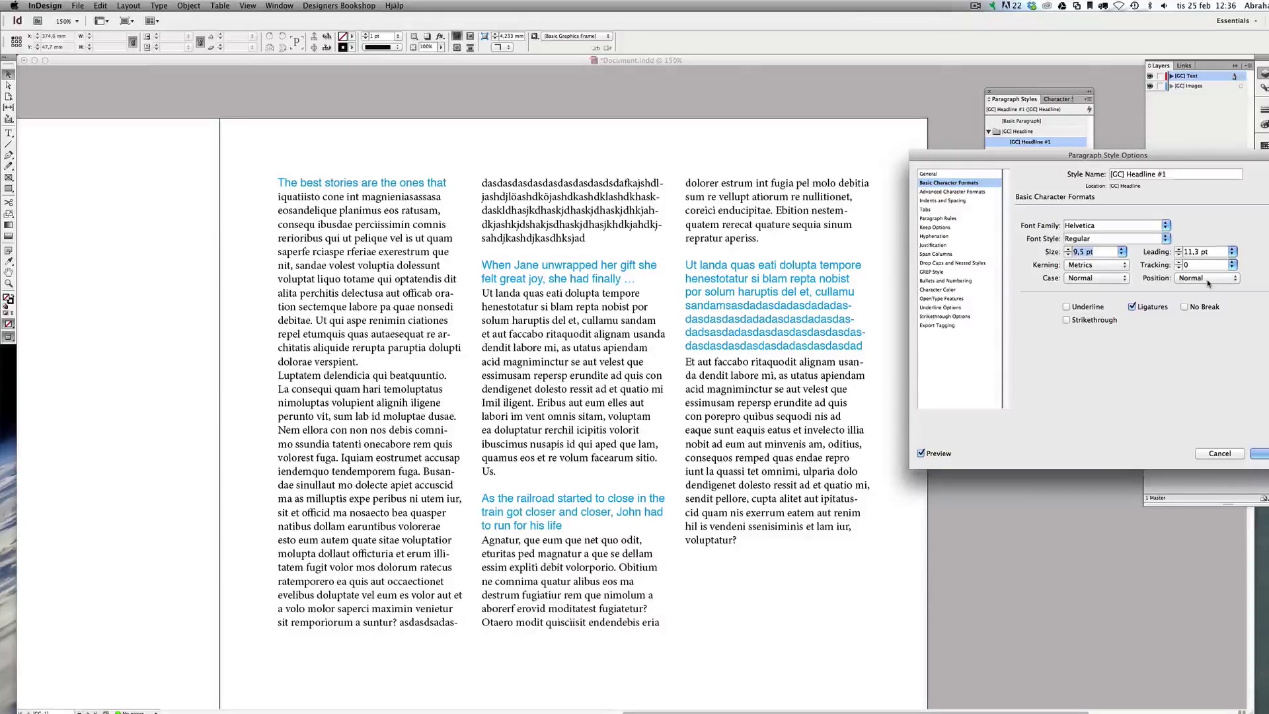
type("9")
key("Tab")
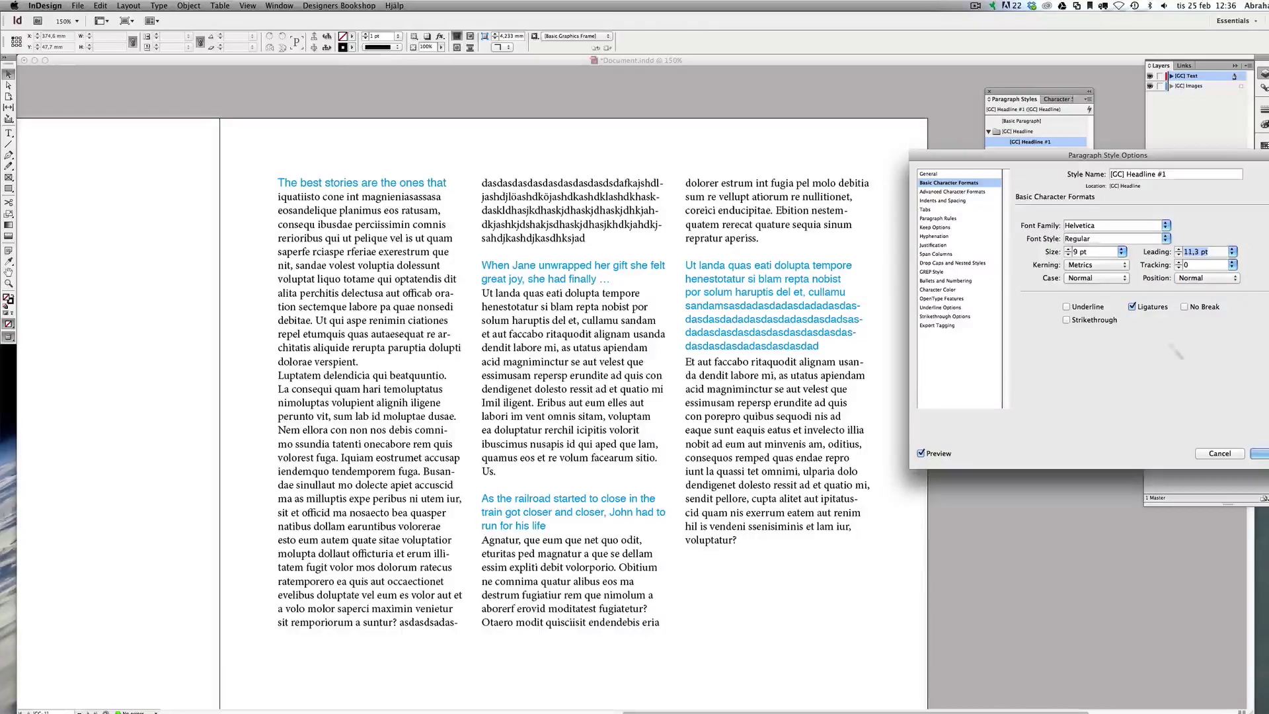
left_click(1259, 454)
double_click(795, 211)
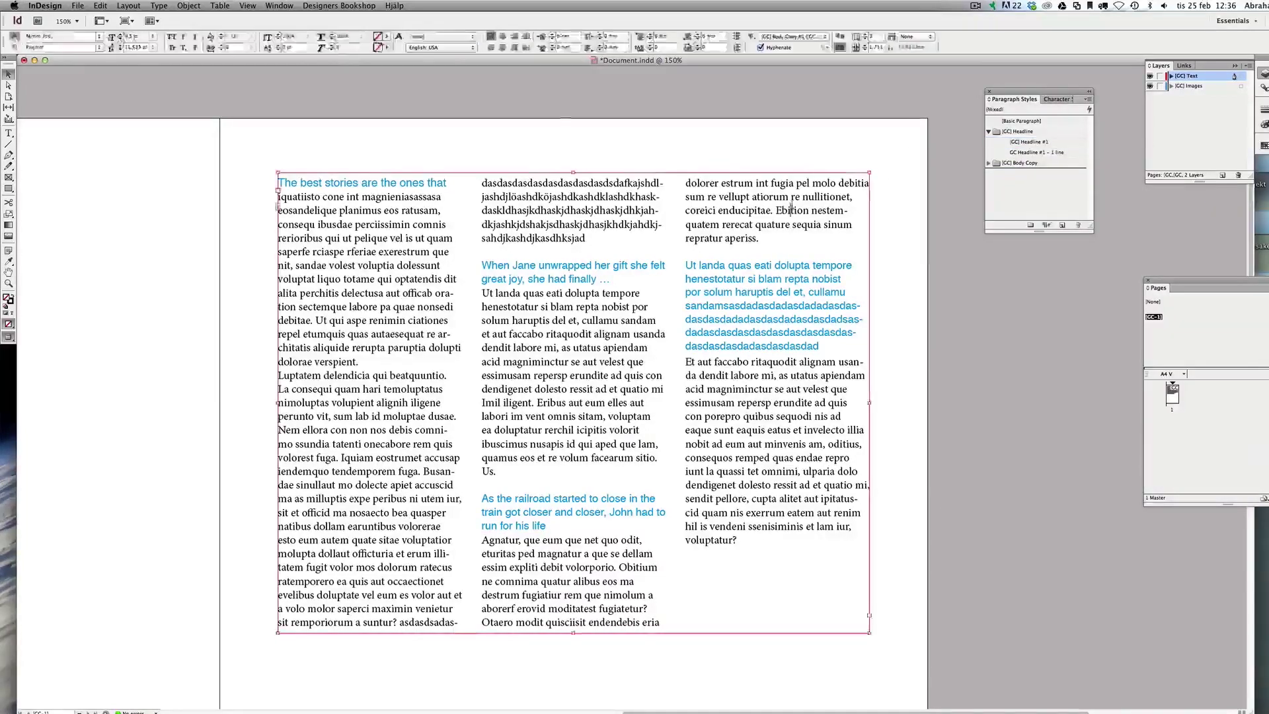
left_click(807, 309)
key("Escape")
Step: Set the font size of the [GC] Body Copy #1 paragraph style to 9 pt and save the style
key("super+equal")
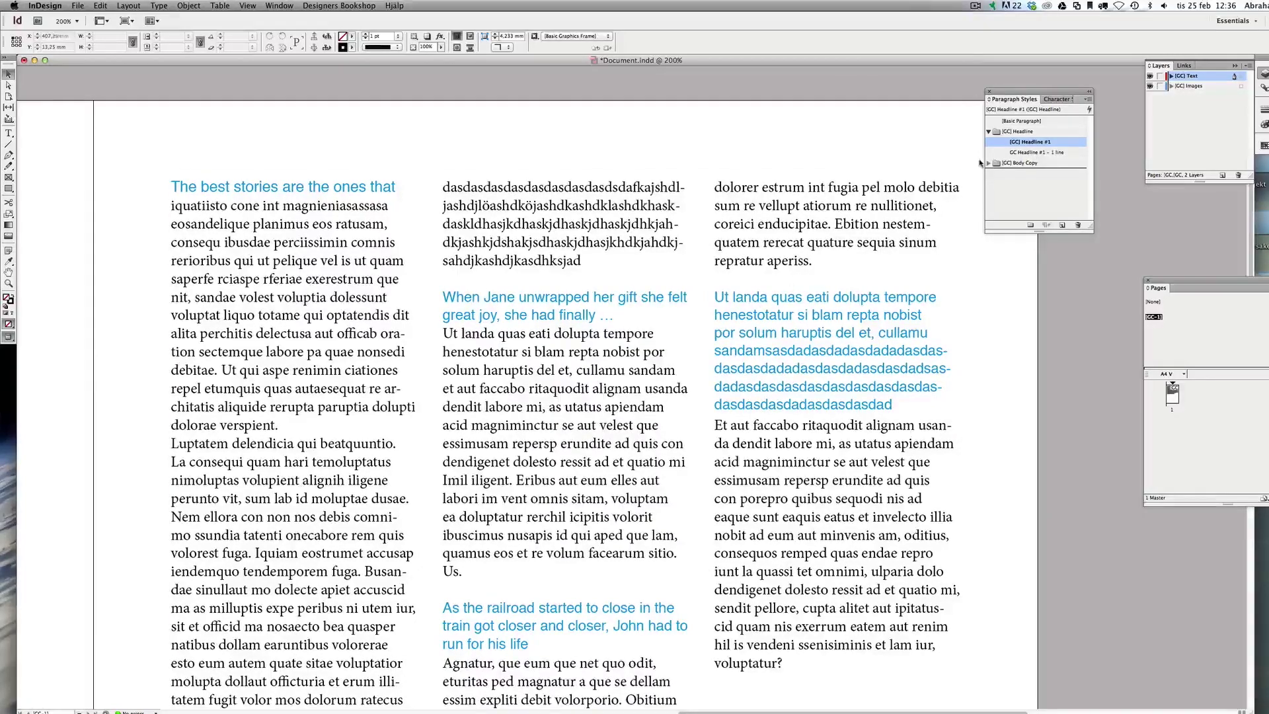
left_click(989, 163)
double_click(1050, 174)
left_click(947, 183)
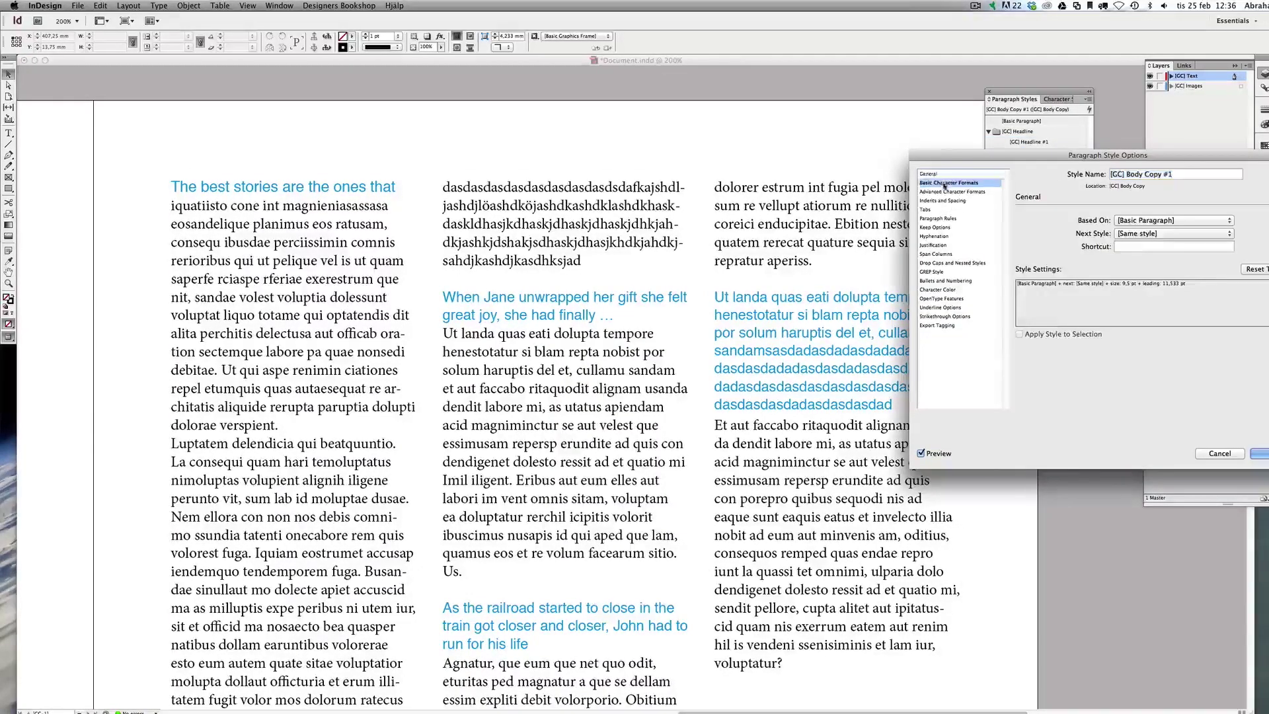
triple_click(1092, 253)
type("9")
key("Tab")
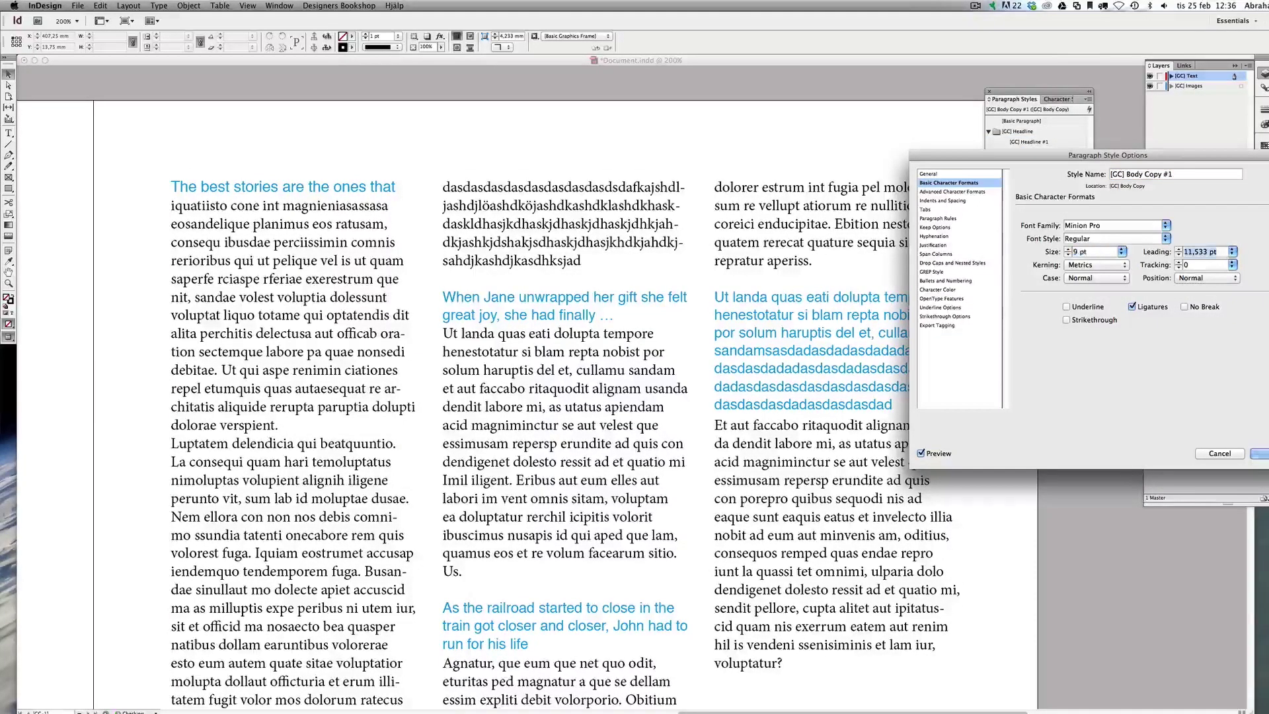
scroll(806, 312, "down", 5)
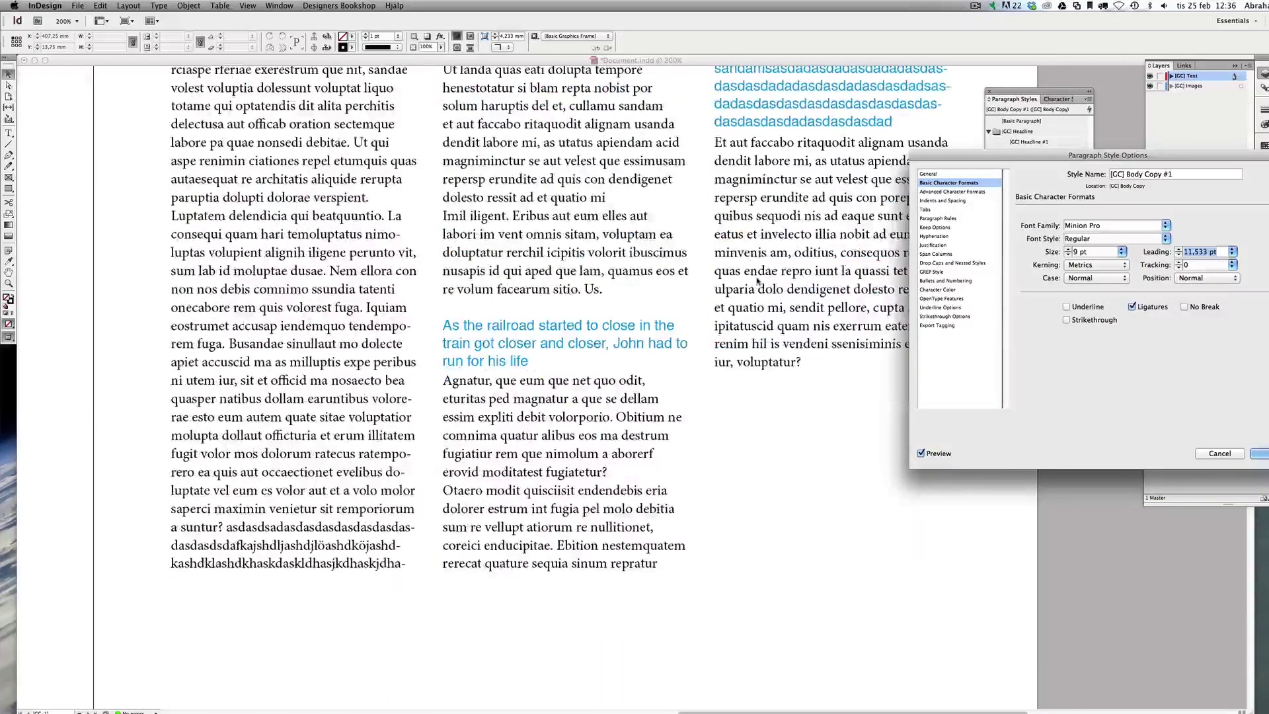
left_click(1259, 454)
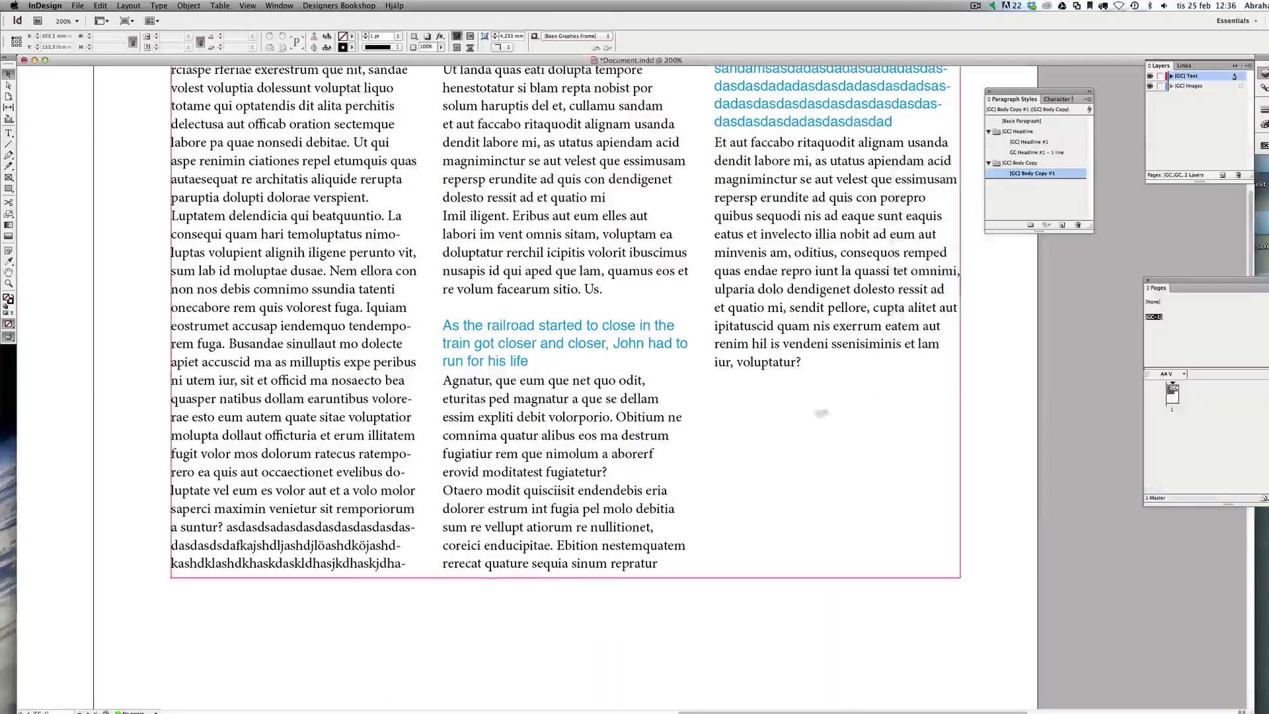
Step: Replace the last word before the third column's headline with two copies of the second column's passage from "dendit labore mi" to "quatio mi"
scroll(694, 405, "up", 2)
key("super+minus")
key("super+minus")
scroll(694, 406, "up", 1)
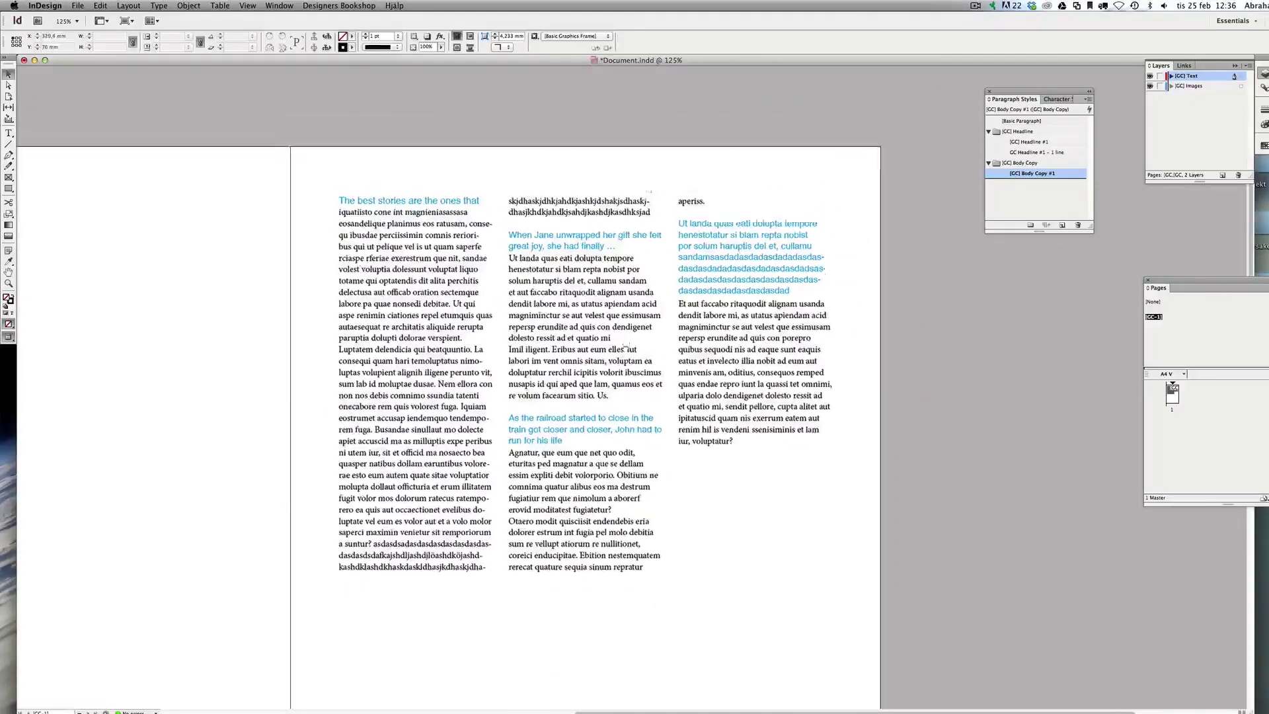
key("t")
left_click_drag(609, 344, 510, 309)
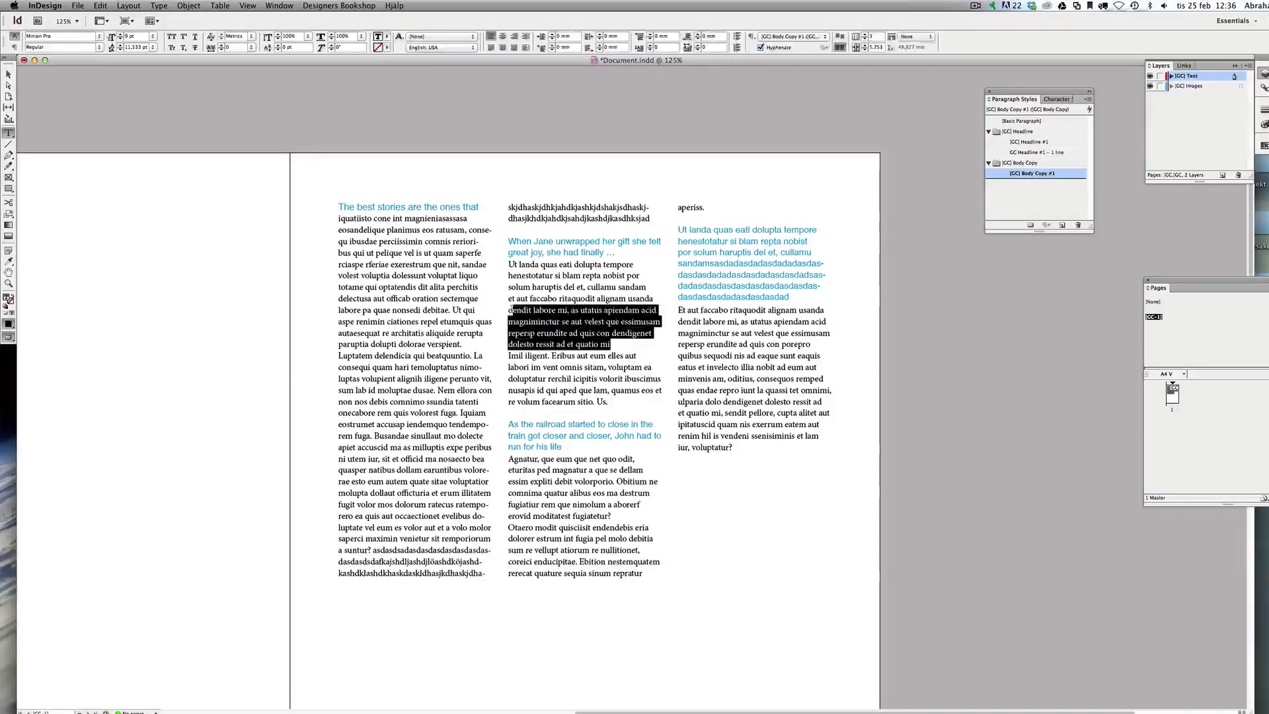
double_click(690, 207)
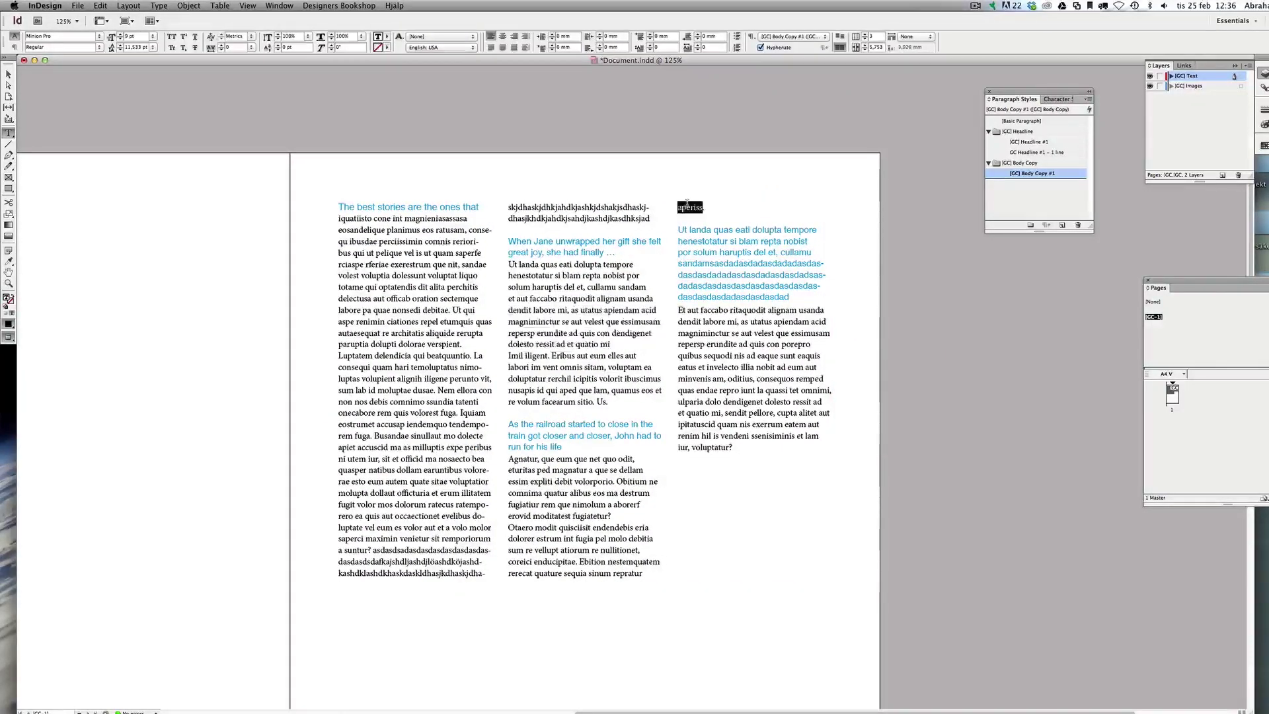
type("dendit labore mi, as utatus apiendam acid magnimincture se aut velest que essimusam repersp erundite ad quis con dendigenet dolesto ressit ad et quatio mi")
type("dendit labore mi, as utatus apiendam acid magnimincture se aut velest que essimusam repersp erundite ad quis con dendigenet dolesto ressit ad et quatio mi")
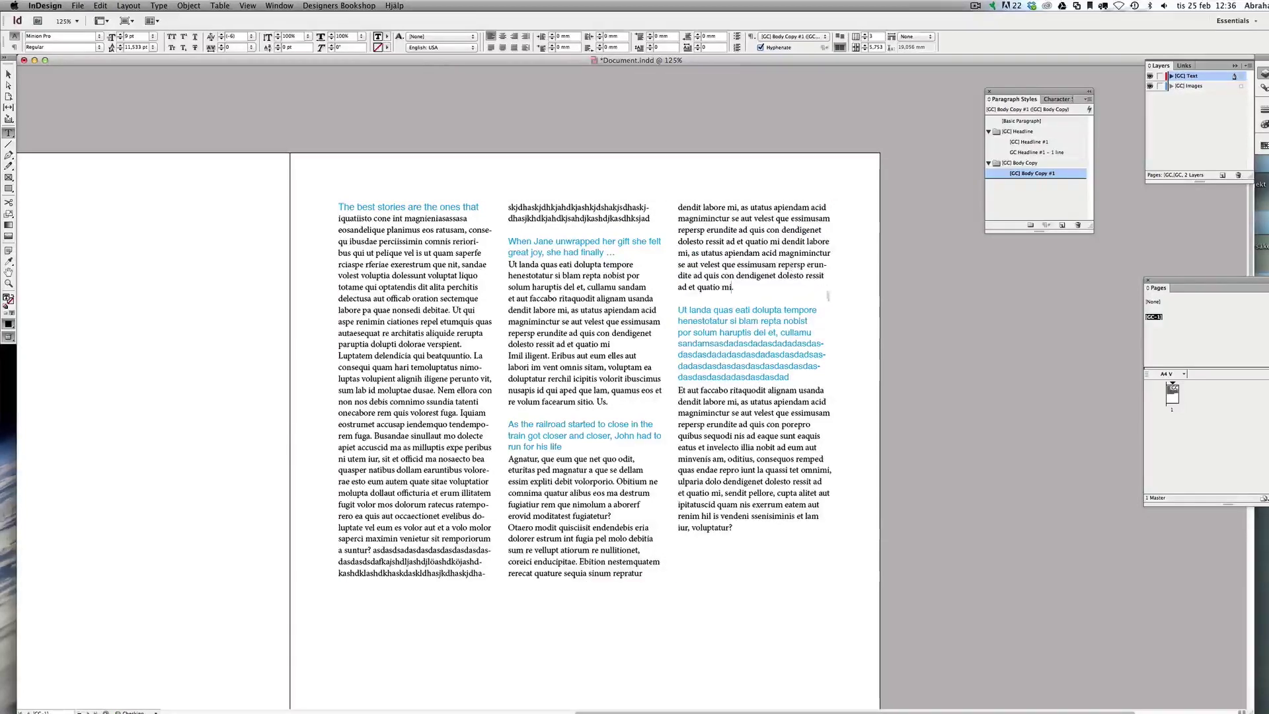
key("Escape")
Step: Examine how the resized headlines and body text line up with the grid, comparing the preview and grid views across the columns
scroll(600, 320, "left", 1)
left_click(634, 339)
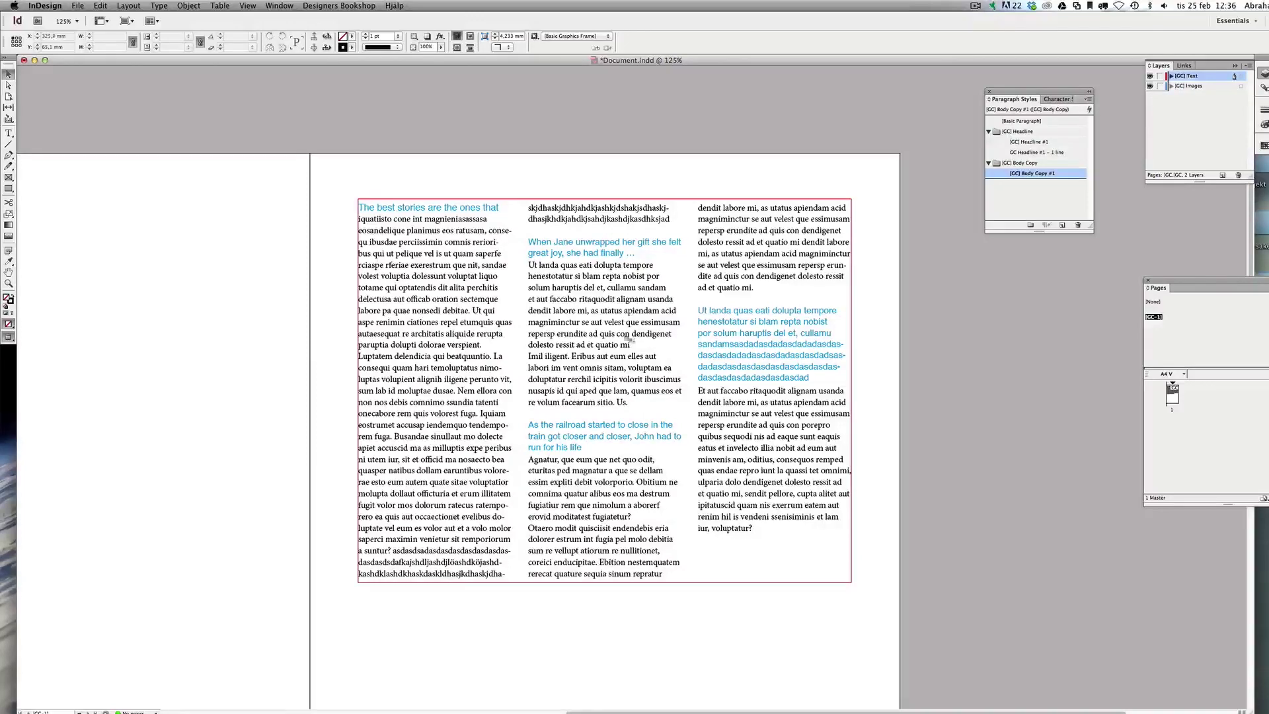
key("w")
key("z")
left_click(508, 246)
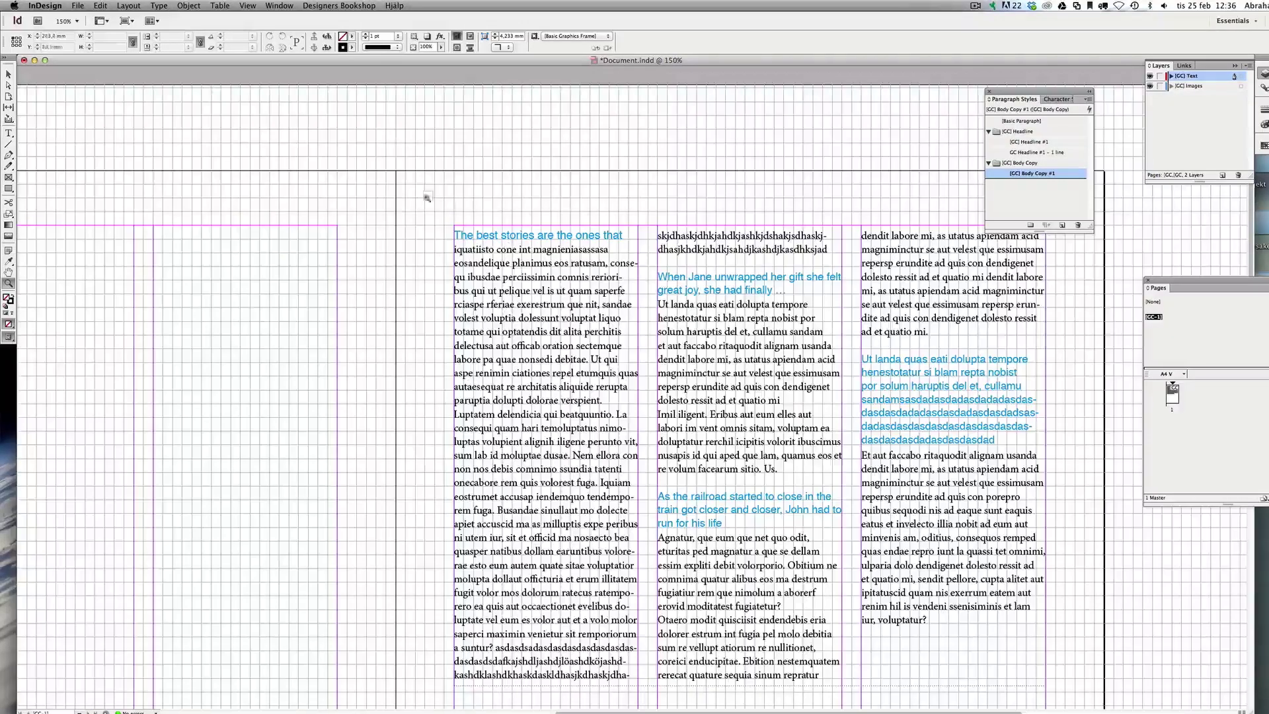
left_click_drag(427, 197, 665, 367)
key("super+apostrophe")
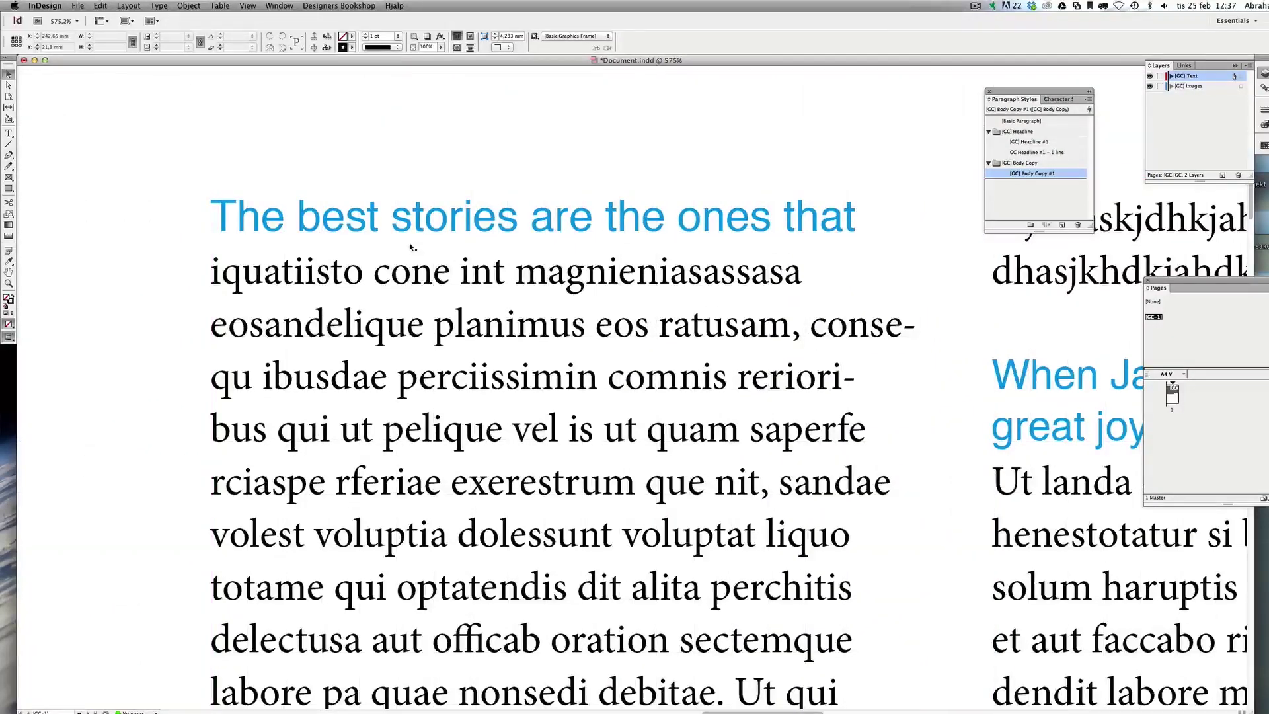
key("super+minus")
key("super+minus")
left_click_drag(520, 348, 316, 285)
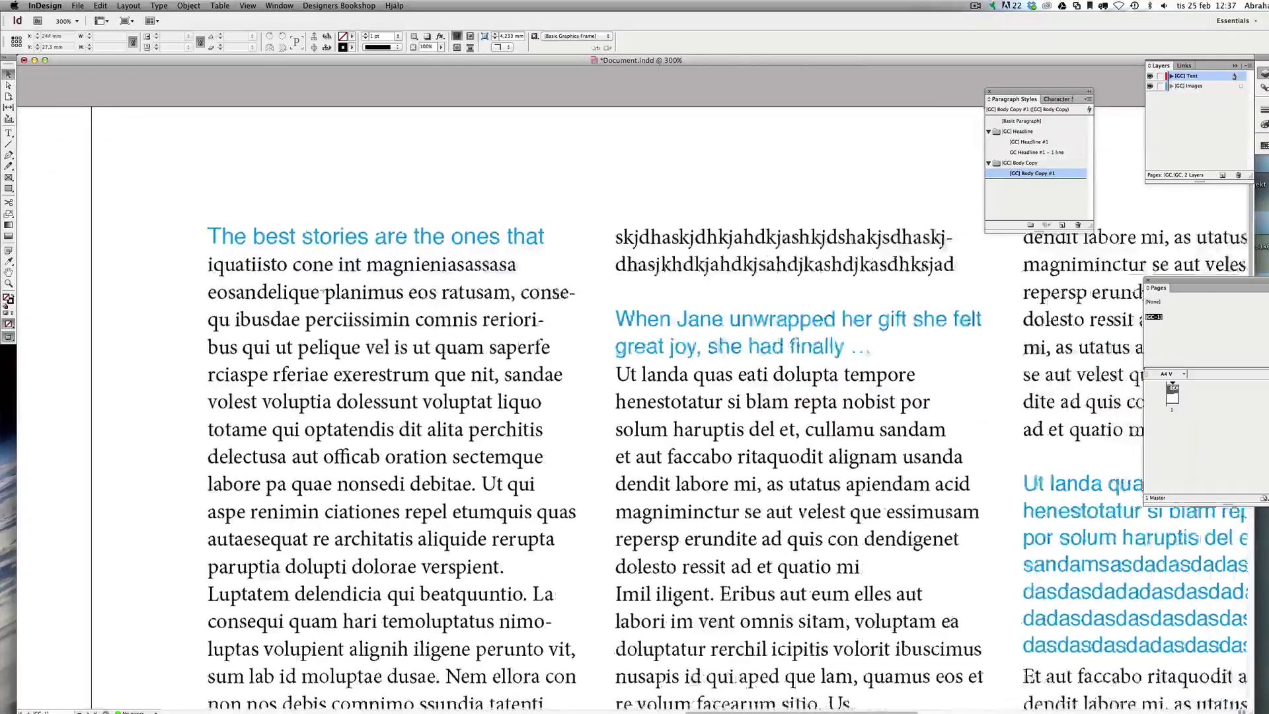
key("w")
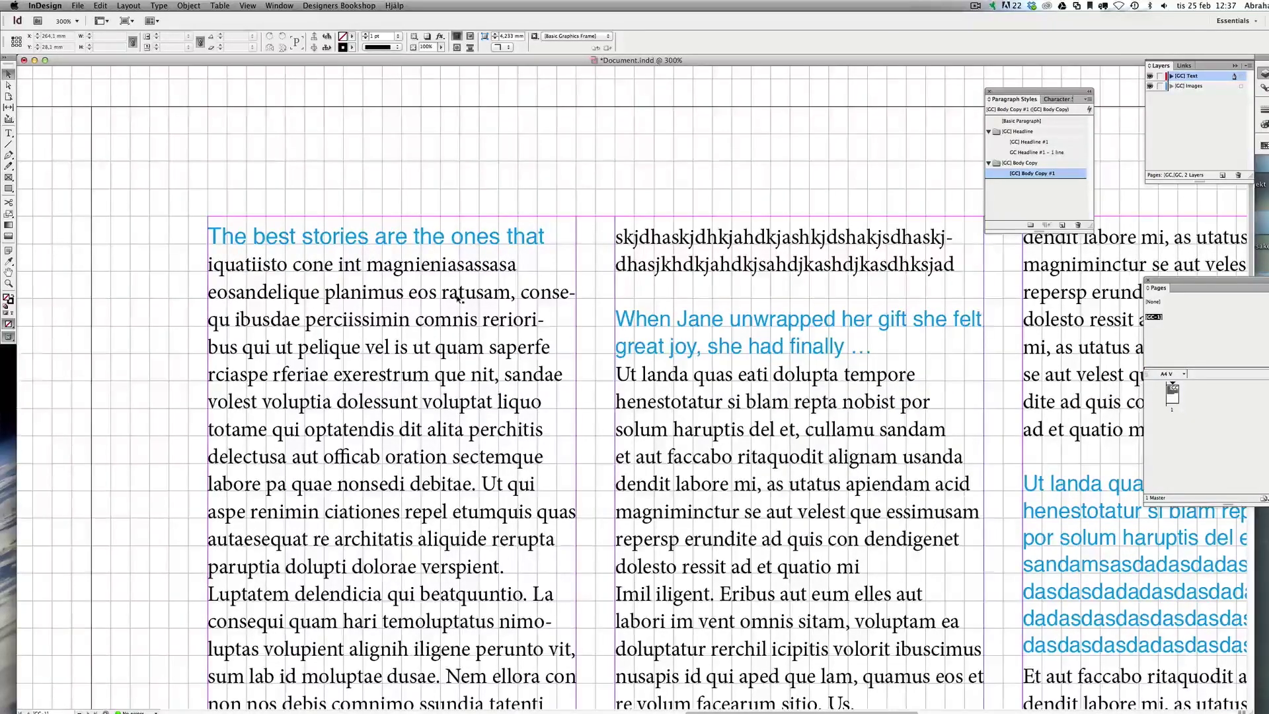
left_click_drag(545, 307, 461, 285)
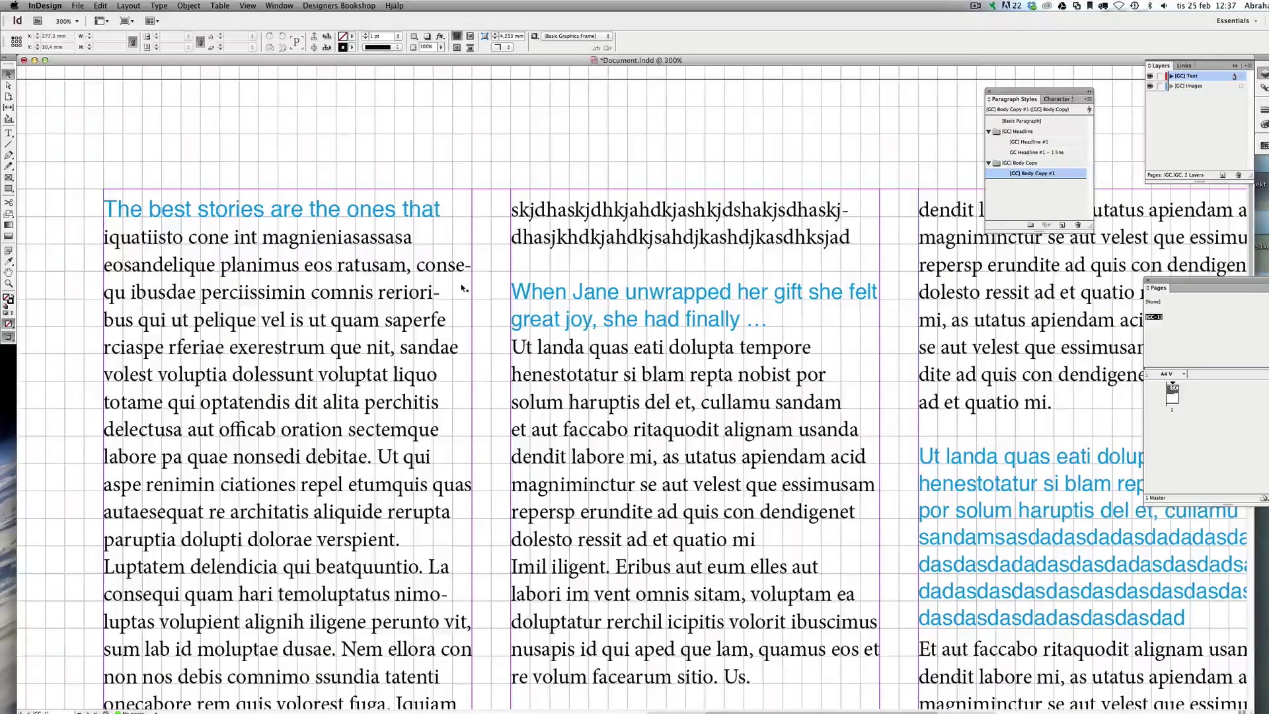
key("super+minus")
left_click_drag(439, 457, 427, 332)
key("t")
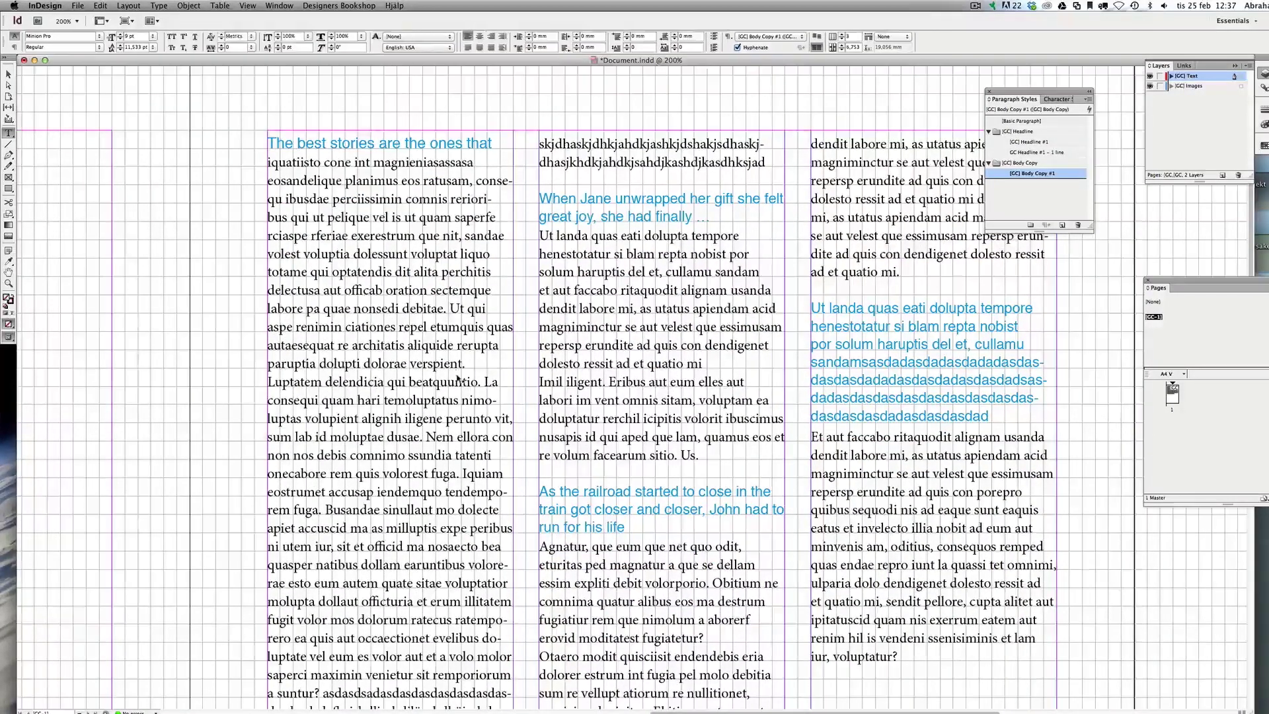
key("Escape")
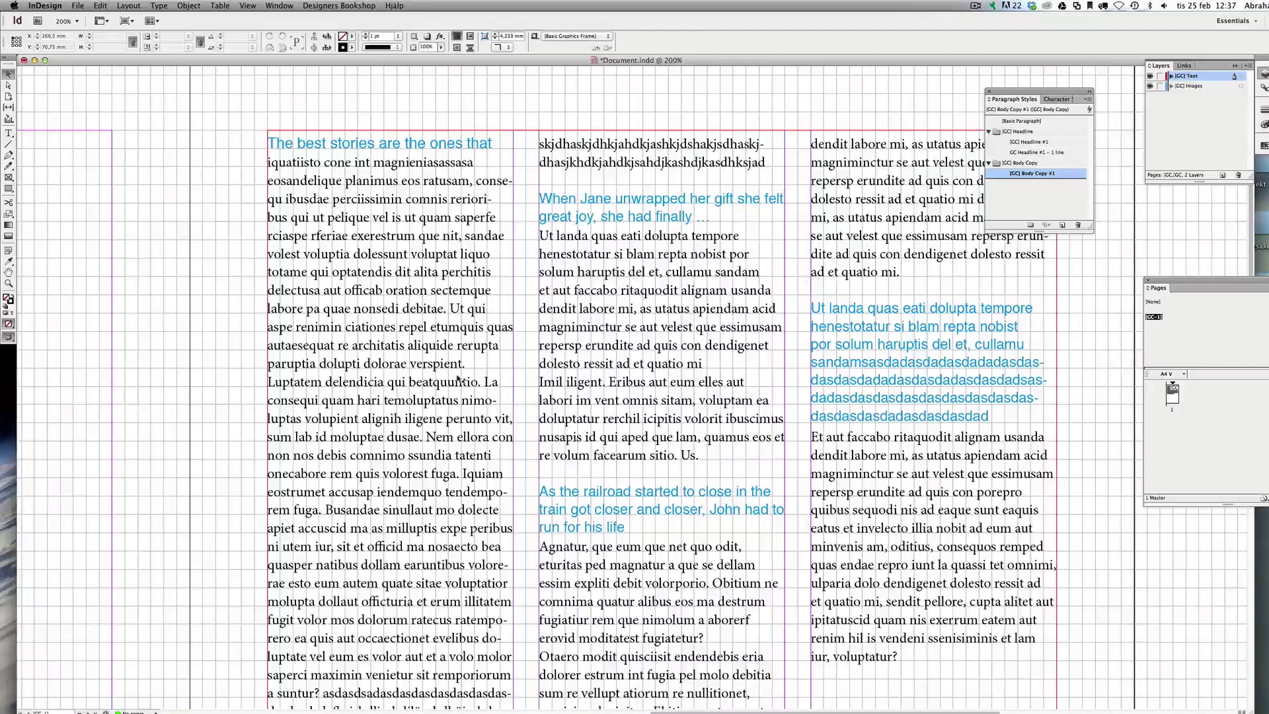
Step: Start a new paragraph at "Ut qui aspe renimin" in the first column, right after "debitae."
double_click(450, 309)
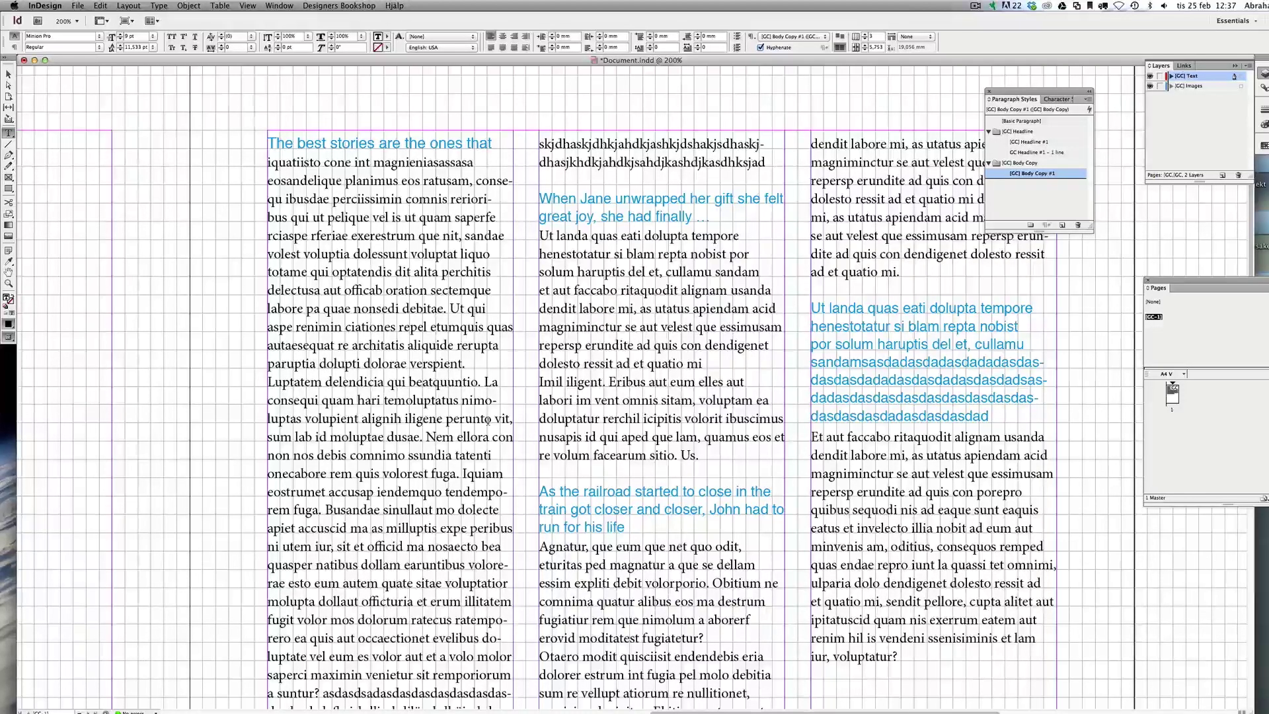
key("Return")
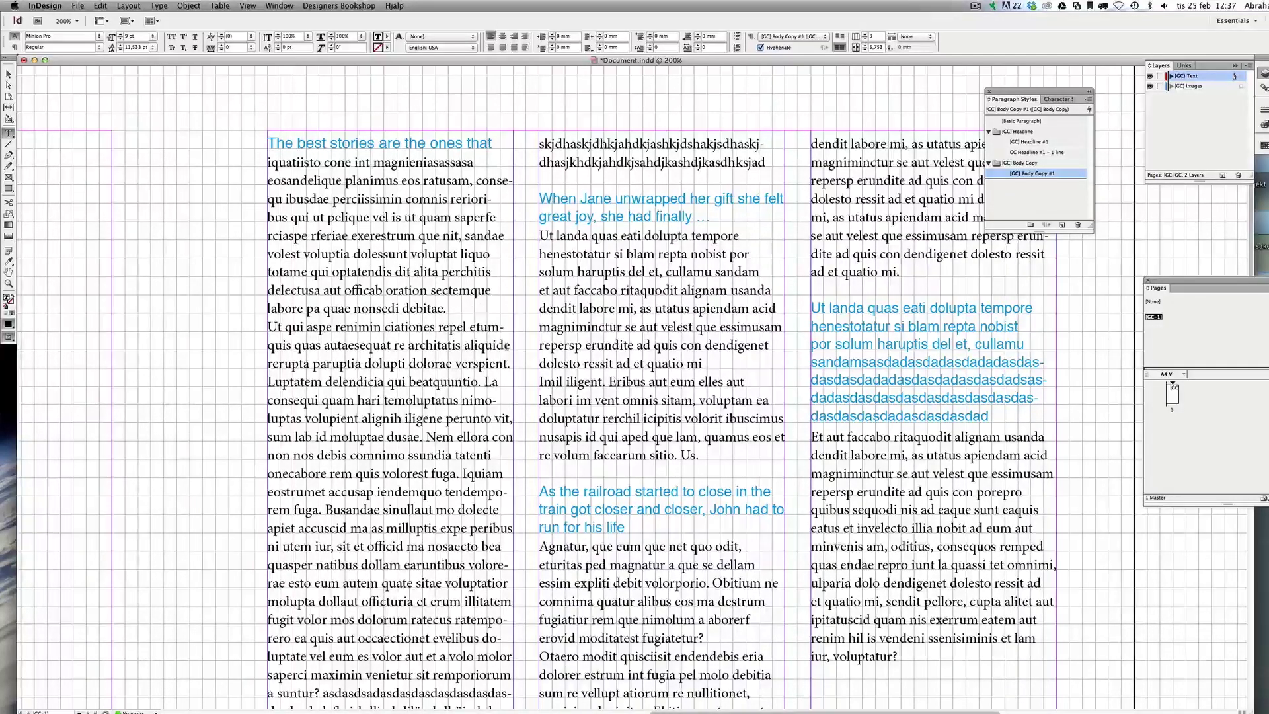
left_click_drag(508, 345, 265, 323)
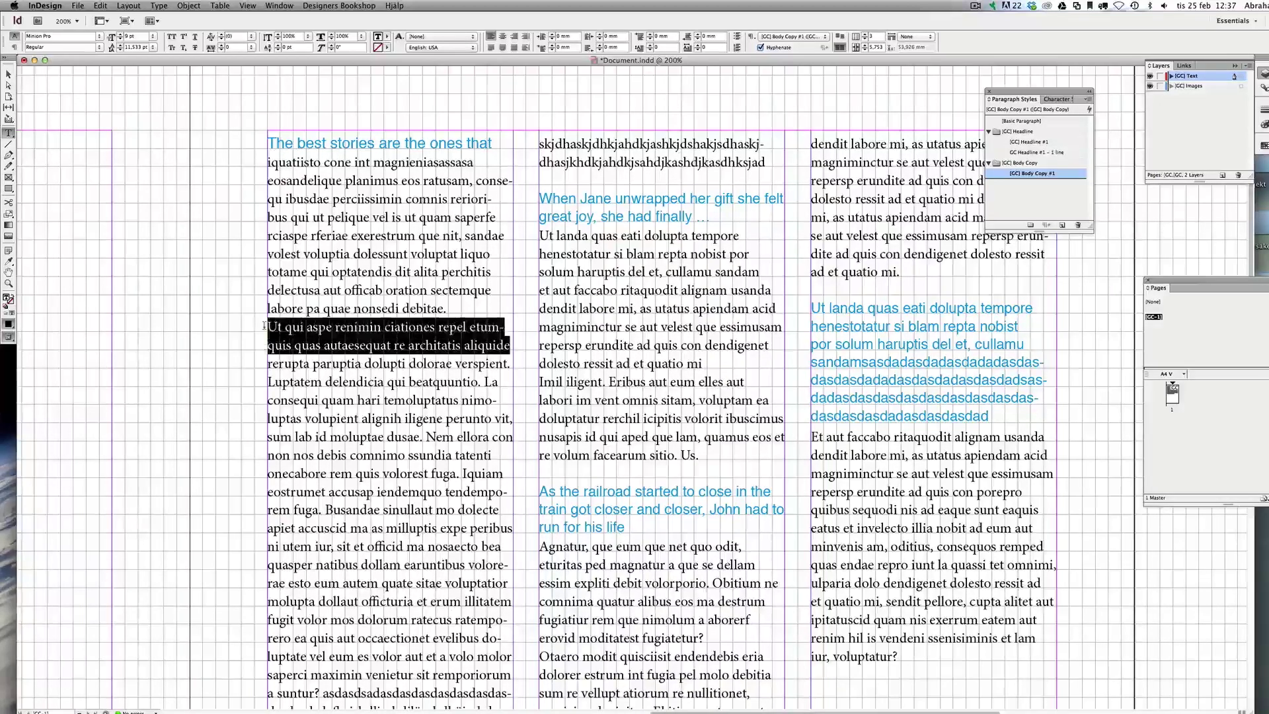
left_click(268, 324)
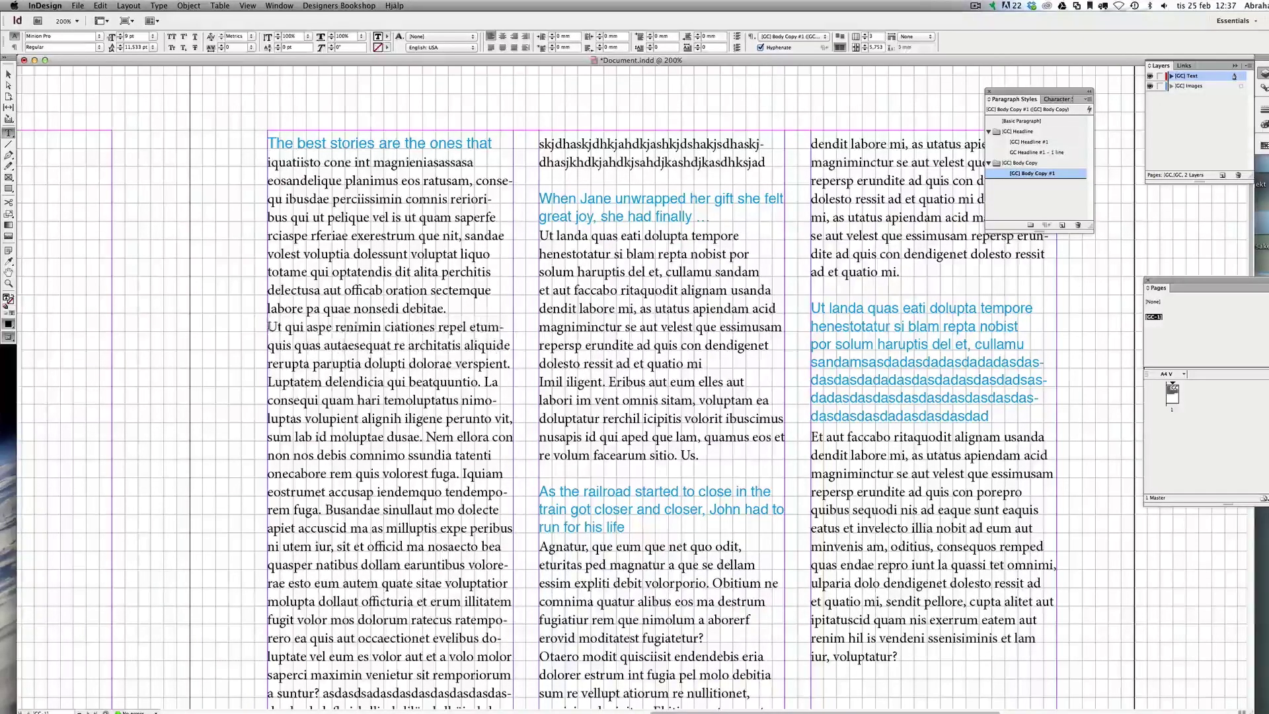
Step: Split the first column's text after "aliquide" so the following paragraph starts with "Rerupta" and ends with "verspint."
double_click(447, 309)
left_click(509, 345)
key("Return")
type("'")
key("BackSpace")
key("BackSpace")
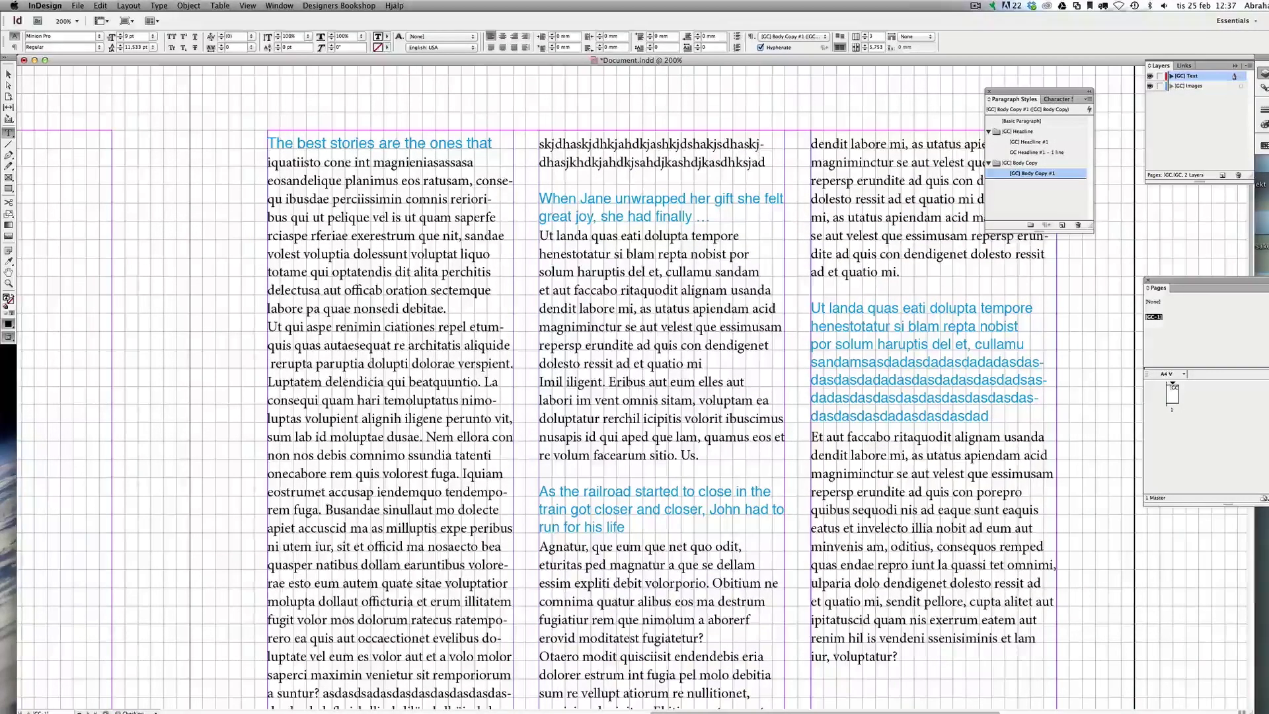
key("Delete")
type("R")
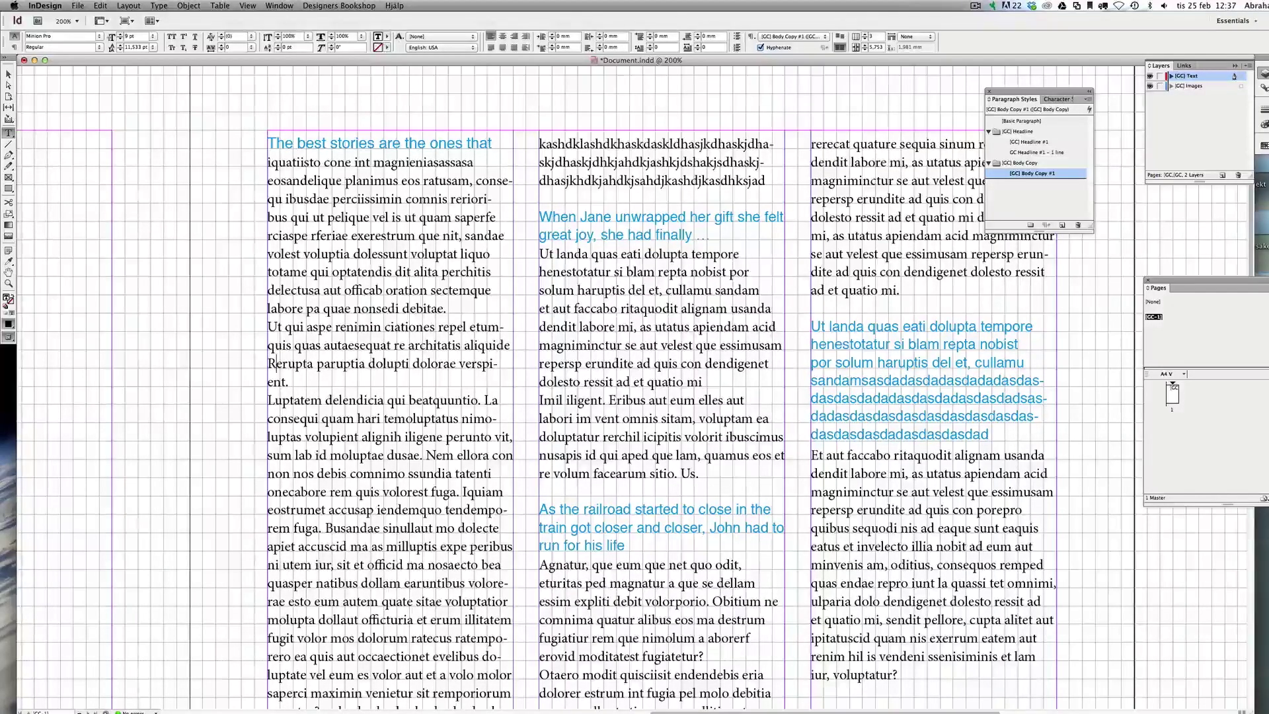
key("Down")
key("BackSpace")
Step: Apply the [GC] Headline #1 style to the "Ut qui aspe" paragraph and shorten it to the single line "Ut qui aspe renimin ciationes repel"
key("Right")
key("Right")
key("Right")
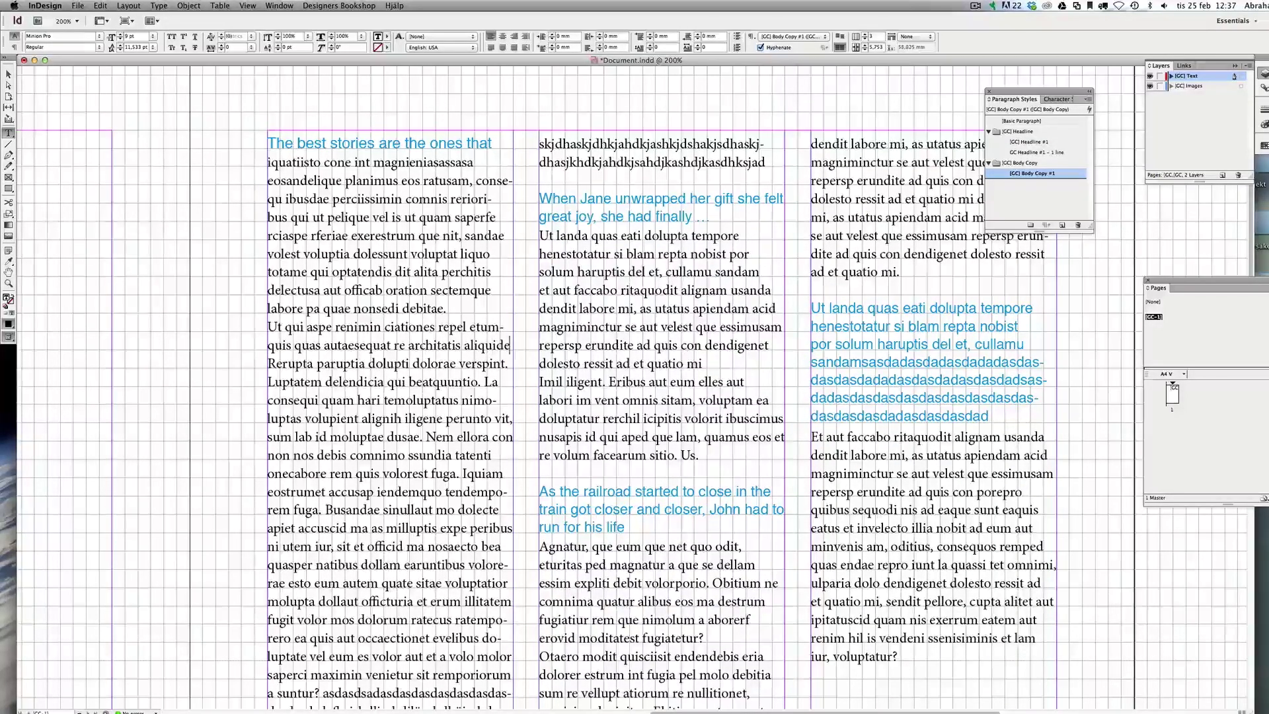
key("shift+Up")
key("shift+Up")
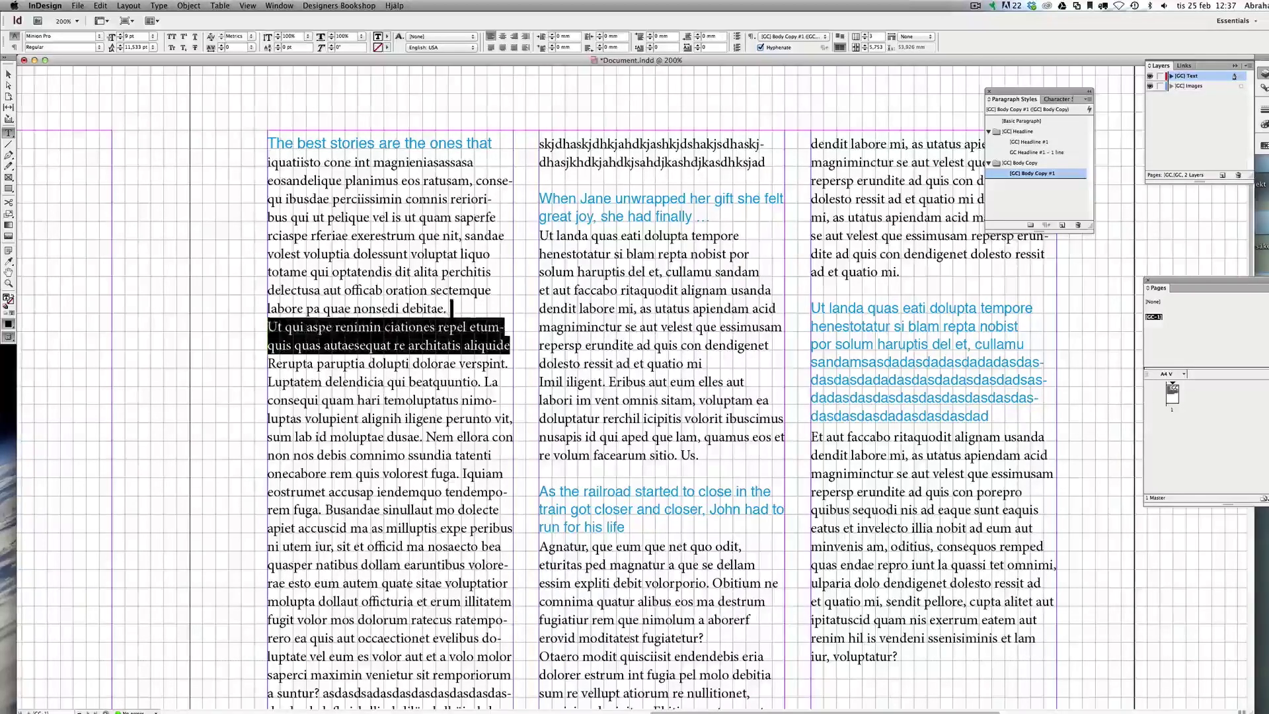
key("shift+Right")
left_click(1028, 142)
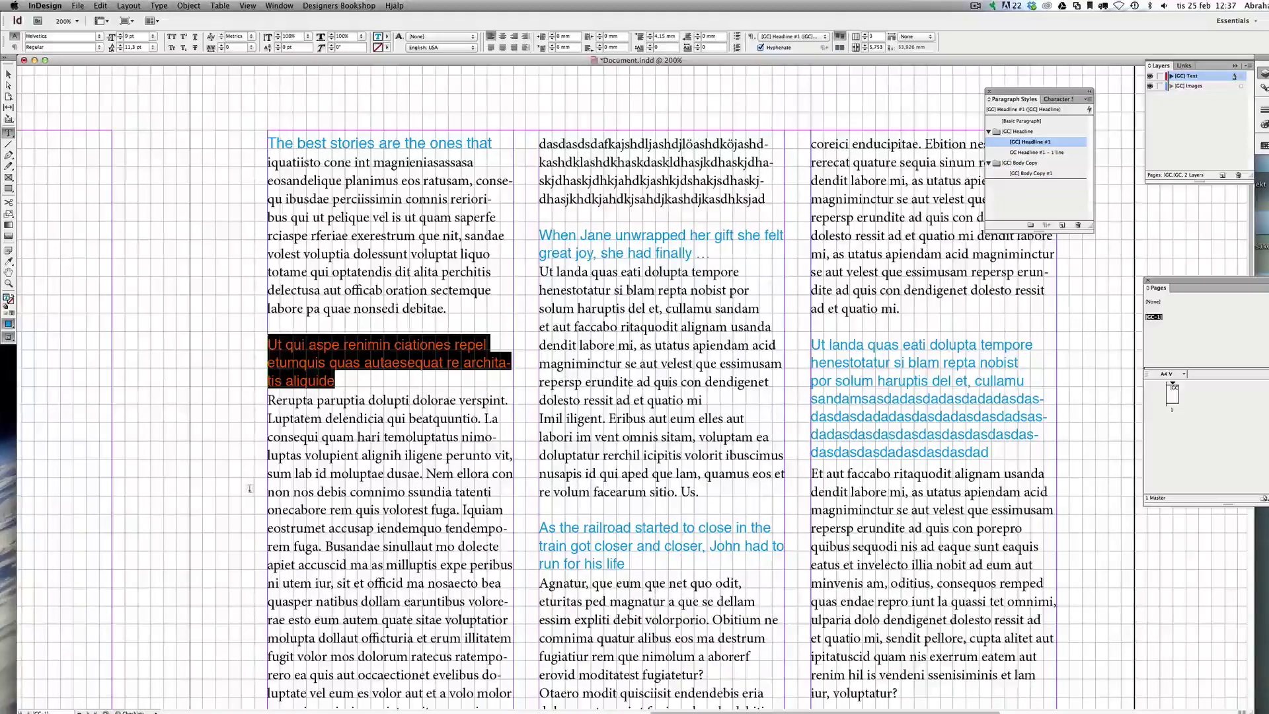
left_click_drag(340, 380, 249, 365)
key("BackSpace")
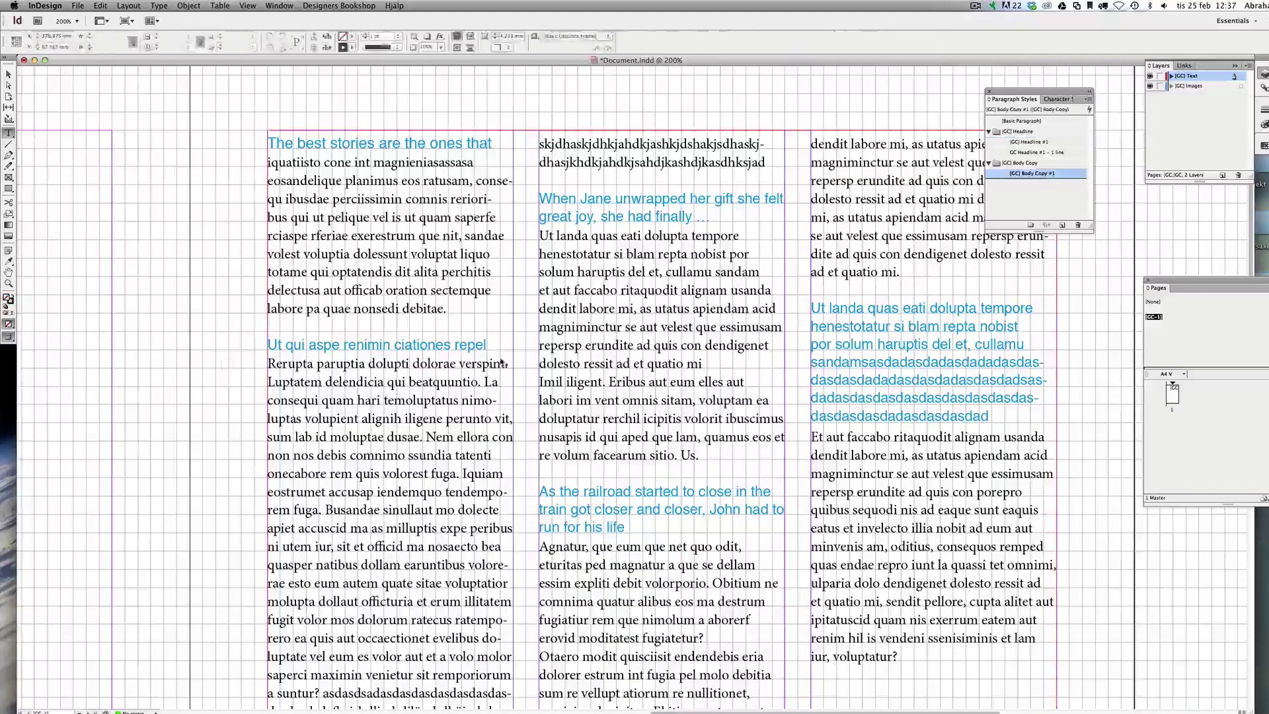
Step: Examine up close how the single-line headline "Ut qui aspe renimin ciationes repel" and the text around it sit on the grid
triple_click(458, 342)
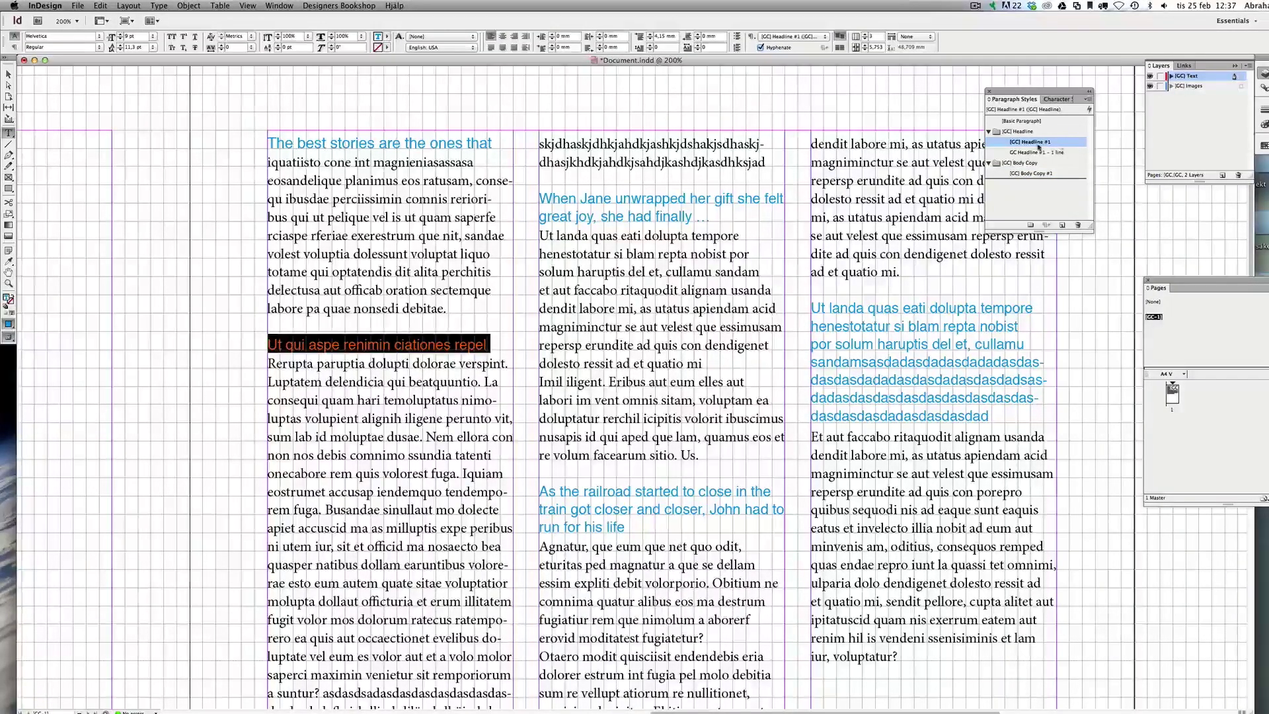
left_click(204, 375, "super")
key("z")
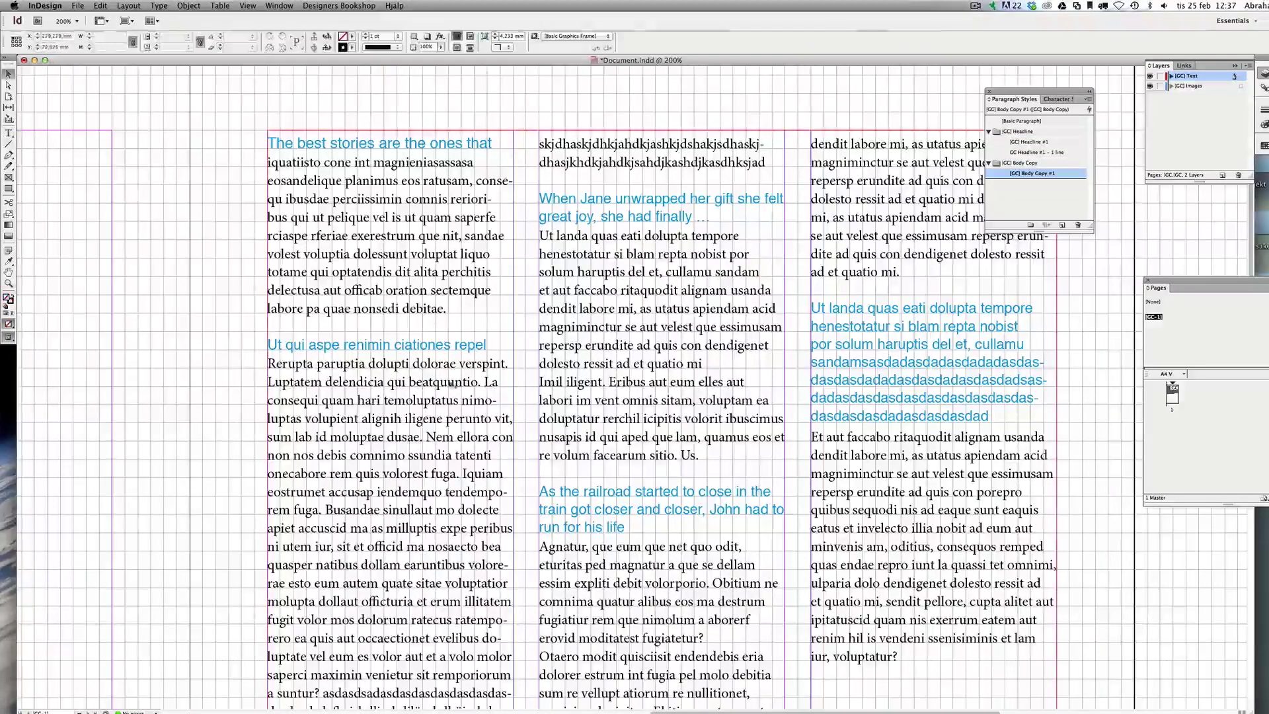
left_click_drag(253, 314, 409, 433)
key("v")
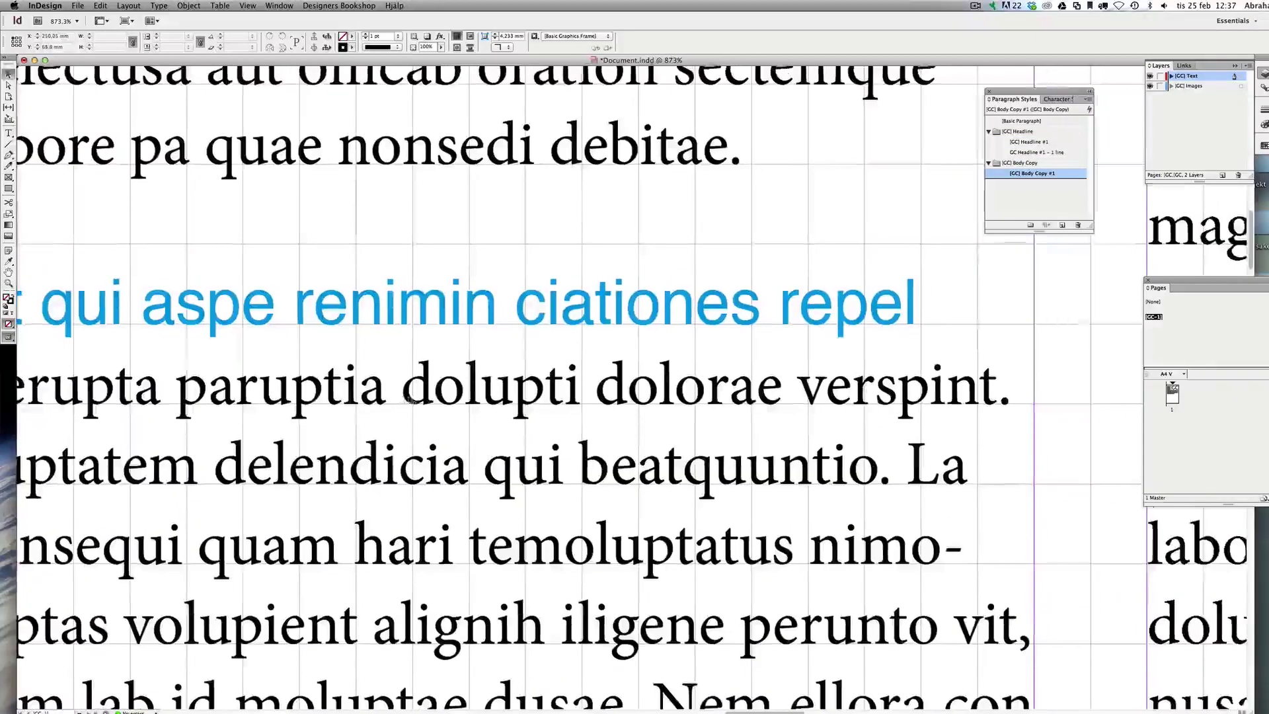
Step: Compare the paragraph styles of the single-line headlines "Ut qui aspe renimin ciationes repel" and "The best stories are the ones that"
key("super+minus")
key("super+minus")
key("super+minus")
key("super+minus")
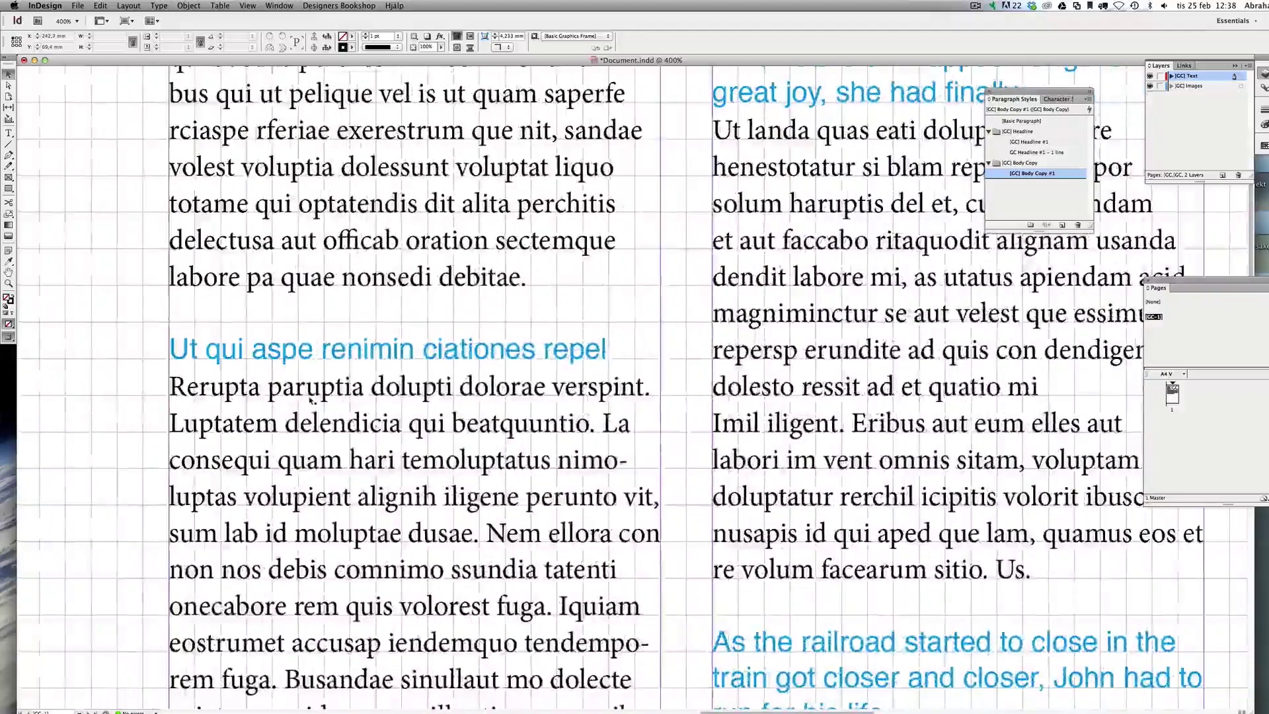
key("super+minus")
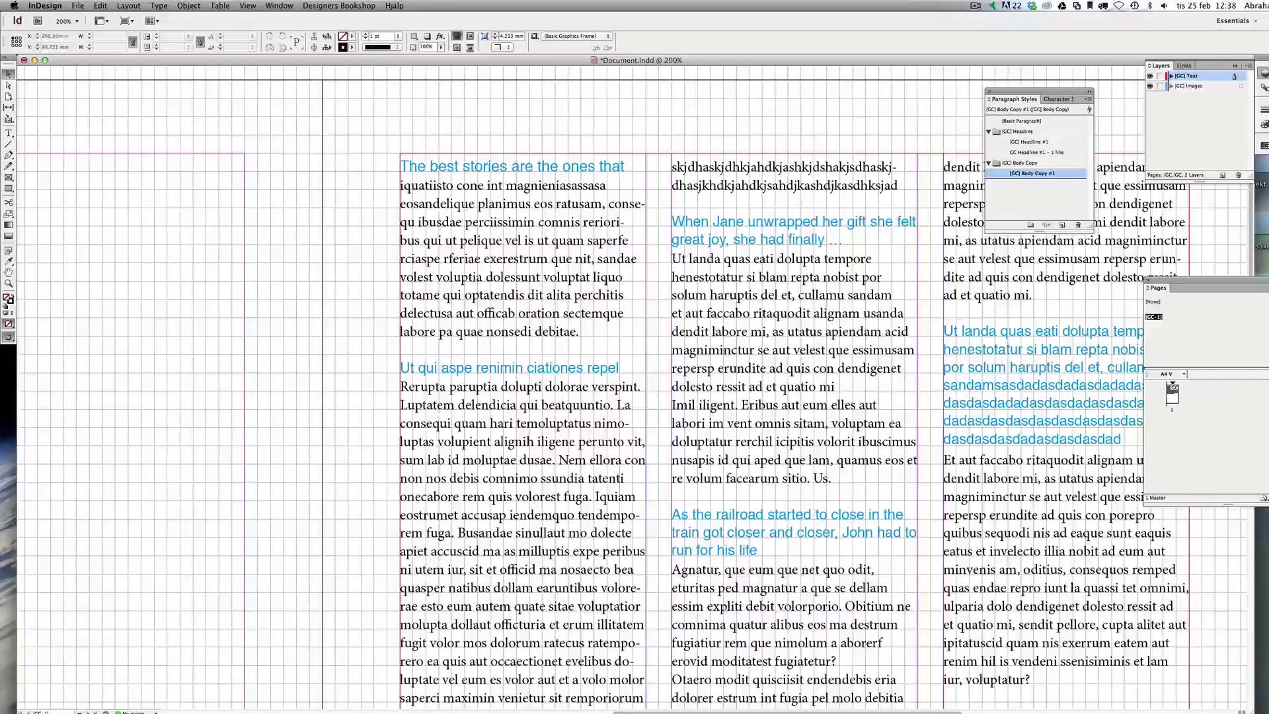
double_click(554, 366)
triple_click(551, 365)
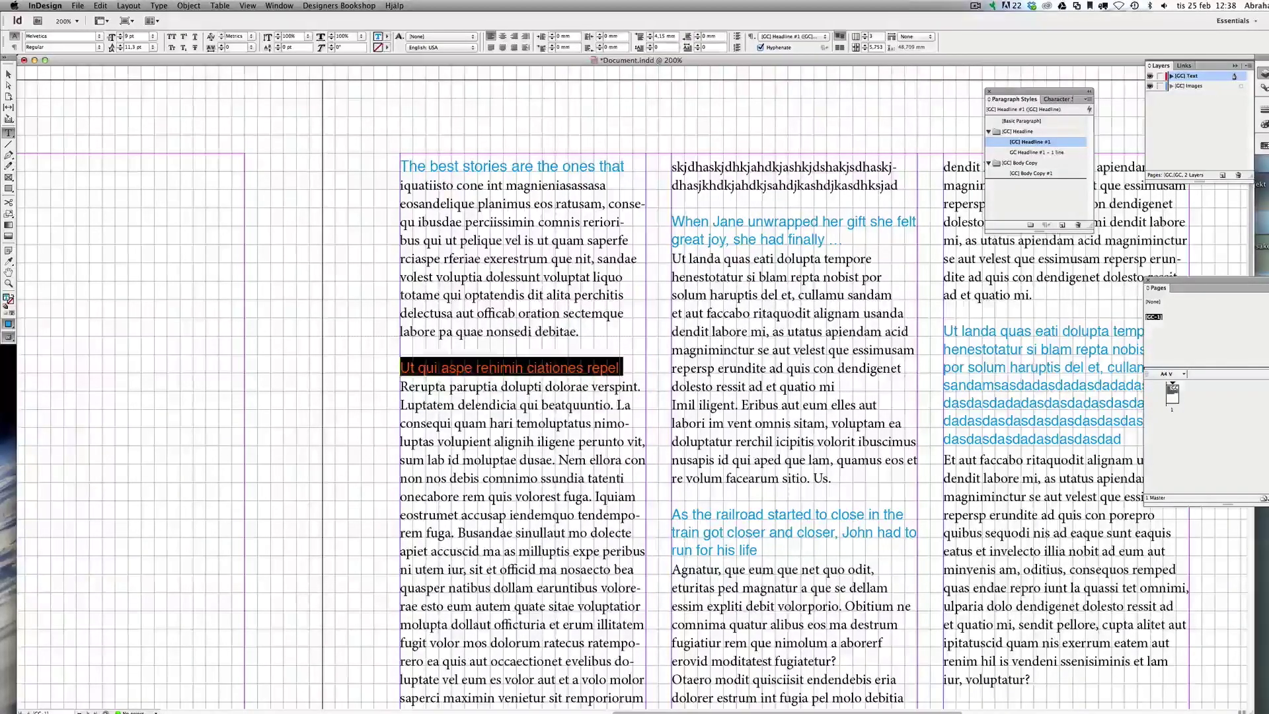
triple_click(579, 165)
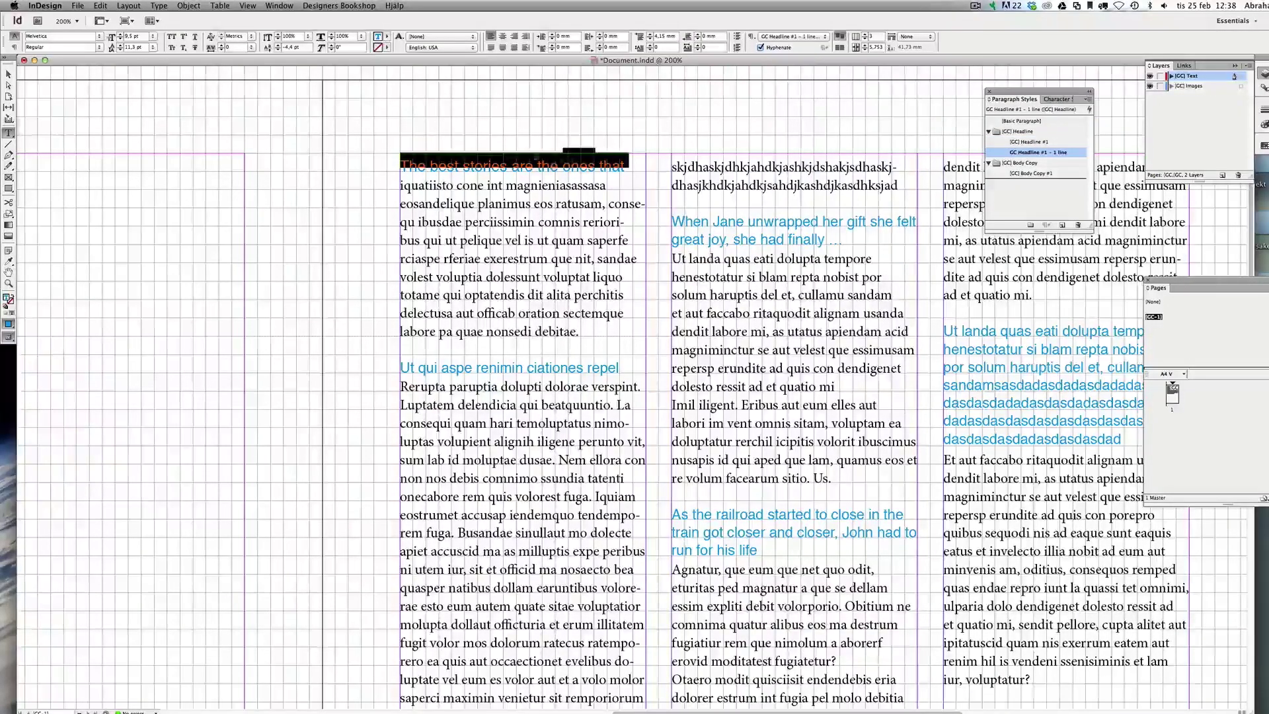
left_click(402, 184)
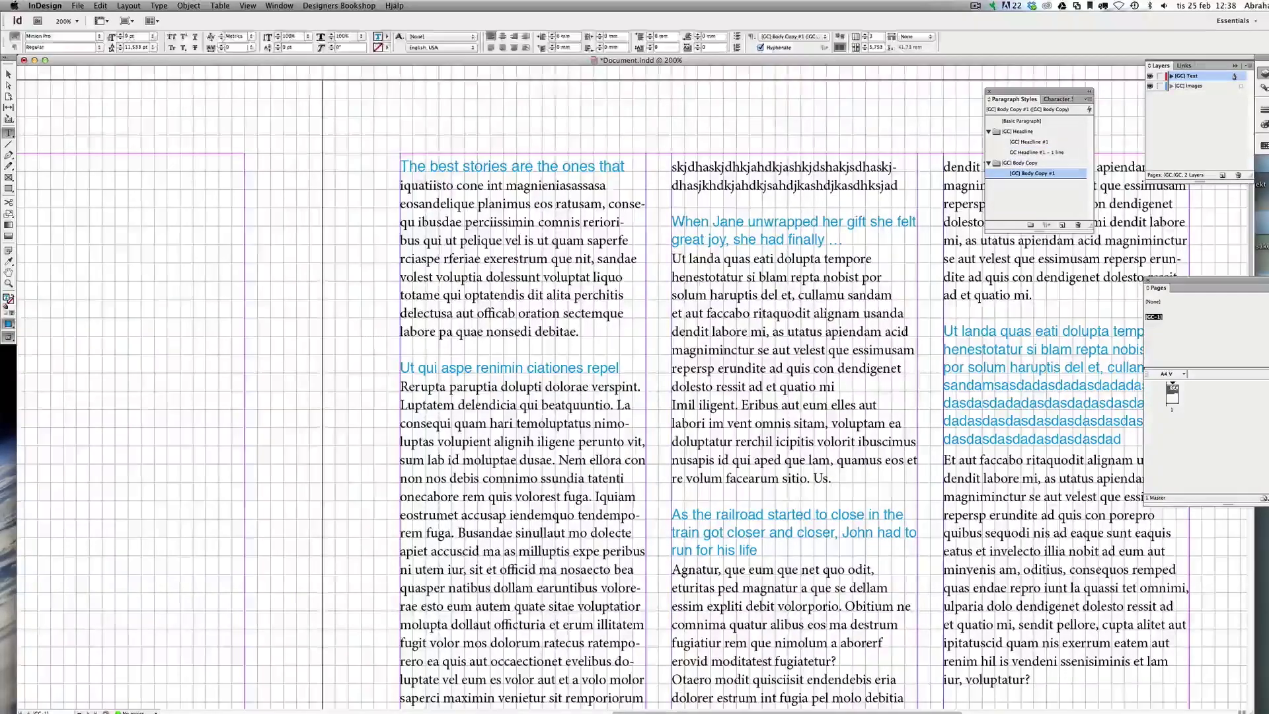
Step: Compare how the headline "The best stories are the ones that" and the second column's first body line align across the column tops
key("Escape")
key("super+equal")
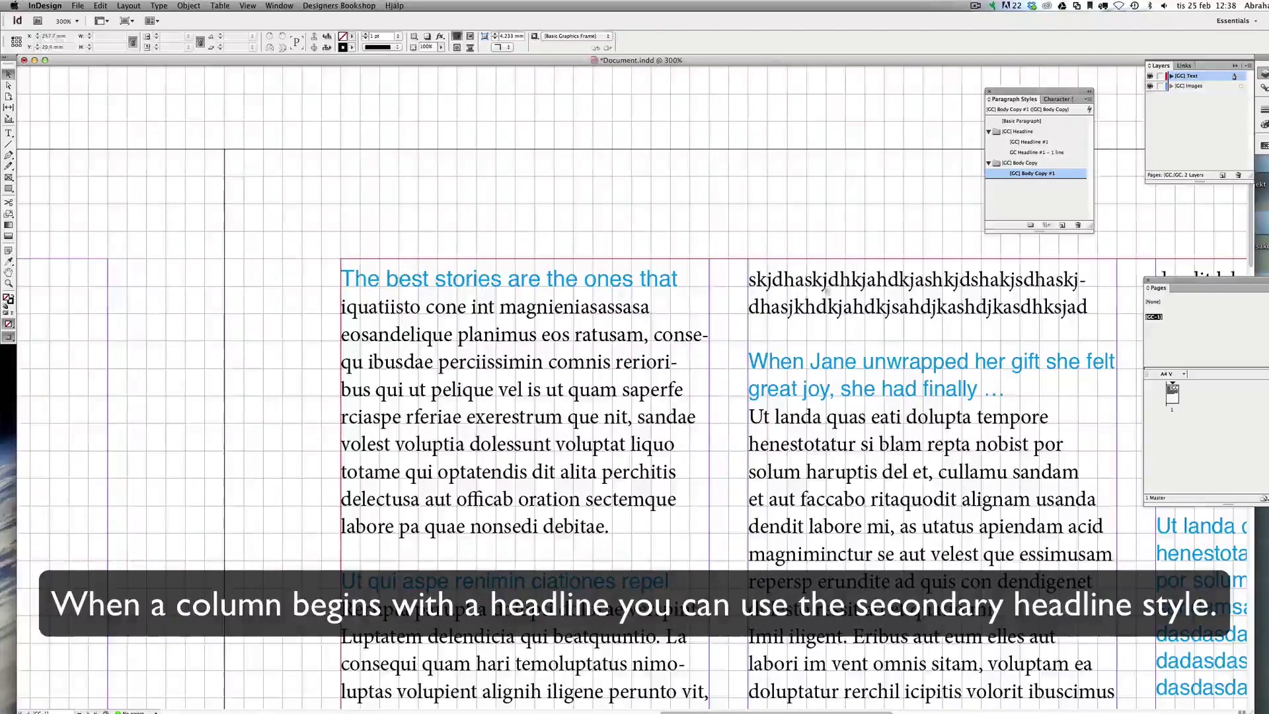
scroll(828, 292, "right", 5)
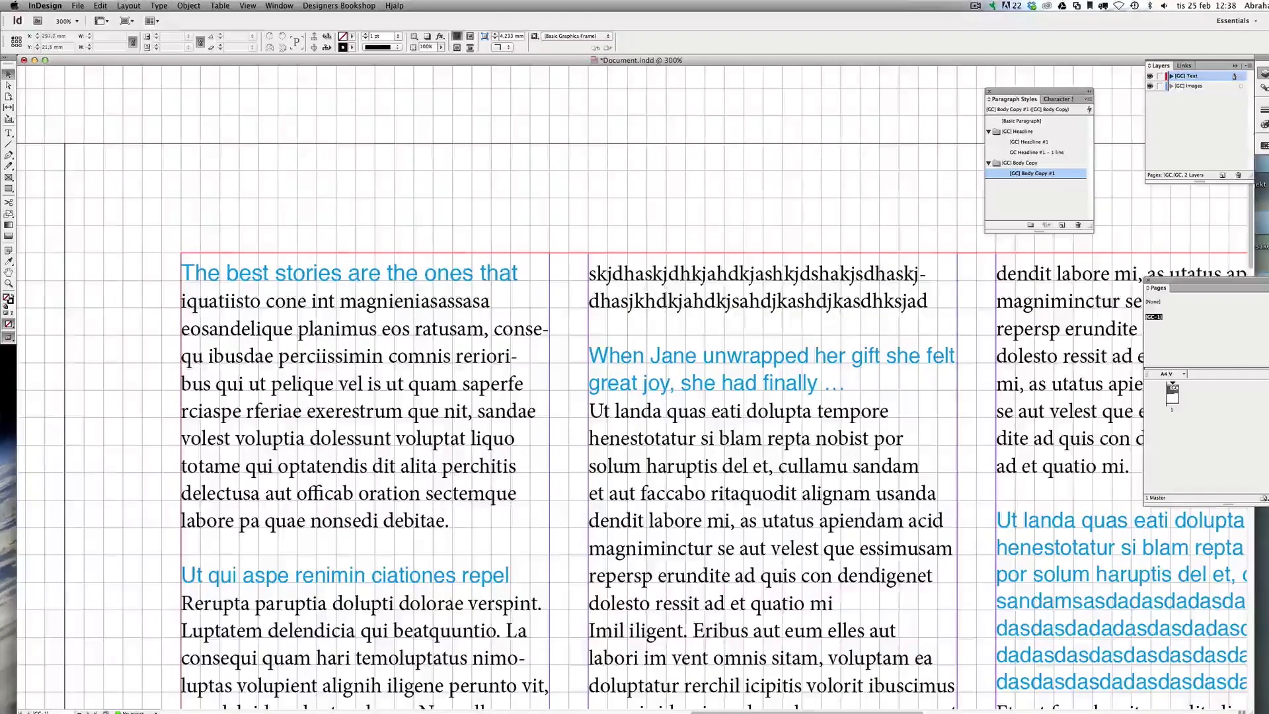
triple_click(751, 274)
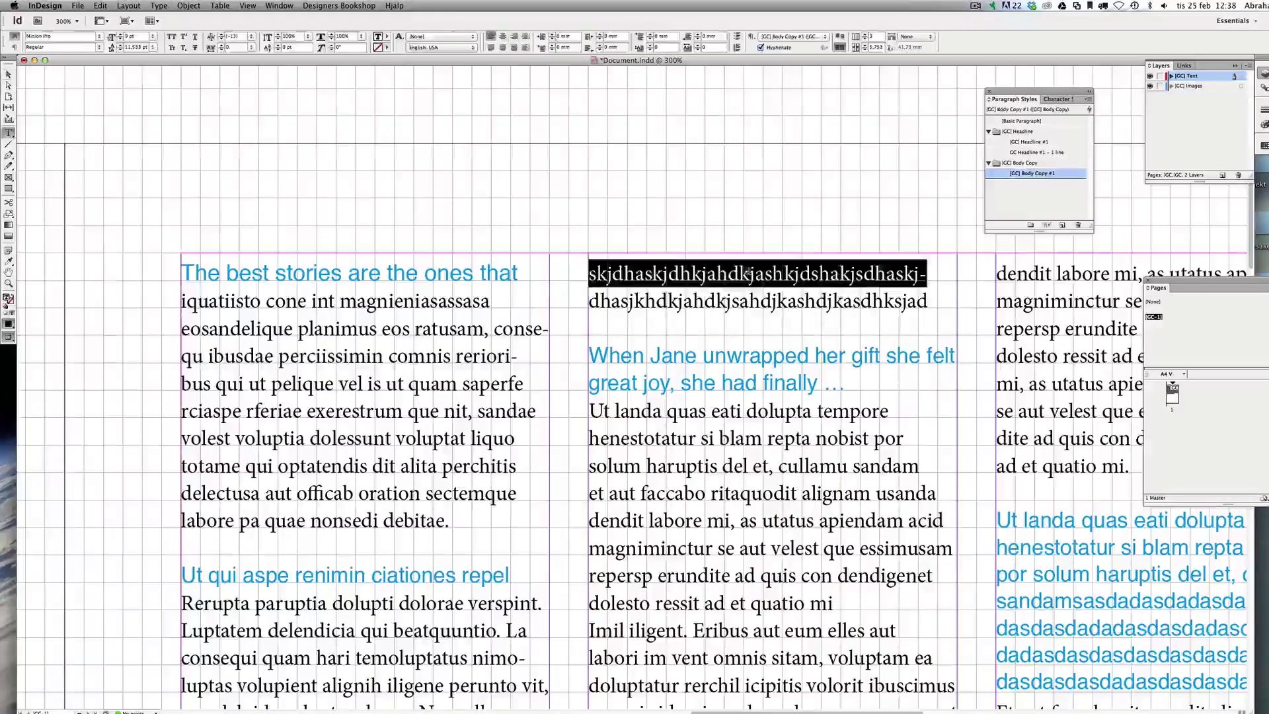
double_click(386, 273)
left_click(407, 232, "super")
key("v")
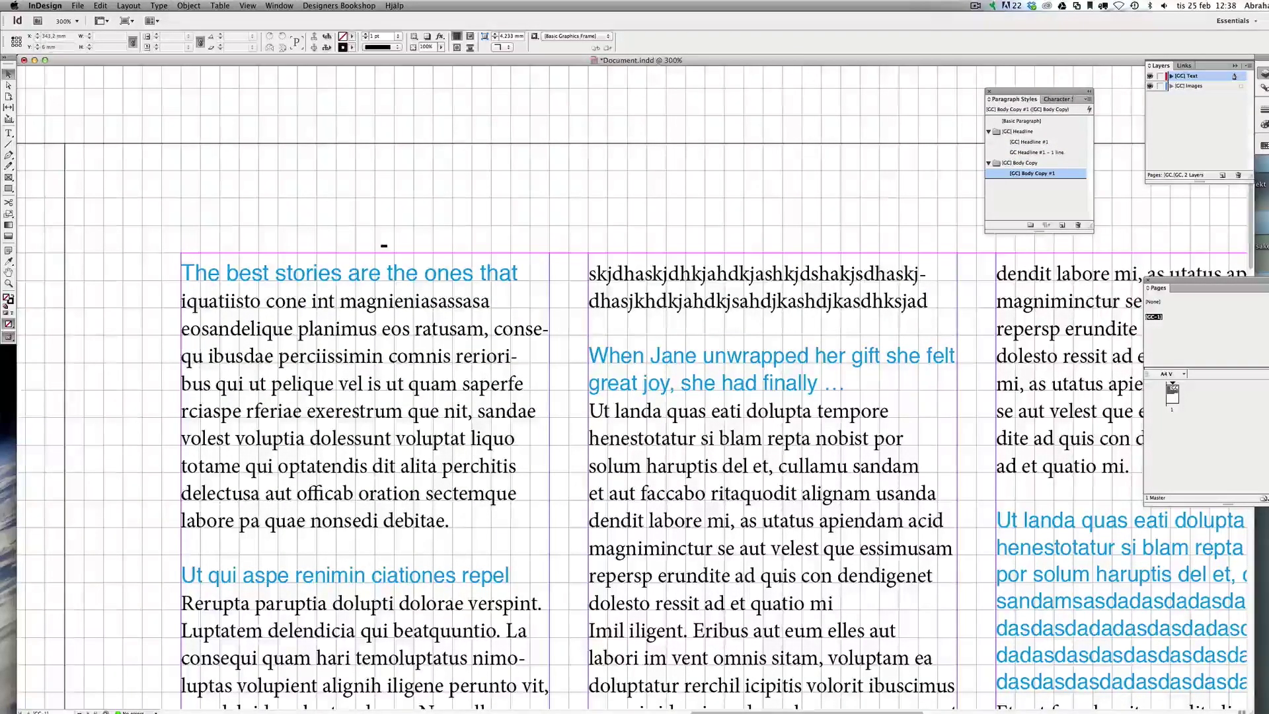
double_click(507, 269)
triple_click(507, 269)
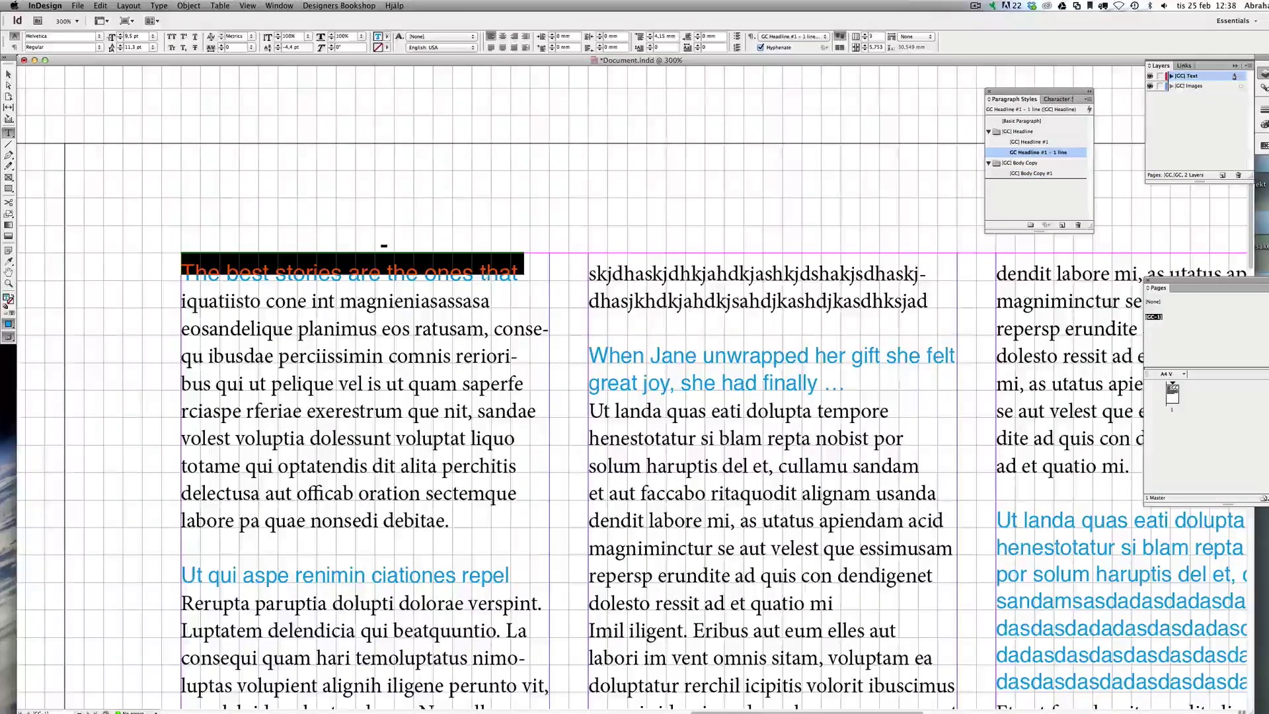
Step: Check the baseline shift in the GC Headline #1 - 1 line style's advanced character formats, leaving the style unchanged
double_click(1075, 154)
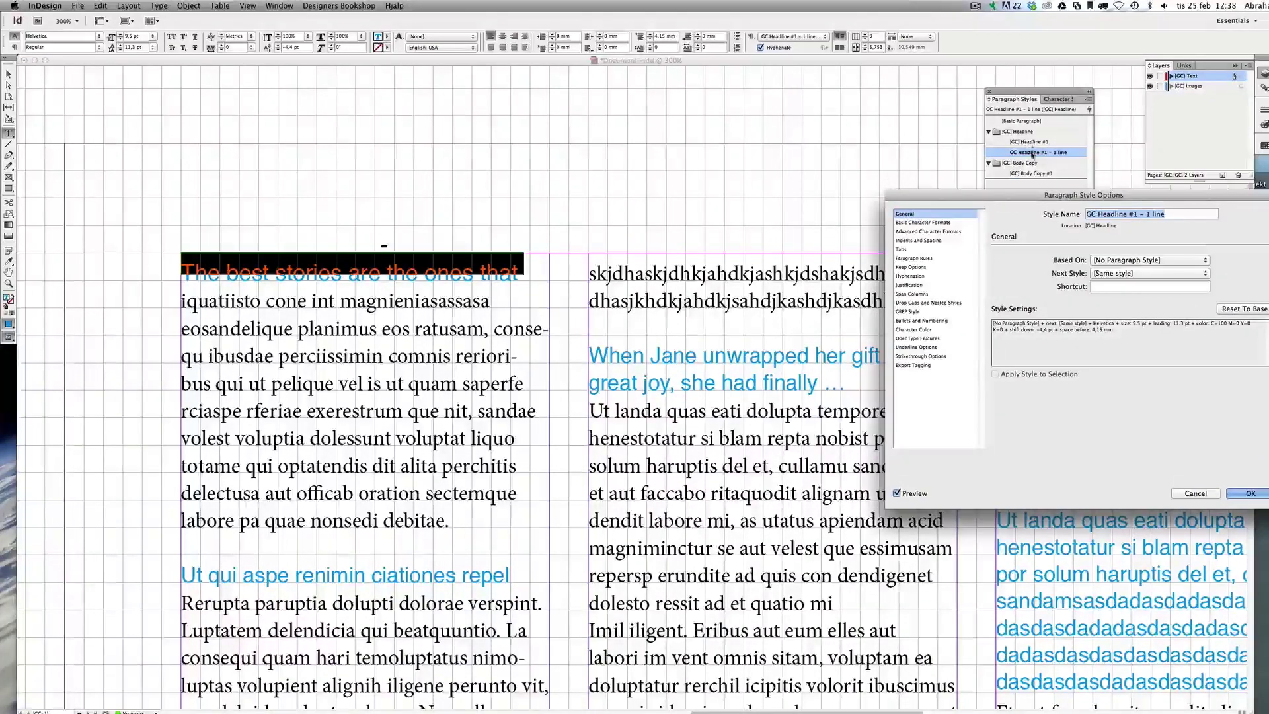
left_click(922, 240)
left_click(921, 232)
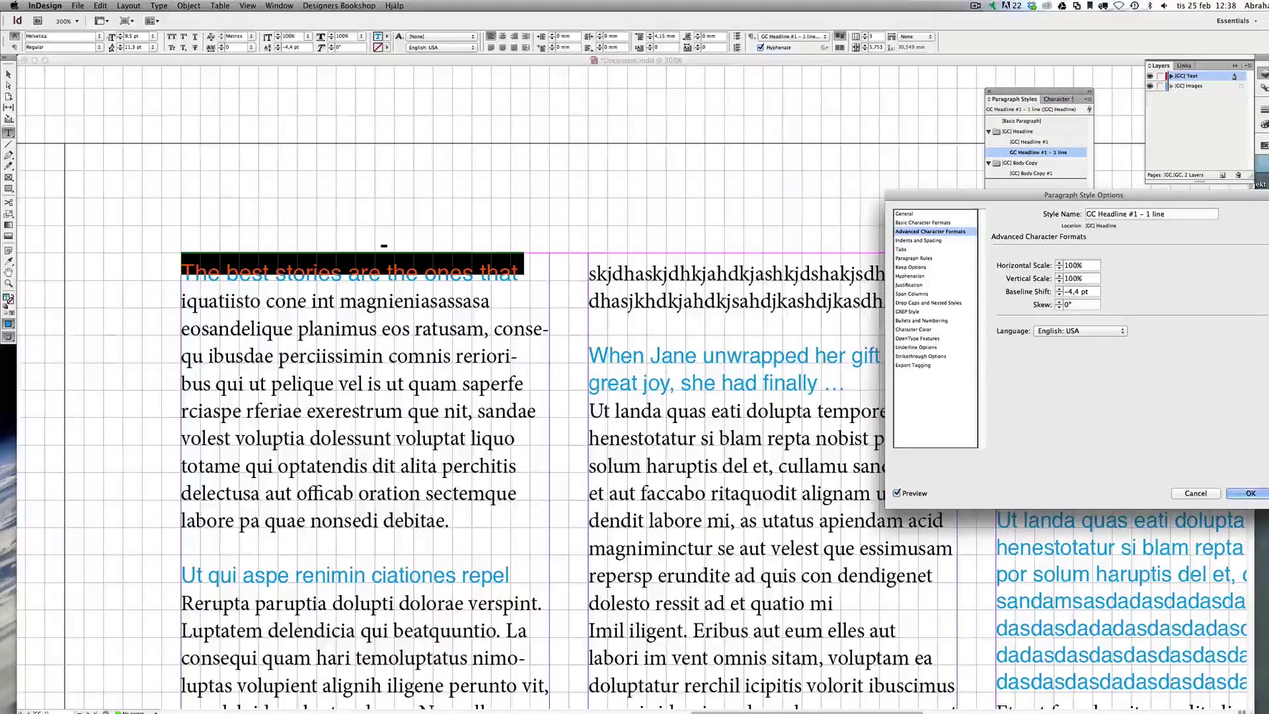
left_click(1195, 494)
key("Escape")
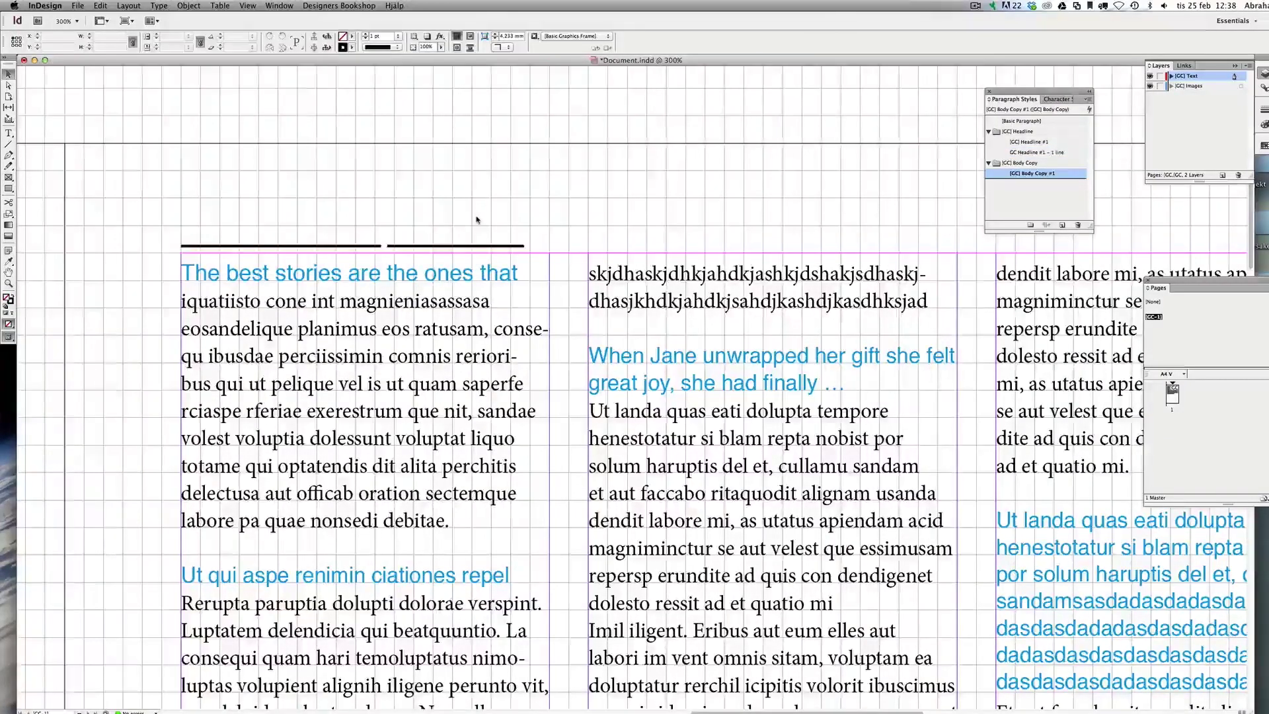
Step: Shorten the three-column text frame slightly by raising its lower edge to just below the last text line
key("super+minus")
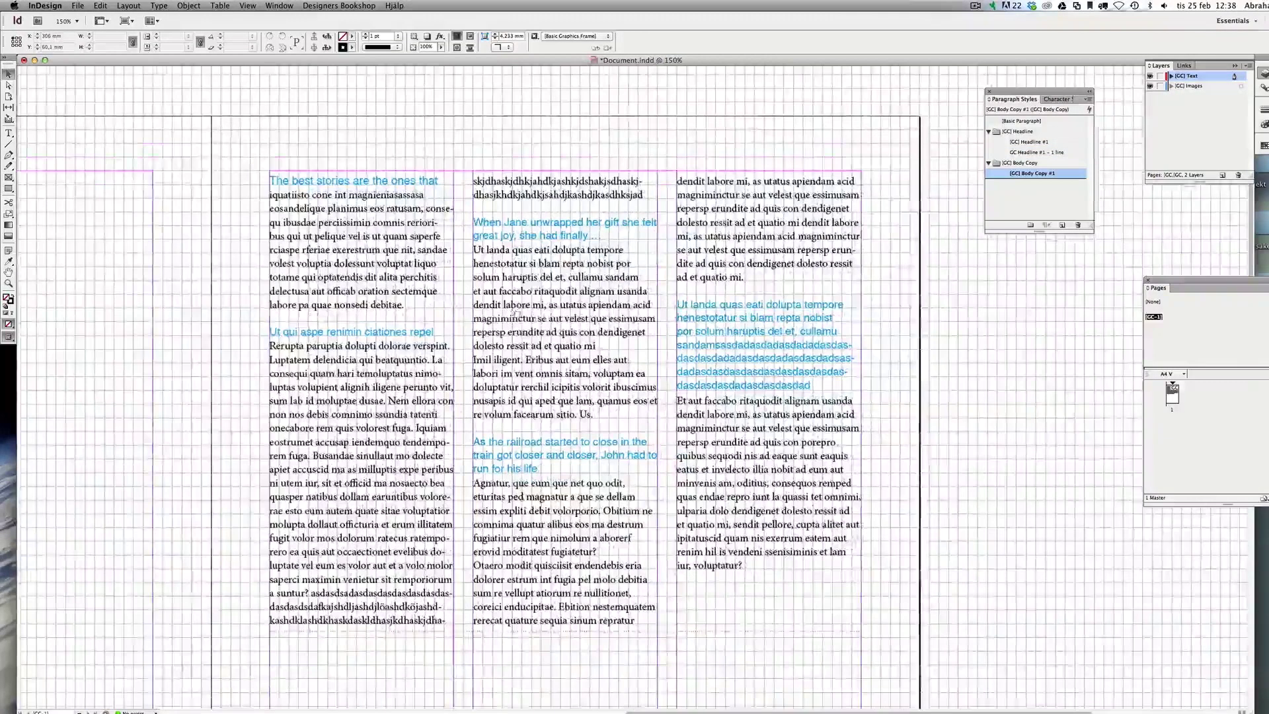
key("super+minus")
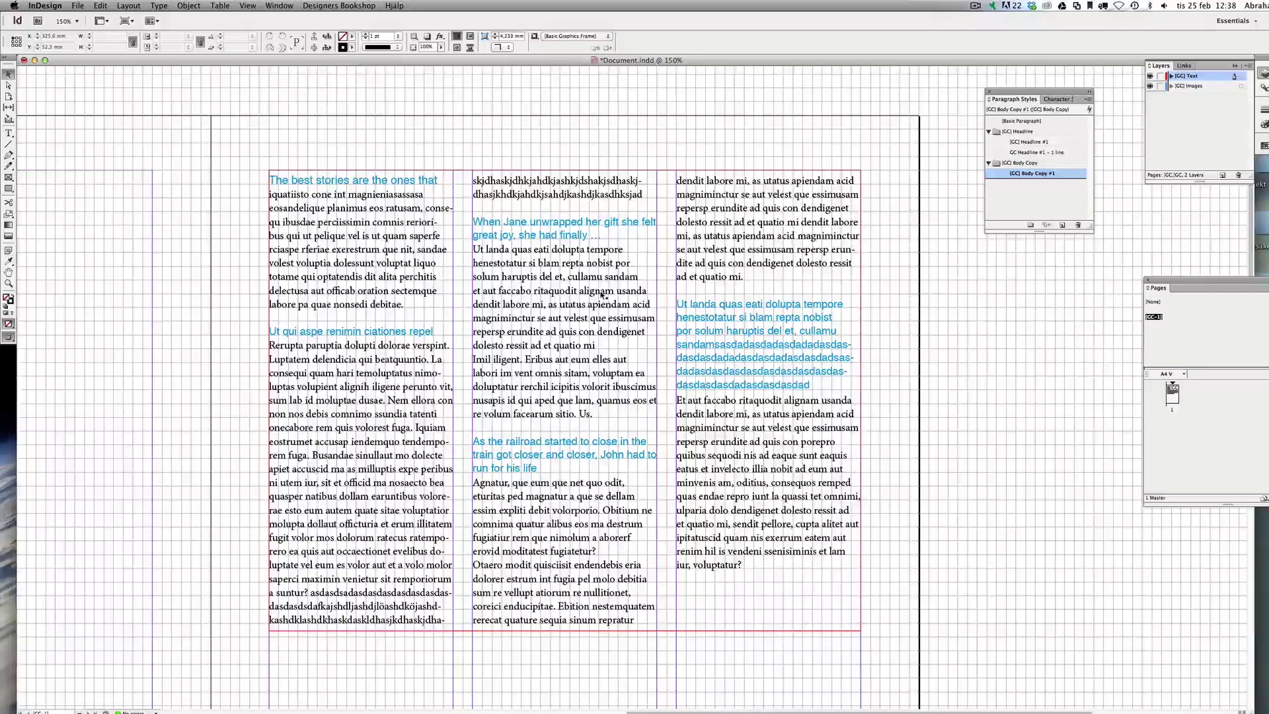
left_click(628, 540)
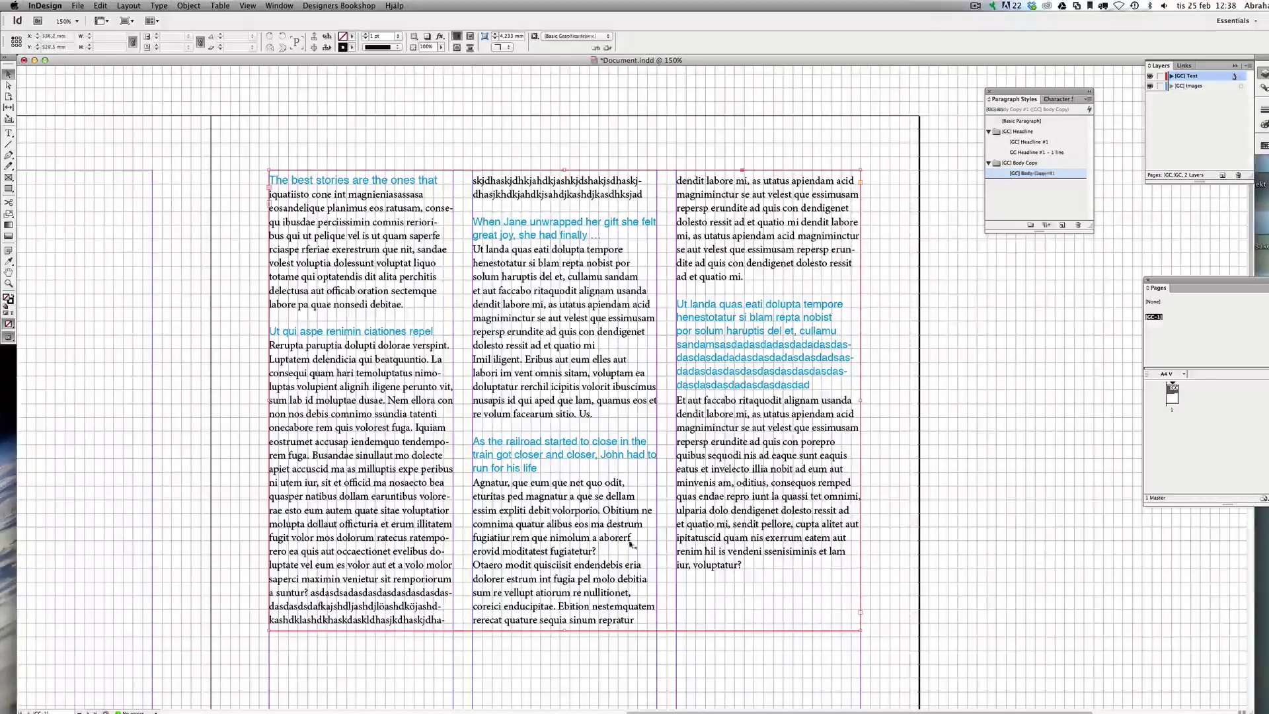
left_click_drag(565, 631, 569, 640)
left_click(570, 639)
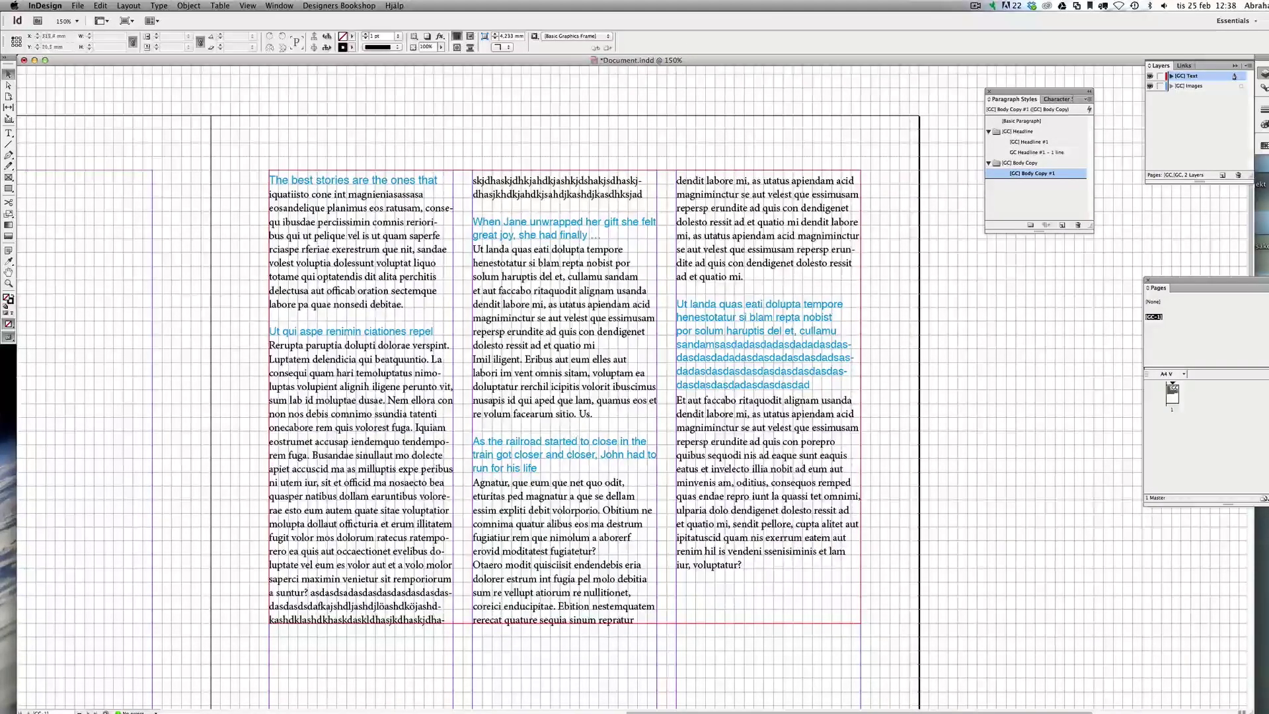